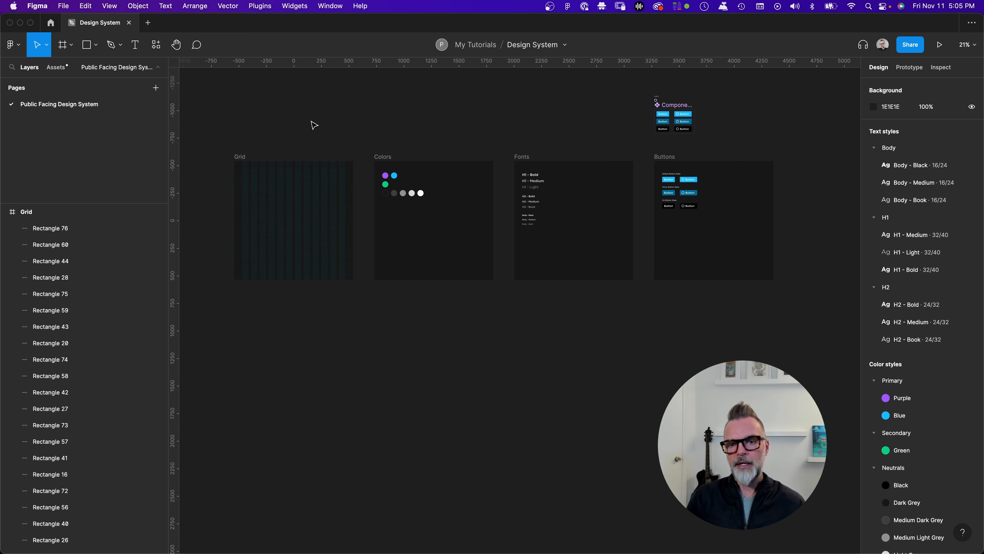
Step: Inspect the Grid frame's size and the width and position of its first two column rectangles
{"action": "scroll", "coordinate": [314, 125], "scroll_direction": "up", "scroll_amount": 5}
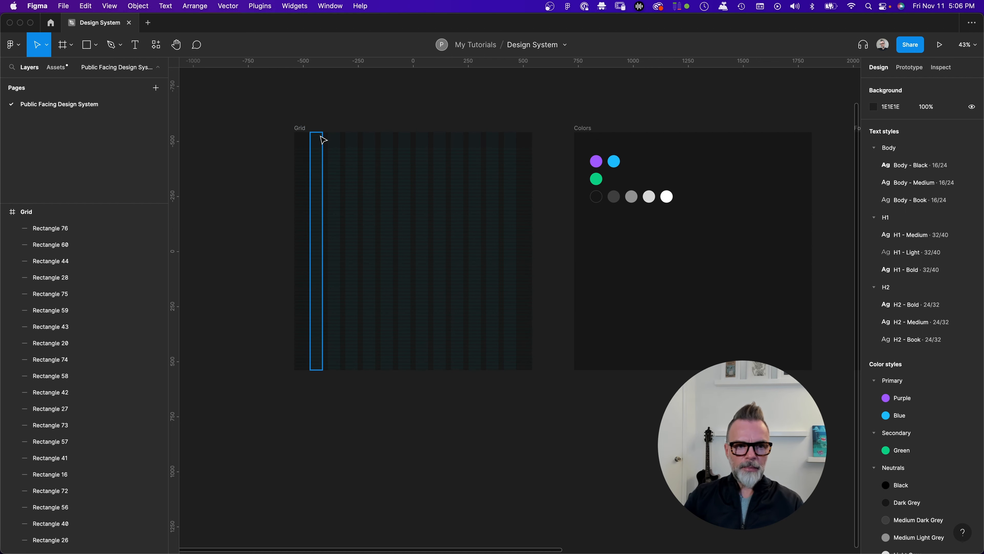
{"action": "left_click", "coordinate": [305, 132]}
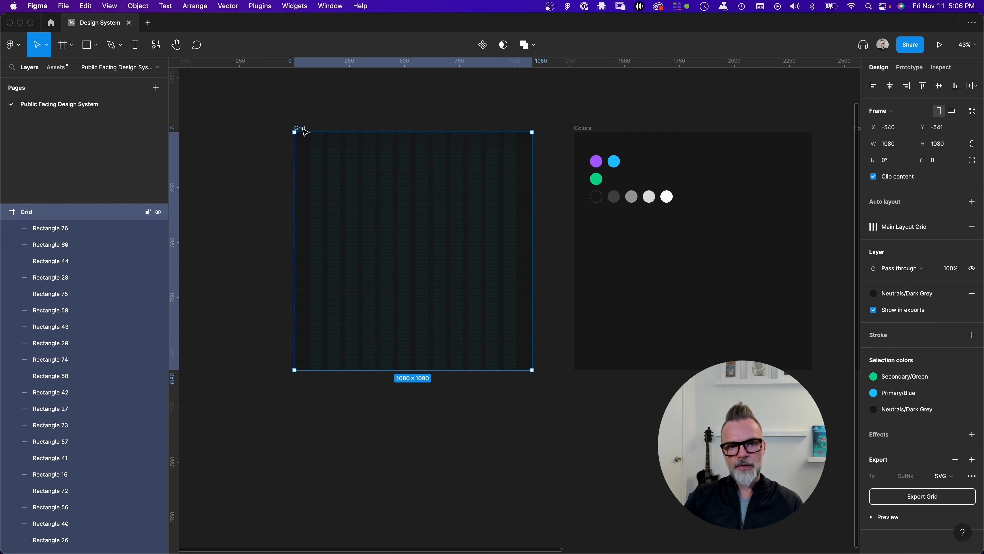
{"action": "left_click", "coordinate": [358, 116]}
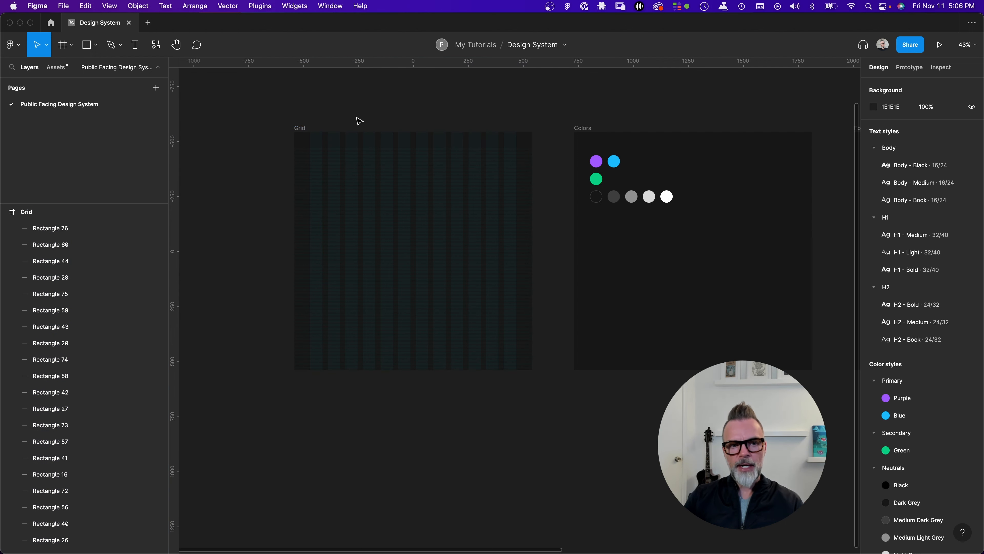
{"action": "left_click", "coordinate": [320, 143]}
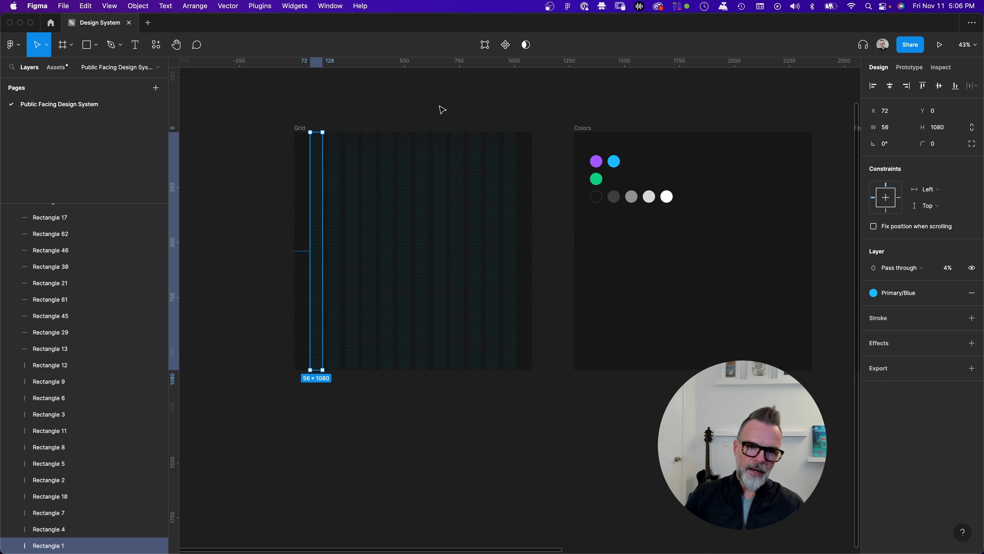
{"action": "left_click", "coordinate": [419, 104]}
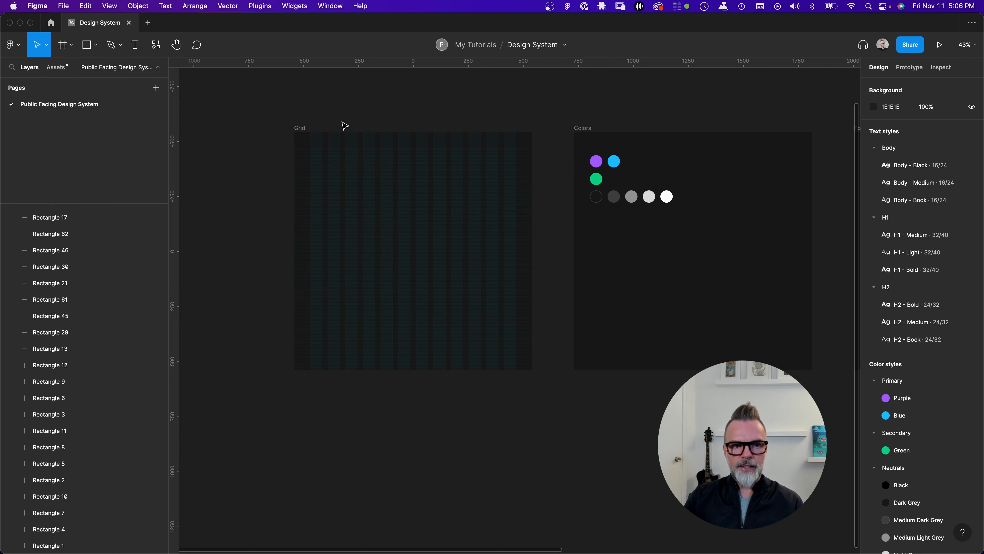
{"action": "left_click", "coordinate": [318, 145]}
{"action": "left_click", "coordinate": [337, 144]}
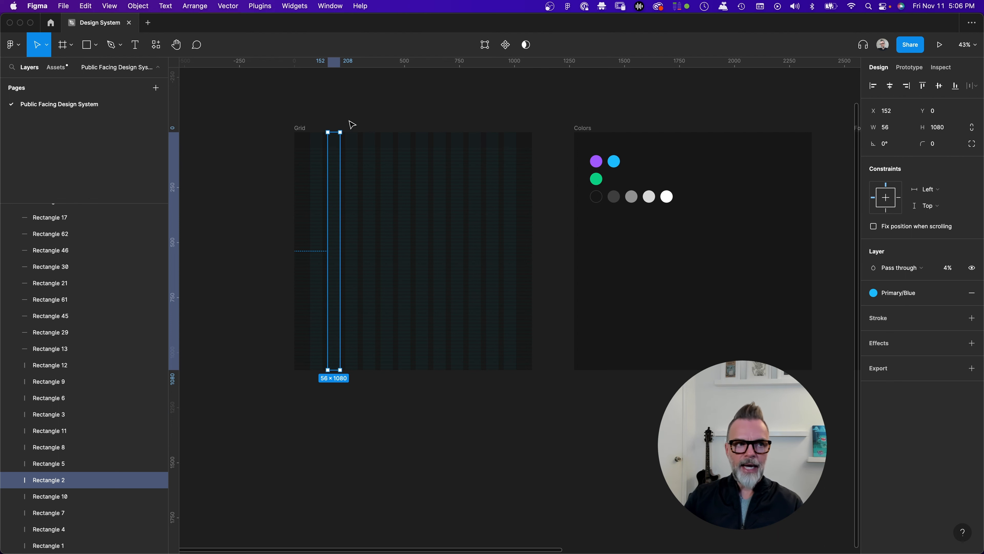
{"action": "left_click", "coordinate": [362, 100]}
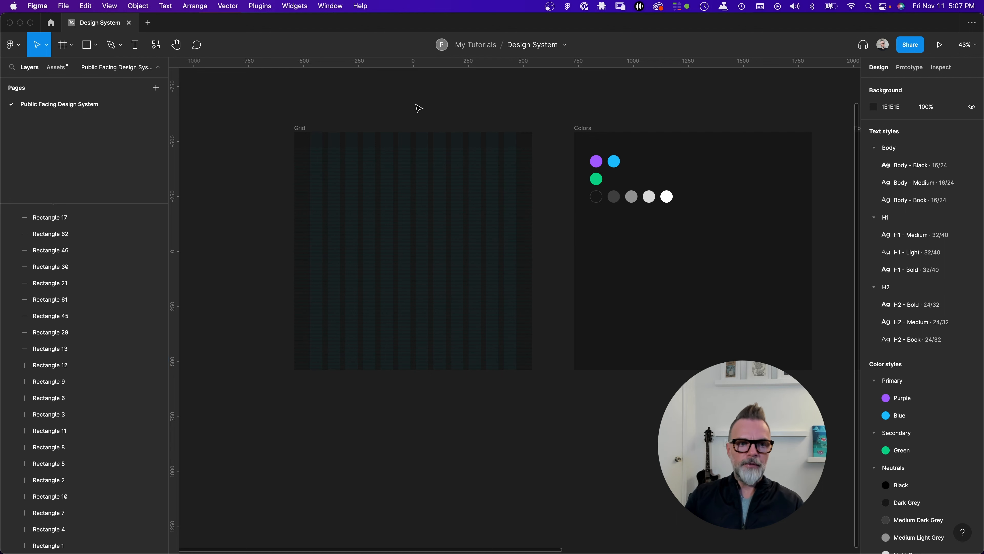
{"action": "left_click", "coordinate": [320, 144]}
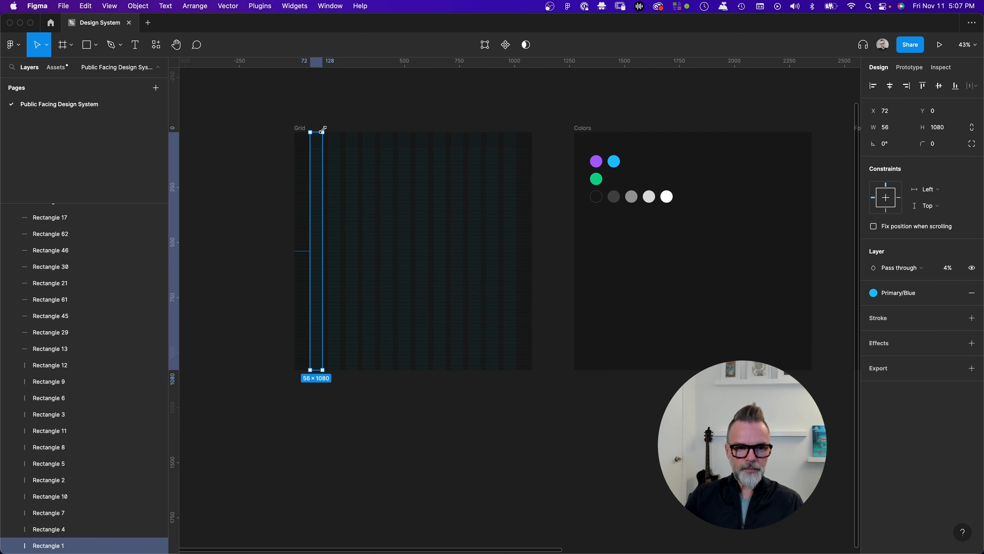
{"action": "left_click", "coordinate": [341, 112]}
Step: Move the Grid frame well to the left, leaving open space beside the Colors frame
{"action": "left_click", "coordinate": [299, 130]}
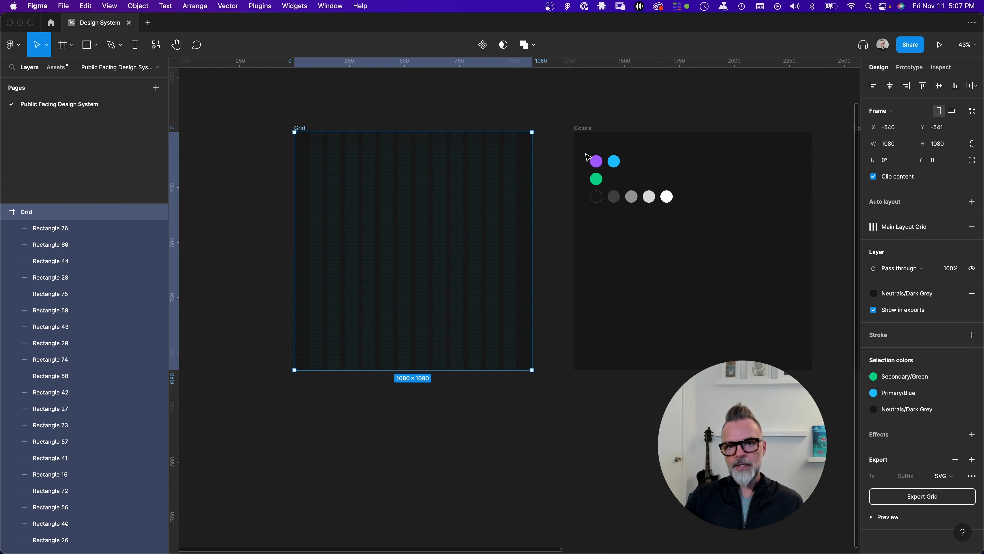
{"action": "scroll", "coordinate": [681, 160], "scroll_direction": "left", "scroll_amount": 5}
{"action": "scroll", "coordinate": [669, 157], "scroll_direction": "left", "scroll_amount": 5}
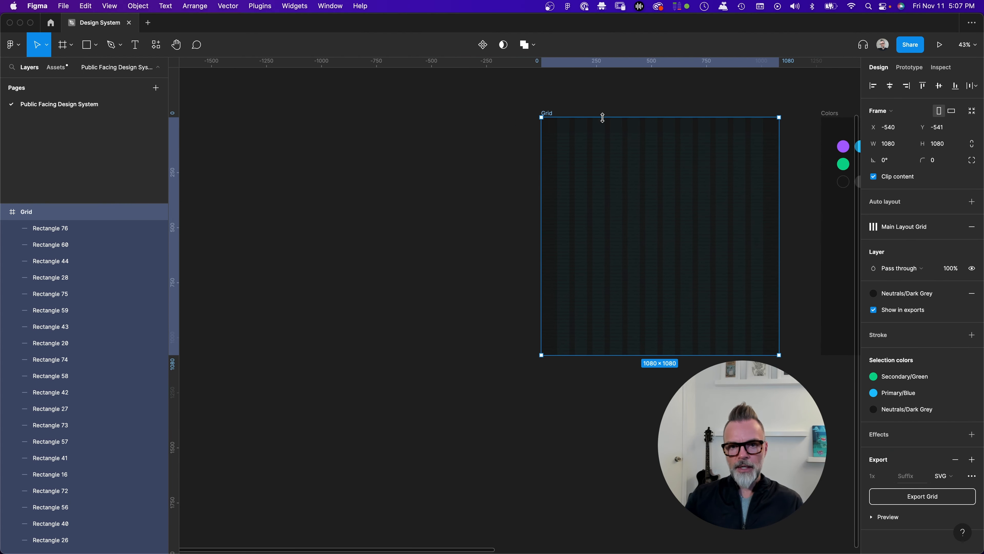
{"action": "left_click_drag", "start_coordinate": [570, 110], "coordinate": [234, 120]}
{"action": "left_click", "coordinate": [281, 108]}
Step: Duplicate the Grid frame into the empty space between the original and the Colors frame
{"action": "scroll", "coordinate": [485, 185], "scroll_direction": "down", "scroll_amount": 5}
{"action": "scroll", "coordinate": [426, 166], "scroll_direction": "up", "scroll_amount": 5}
{"action": "scroll", "coordinate": [325, 136], "scroll_direction": "right", "scroll_amount": 3}
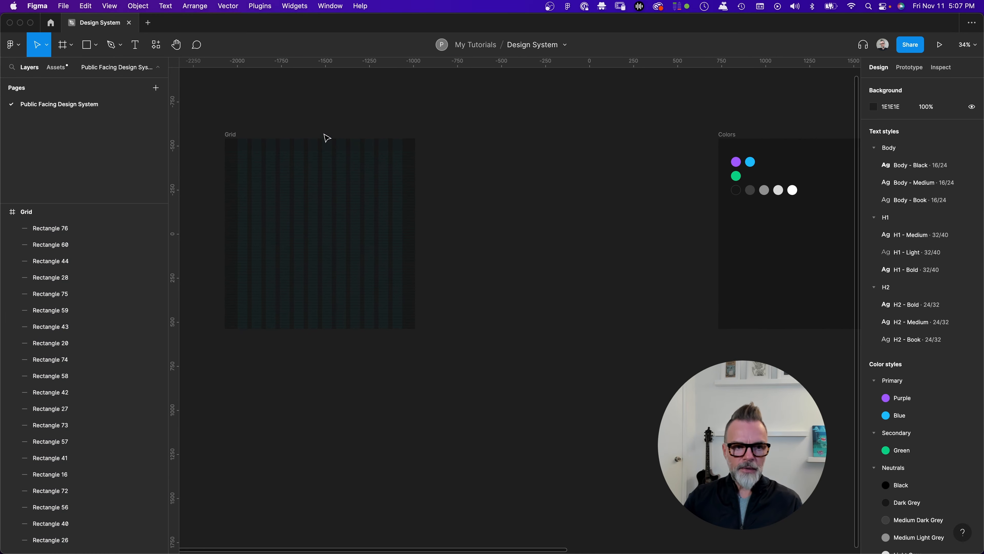
{"action": "left_click", "coordinate": [230, 134]}
{"action": "left_click_drag", "start_coordinate": [231, 136], "coordinate": [684, 383]}
{"action": "left_click", "coordinate": [474, 116]}
{"action": "key", "text": "Delete"}
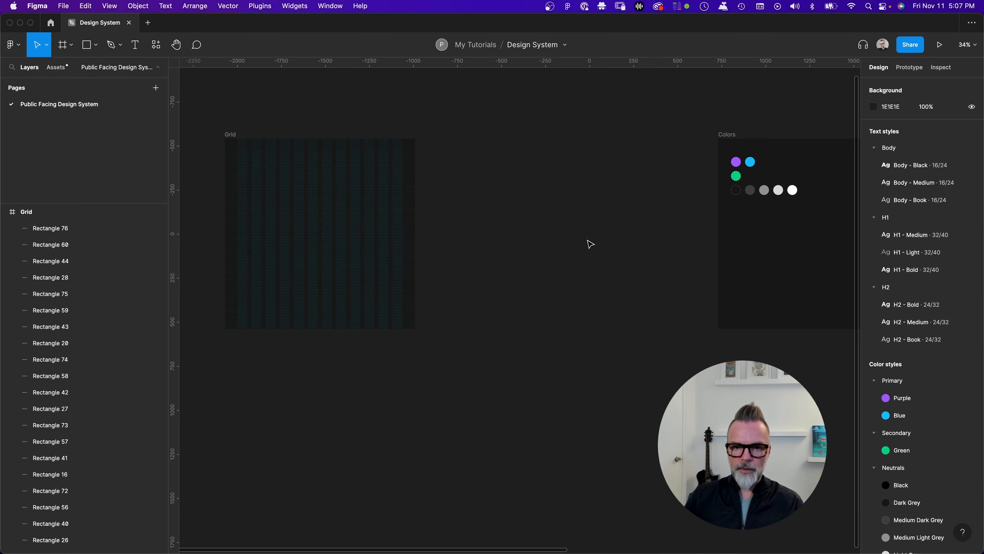
{"action": "key", "text": "super+z"}
Step: Delete all column and row rectangles inside the duplicated Grid frame, including the leftover rows at its lower edge
{"action": "left_click_drag", "start_coordinate": [457, 142], "coordinate": [701, 329]}
{"action": "key", "text": "Delete"}
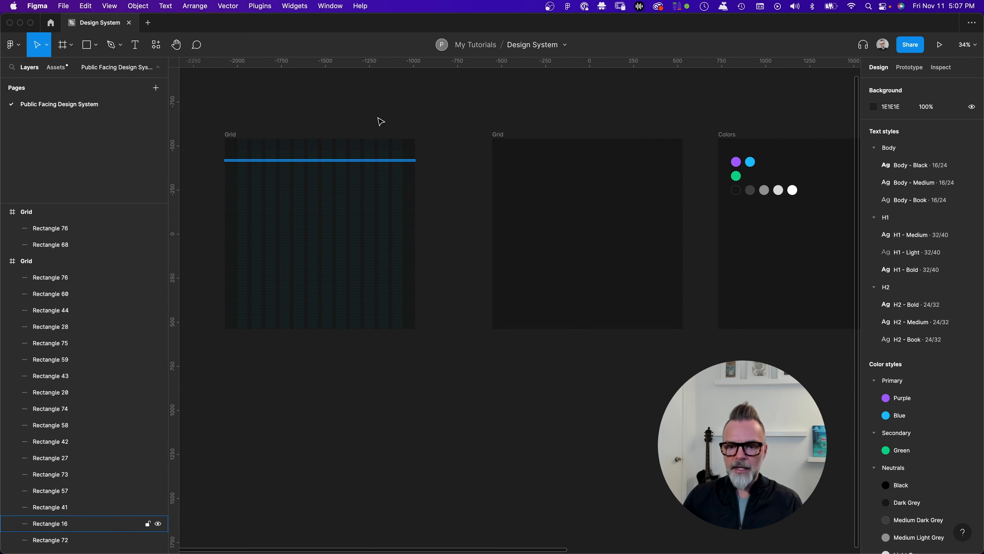
{"action": "left_click_drag", "start_coordinate": [518, 345], "coordinate": [528, 354]}
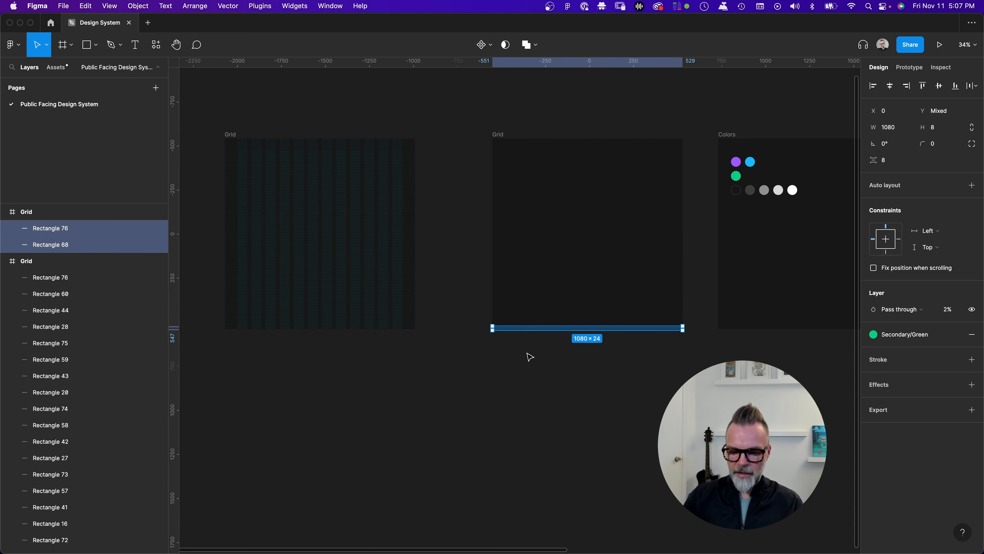
{"action": "key", "text": "Delete"}
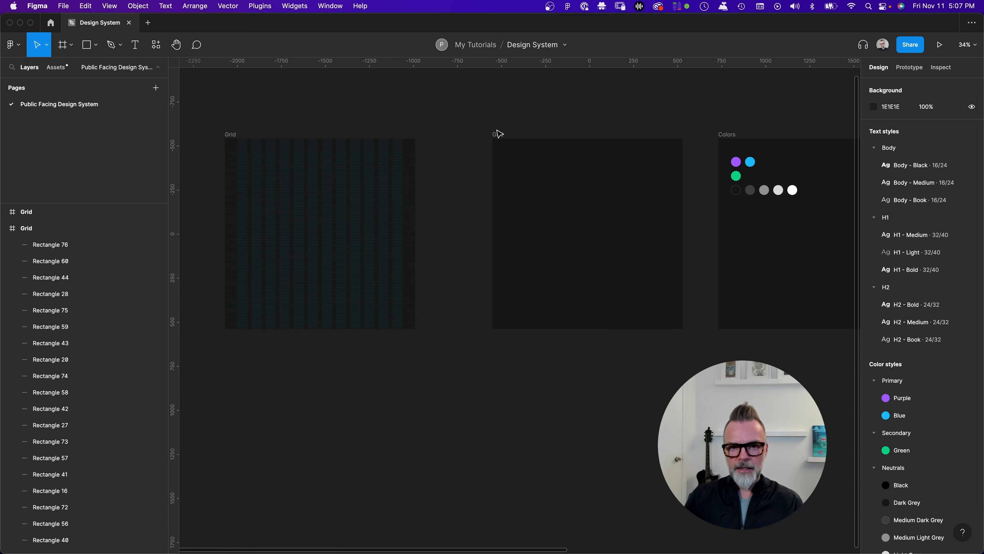
{"action": "left_click", "coordinate": [496, 134]}
{"action": "scroll", "coordinate": [530, 128], "scroll_direction": "right", "scroll_amount": 2}
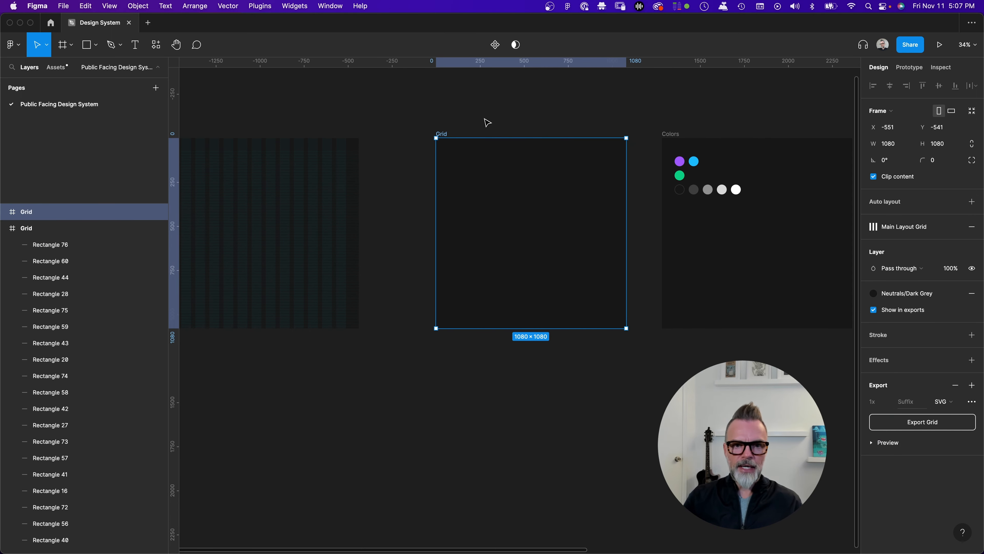
{"action": "left_click", "coordinate": [452, 129]}
{"action": "scroll", "coordinate": [452, 120], "scroll_direction": "up", "scroll_amount": 3}
{"action": "scroll", "coordinate": [465, 129], "scroll_direction": "down", "scroll_amount": 2}
{"action": "scroll", "coordinate": [463, 129], "scroll_direction": "right", "scroll_amount": 2}
{"action": "left_click", "coordinate": [407, 163]}
{"action": "scroll", "coordinate": [434, 159], "scroll_direction": "left", "scroll_amount": 2}
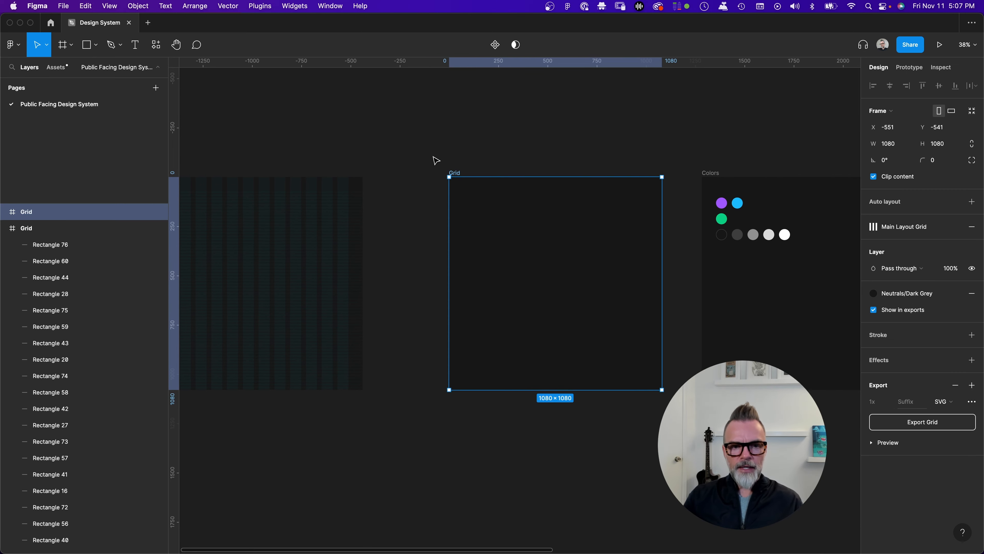
{"action": "scroll", "coordinate": [436, 160], "scroll_direction": "down", "scroll_amount": 2}
{"action": "left_click", "coordinate": [518, 153]}
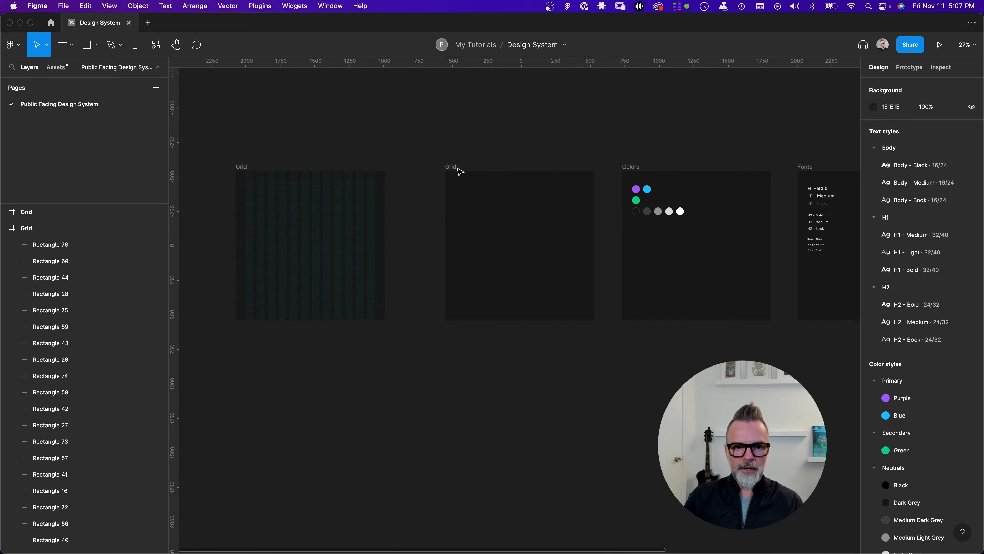
Step: Add horizontal auto layout to the emptied Grid frame with 24 spacing between items
{"action": "left_click", "coordinate": [452, 166]}
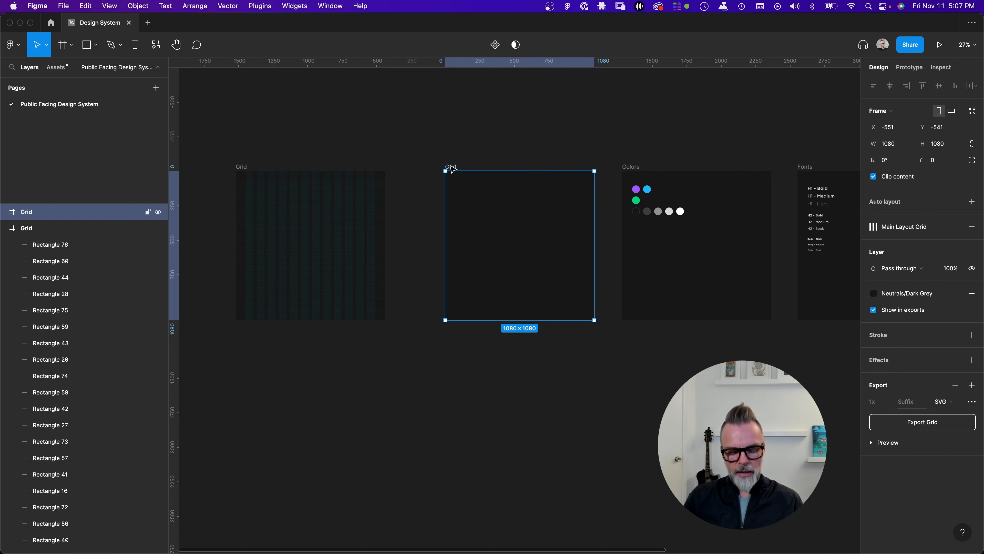
{"action": "key", "text": "shift+a"}
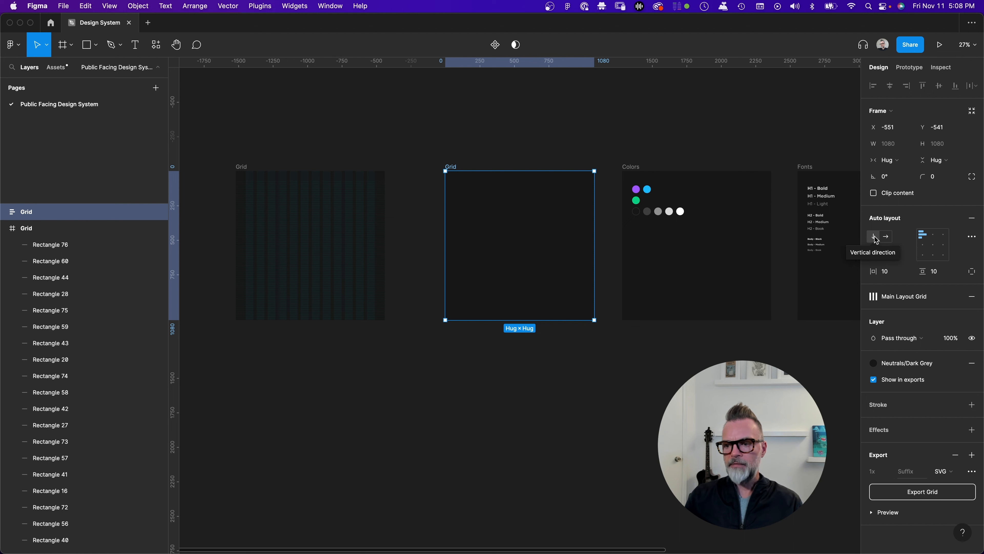
{"action": "left_click", "coordinate": [887, 238]}
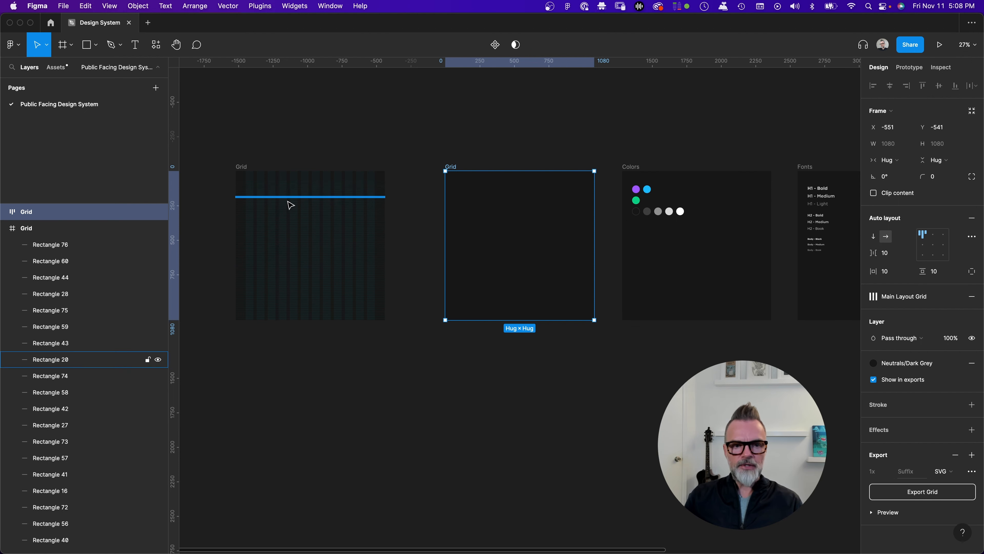
{"action": "left_click", "coordinate": [891, 255]}
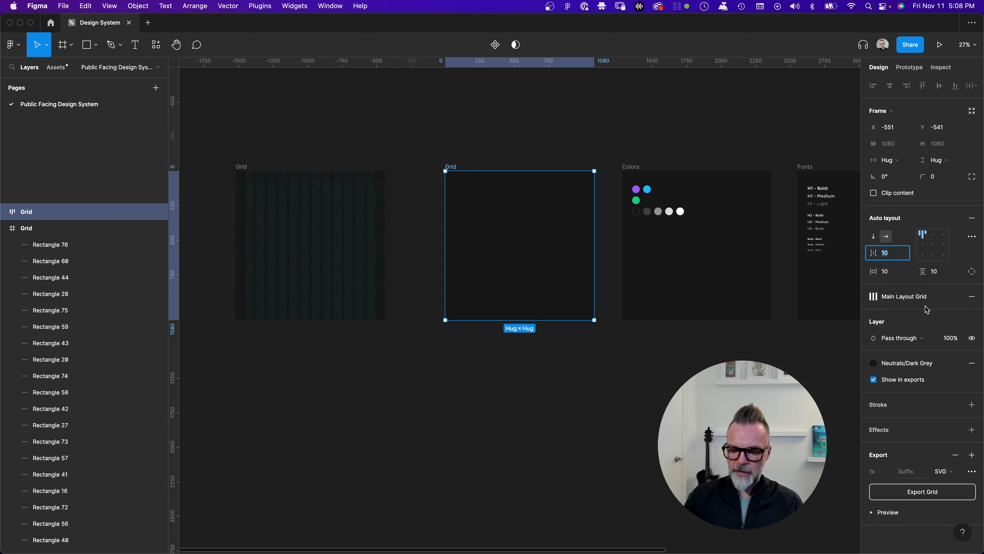
{"action": "key", "text": "Return"}
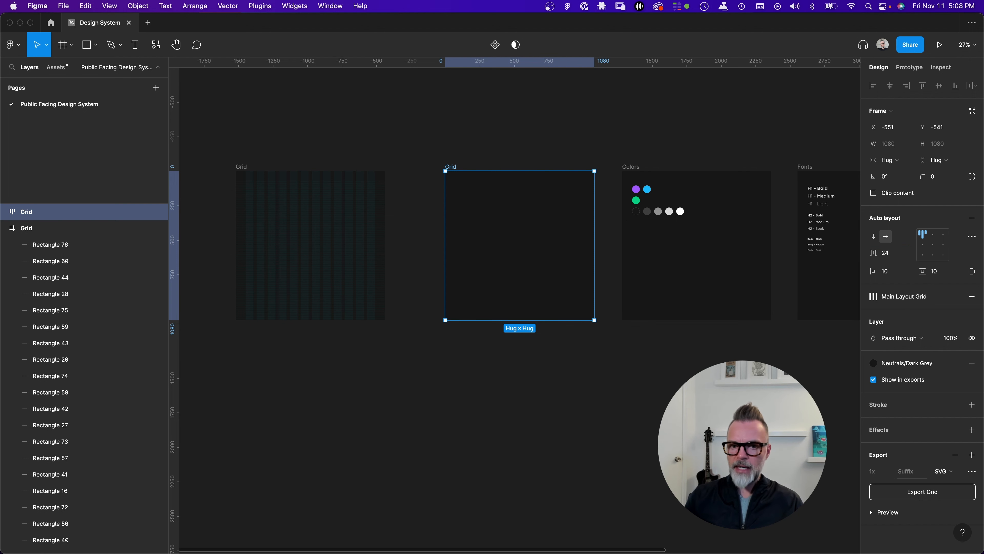
Step: Set the emptied Grid frame's horizontal padding to 72
{"action": "left_click", "coordinate": [893, 272]}
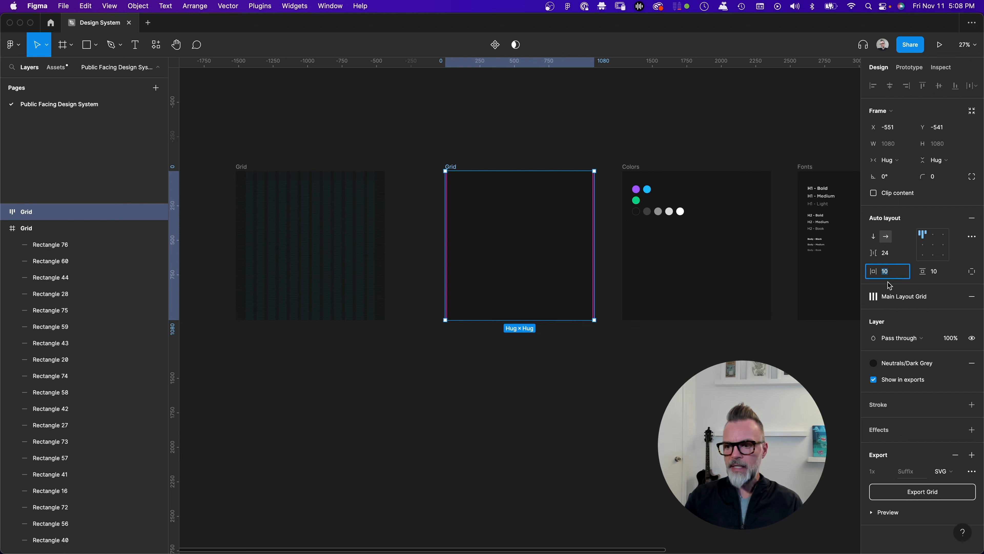
{"action": "type", "text": "72"}
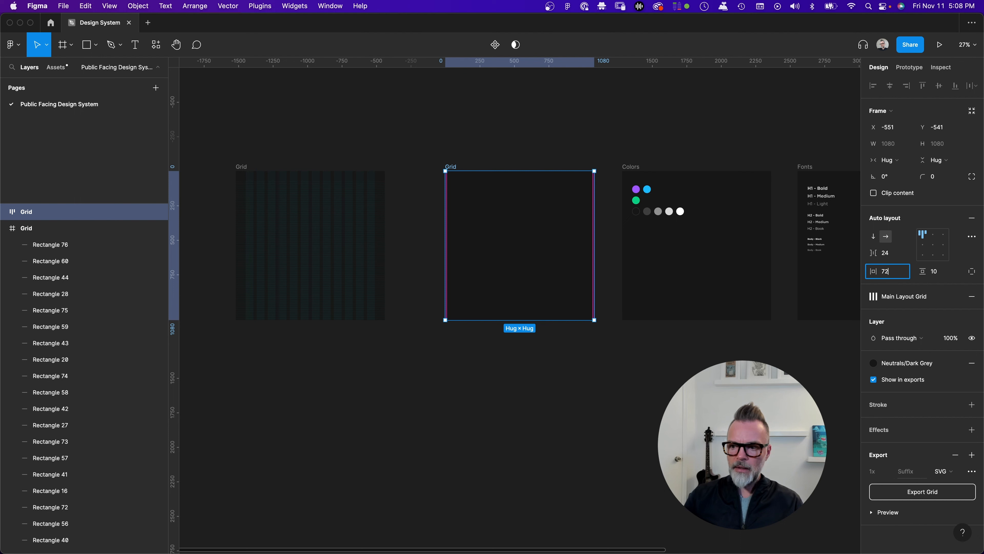
{"action": "left_click", "coordinate": [943, 274]}
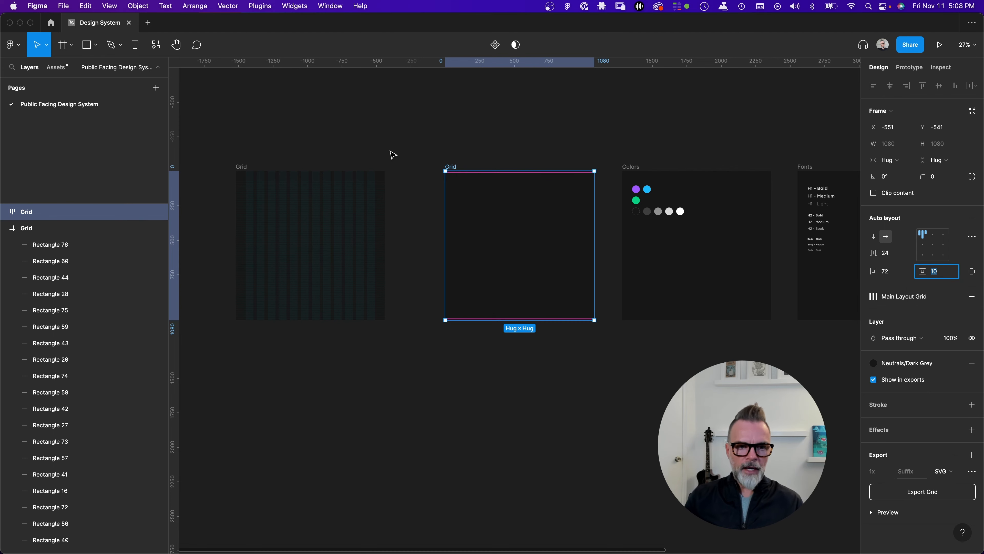
Step: Examine the original grid's columns and outer margin up close beside the emptied Grid frame
{"action": "scroll", "coordinate": [389, 191], "scroll_direction": "up", "scroll_amount": 5}
{"action": "scroll", "coordinate": [389, 190], "scroll_direction": "up", "scroll_amount": 5}
{"action": "scroll", "coordinate": [388, 183], "scroll_direction": "up", "scroll_amount": 3}
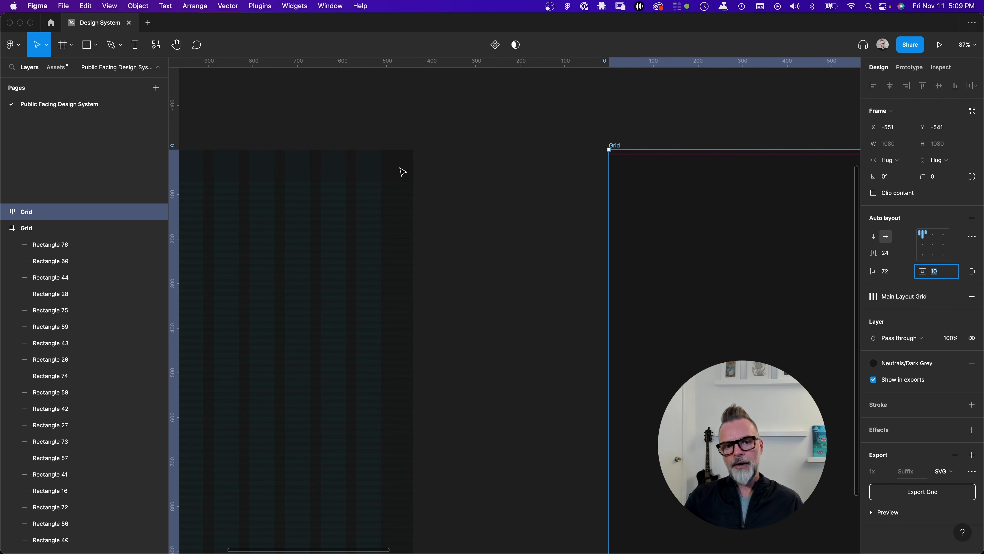
{"action": "scroll", "coordinate": [398, 166], "scroll_direction": "down", "scroll_amount": 5}
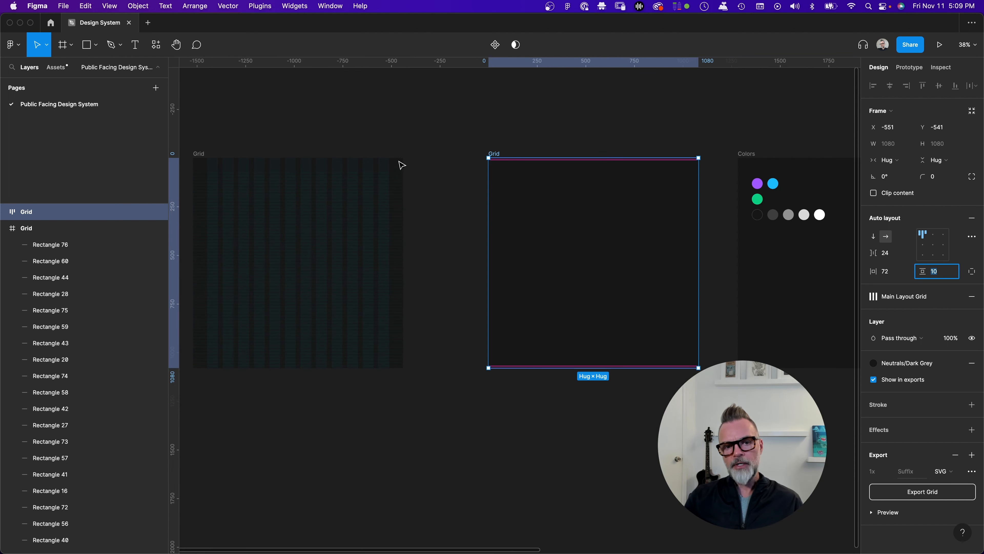
{"action": "left_click", "coordinate": [548, 129]}
{"action": "left_click", "coordinate": [500, 155]}
{"action": "scroll", "coordinate": [715, 303], "scroll_direction": "right", "scroll_amount": 3}
{"action": "scroll", "coordinate": [715, 304], "scroll_direction": "right", "scroll_amount": 1}
{"action": "scroll", "coordinate": [305, 152], "scroll_direction": "left", "scroll_amount": 2}
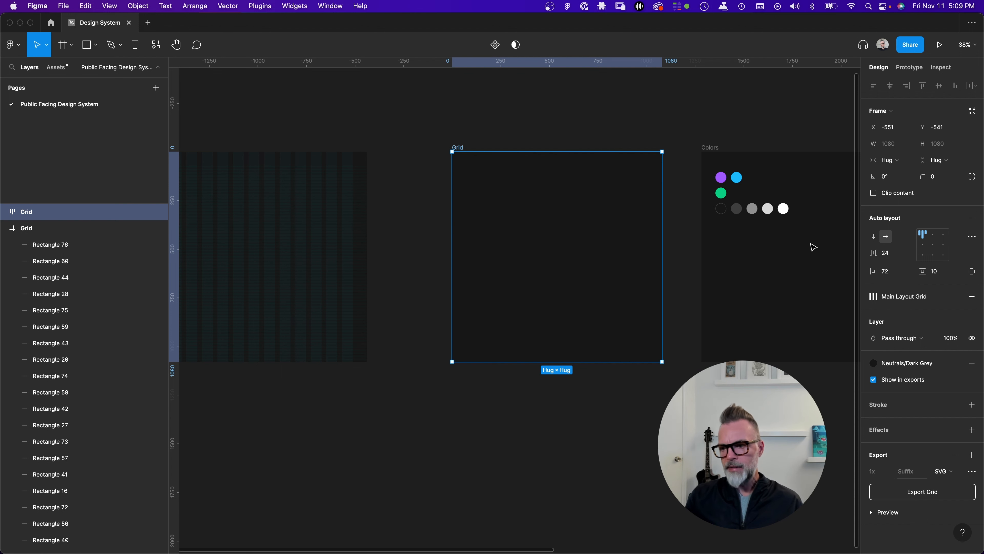
Step: Set the emptied Grid frame's vertical padding to 0 and deselect the frame
{"action": "left_click", "coordinate": [942, 276]}
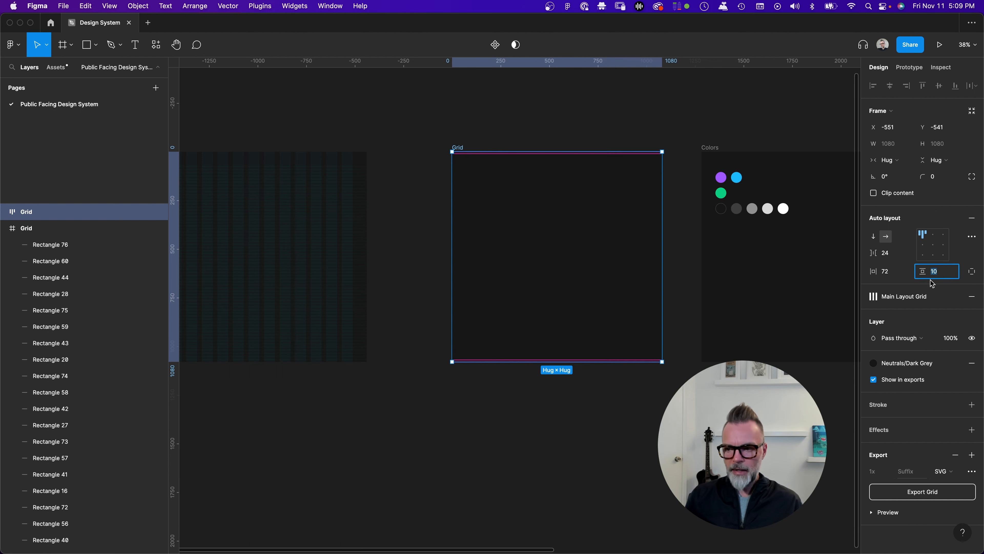
{"action": "left_click", "coordinate": [972, 271]}
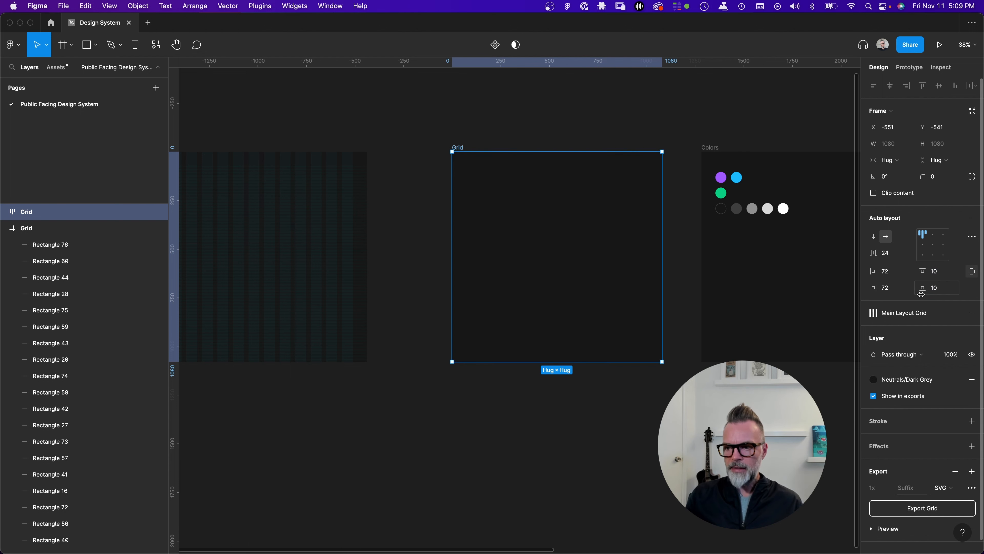
{"action": "left_click", "coordinate": [972, 271]}
{"action": "left_click", "coordinate": [942, 275]}
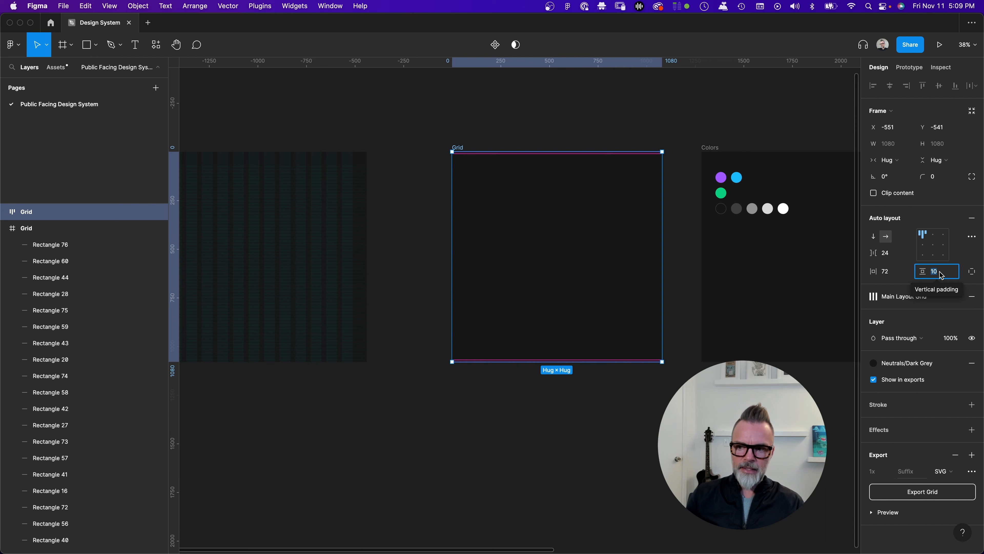
{"action": "type", "text": "0"}
{"action": "key", "text": "Return"}
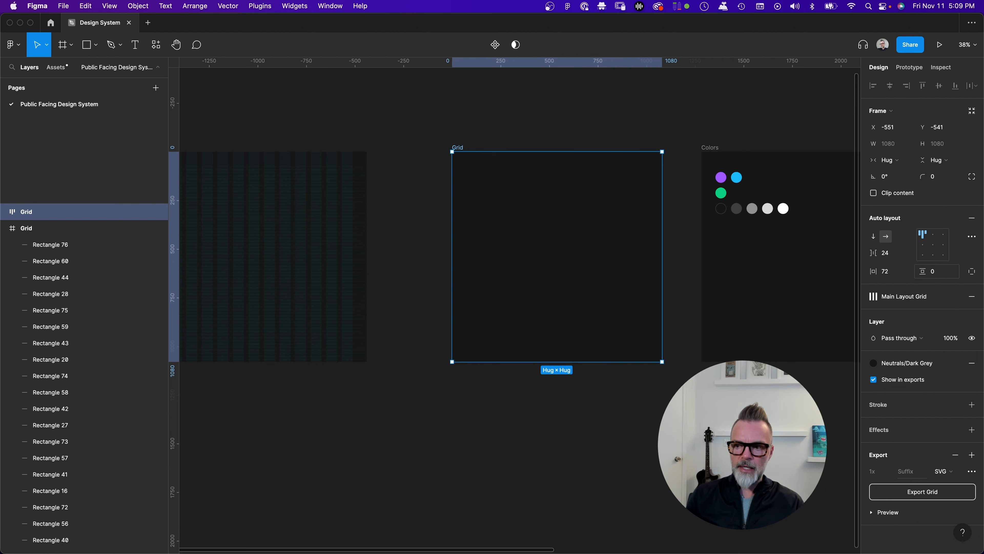
{"action": "left_click", "coordinate": [491, 127]}
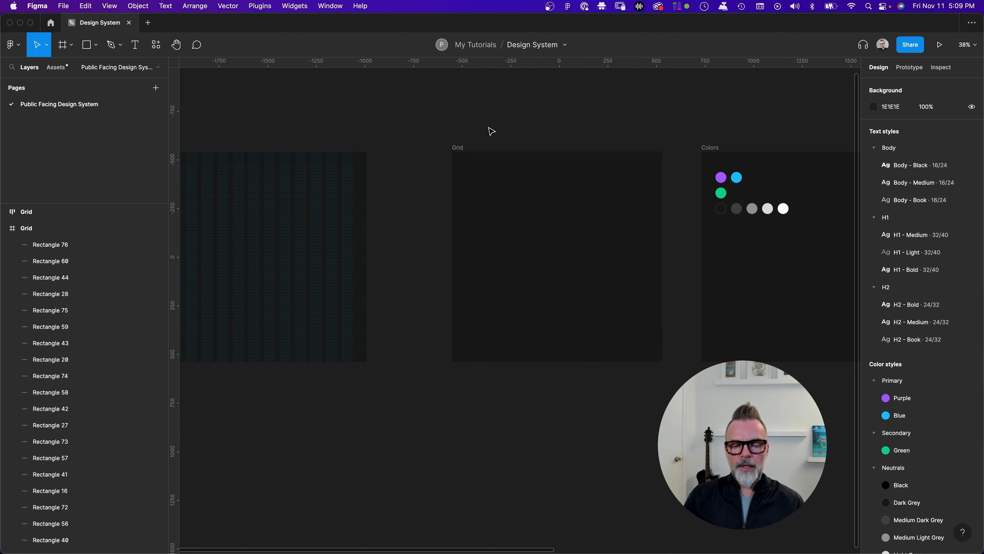
{"action": "scroll", "coordinate": [461, 157], "scroll_direction": "right", "scroll_amount": 1}
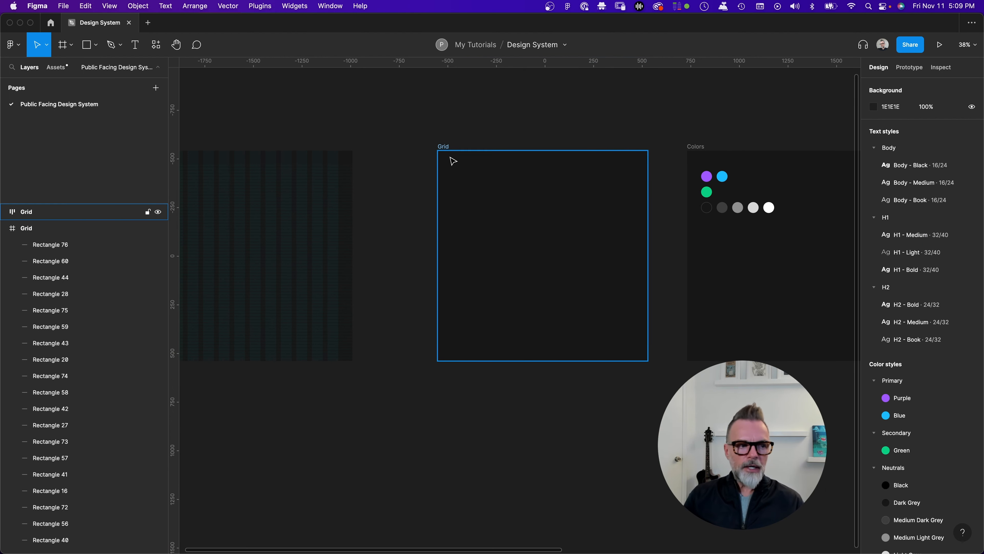
Step: Check the dimensions of the original grid's outermost column, then deselect it
{"action": "left_click", "coordinate": [331, 159]}
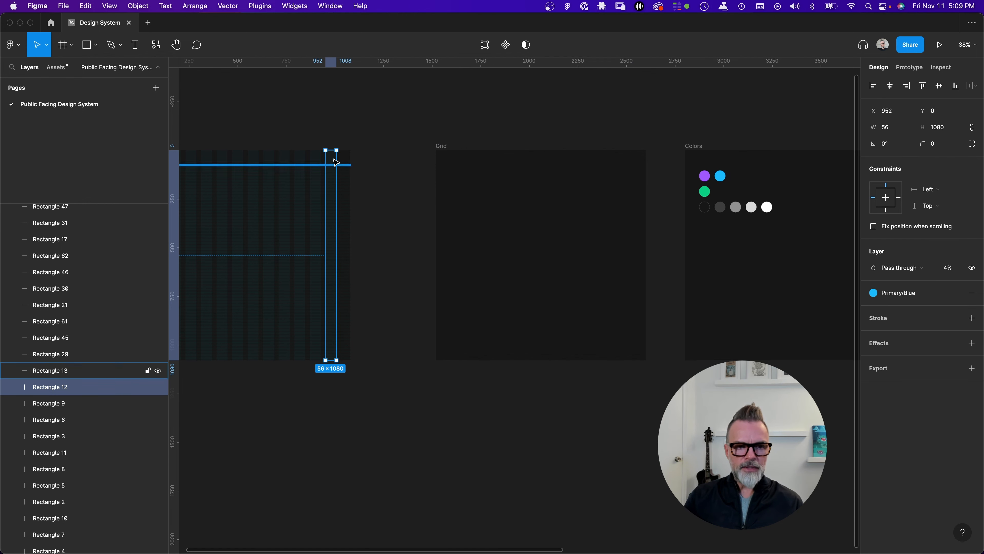
{"action": "left_click", "coordinate": [459, 131]}
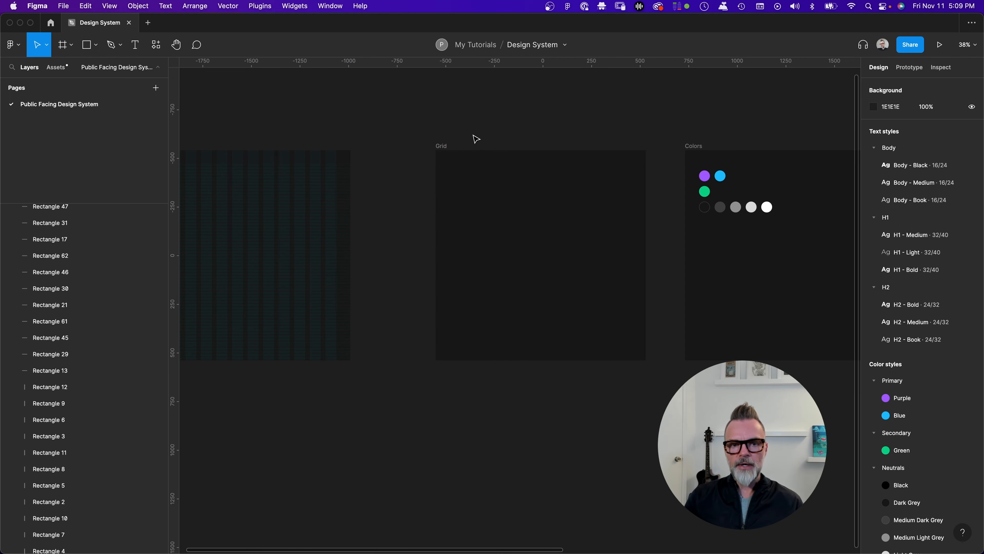
{"action": "scroll", "coordinate": [426, 148], "scroll_direction": "right", "scroll_amount": 6}
{"action": "scroll", "coordinate": [385, 161], "scroll_direction": "left", "scroll_amount": 3}
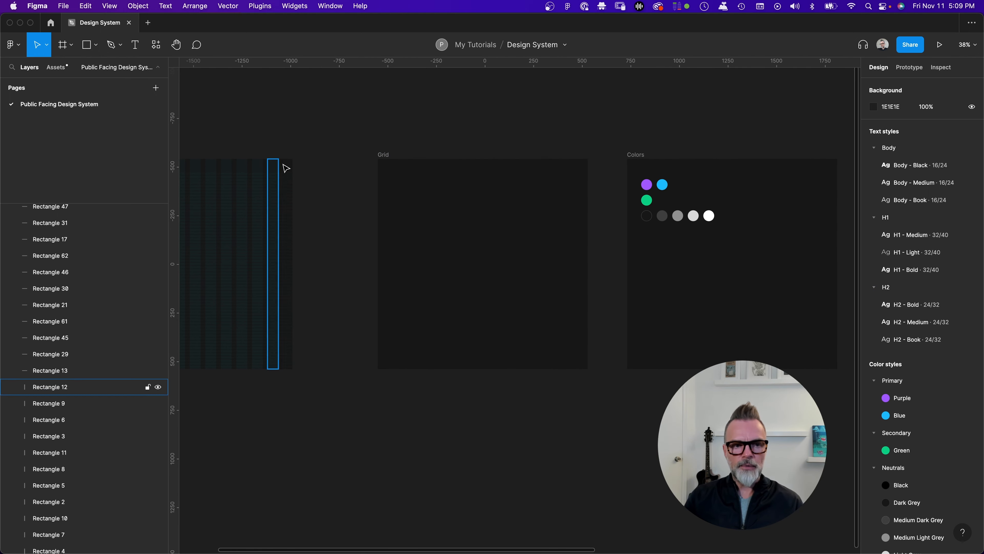
Step: Try to draw a narrow column frame inside the emptied auto layout Grid frame and undo the attempt
{"action": "left_click", "coordinate": [385, 154]}
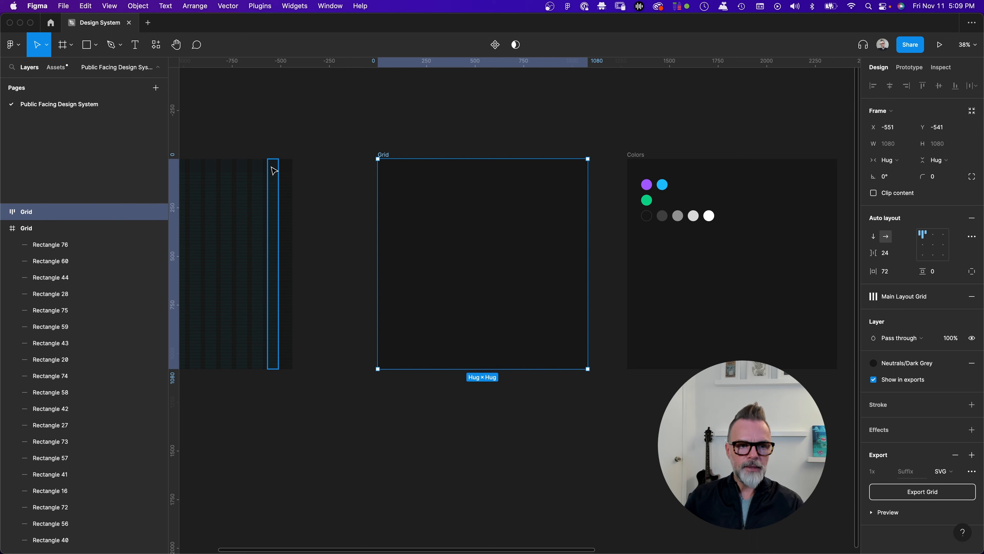
{"action": "left_click", "coordinate": [62, 45]}
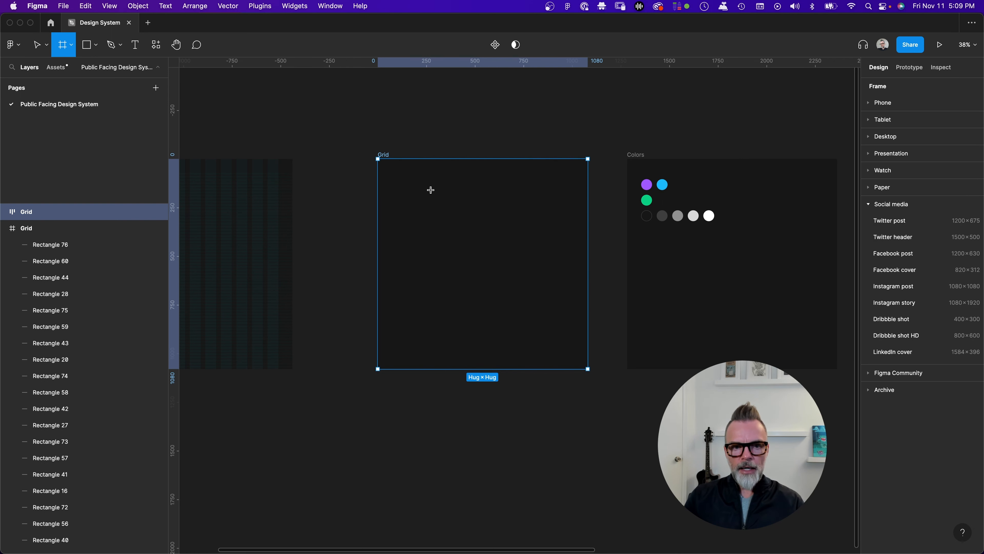
{"action": "left_click_drag", "start_coordinate": [402, 162], "coordinate": [404, 189]}
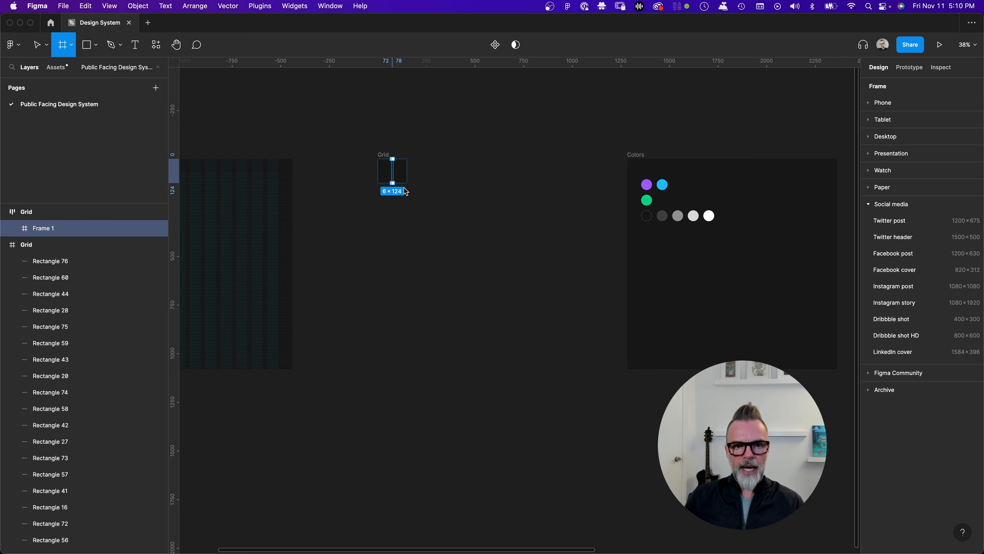
{"action": "left_click_drag", "start_coordinate": [406, 200], "coordinate": [420, 261]}
{"action": "left_click", "coordinate": [382, 153]}
{"action": "key", "text": "super+z"}
{"action": "key", "text": "super+z"}
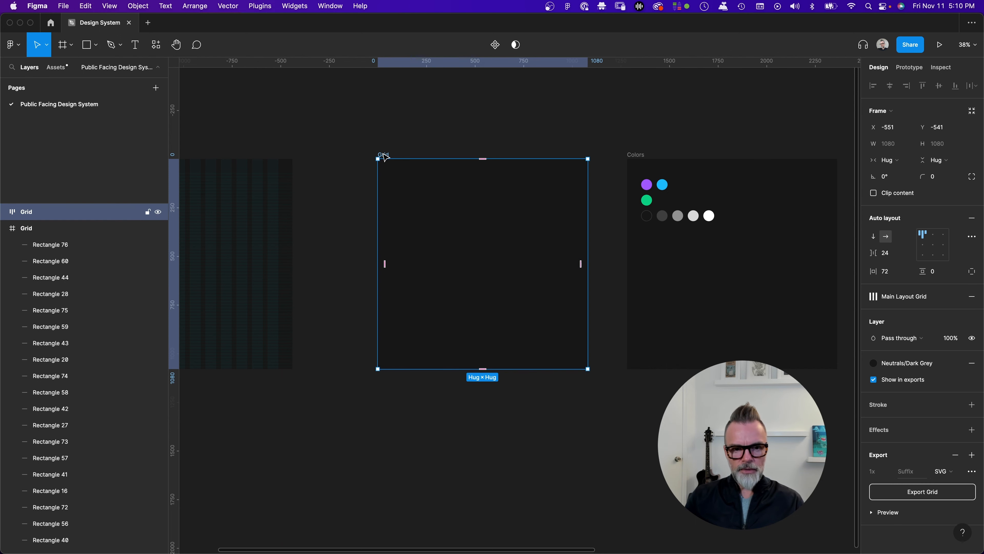
Step: Switch the emptied Grid frame's horizontal and vertical resizing to Fixed
{"action": "left_click", "coordinate": [442, 139]}
{"action": "left_click", "coordinate": [386, 154]}
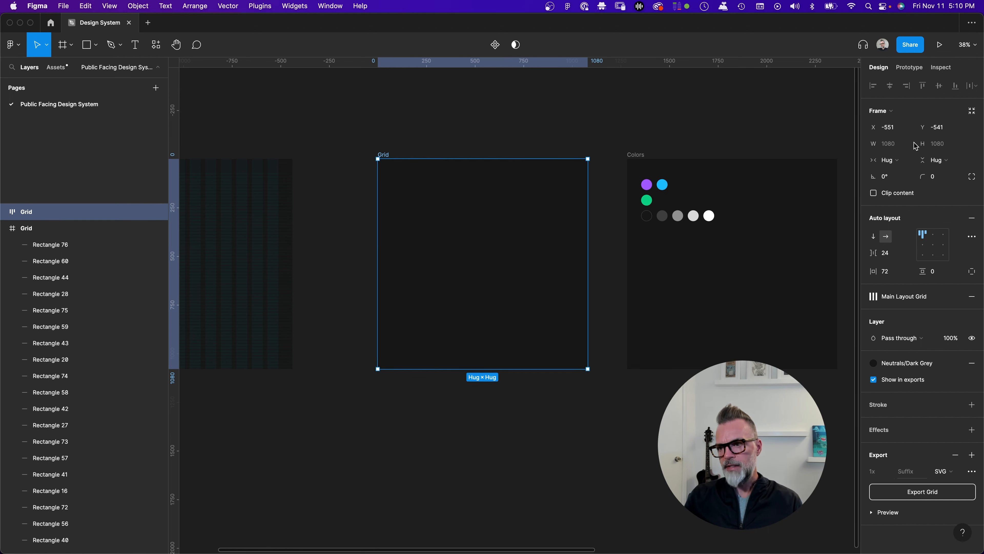
{"action": "left_click", "coordinate": [904, 162]}
{"action": "left_click", "coordinate": [907, 147]}
{"action": "left_click", "coordinate": [951, 167]}
{"action": "left_click", "coordinate": [946, 148]}
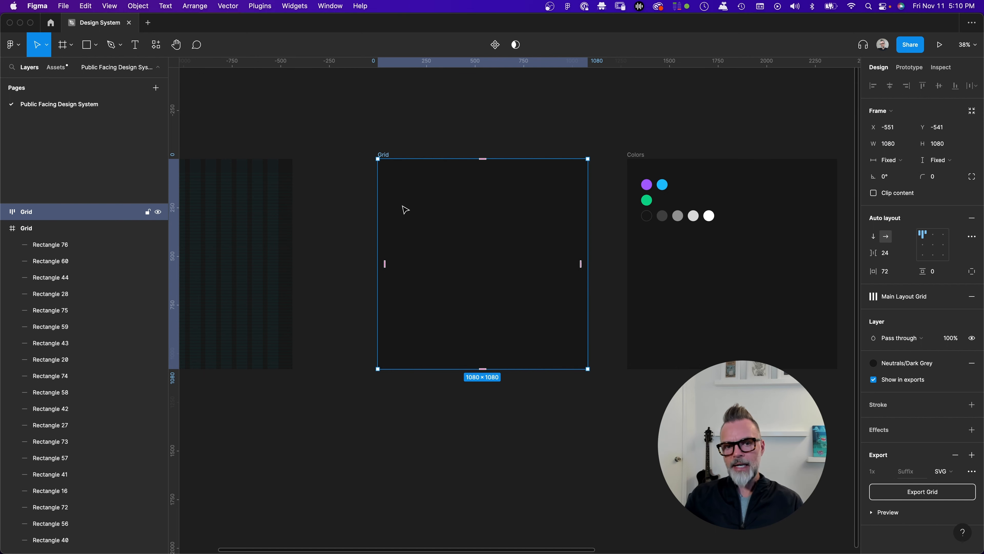
Step: Draw a column frame about 58 × 352 inside the emptied Grid frame and compare it with the original grid's outermost column
{"action": "left_click", "coordinate": [63, 46]}
{"action": "left_click_drag", "start_coordinate": [400, 167], "coordinate": [410, 231]}
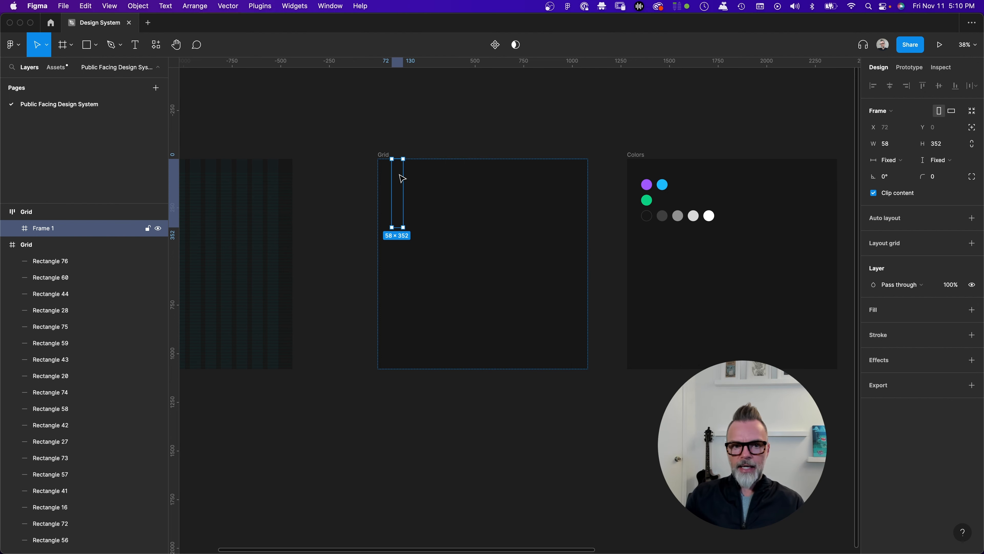
{"action": "left_click", "coordinate": [277, 168]}
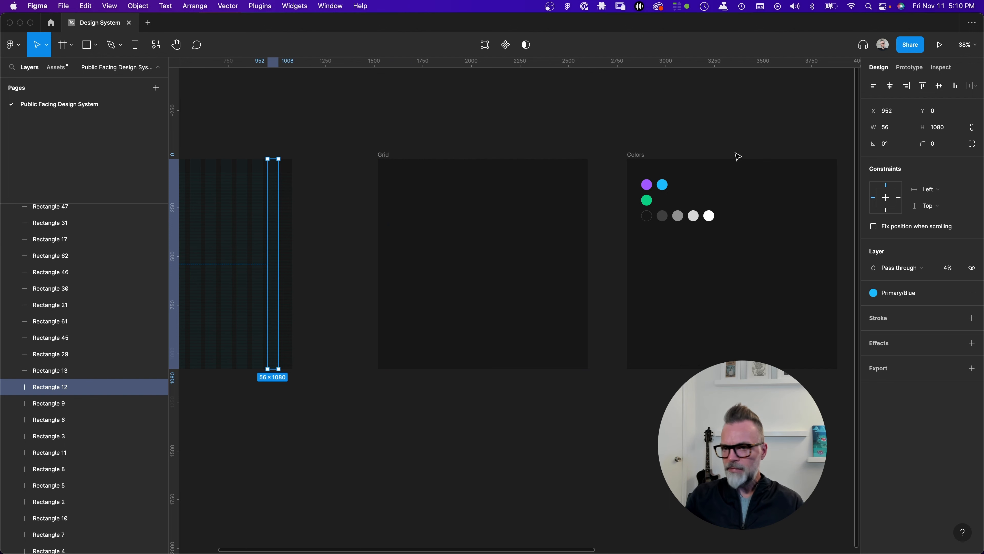
{"action": "left_click", "coordinate": [401, 178]}
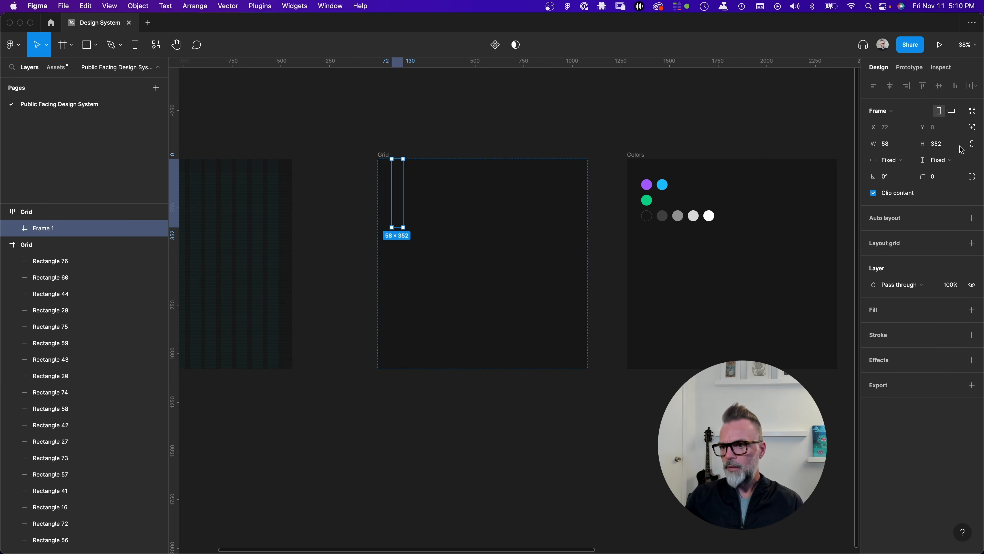
Step: Set the new column frame's width to 56 and its vertical resizing to Fill container
{"action": "left_click", "coordinate": [898, 147]}
{"action": "type", "text": "56"}
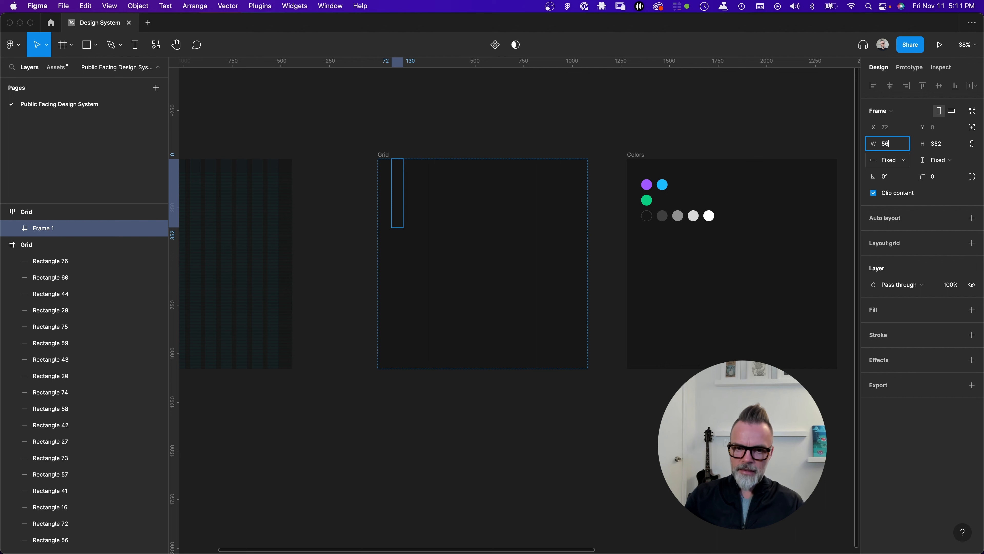
{"action": "key", "text": "Return"}
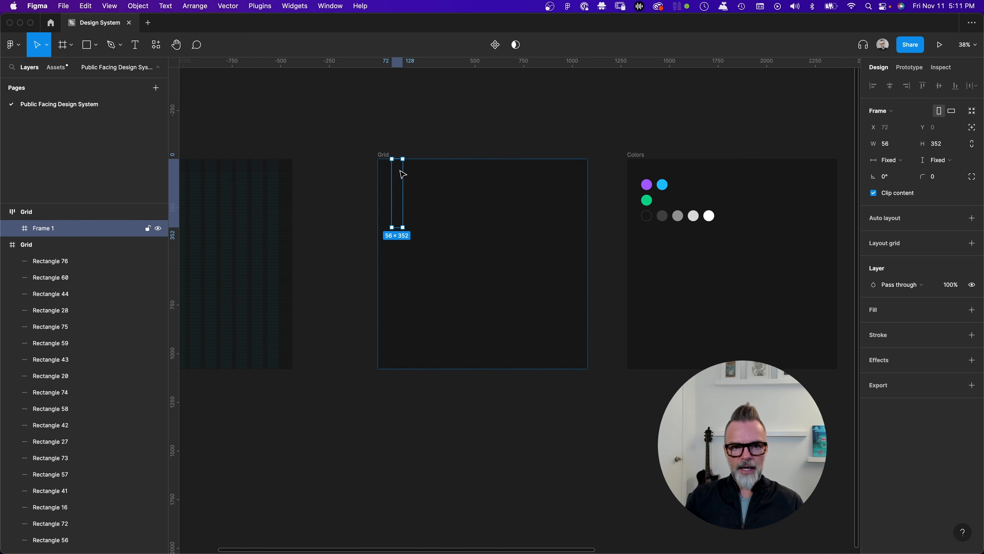
{"action": "left_click", "coordinate": [951, 163]}
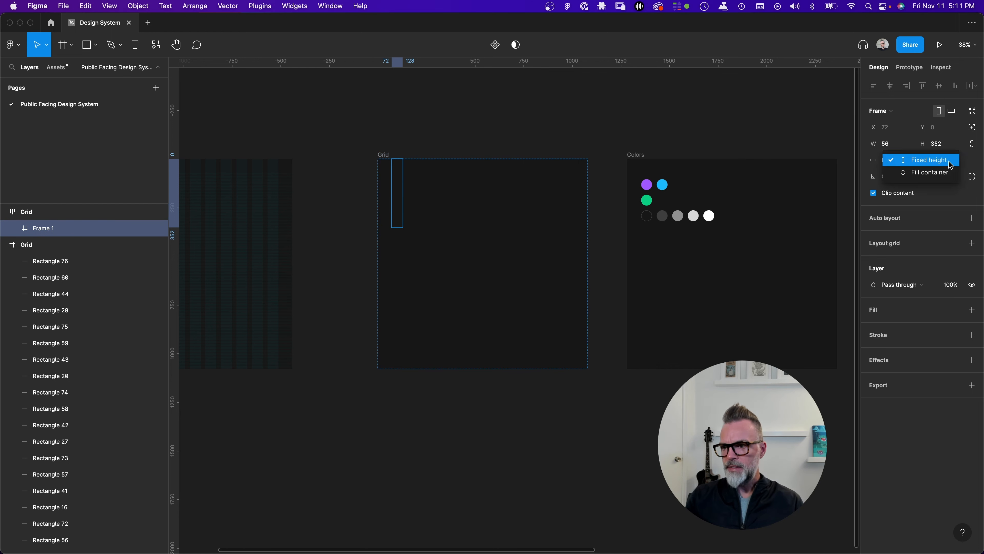
{"action": "left_click", "coordinate": [944, 176]}
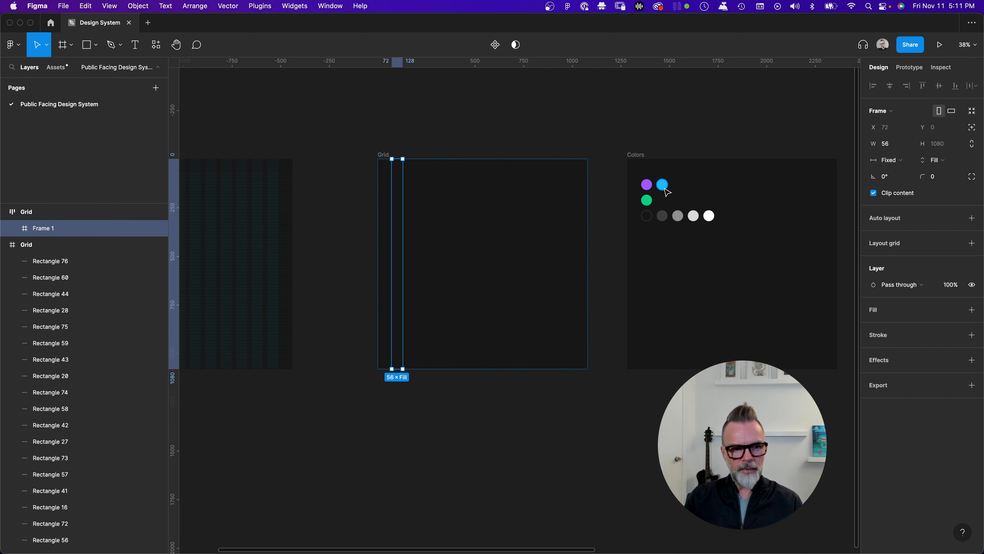
Step: Apply the Primary Blue color style to the new column frame and set its layer opacity to 6%
{"action": "scroll", "coordinate": [257, 162], "scroll_direction": "up", "scroll_amount": 5}
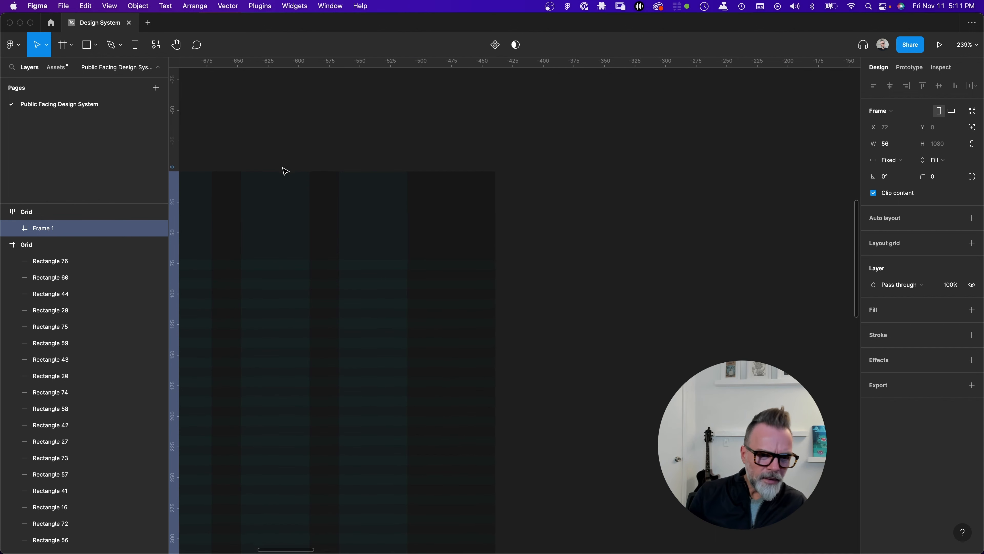
{"action": "scroll", "coordinate": [380, 218], "scroll_direction": "down", "scroll_amount": 5}
{"action": "scroll", "coordinate": [391, 229], "scroll_direction": "right", "scroll_amount": 3}
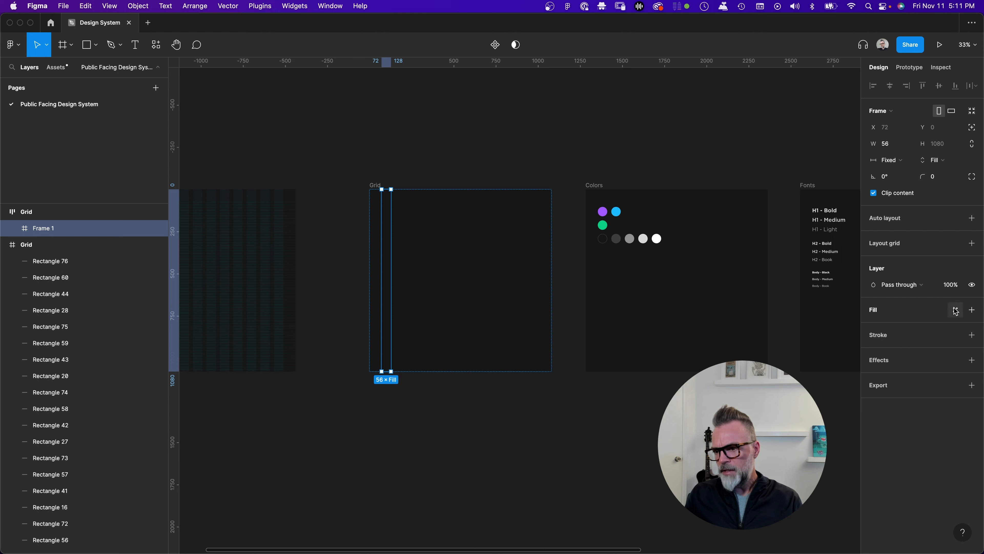
{"action": "left_click", "coordinate": [956, 310]}
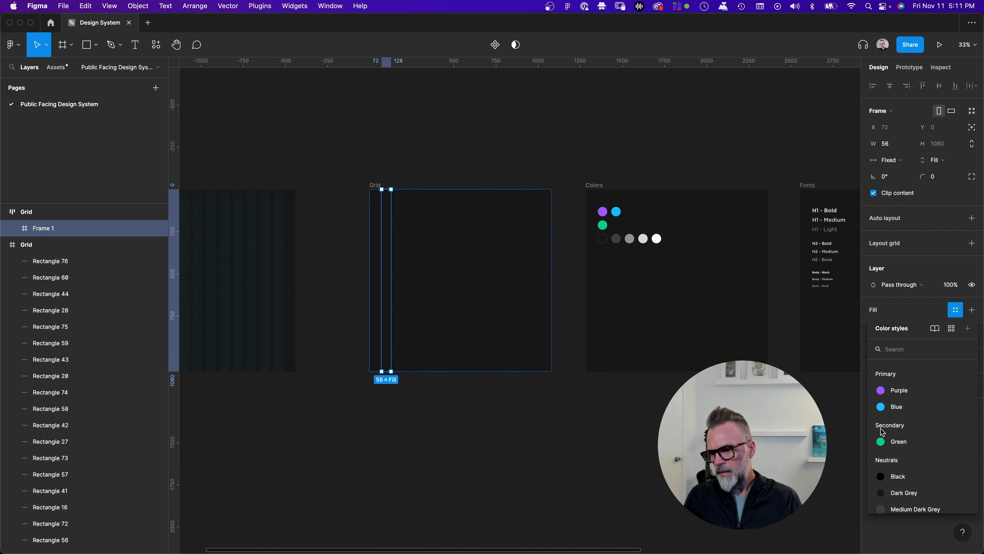
{"action": "left_click", "coordinate": [885, 407]}
{"action": "left_click", "coordinate": [951, 285]}
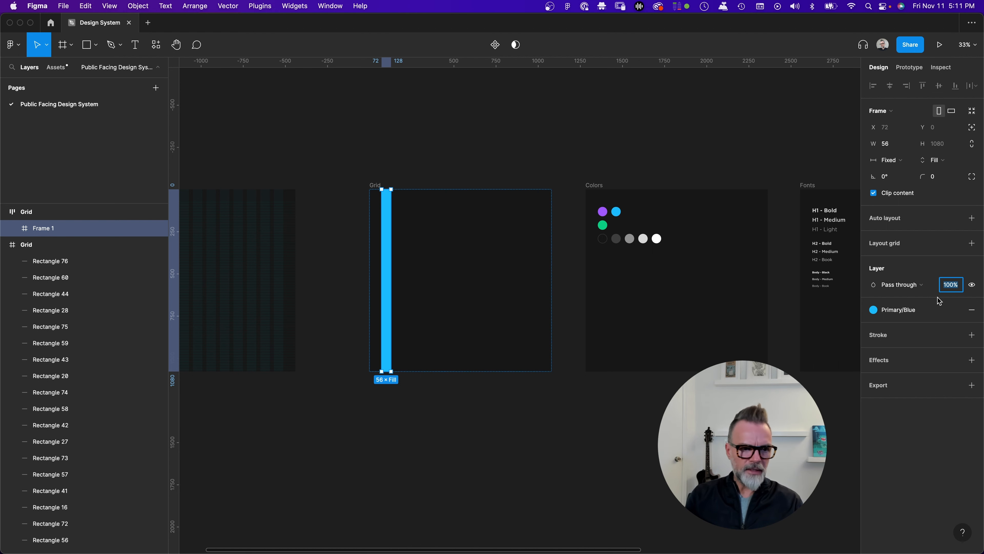
{"action": "type", "text": "6"}
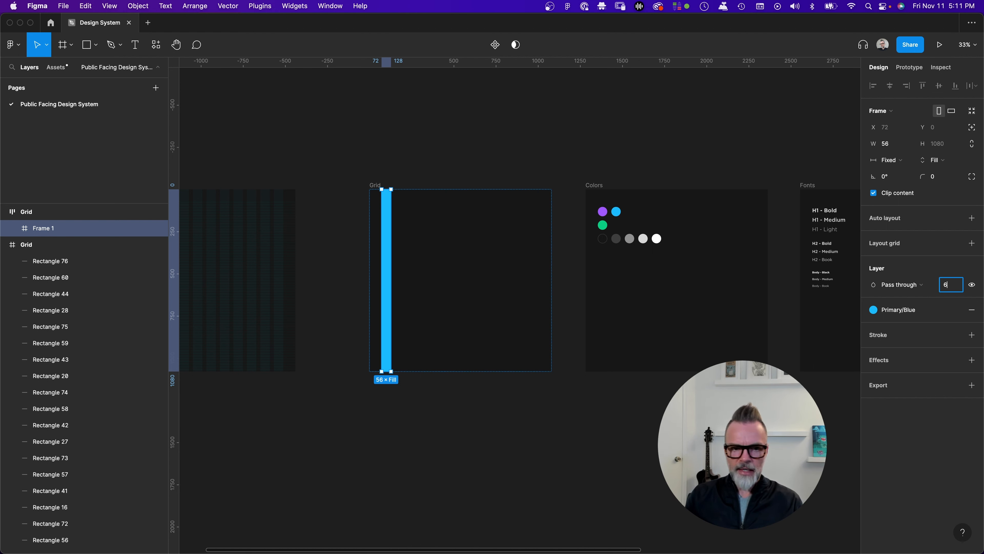
{"action": "key", "text": "Return"}
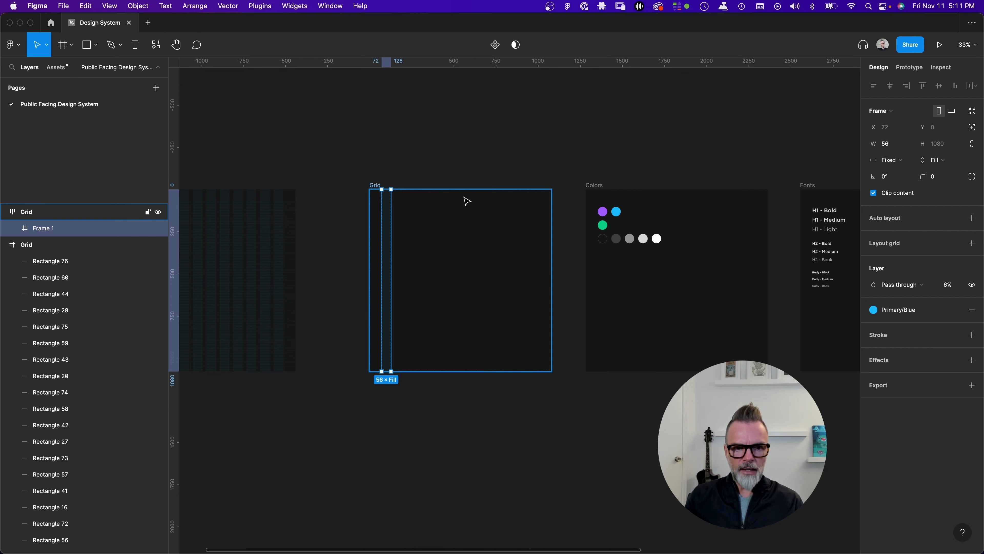
{"action": "left_click", "coordinate": [448, 150]}
Step: Duplicate the blue column frame until the auto layout Grid frame holds 12 columns, then deselect
{"action": "left_click", "coordinate": [387, 208]}
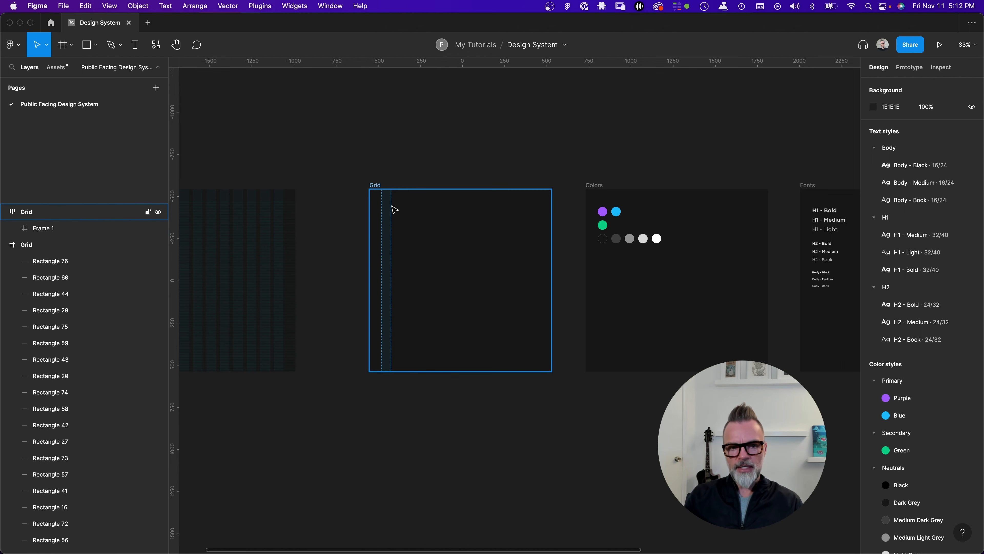
{"action": "left_click", "coordinate": [375, 186]}
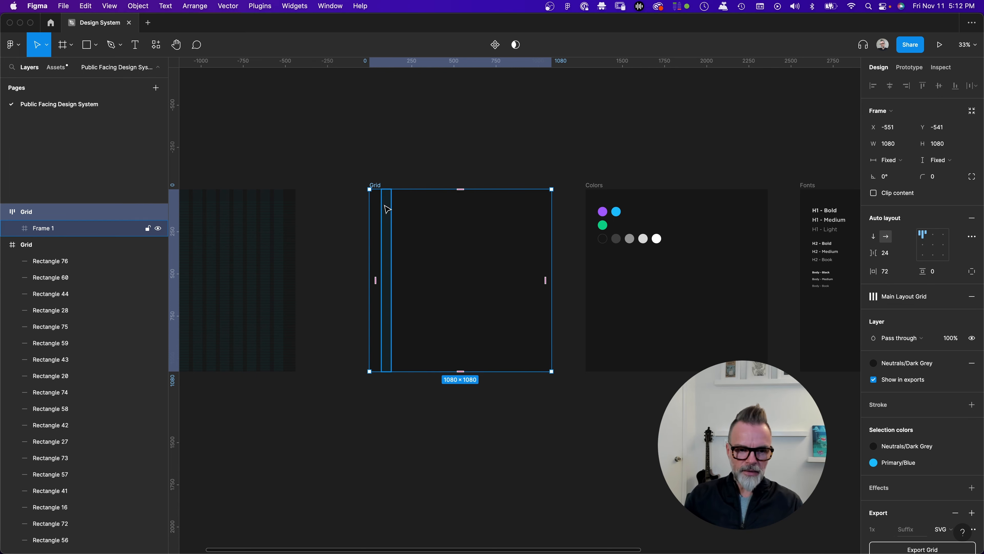
{"action": "left_click", "coordinate": [388, 240]}
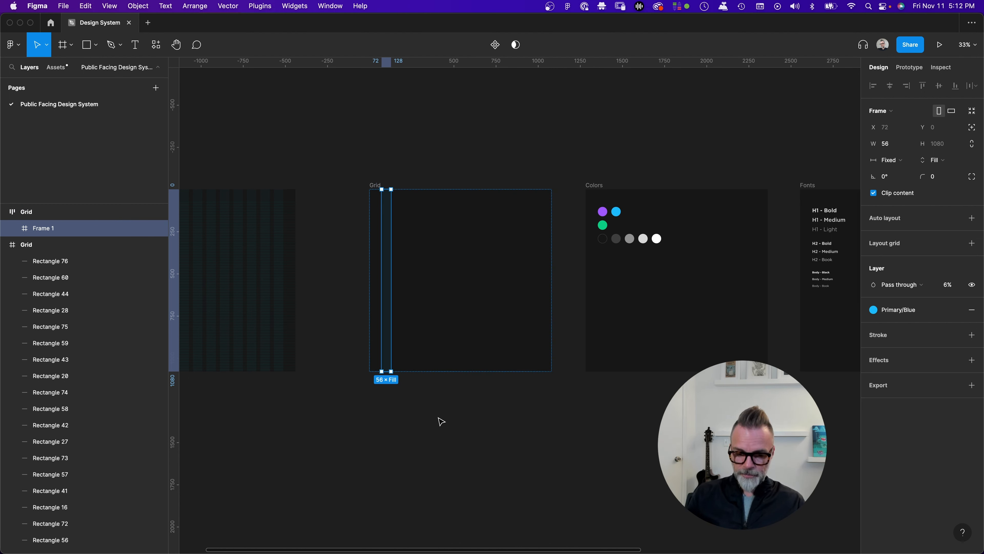
{"action": "key", "text": "super+d"}
{"action": "key", "text": "super+d"}
{"action": "key", "text": "super+d"}
{"action": "key", "text": "super+d"}
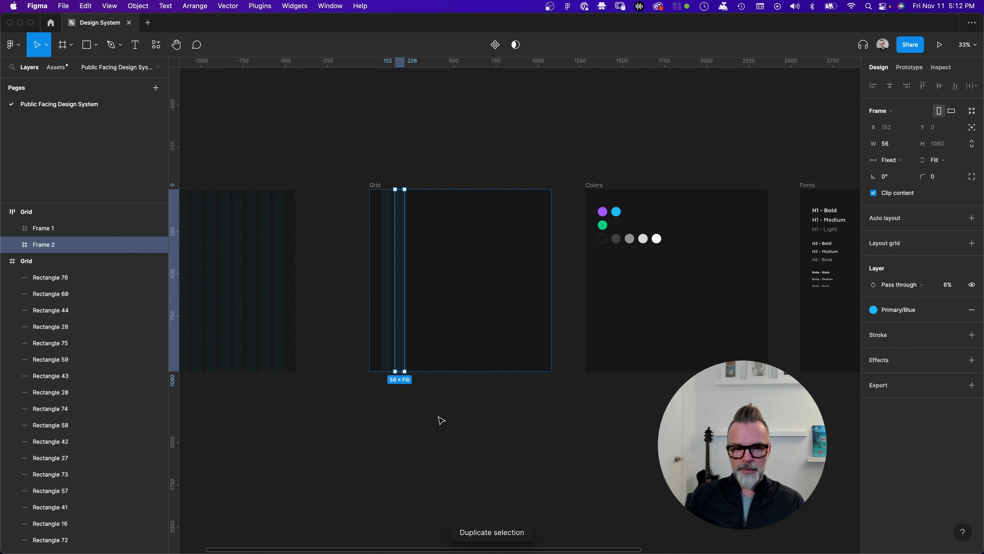
{"action": "key", "text": "super+d"}
{"action": "key", "text": "super+d"}
{"action": "key", "text": "super+d"}
{"action": "key", "text": "super+d"}
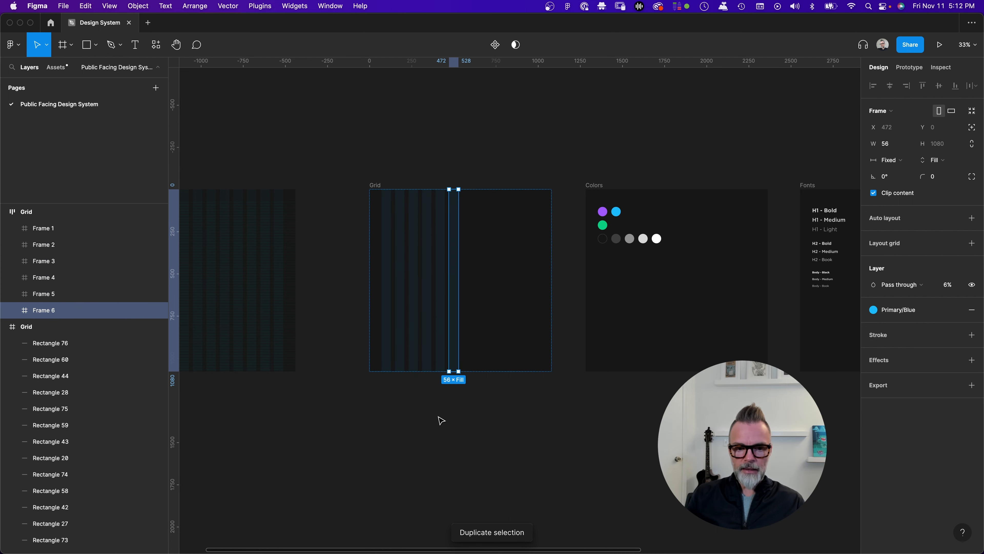
{"action": "key", "text": "super+d"}
{"action": "key", "text": "super+d"}
{"action": "key", "text": "super+d"}
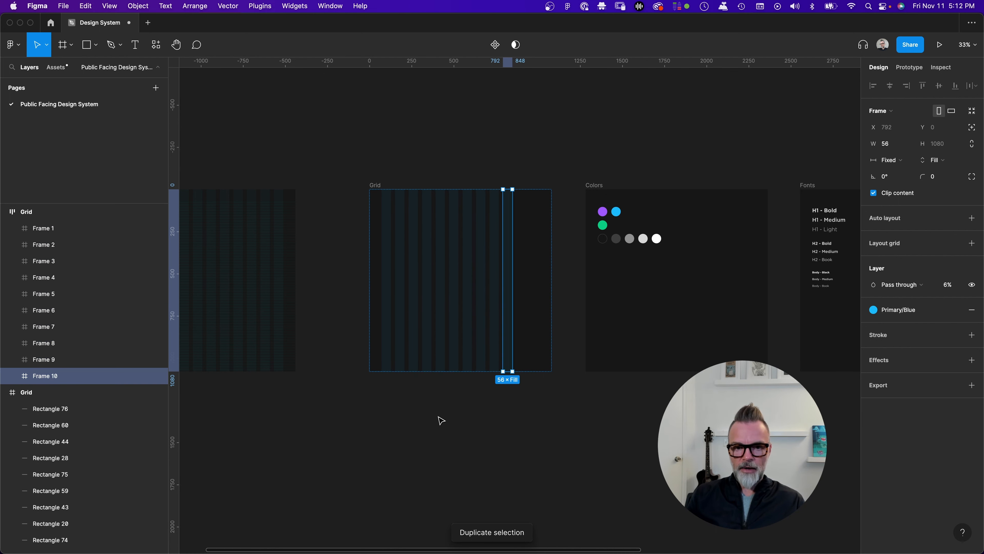
{"action": "left_click", "coordinate": [473, 136]}
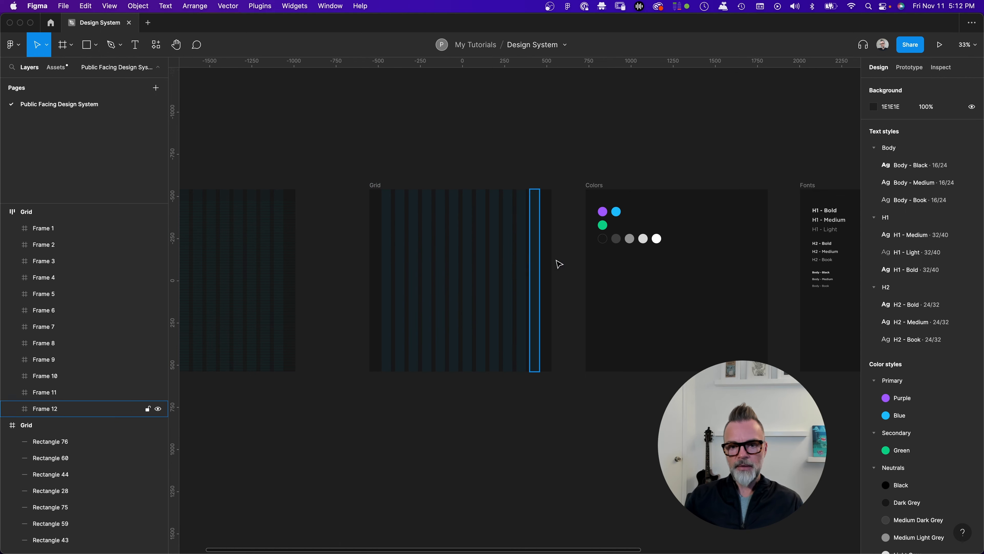
Step: Examine the rebuilt 12-column Grid frame beside the original grid and up close, including its auto layout spacing and margins
{"action": "left_click", "coordinate": [375, 186]}
{"action": "left_click", "coordinate": [411, 166]}
{"action": "scroll", "coordinate": [433, 158], "scroll_direction": "down", "scroll_amount": 5}
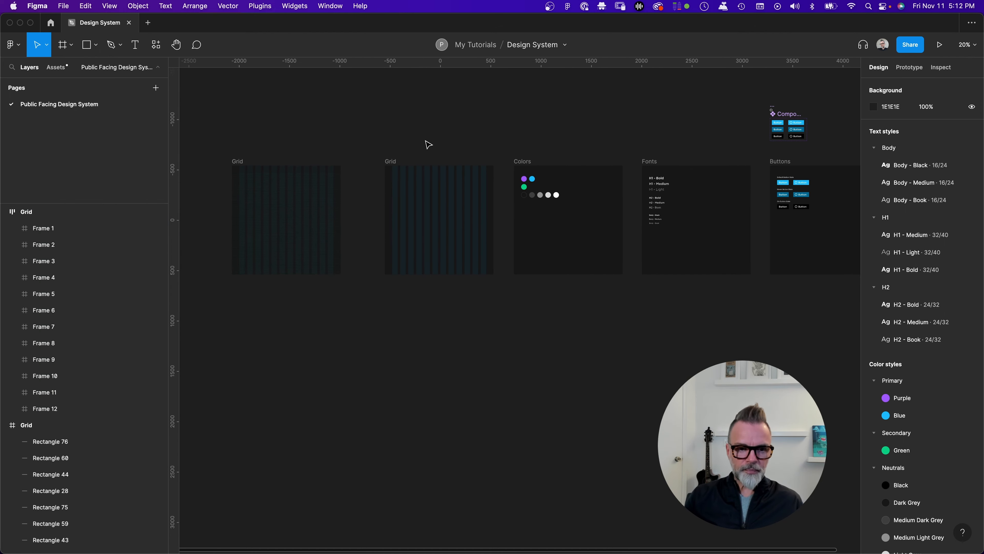
{"action": "scroll", "coordinate": [414, 163], "scroll_direction": "up", "scroll_amount": 10}
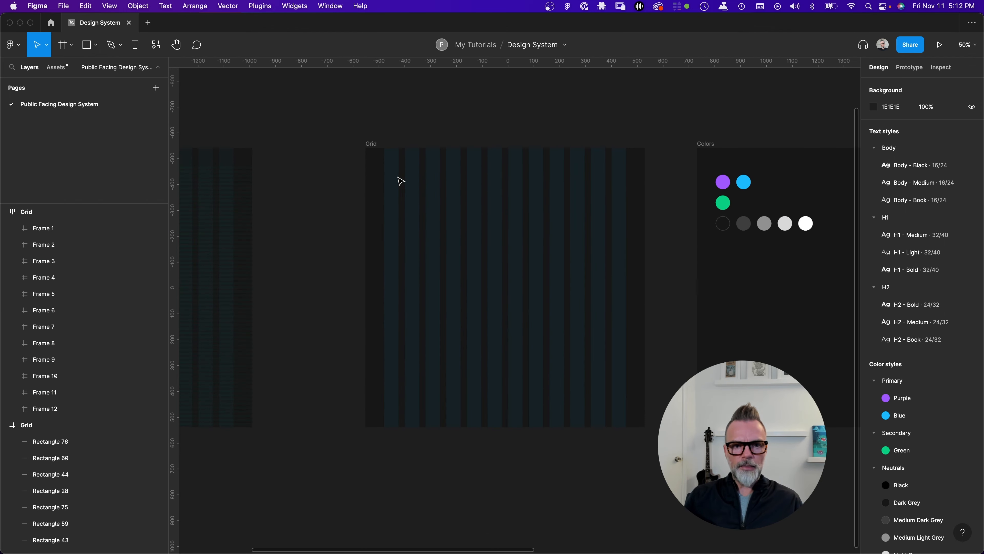
{"action": "scroll", "coordinate": [387, 186], "scroll_direction": "down", "scroll_amount": 3}
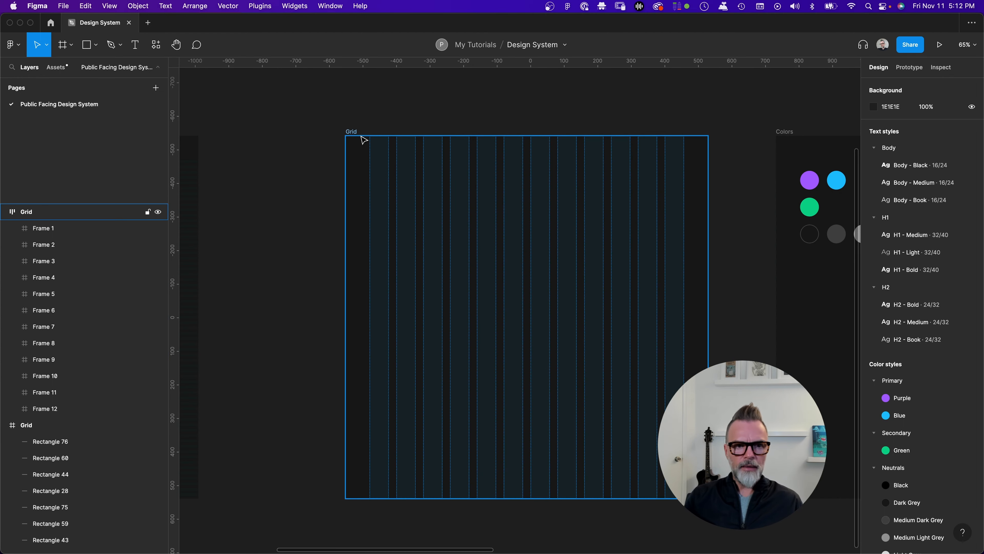
{"action": "left_click", "coordinate": [351, 132]}
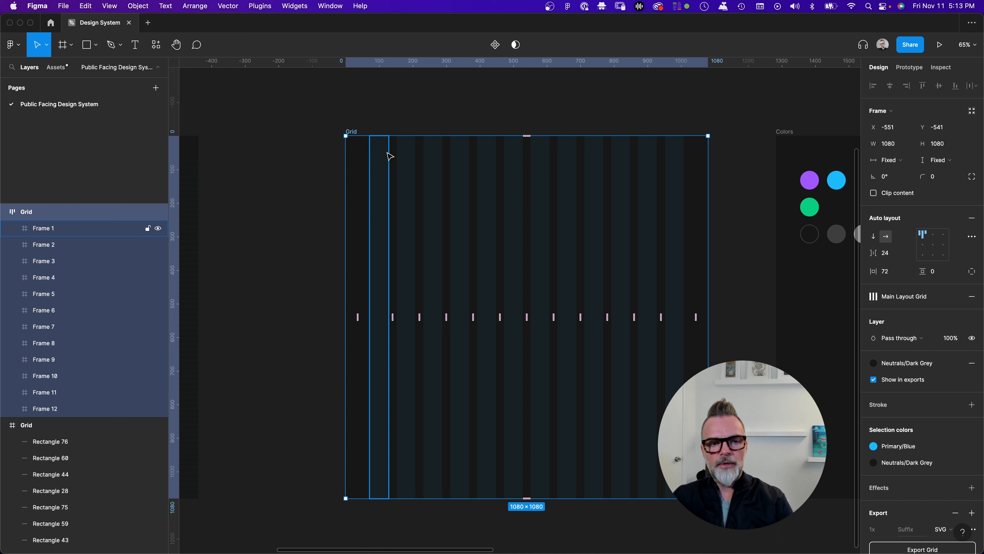
{"action": "left_click", "coordinate": [394, 109]}
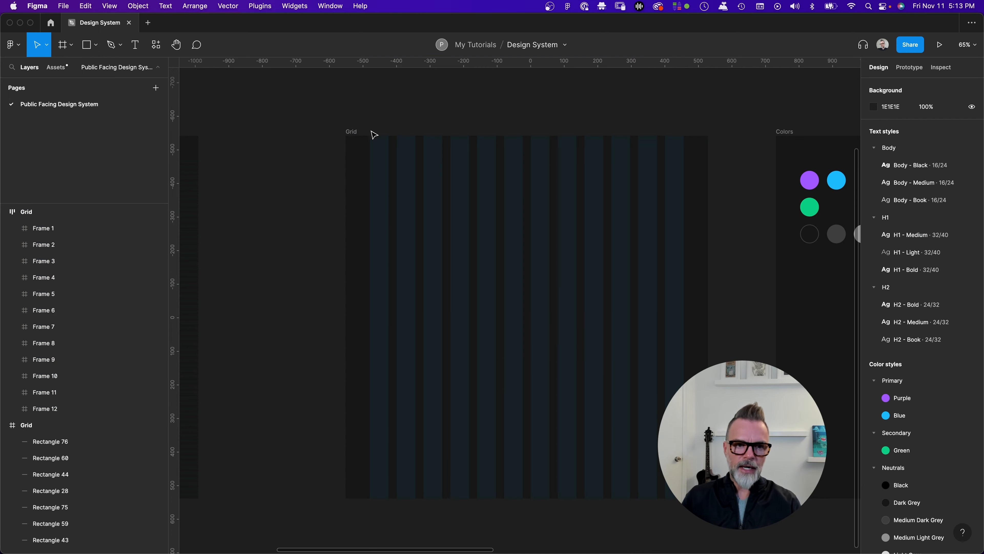
{"action": "left_click", "coordinate": [350, 134]}
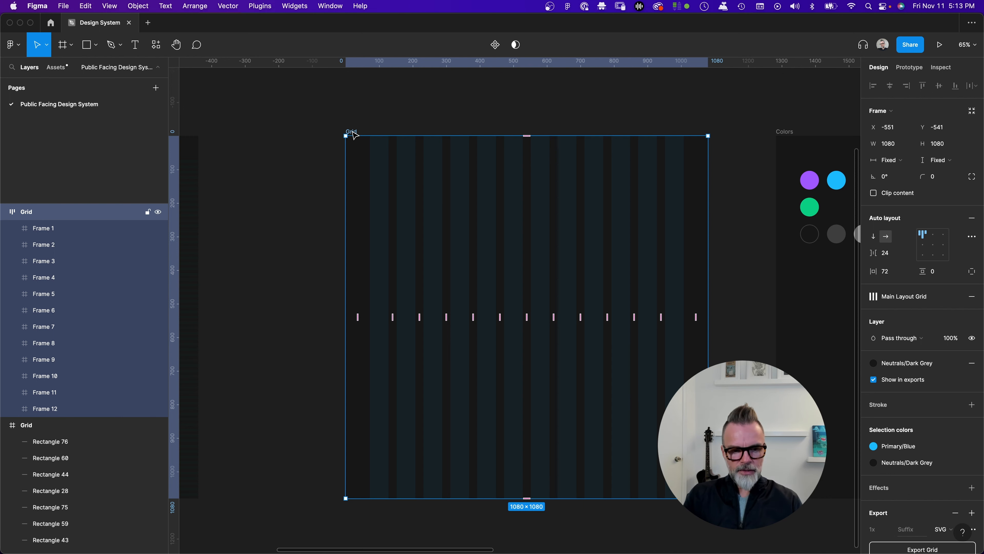
{"action": "key", "text": "super+d"}
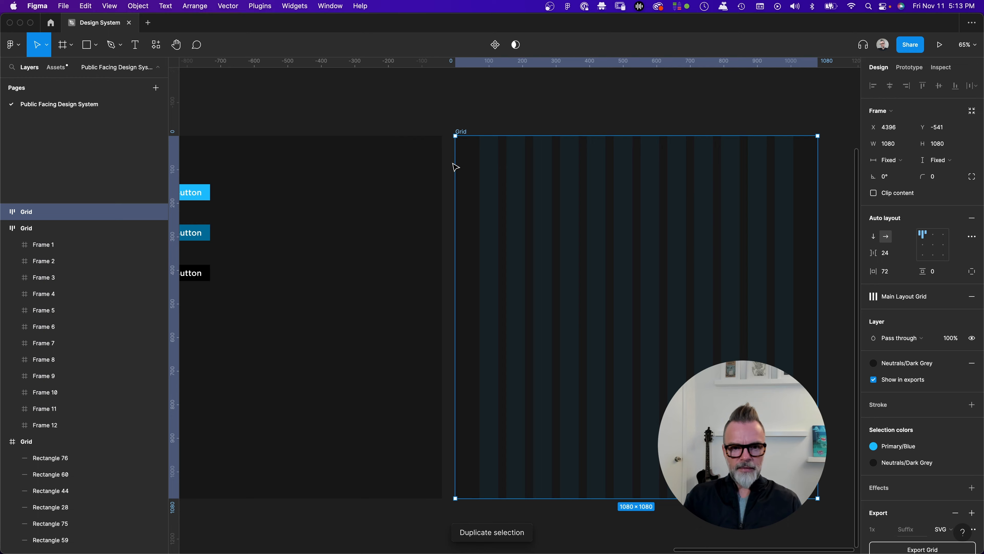
{"action": "scroll", "coordinate": [457, 163], "scroll_direction": "down", "scroll_amount": 5}
{"action": "key", "text": "super+z"}
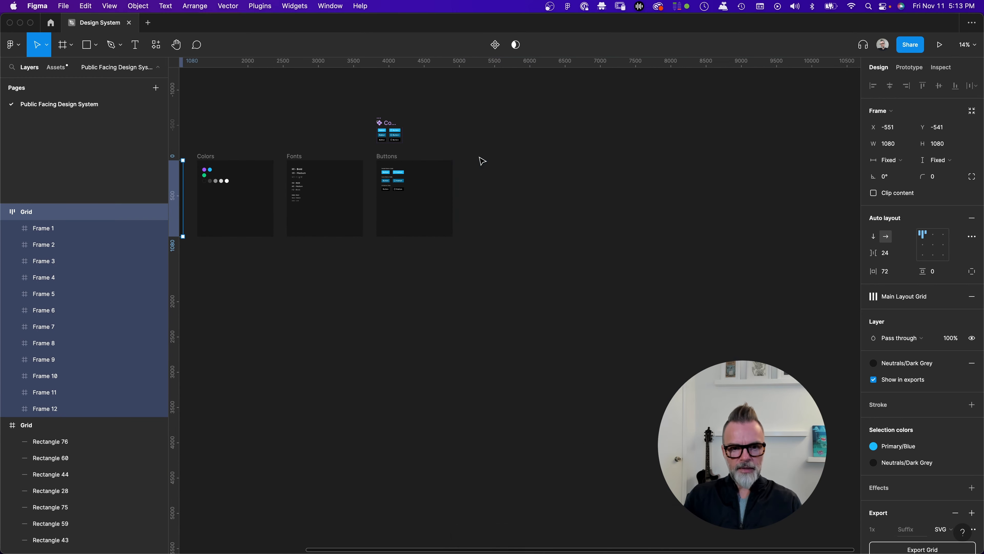
{"action": "scroll", "coordinate": [437, 185], "scroll_direction": "up", "scroll_amount": 10}
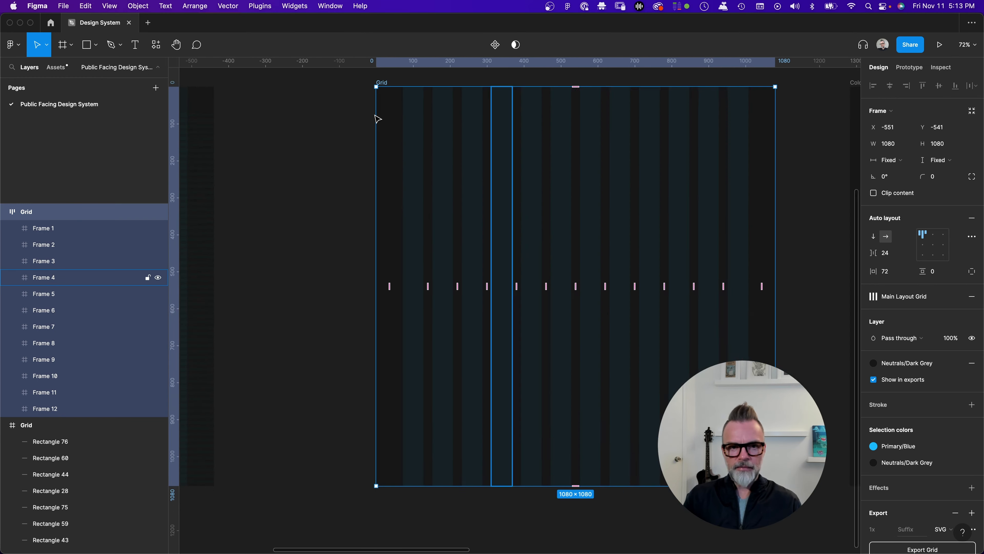
{"action": "scroll", "coordinate": [363, 115], "scroll_direction": "down", "scroll_amount": 5}
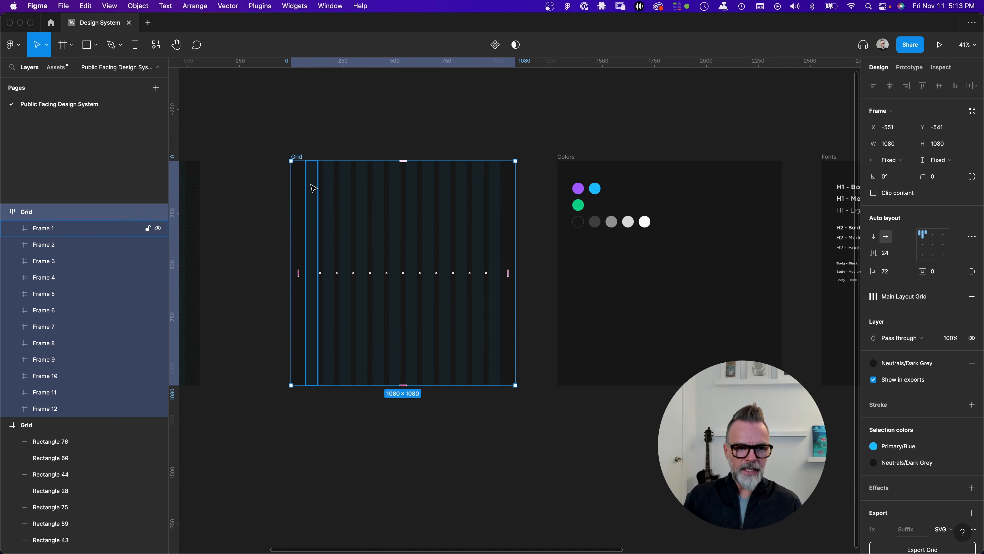
{"action": "left_click", "coordinate": [339, 129]}
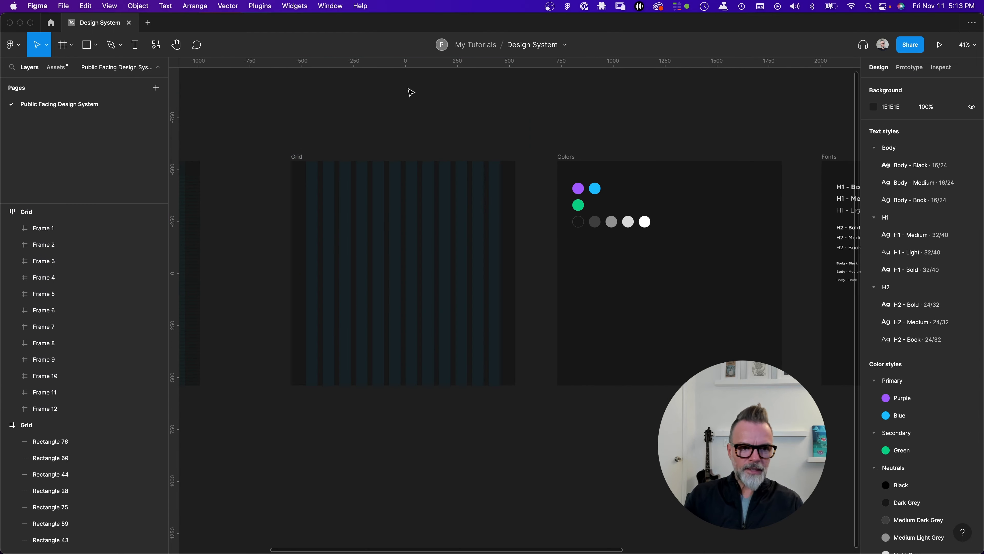
Step: Draw a new frame about 193 × 180 inside the rebuilt Grid frame and add auto layout to it
{"action": "left_click", "coordinate": [298, 159]}
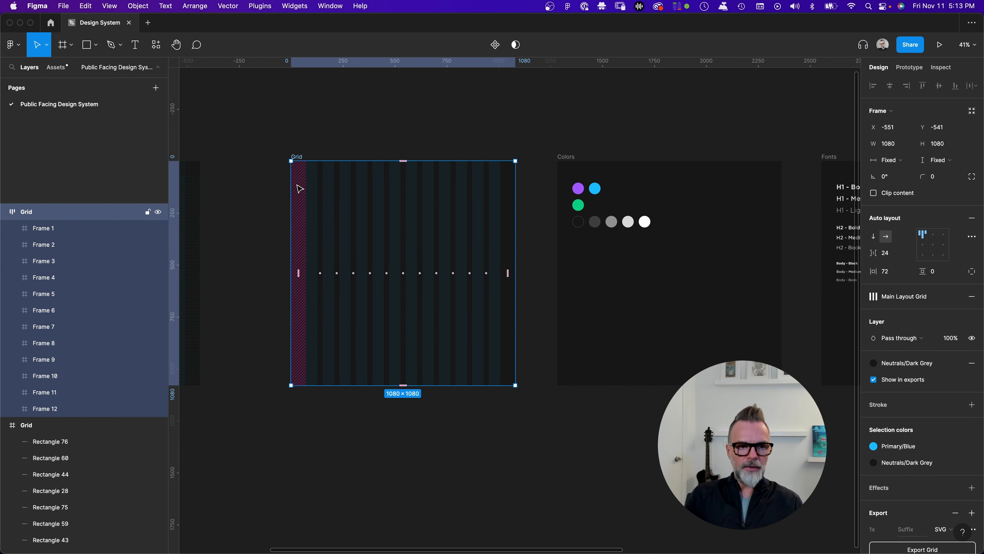
{"action": "left_click", "coordinate": [62, 45]}
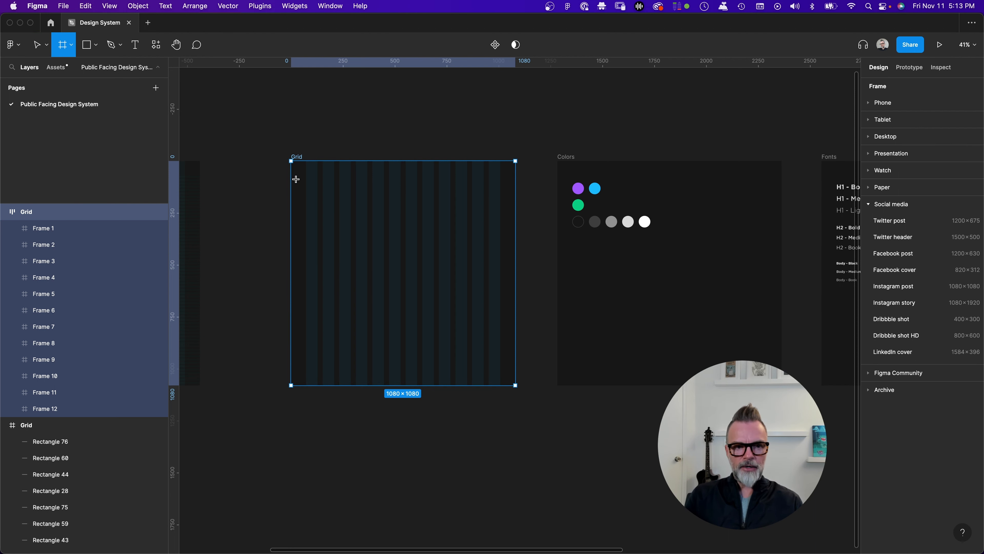
{"action": "left_click_drag", "start_coordinate": [294, 178], "coordinate": [333, 215]}
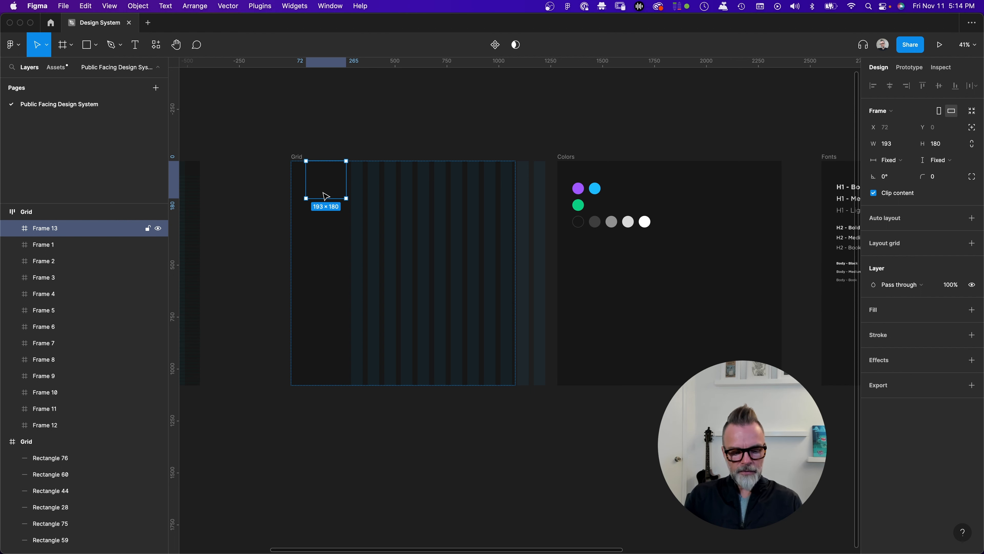
{"action": "key", "text": "shift+a"}
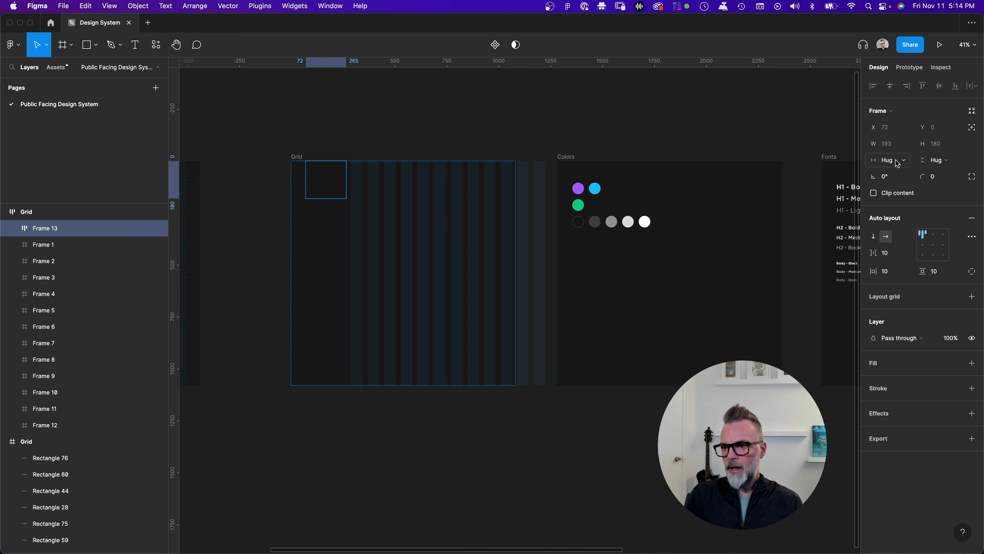
Step: Give the new nested frame a fixed width and height of 1080 each, and enable absolute position for it
{"action": "left_click", "coordinate": [902, 163]}
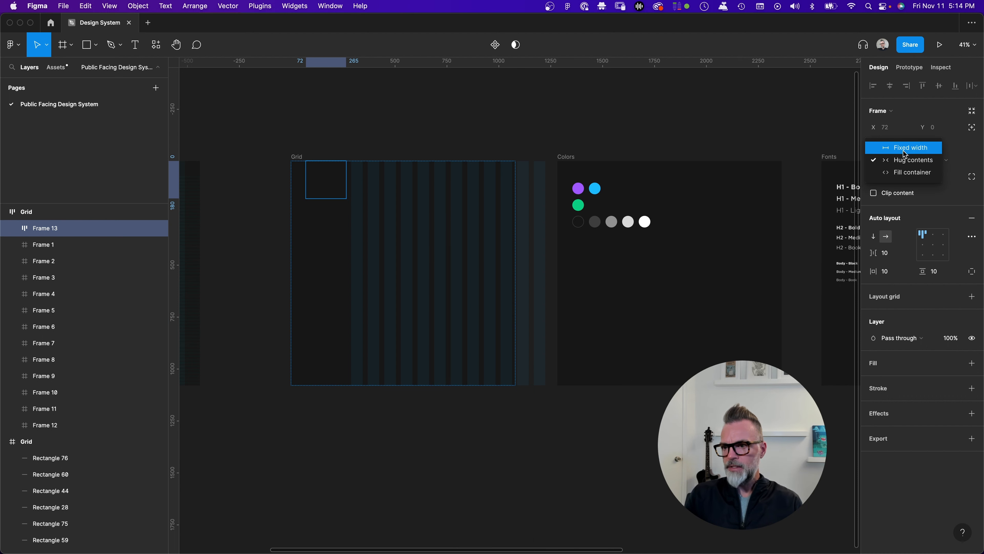
{"action": "left_click", "coordinate": [907, 148]}
{"action": "left_click", "coordinate": [945, 162]}
{"action": "left_click", "coordinate": [947, 148]}
{"action": "left_click", "coordinate": [907, 146]}
{"action": "type", "text": "108"}
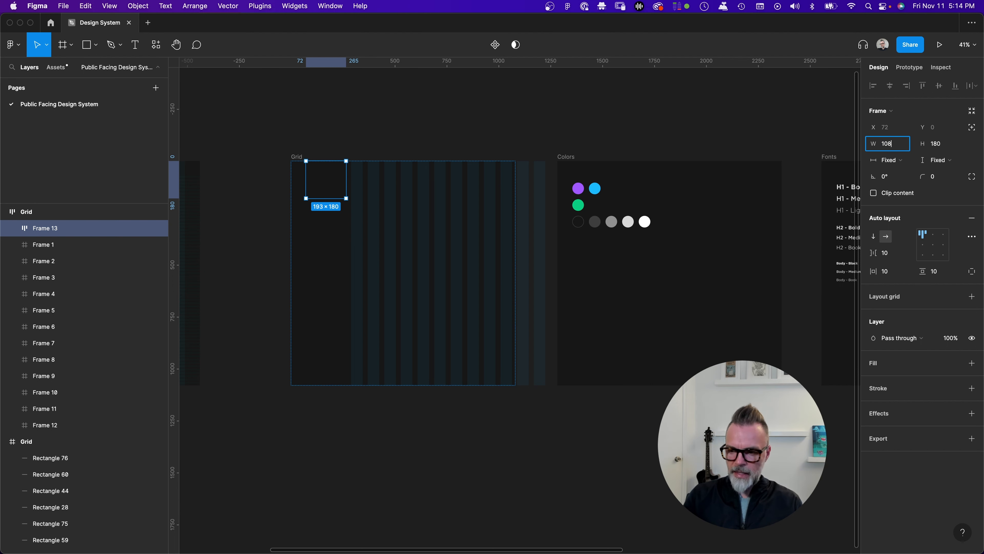
{"action": "type", "text": "0"}
{"action": "left_click", "coordinate": [946, 145]}
{"action": "type", "text": "1"}
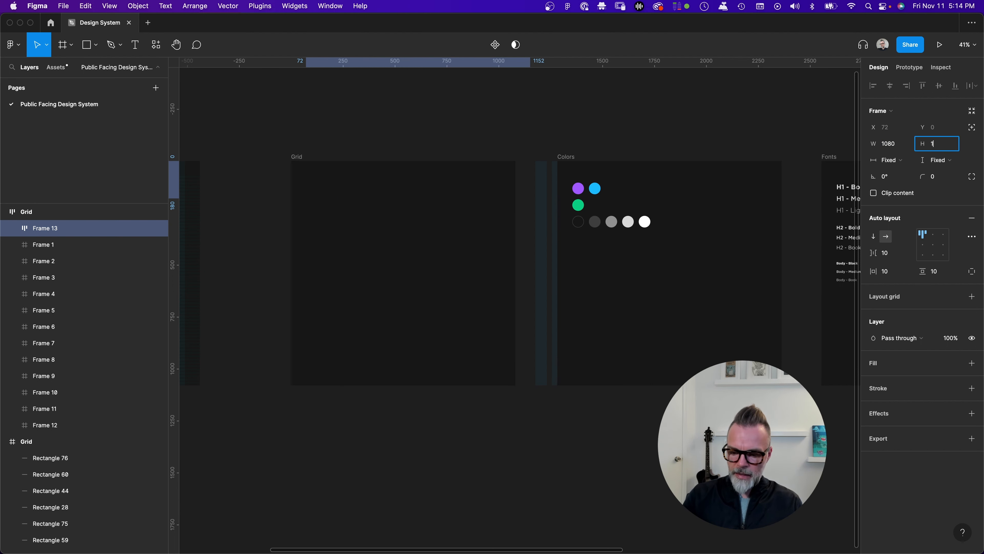
{"action": "key", "text": "Return"}
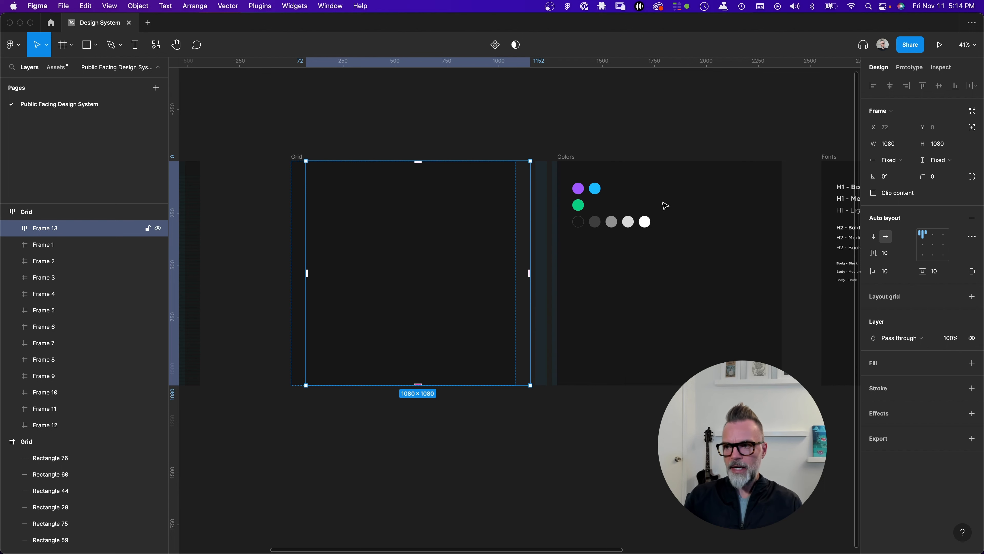
{"action": "left_click", "coordinate": [972, 128]}
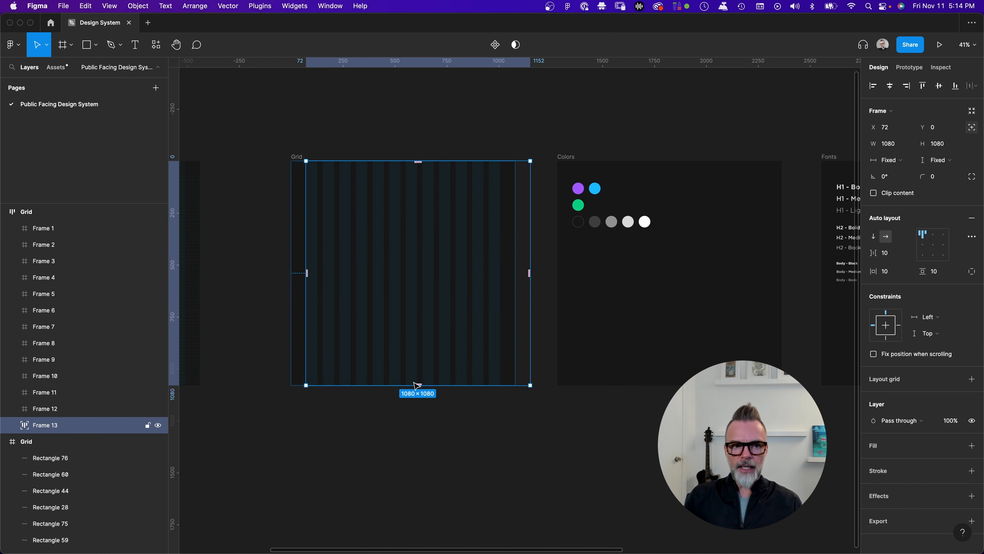
Step: Try to nudge the new frame left to align it with the Grid frame's left edge
{"action": "left_click_drag", "start_coordinate": [414, 382], "coordinate": [413, 382]}
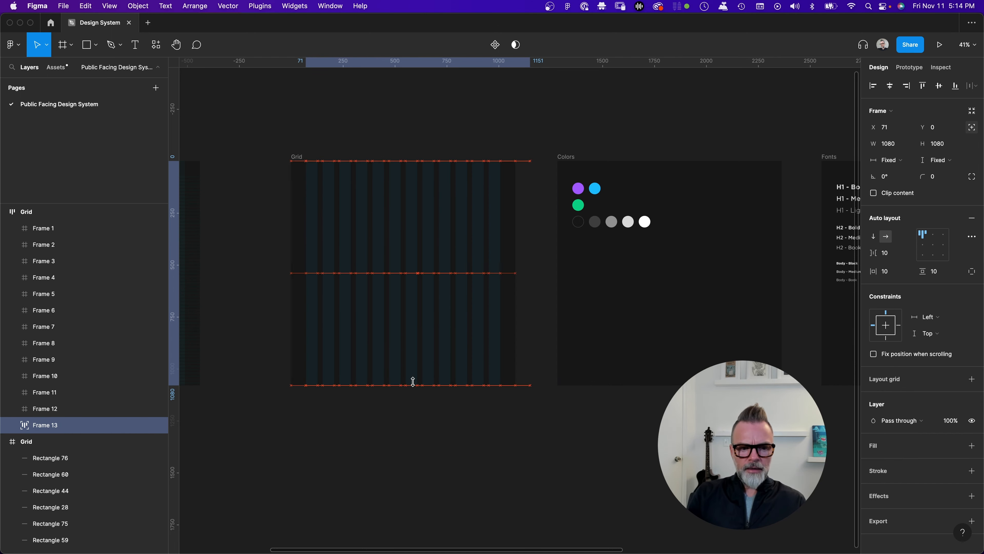
{"action": "key", "text": "Left"}
{"action": "key", "text": "Left"}
{"action": "key", "text": "Left"}
{"action": "key", "text": "Left"}
{"action": "key", "text": "Left"}
{"action": "key", "text": "Left"}
{"action": "key", "text": "Left"}
{"action": "key", "text": "Left"}
{"action": "key", "text": "Left"}
{"action": "key", "text": "Left"}
{"action": "key", "text": "Left"}
{"action": "key", "text": "Left"}
{"action": "key", "text": "Left"}
{"action": "key", "text": "Left"}
{"action": "key", "text": "Left"}
{"action": "key", "text": "Left"}
{"action": "key", "text": "Left"}
{"action": "key", "text": "Left"}
{"action": "key", "text": "Left"}
{"action": "key", "text": "Left"}
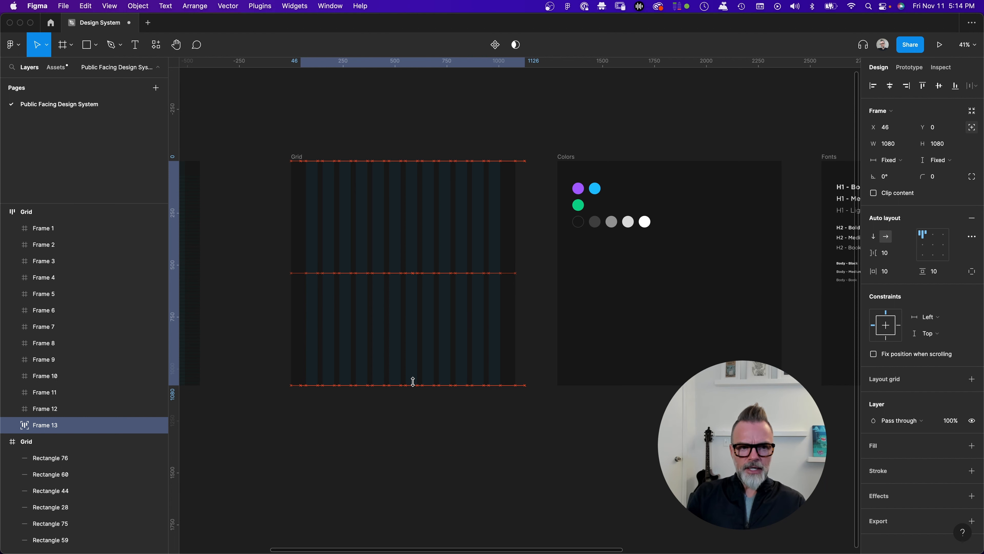
{"action": "key", "text": "Left"}
{"action": "key", "text": "Left"}
{"action": "key", "text": "Left"}
{"action": "key", "text": "Left"}
{"action": "key", "text": "Left"}
{"action": "key", "text": "Left"}
{"action": "key", "text": "Left"}
{"action": "key", "text": "Left"}
{"action": "key", "text": "Left"}
{"action": "key", "text": "Left"}
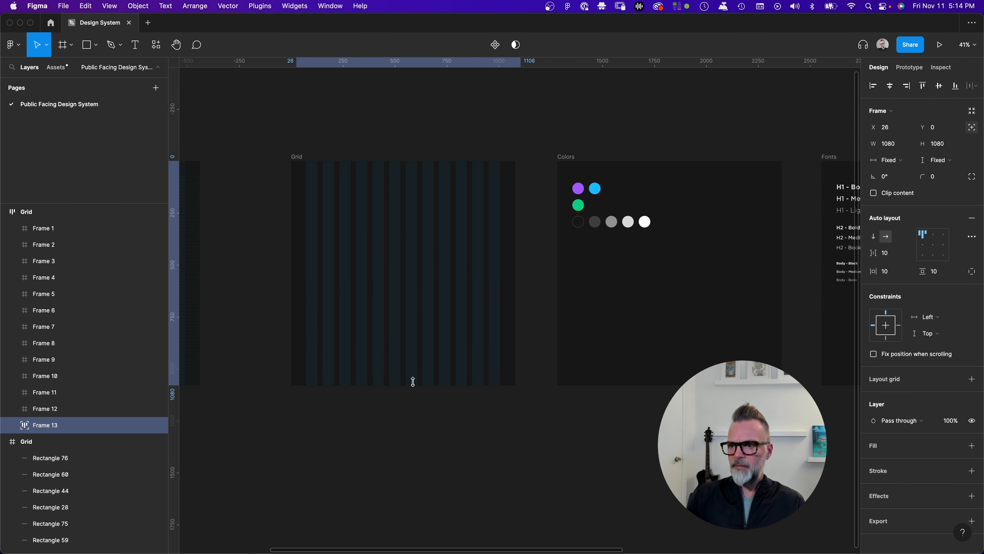
Step: Set the absolutely positioned frame's position to X 0 and Y 0 within the Grid frame
{"action": "left_click", "coordinate": [895, 129]}
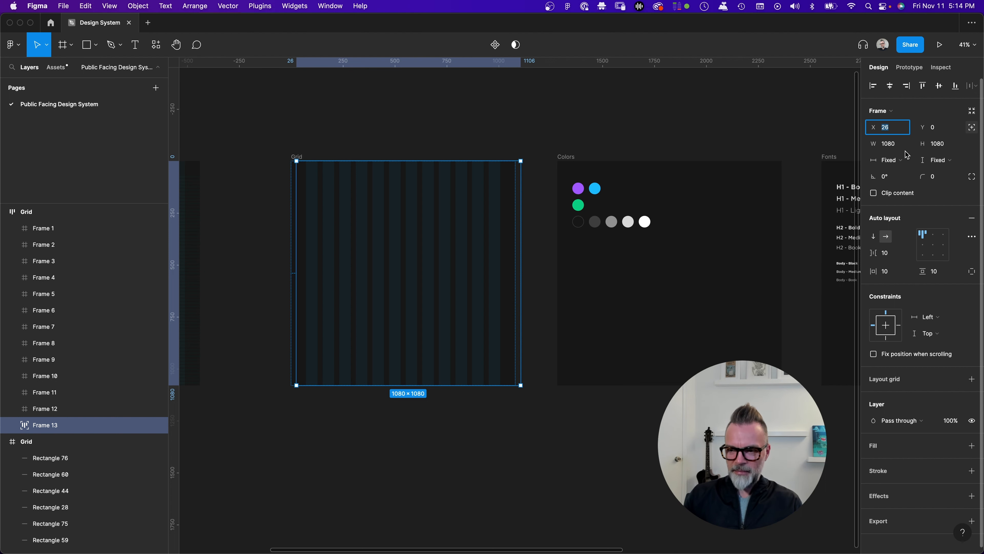
{"action": "type", "text": "0"}
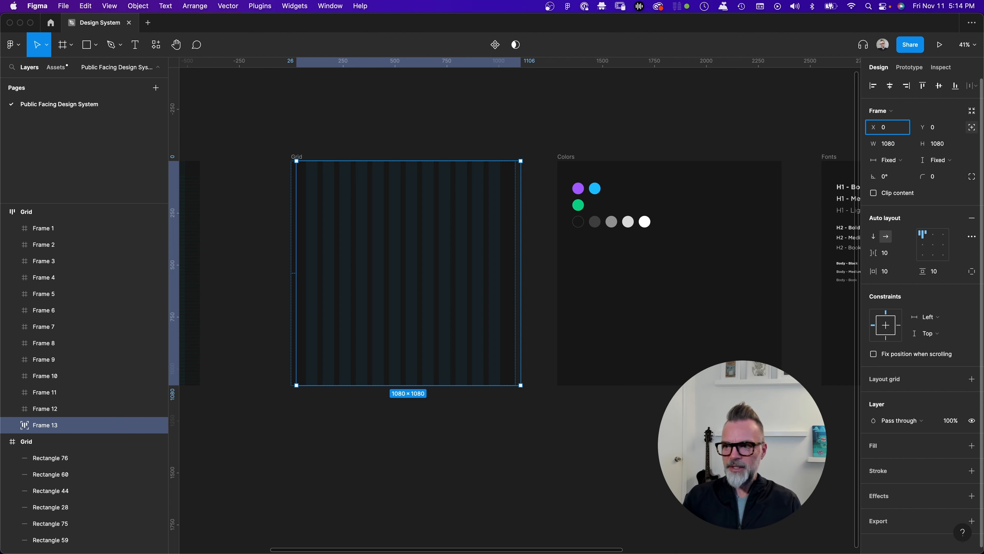
{"action": "left_click", "coordinate": [940, 130]}
{"action": "type", "text": "0"}
{"action": "key", "text": "Return"}
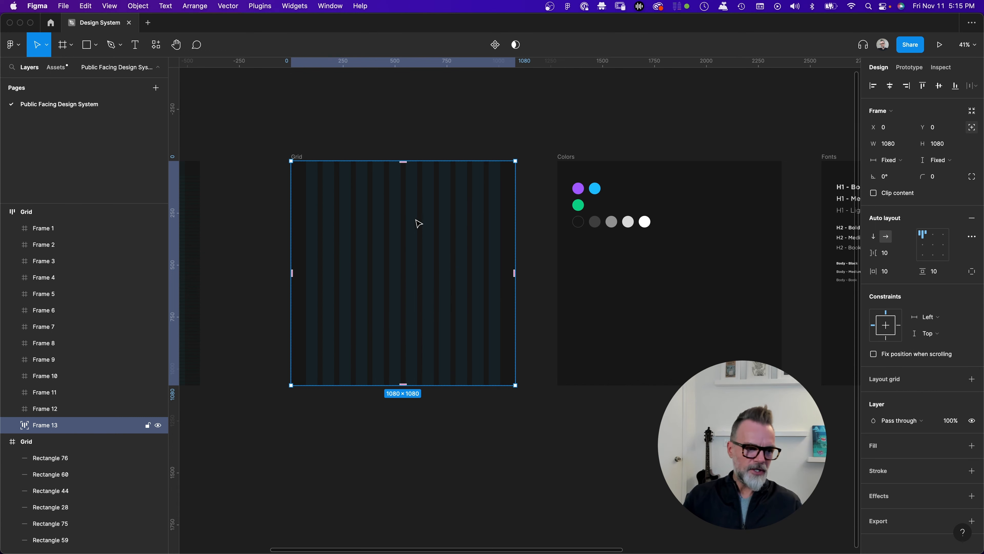
Step: Move Frame 13 above Frame 1 in the Grid frame's layer order
{"action": "scroll", "coordinate": [55, 429], "scroll_direction": "up", "scroll_amount": 1}
{"action": "scroll", "coordinate": [49, 435], "scroll_direction": "up", "scroll_amount": 3}
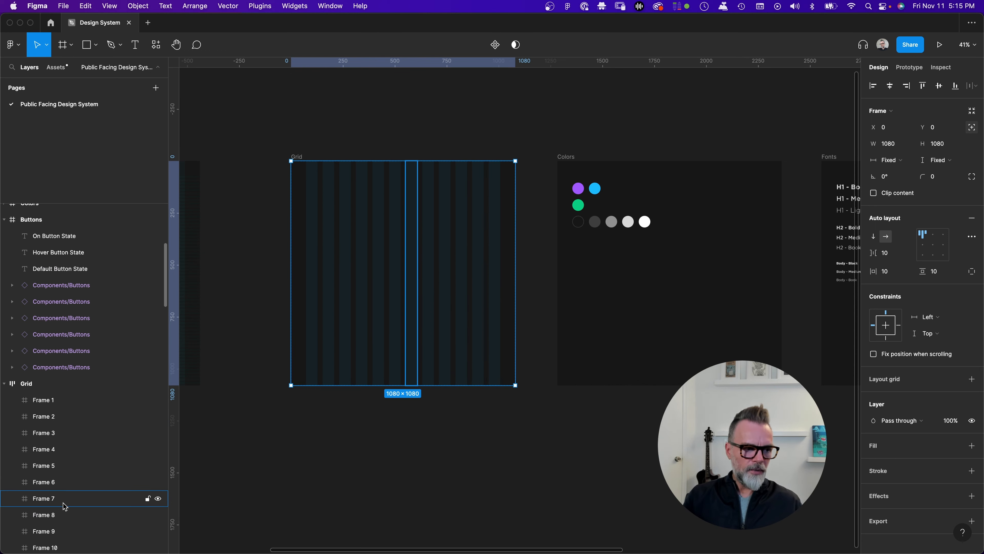
{"action": "scroll", "coordinate": [49, 434], "scroll_direction": "down", "scroll_amount": 2}
{"action": "left_click_drag", "start_coordinate": [50, 446], "coordinate": [46, 246]}
{"action": "scroll", "coordinate": [46, 271], "scroll_direction": "up", "scroll_amount": 2}
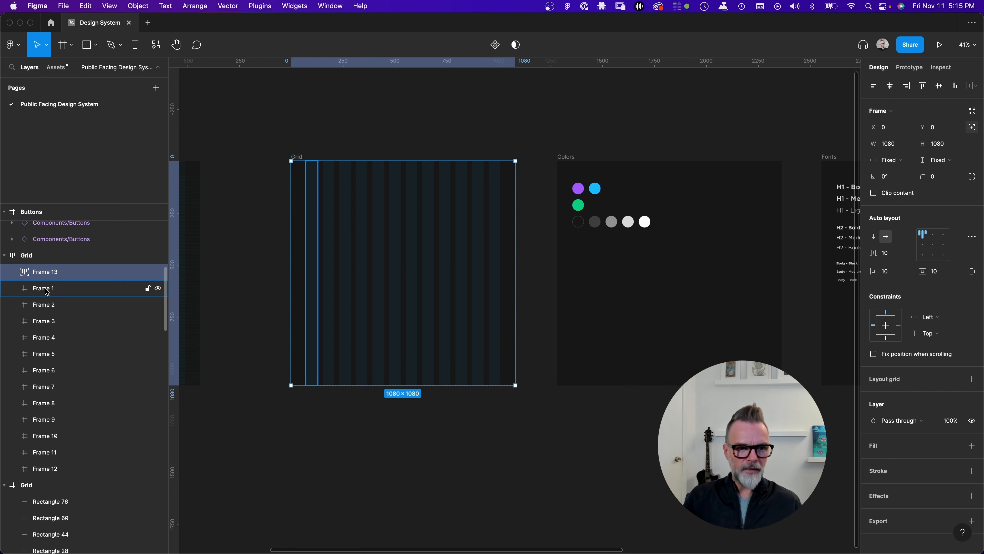
{"action": "scroll", "coordinate": [47, 282], "scroll_direction": "up", "scroll_amount": 1}
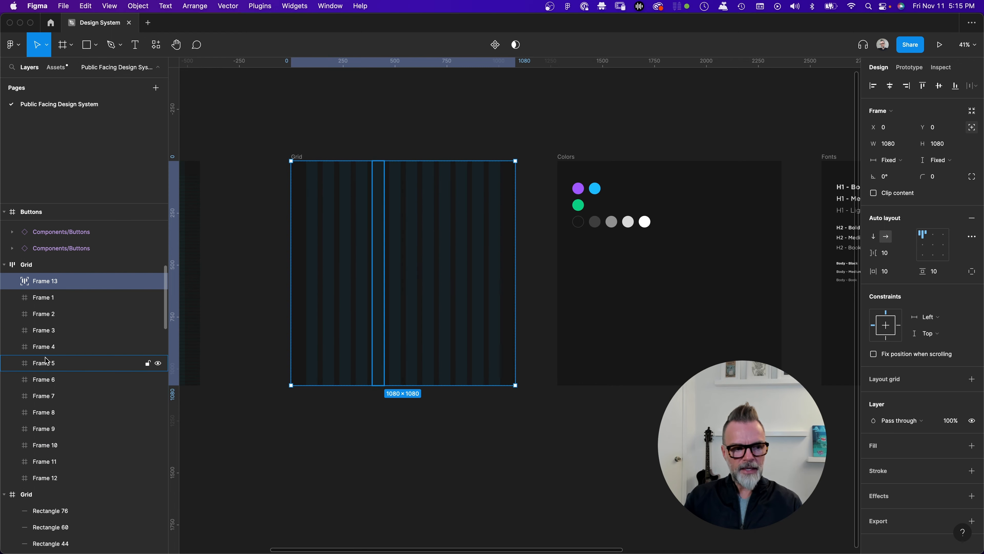
Step: Copy the Frame 1 column and rename the absolutely positioned Frame 13 as Rows
{"action": "left_click", "coordinate": [47, 302]}
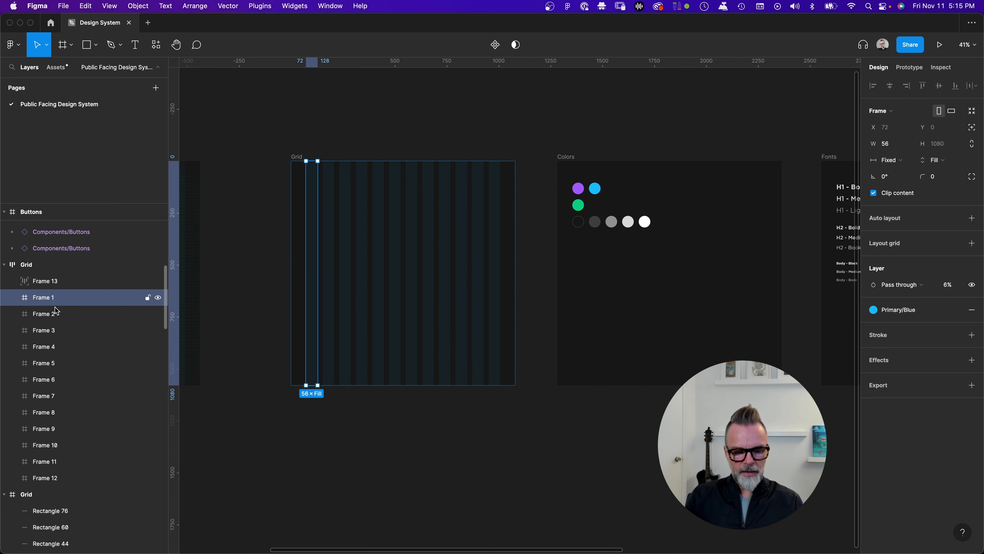
{"action": "key", "text": "super+z"}
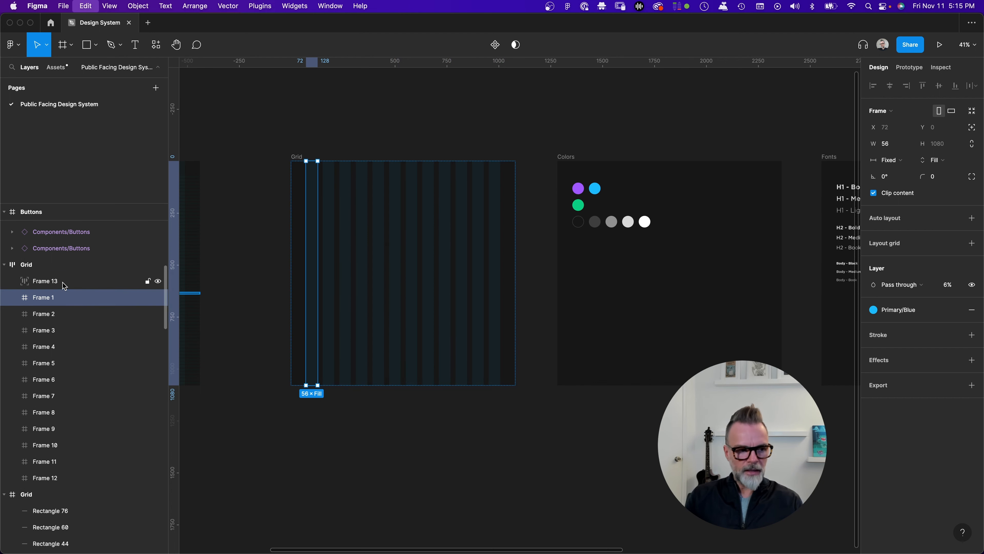
{"action": "left_click", "coordinate": [46, 282]}
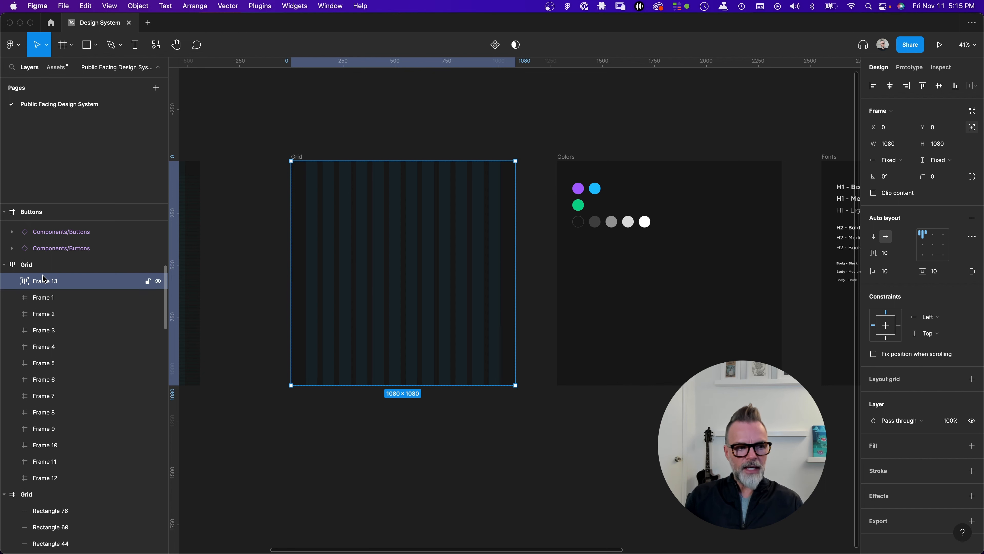
{"action": "double_click", "coordinate": [52, 285]}
{"action": "type", "text": "Ab"}
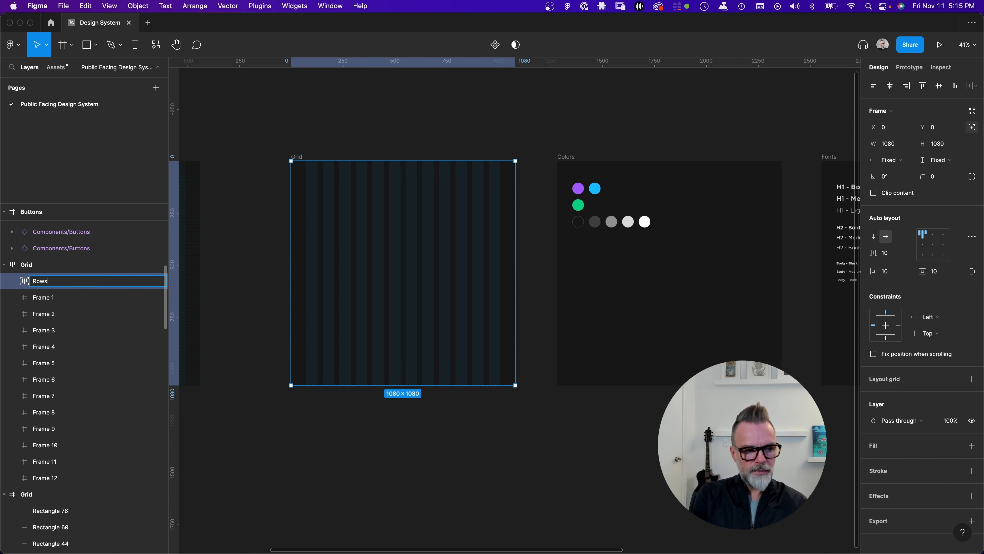
{"action": "key", "text": "Return"}
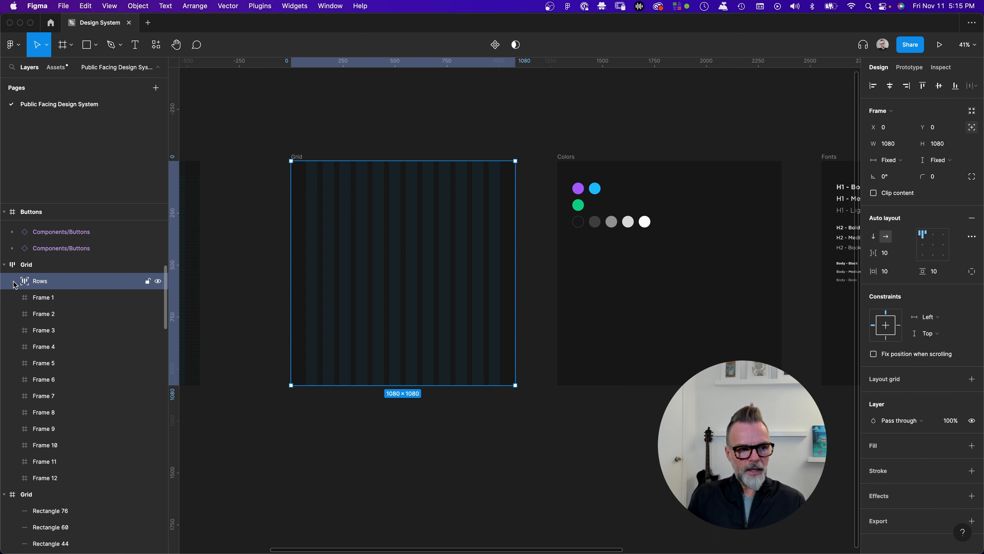
Step: Paste the copied column frame into the Rows frame
{"action": "key", "text": "super+v"}
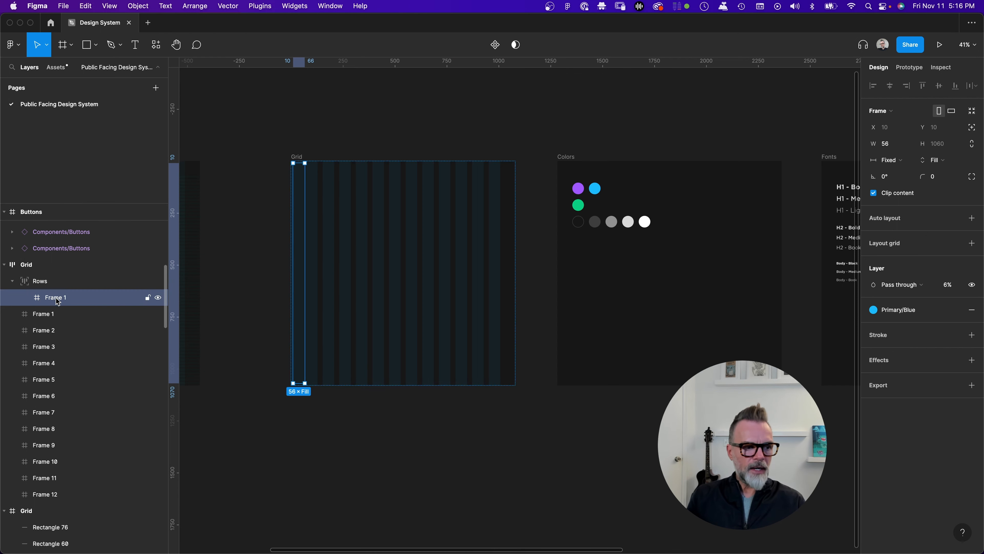
{"action": "left_click", "coordinate": [36, 283]}
{"action": "left_click", "coordinate": [49, 297]}
Step: Set the Rows frame's auto layout item spacing, horizontal padding and vertical padding to 0
{"action": "left_click", "coordinate": [55, 288]}
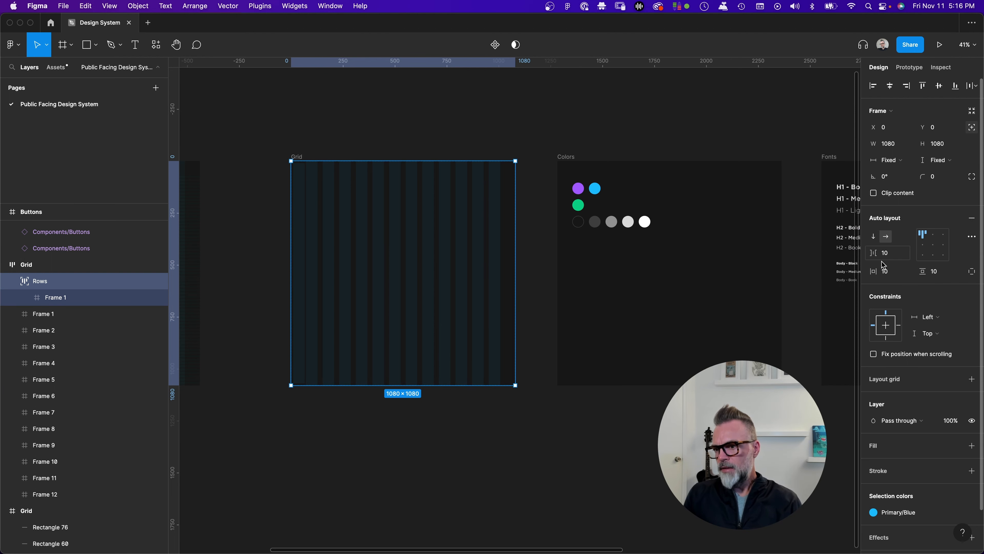
{"action": "left_click", "coordinate": [891, 257]}
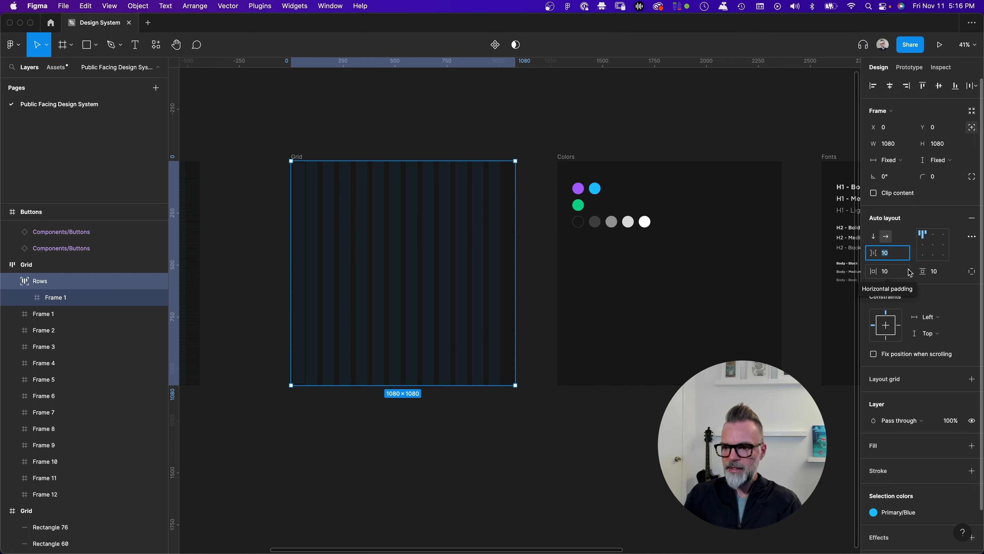
{"action": "type", "text": "0"}
{"action": "key", "text": "Tab"}
{"action": "type", "text": "0"}
{"action": "key", "text": "Tab"}
{"action": "type", "text": "0"}
{"action": "key", "text": "Tab"}
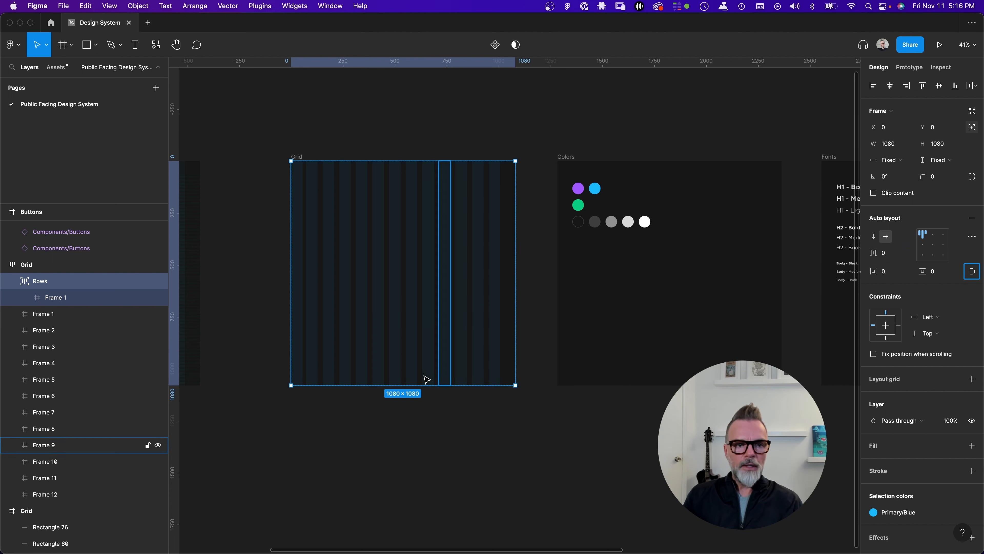
Step: Select the pasted column inside Rows and examine the horizontal rows of the original grid beside the rebuilt one
{"action": "left_click", "coordinate": [60, 298]}
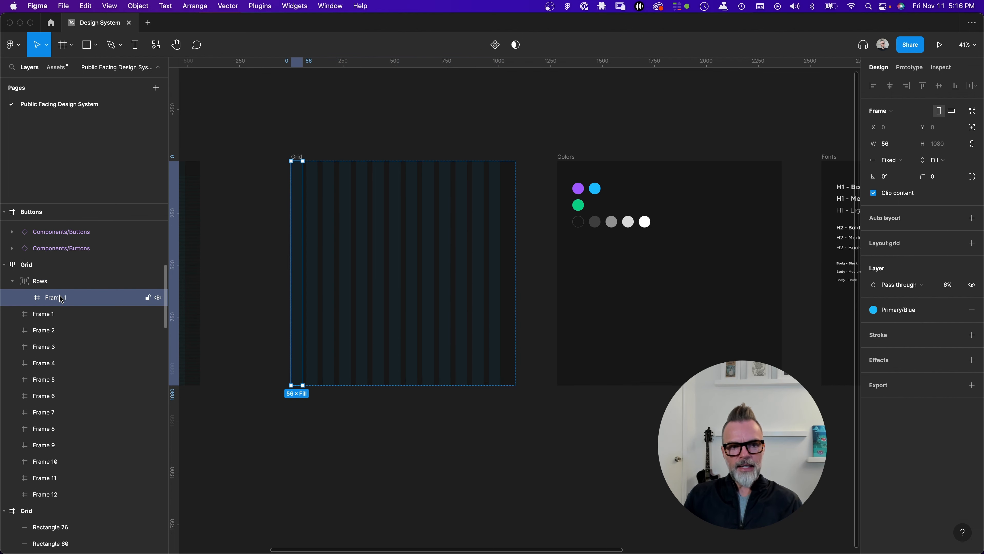
{"action": "scroll", "coordinate": [358, 193], "scroll_direction": "left", "scroll_amount": 5}
{"action": "scroll", "coordinate": [341, 201], "scroll_direction": "up", "scroll_amount": 3}
{"action": "scroll", "coordinate": [341, 199], "scroll_direction": "up", "scroll_amount": 4}
{"action": "scroll", "coordinate": [342, 200], "scroll_direction": "down", "scroll_amount": 5}
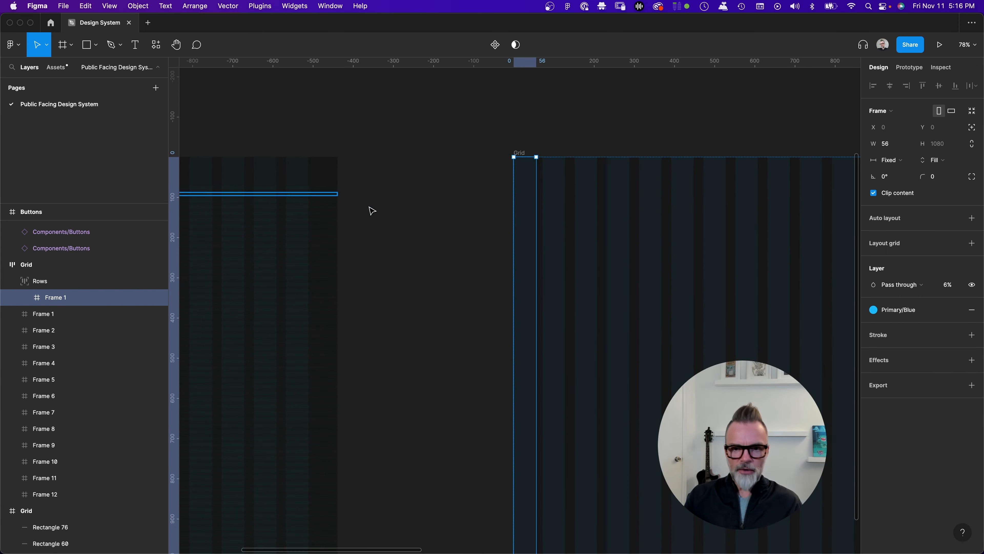
{"action": "scroll", "coordinate": [343, 201], "scroll_direction": "left", "scroll_amount": 3}
{"action": "scroll", "coordinate": [579, 225], "scroll_direction": "right", "scroll_amount": 5}
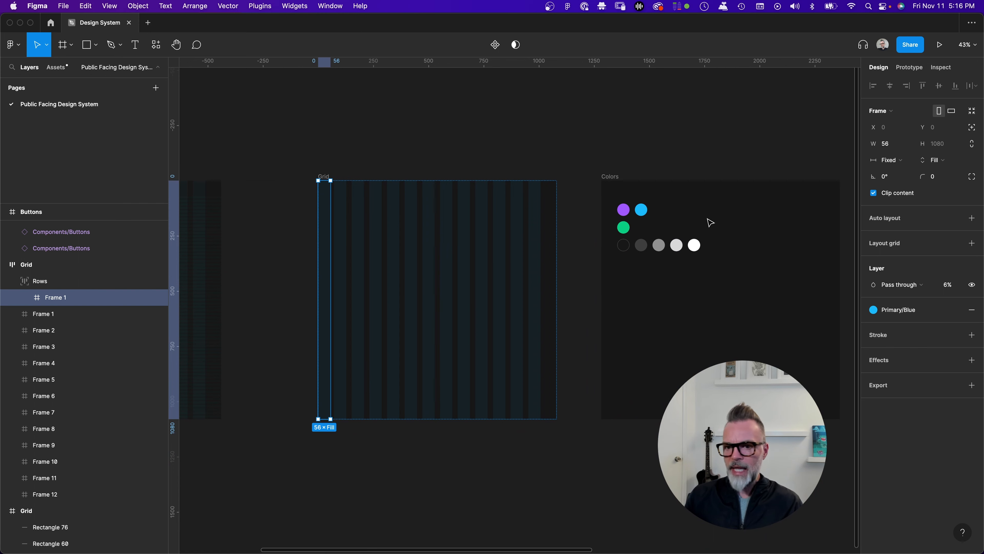
Step: Apply the Secondary/Green color style to the pasted frame in Rows and make its width fill the container
{"action": "left_click", "coordinate": [899, 310]}
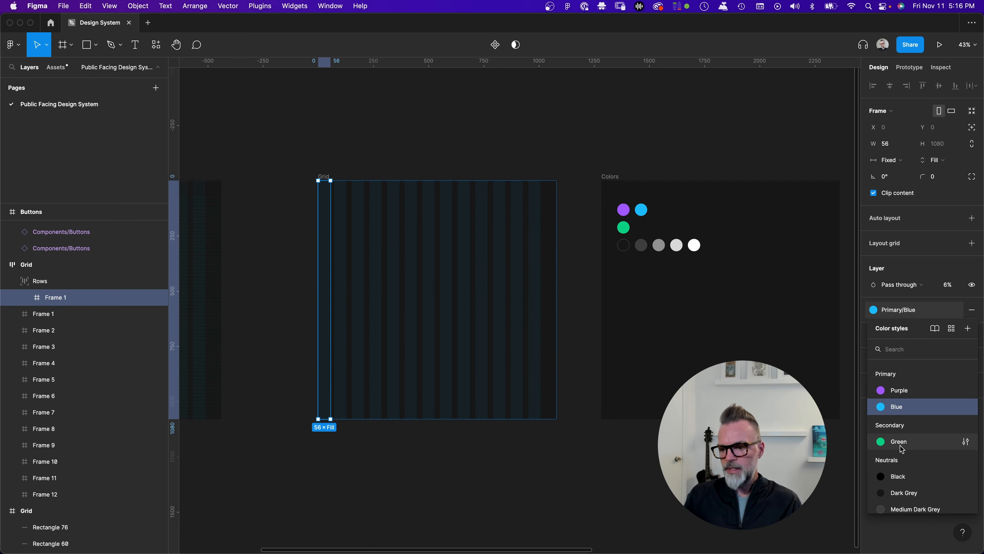
{"action": "left_click", "coordinate": [883, 443]}
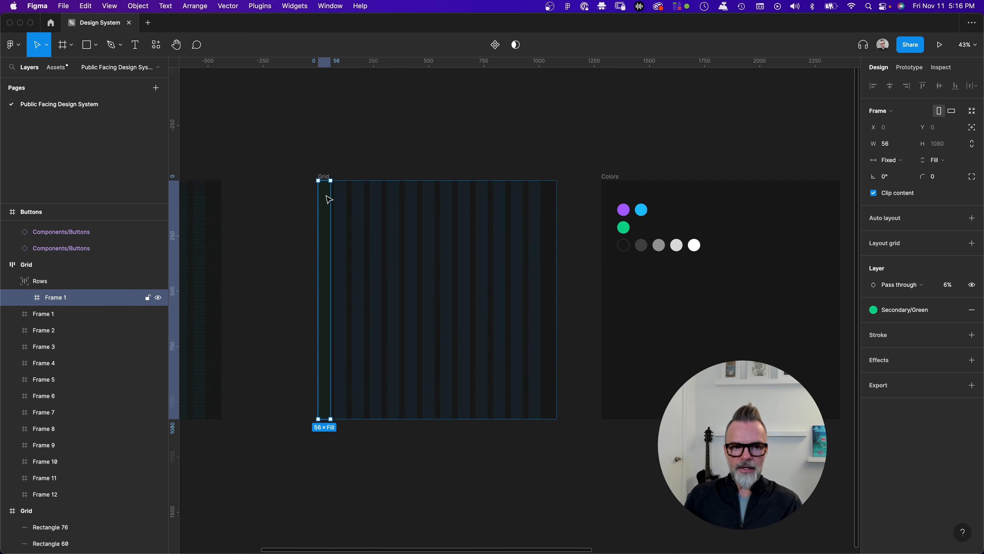
{"action": "left_click", "coordinate": [903, 163]}
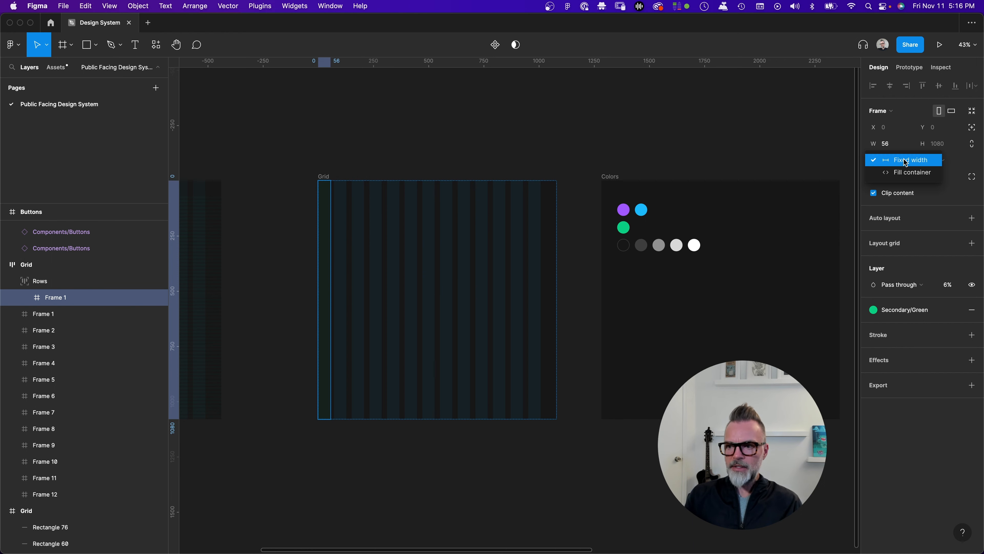
{"action": "left_click", "coordinate": [905, 176]}
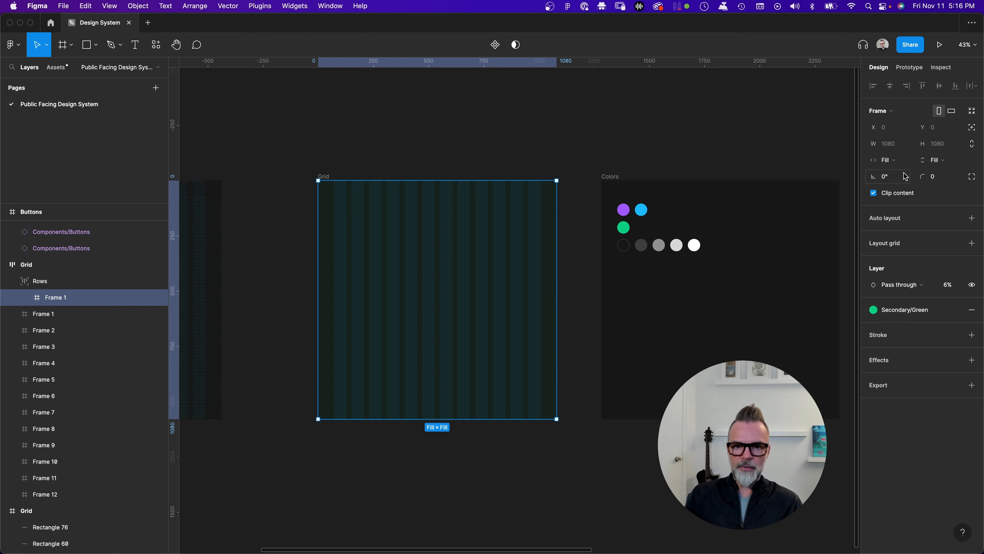
Step: Switch the green frame in Rows to a fixed height and set that height to 8
{"action": "left_click", "coordinate": [948, 160]}
{"action": "left_click", "coordinate": [948, 148]}
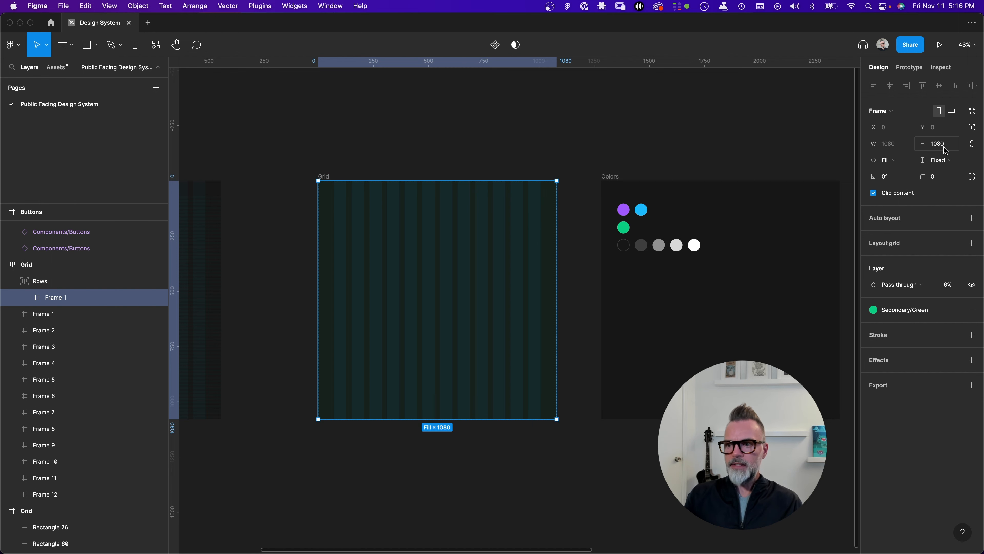
{"action": "left_click", "coordinate": [949, 147]}
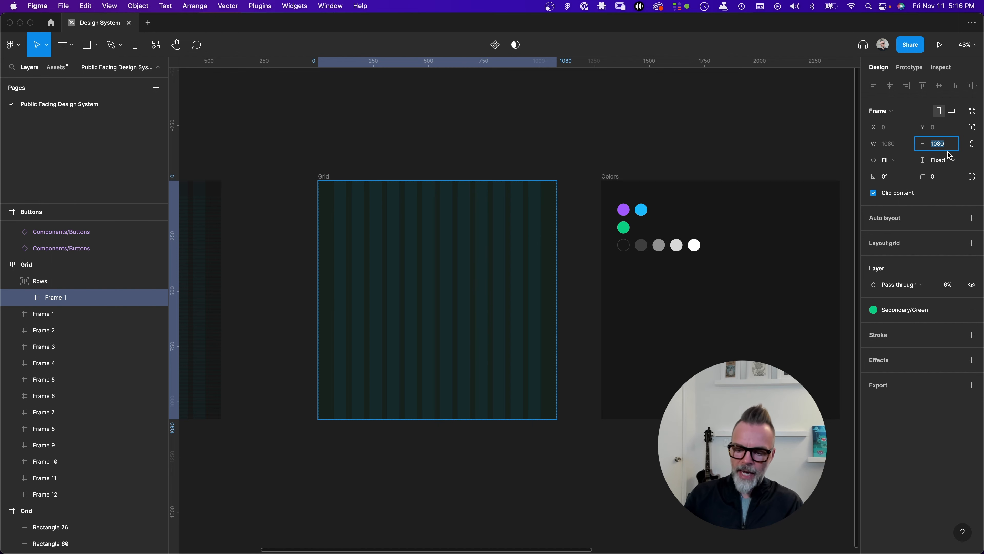
{"action": "type", "text": "8"}
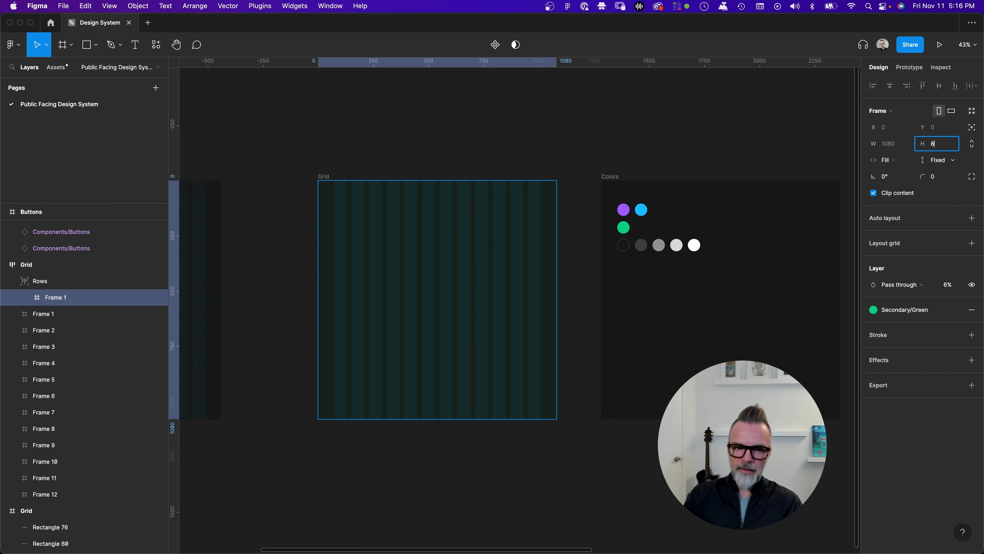
{"action": "key", "text": "Return"}
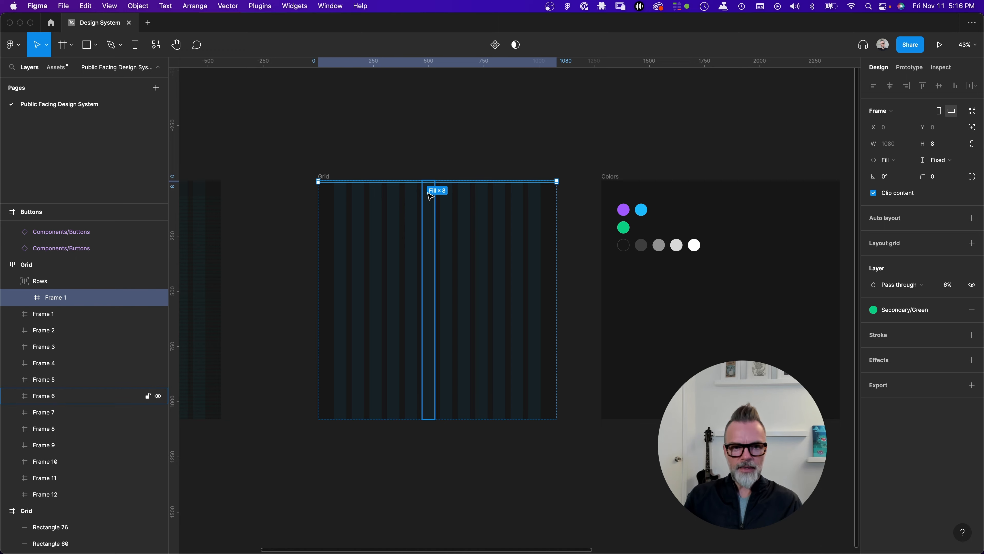
Step: Change the Rows frame's auto layout direction to vertical and set its item spacing to 8
{"action": "scroll", "coordinate": [427, 198], "scroll_direction": "up", "scroll_amount": 3}
{"action": "scroll", "coordinate": [426, 198], "scroll_direction": "left", "scroll_amount": 2}
{"action": "scroll", "coordinate": [410, 235], "scroll_direction": "up", "scroll_amount": 5}
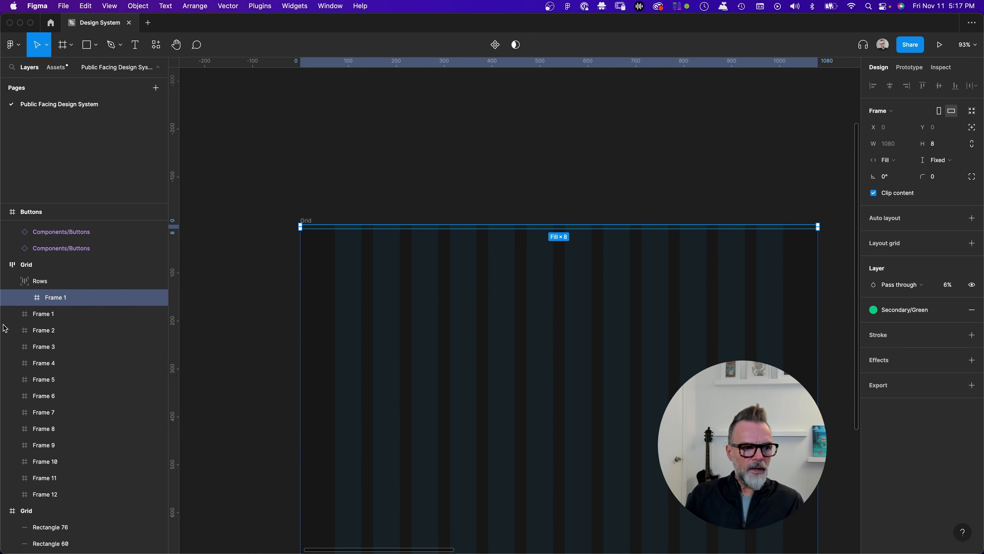
{"action": "left_click", "coordinate": [47, 283]}
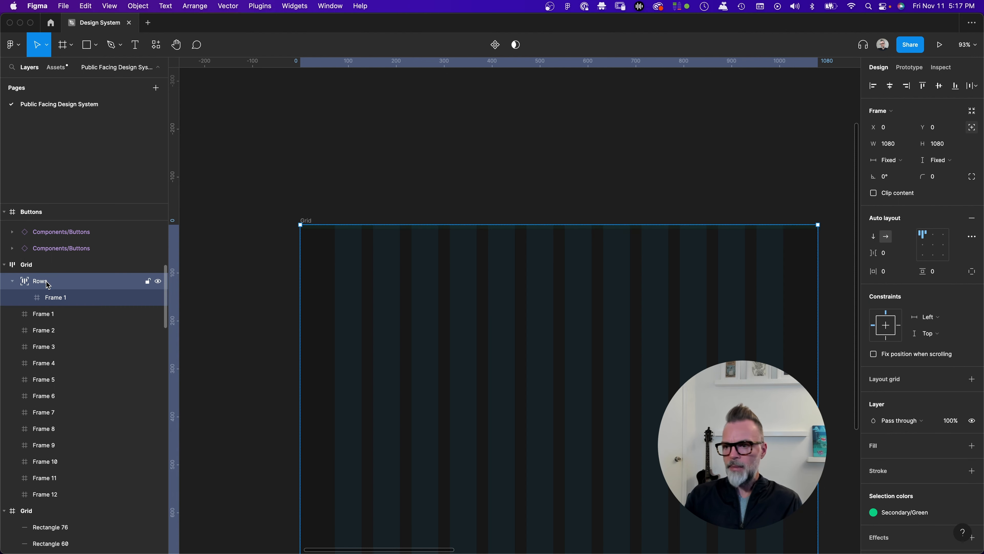
{"action": "left_click", "coordinate": [875, 237]}
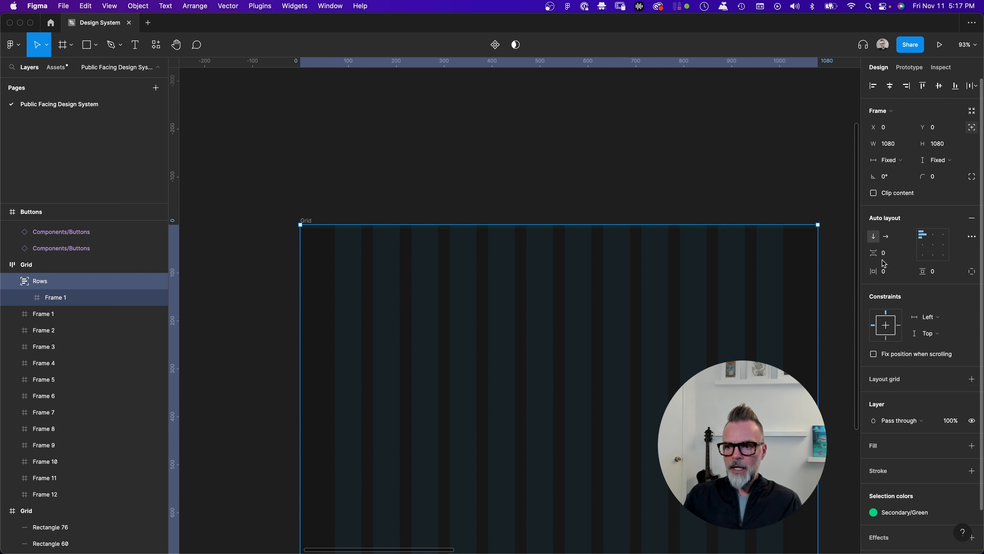
{"action": "left_click", "coordinate": [891, 258]}
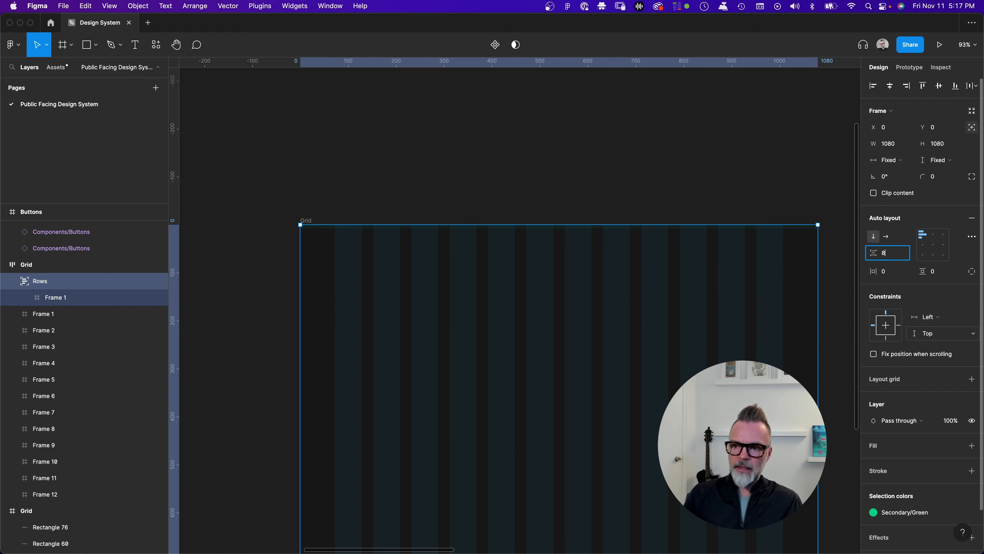
{"action": "type", "text": "8"}
{"action": "key", "text": "Return"}
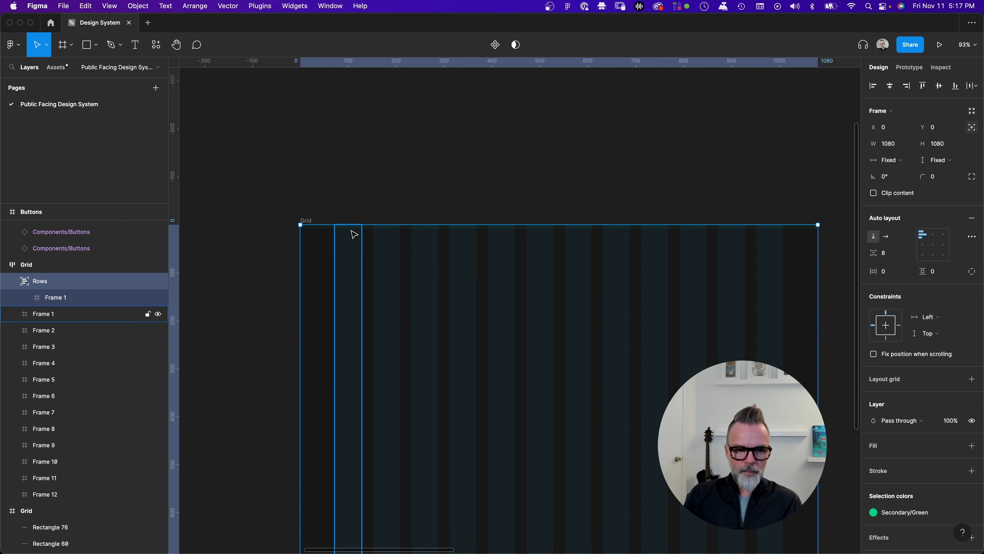
Step: Duplicate the 8-high green row inside the Rows frame until there are 19 stacked rows
{"action": "left_click", "coordinate": [81, 298]}
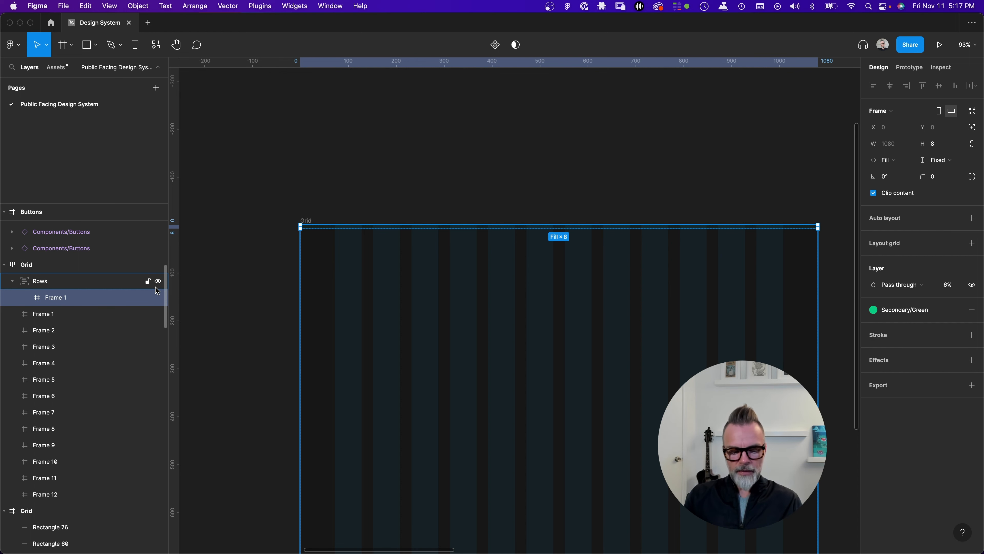
{"action": "key", "text": "super+d"}
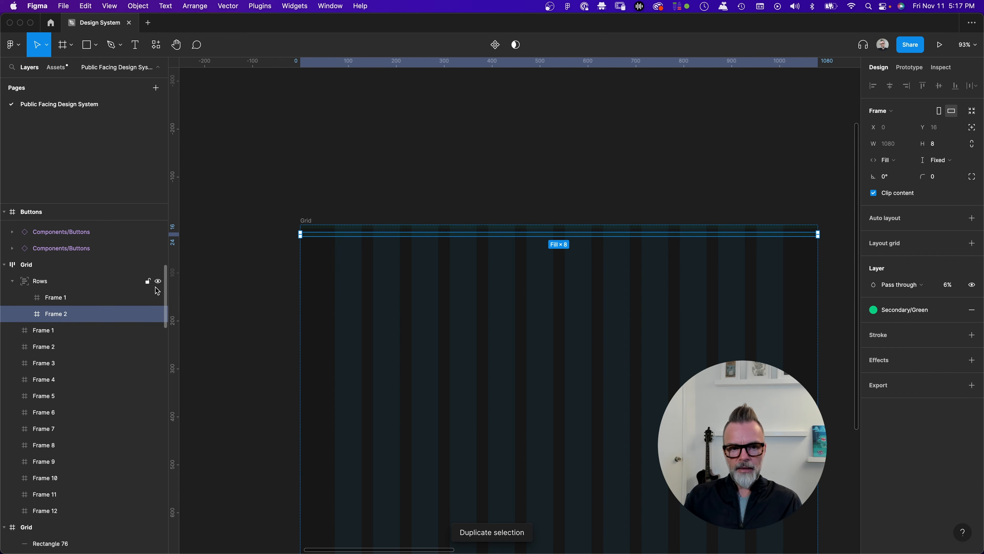
{"action": "key", "text": "super+d"}
{"action": "key", "text": "super+d"}
{"action": "key", "text": "super+d"}
{"action": "key", "text": "super+d"}
{"action": "key", "text": "super+d"}
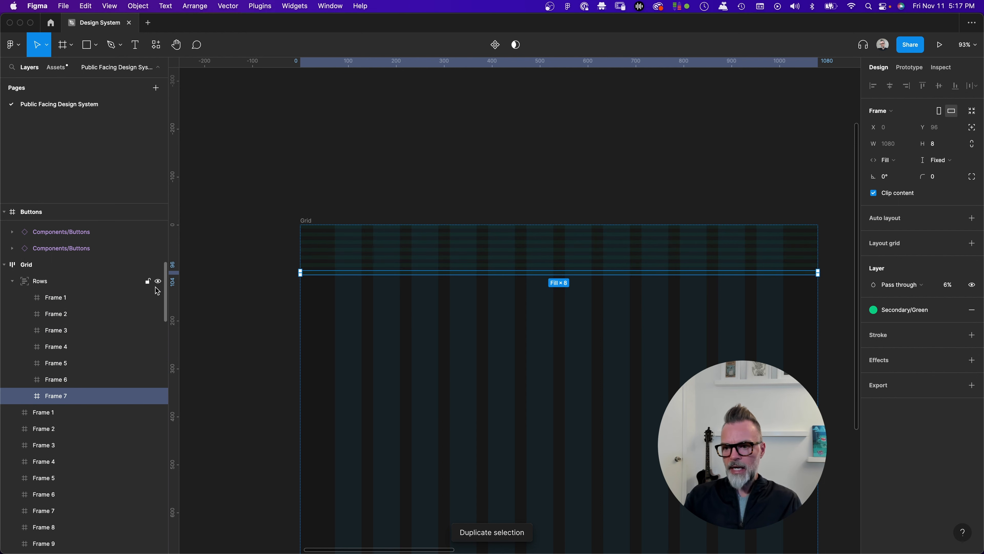
{"action": "key", "text": "super+d"}
{"action": "key", "text": "super+d"}
{"action": "key", "text": "super+d"}
{"action": "key", "text": "super+d"}
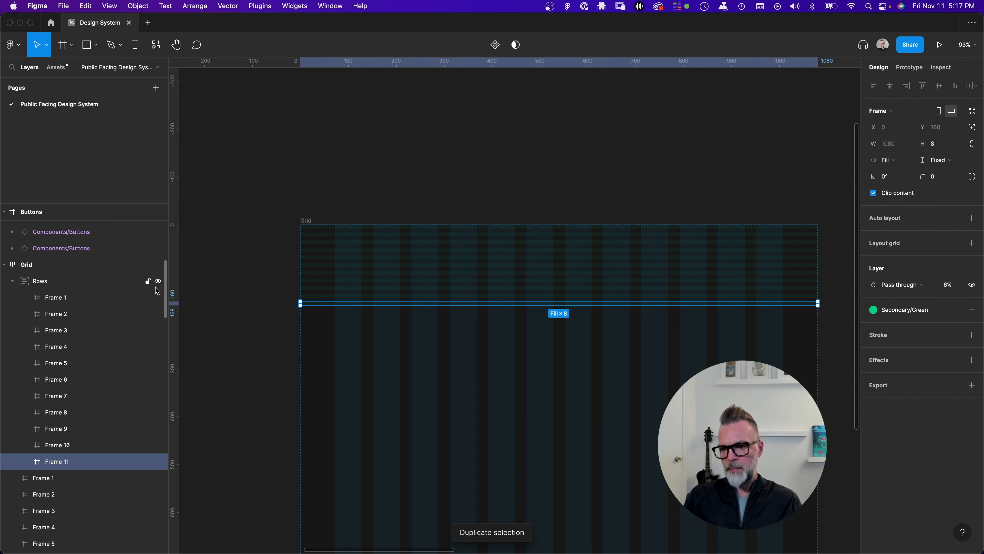
{"action": "key", "text": "super+d"}
{"action": "key", "text": "super+d"}
{"action": "key", "text": "super+d"}
{"action": "key", "text": "super+d"}
{"action": "key", "text": "super+d"}
{"action": "key", "text": "super+d"}
{"action": "key", "text": "super+d"}
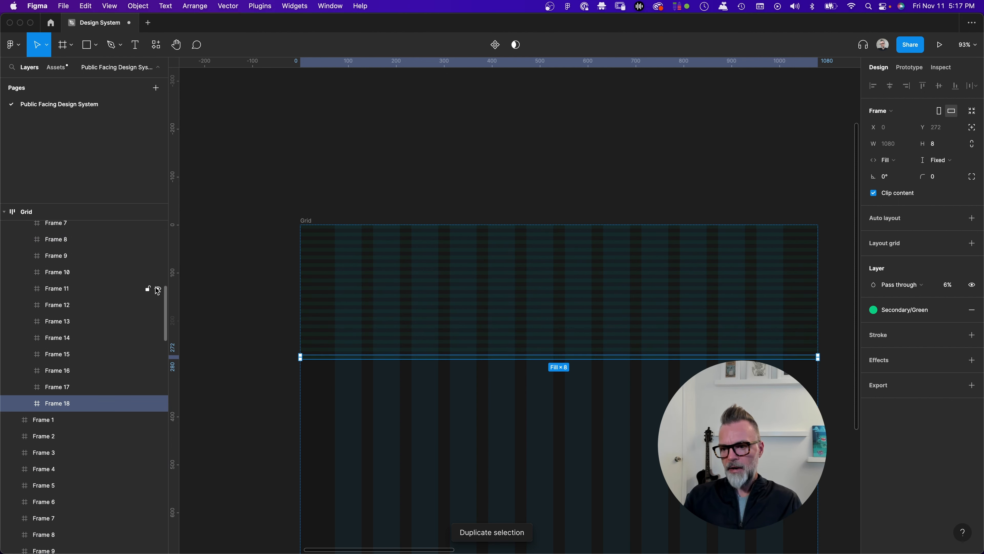
{"action": "key", "text": "super+d"}
Step: Enable individual padding on the Rows frame and set its top padding to 72
{"action": "scroll", "coordinate": [625, 325], "scroll_direction": "down", "scroll_amount": 5}
{"action": "scroll", "coordinate": [626, 325], "scroll_direction": "up", "scroll_amount": 5}
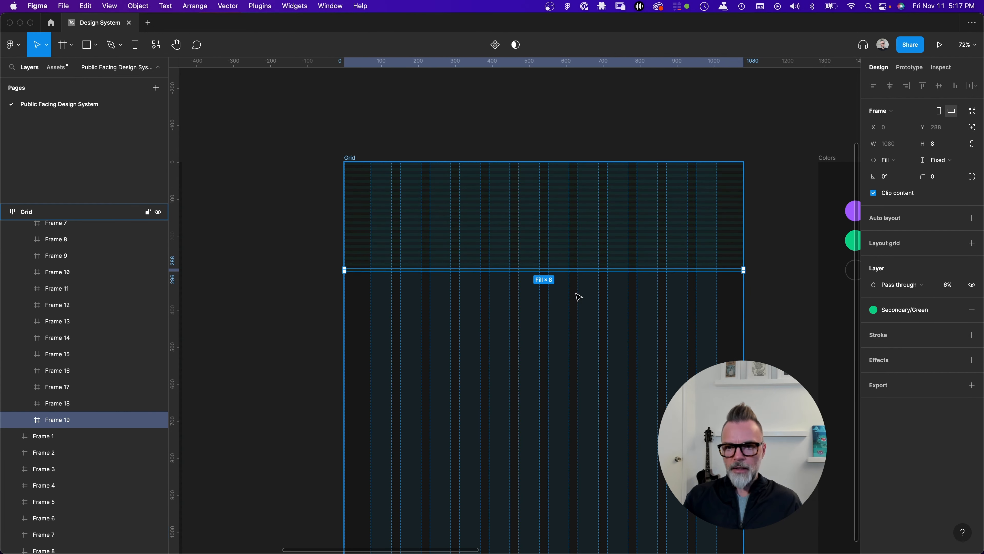
{"action": "scroll", "coordinate": [619, 274], "scroll_direction": "down", "scroll_amount": 1}
{"action": "scroll", "coordinate": [637, 280], "scroll_direction": "down", "scroll_amount": 3}
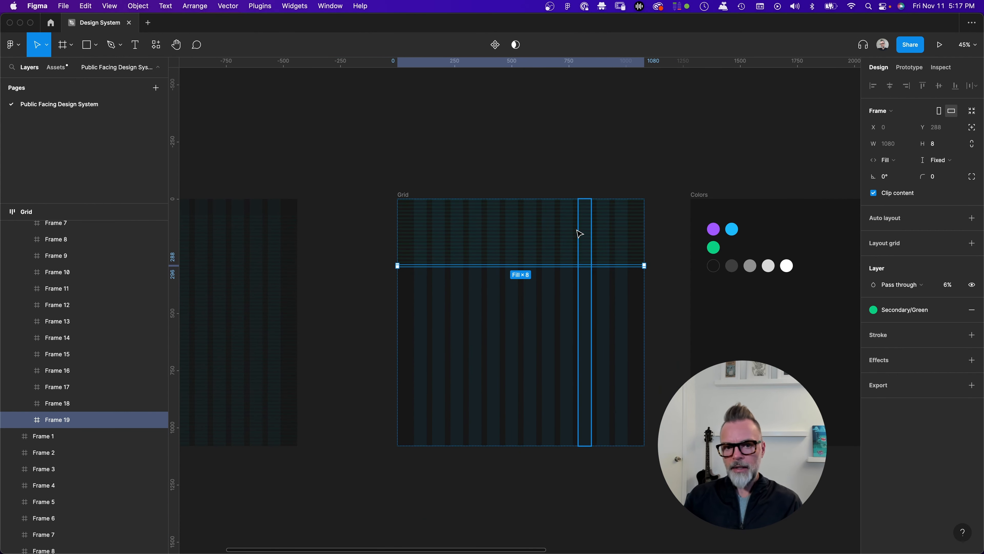
{"action": "scroll", "coordinate": [83, 387], "scroll_direction": "up", "scroll_amount": 5}
{"action": "scroll", "coordinate": [84, 392], "scroll_direction": "down", "scroll_amount": 3}
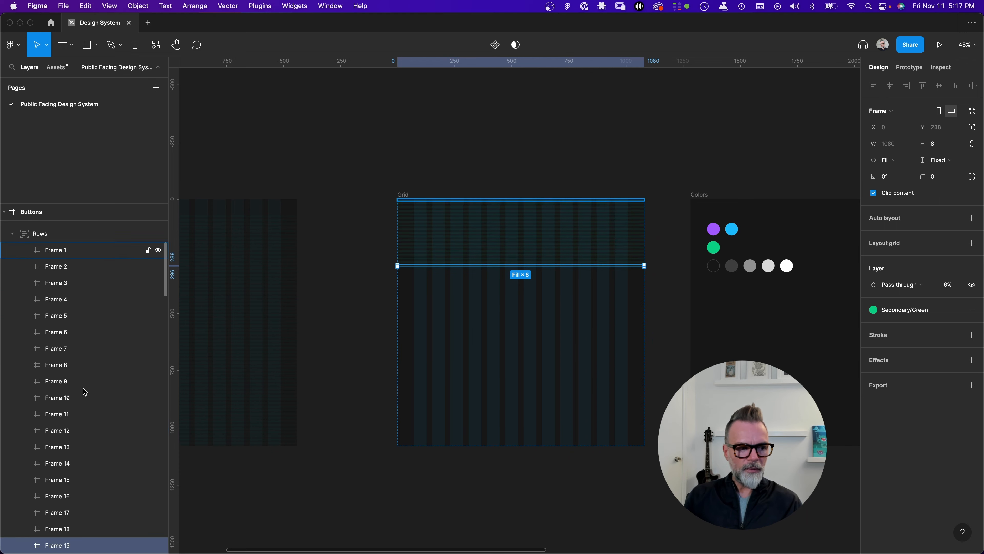
{"action": "scroll", "coordinate": [78, 392], "scroll_direction": "up", "scroll_amount": 5}
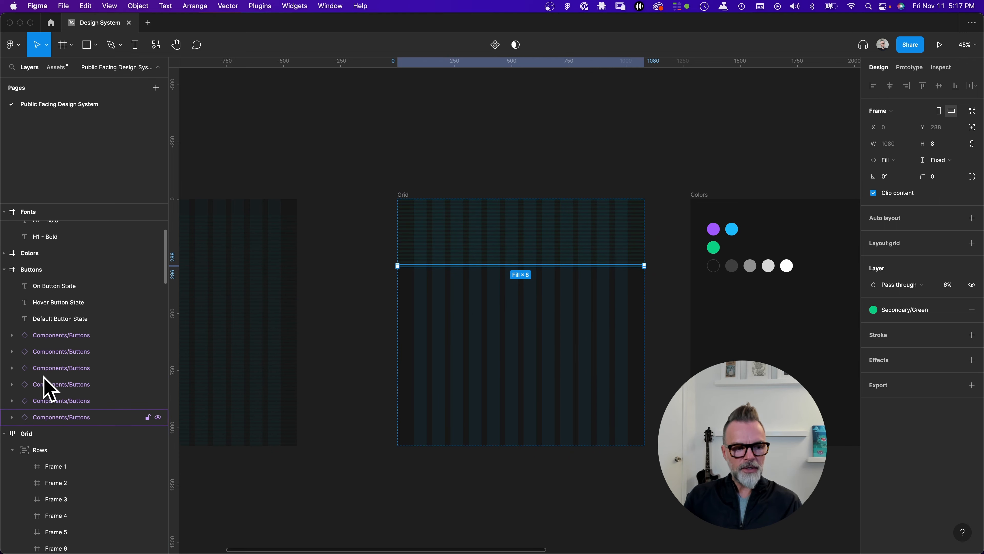
{"action": "left_click", "coordinate": [44, 450]}
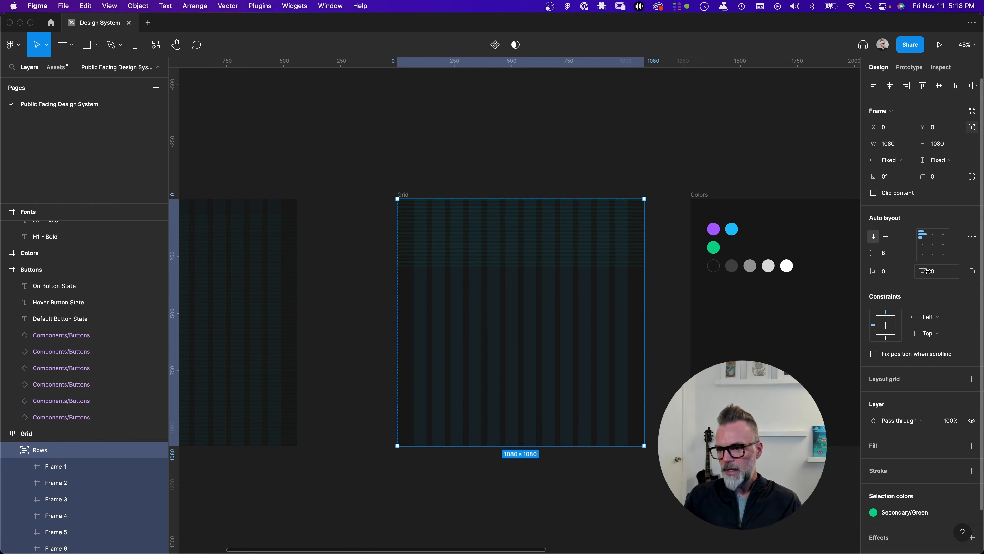
{"action": "scroll", "coordinate": [296, 207], "scroll_direction": "up", "scroll_amount": 3}
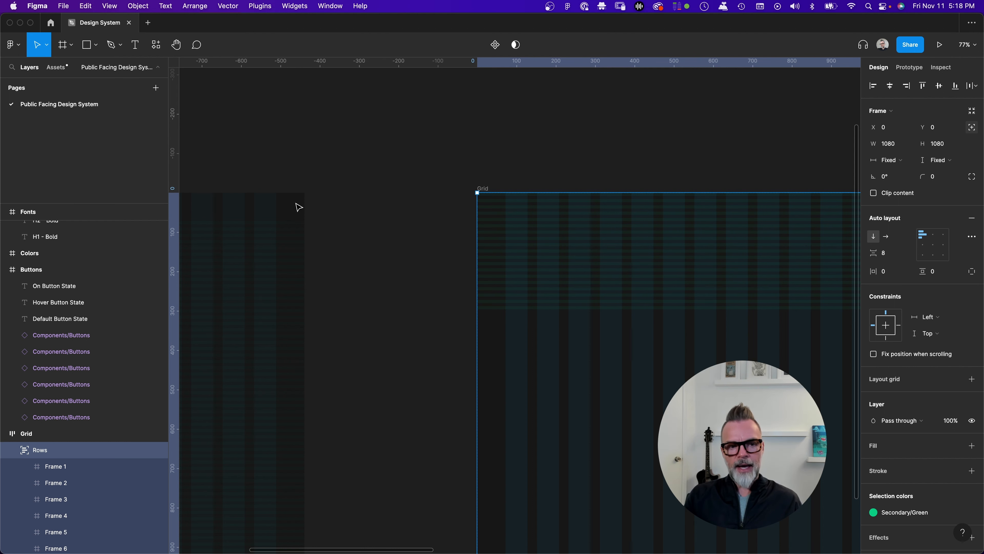
{"action": "left_click", "coordinate": [973, 273]}
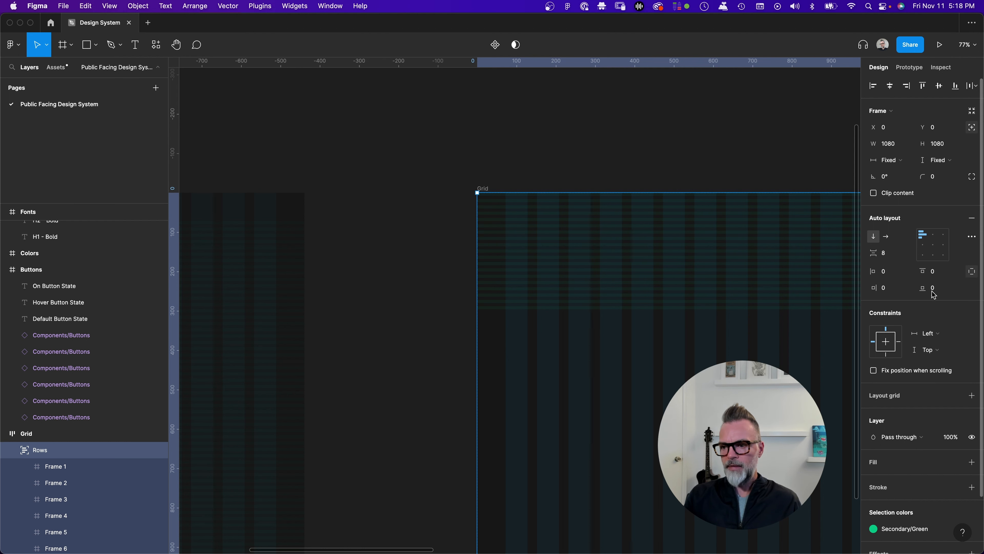
{"action": "left_click", "coordinate": [941, 277]}
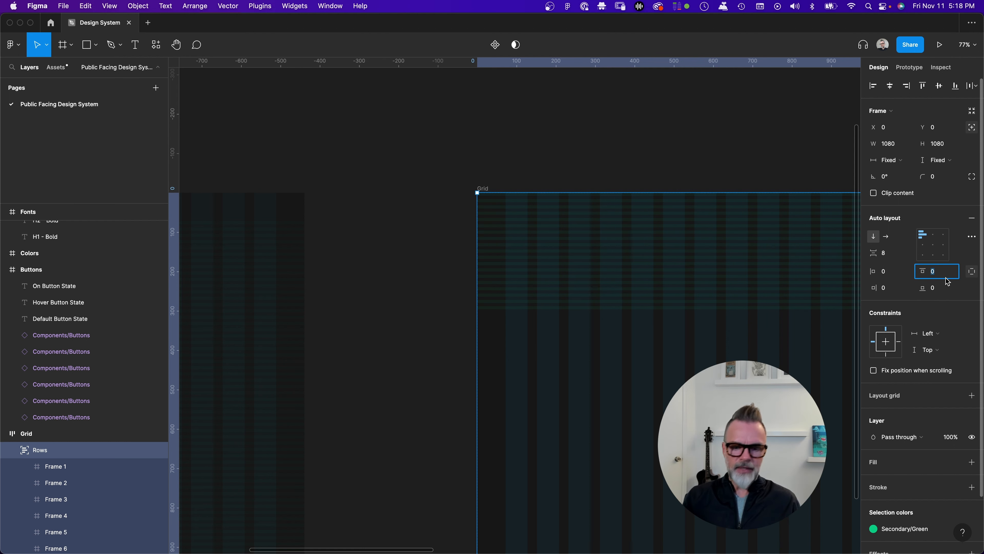
{"action": "type", "text": "72"}
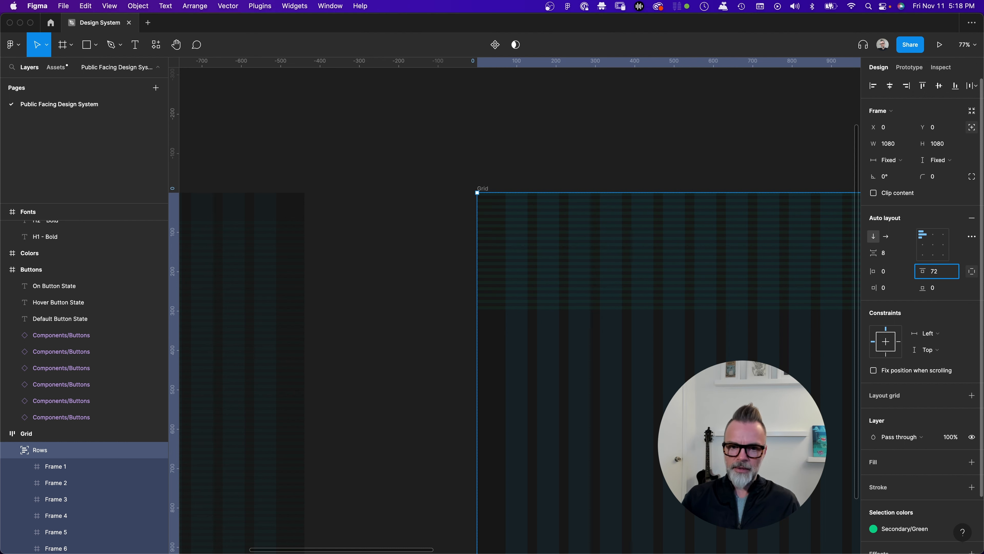
{"action": "key", "text": "Return"}
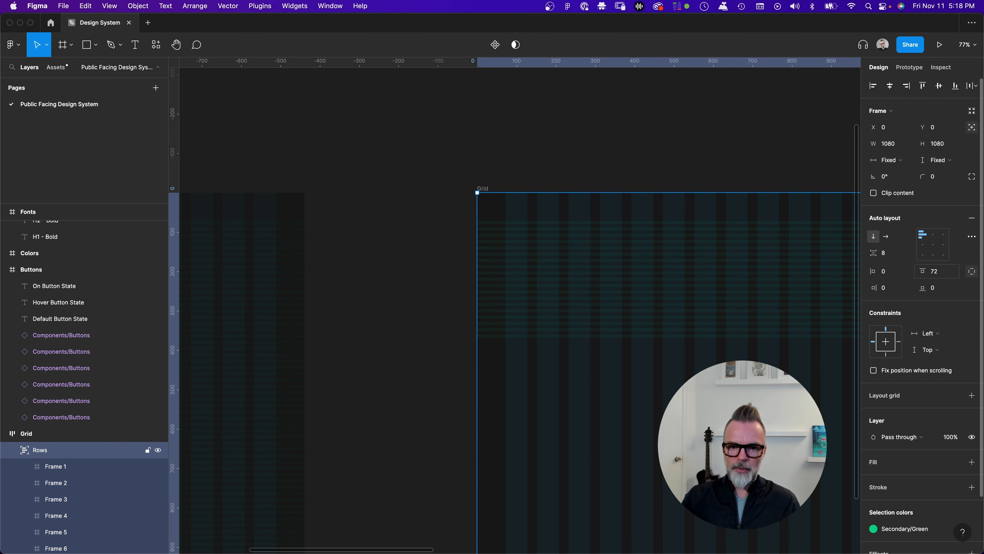
Step: Select all green rows from Frame 1 to Frame 19 inside Rows and set their layer opacity to 4%
{"action": "scroll", "coordinate": [598, 363], "scroll_direction": "down", "scroll_amount": 8}
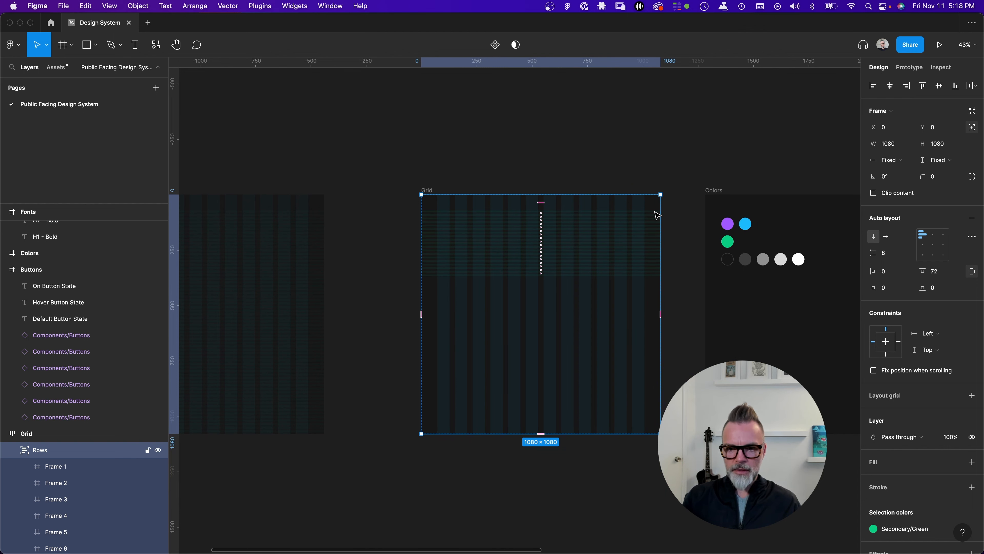
{"action": "left_click", "coordinate": [83, 466]}
{"action": "scroll", "coordinate": [82, 467], "scroll_direction": "down", "scroll_amount": 6}
{"action": "scroll", "coordinate": [82, 470], "scroll_direction": "down", "scroll_amount": 3}
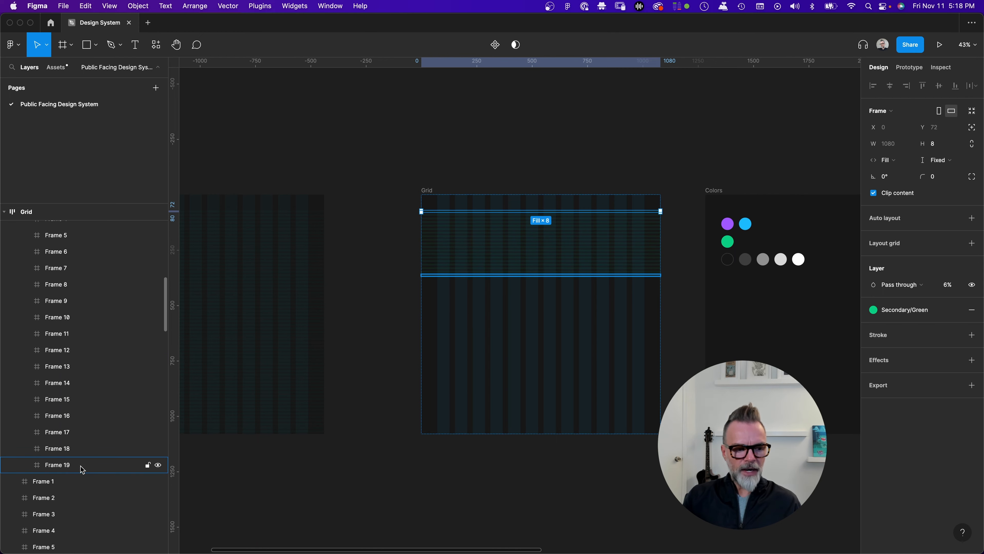
{"action": "left_click", "coordinate": [83, 465], "text": "shift"}
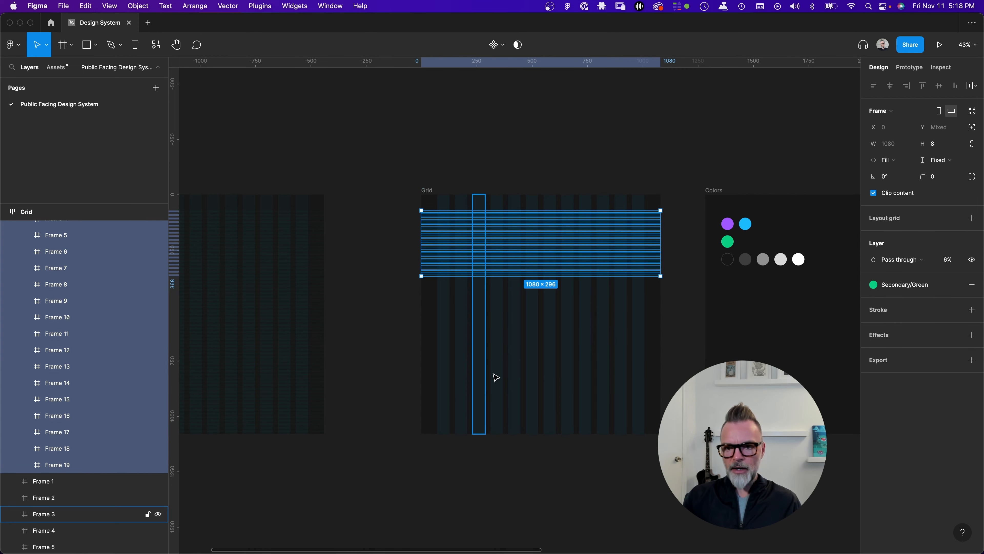
{"action": "left_click", "coordinate": [948, 260]}
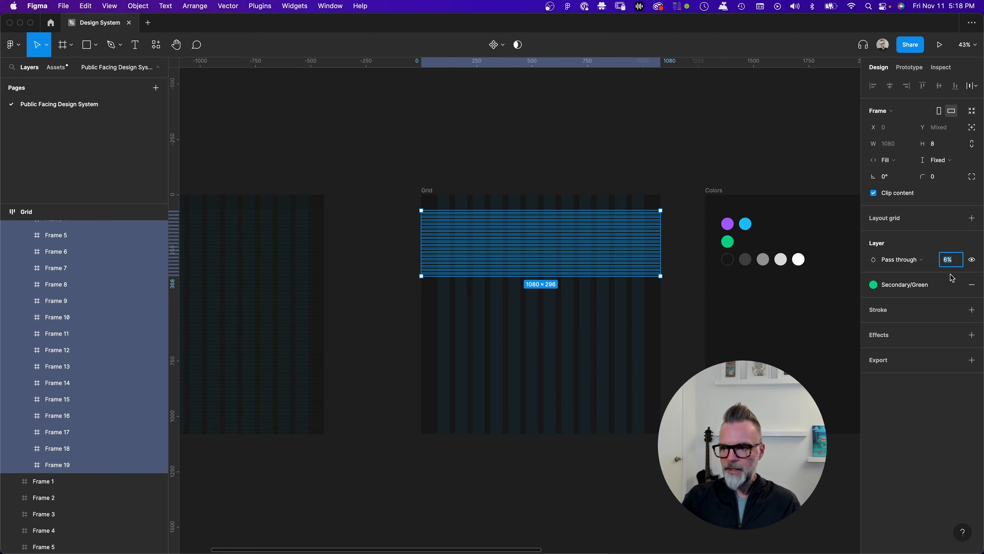
{"action": "type", "text": "4"}
{"action": "key", "text": "Return"}
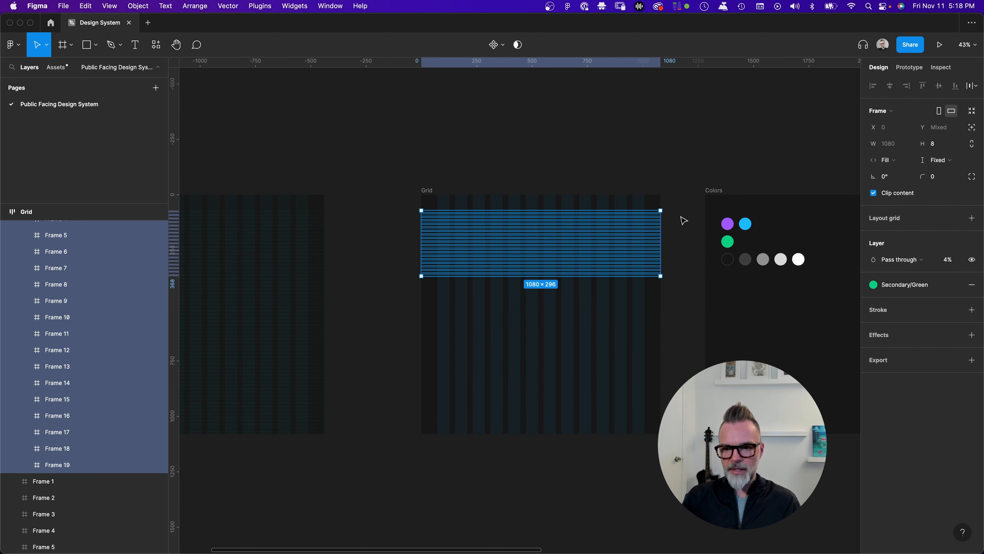
Step: Duplicate the last green row inside the Rows frame until 63 stacked rows fill the grid's full height
{"action": "left_click", "coordinate": [674, 256]}
{"action": "left_click", "coordinate": [655, 279]}
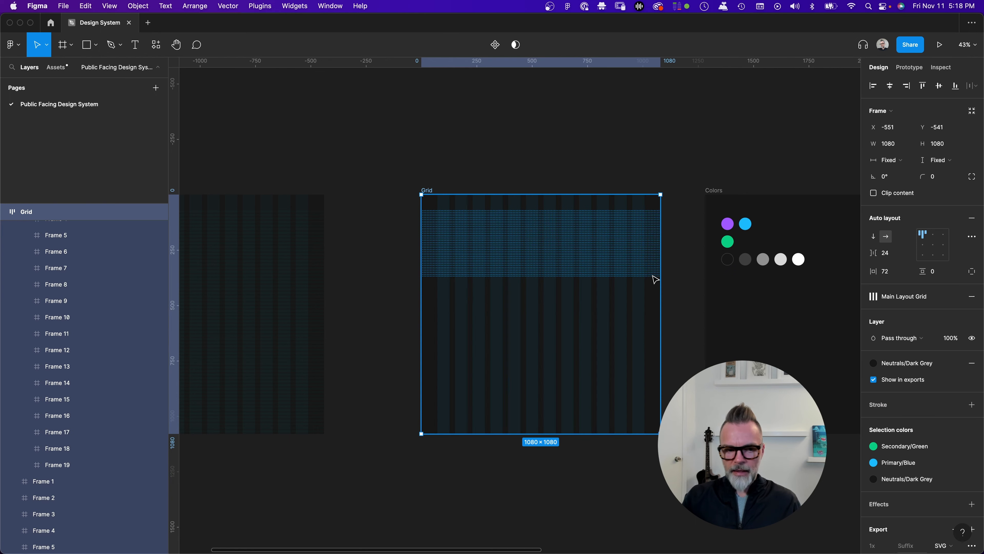
{"action": "double_click", "coordinate": [655, 279]}
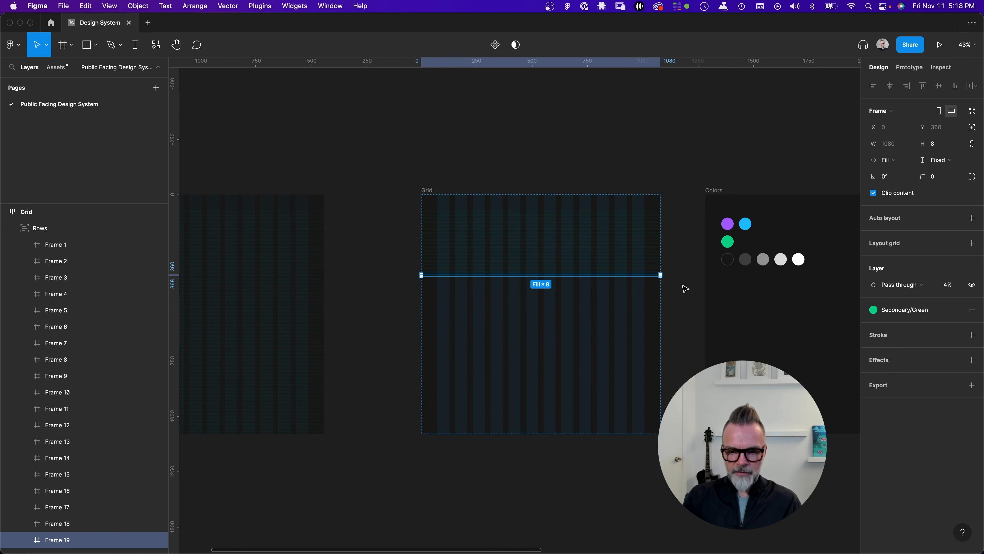
{"action": "key", "text": "super+d"}
{"action": "key", "text": "super+d"}
{"action": "key", "text": "super+d"}
{"action": "key", "text": "super+d"}
{"action": "key", "text": "super+d"}
{"action": "key", "text": "super+d"}
{"action": "key", "text": "super+d"}
{"action": "key", "text": "super+d"}
{"action": "key", "text": "super+d"}
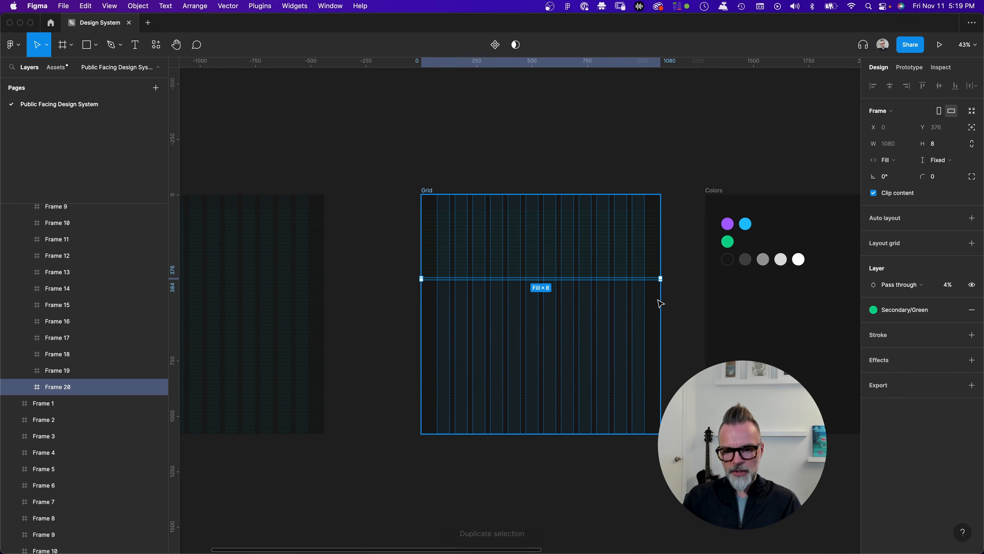
{"action": "key", "text": "super+d"}
{"action": "key", "text": "super+d"}
{"action": "key", "text": "super+d"}
{"action": "key", "text": "super+d"}
{"action": "key", "text": "super+d"}
{"action": "key", "text": "super+d"}
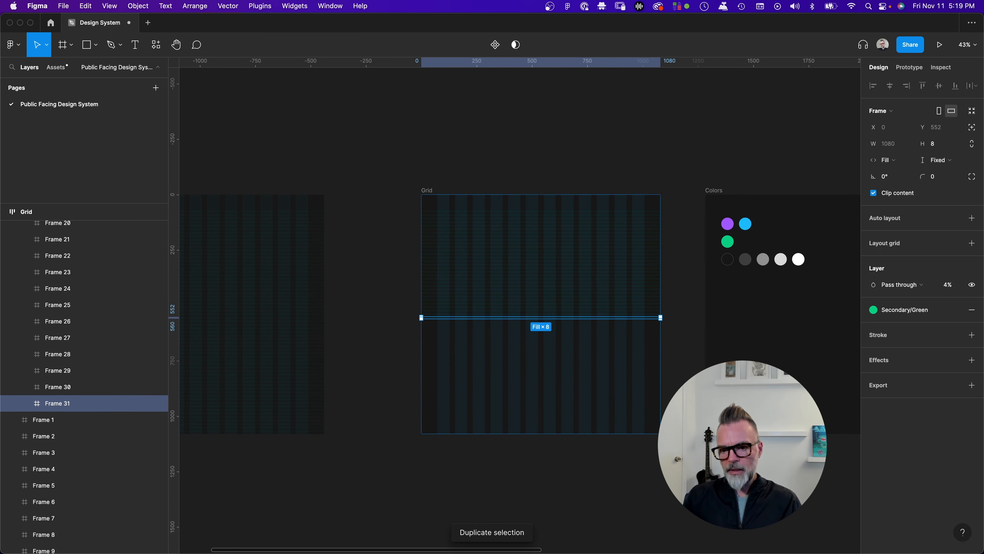
{"action": "key", "text": "super+d"}
{"action": "key", "text": "super+d"}
{"action": "key", "text": "super+d"}
{"action": "key", "text": "super+d"}
{"action": "key", "text": "super+d"}
{"action": "key", "text": "super+d"}
{"action": "key", "text": "super+d"}
{"action": "key", "text": "super+d"}
{"action": "key", "text": "super+d"}
{"action": "key", "text": "super+d"}
{"action": "key", "text": "super+d"}
{"action": "key", "text": "super+d"}
{"action": "key", "text": "super+d"}
{"action": "key", "text": "super+d"}
{"action": "key", "text": "super+d"}
{"action": "key", "text": "super+d"}
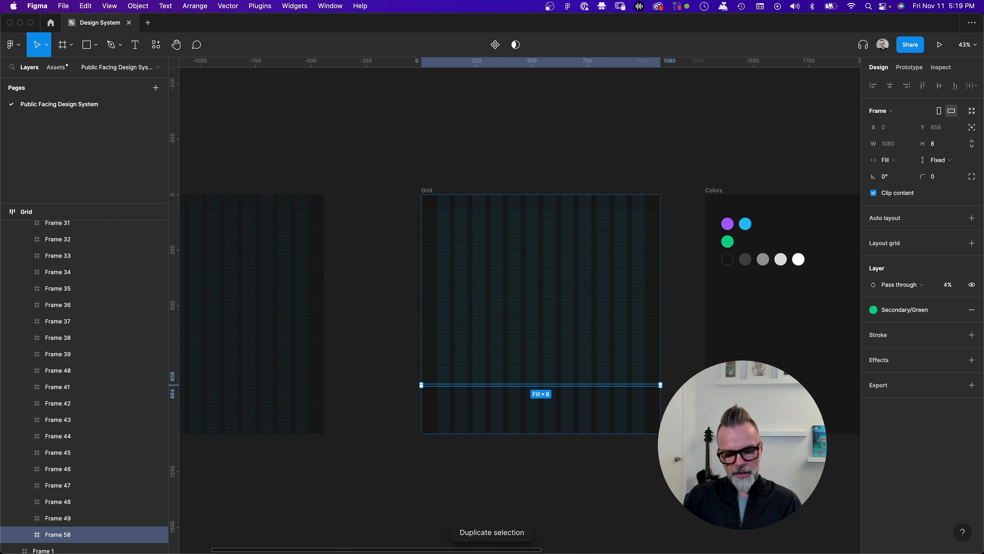
{"action": "key", "text": "super+d"}
{"action": "key", "text": "super+d"}
{"action": "key", "text": "super+d"}
{"action": "key", "text": "super+d"}
{"action": "key", "text": "super+d"}
{"action": "key", "text": "super+d"}
{"action": "key", "text": "super+d"}
{"action": "key", "text": "super+d"}
{"action": "key", "text": "super+d"}
{"action": "key", "text": "super+d"}
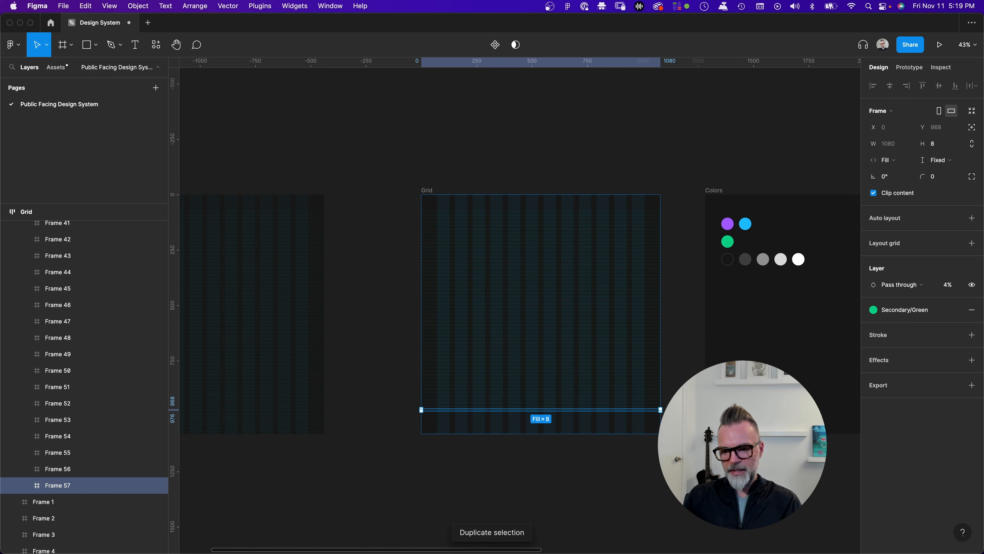
{"action": "key", "text": "super+d"}
{"action": "key", "text": "super+d"}
{"action": "key", "text": "super+d"}
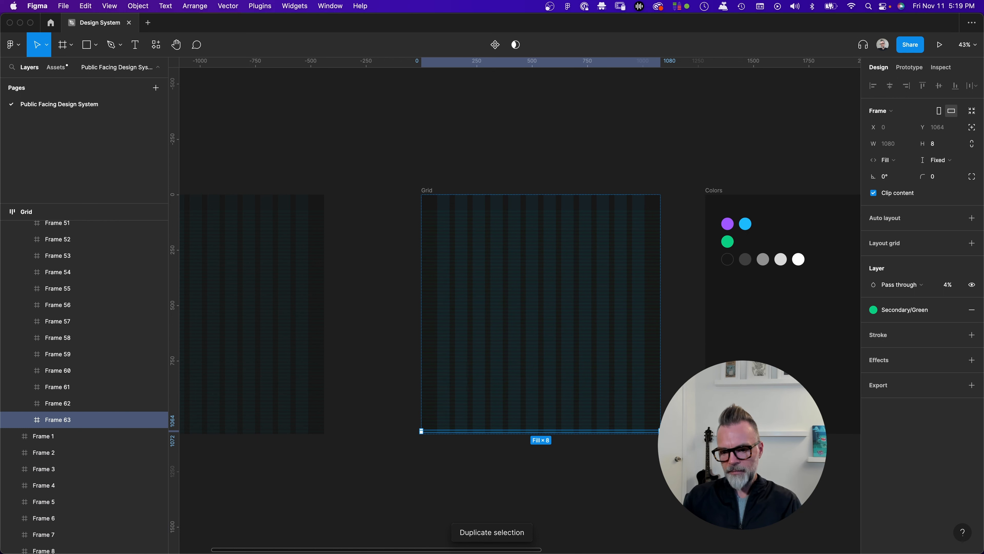
{"action": "scroll", "coordinate": [657, 441], "scroll_direction": "up", "scroll_amount": 10}
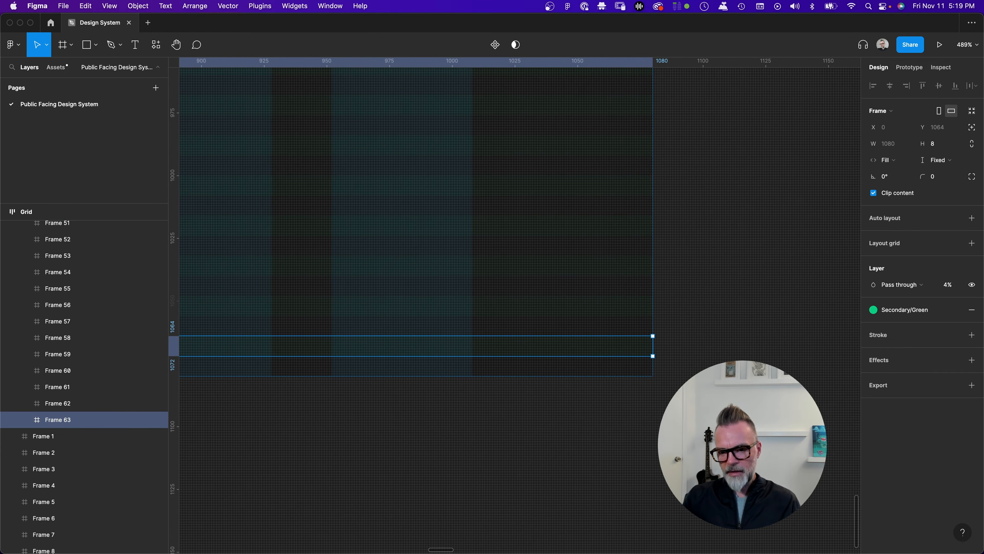
{"action": "left_click", "coordinate": [690, 399]}
{"action": "scroll", "coordinate": [690, 400], "scroll_direction": "down", "scroll_amount": 12}
{"action": "scroll", "coordinate": [681, 415], "scroll_direction": "up", "scroll_amount": 4}
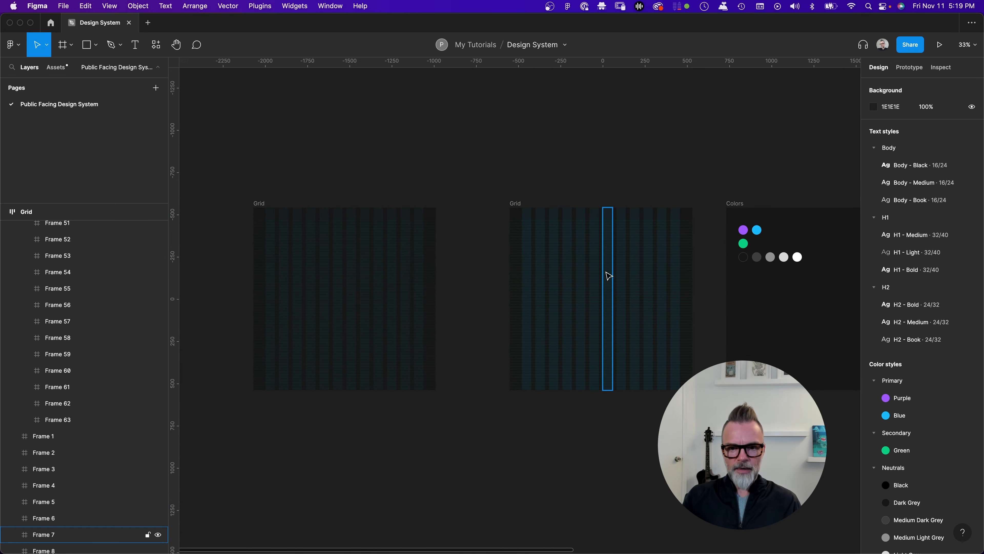
{"action": "left_click", "coordinate": [514, 204]}
{"action": "left_click", "coordinate": [595, 188]}
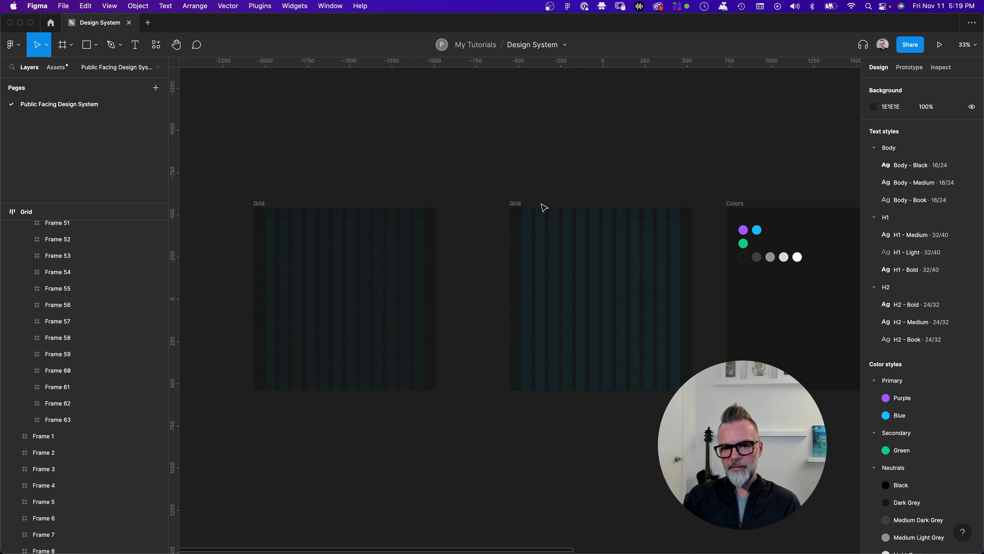
{"action": "left_click", "coordinate": [519, 204]}
{"action": "left_click", "coordinate": [609, 179]}
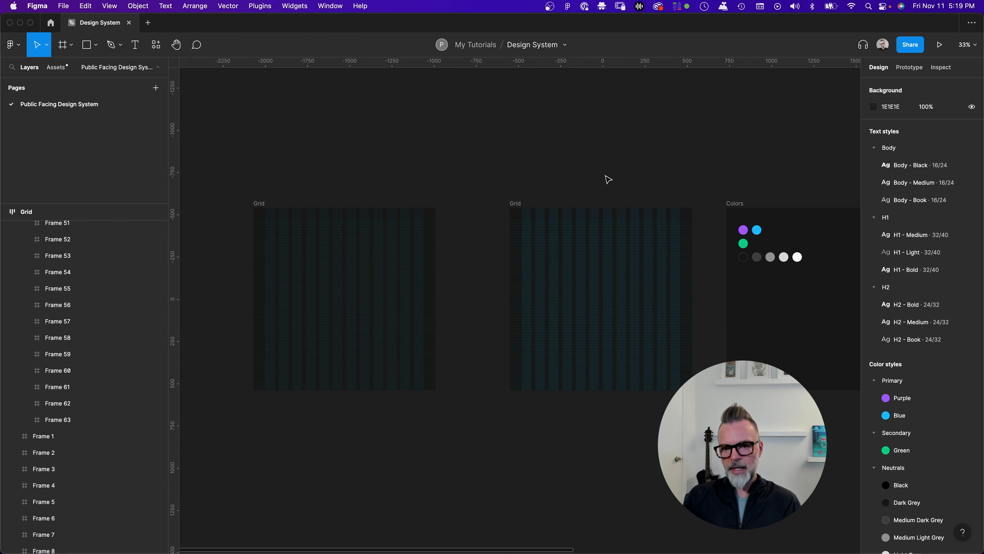
{"action": "left_click", "coordinate": [521, 205]}
{"action": "left_click", "coordinate": [538, 163]}
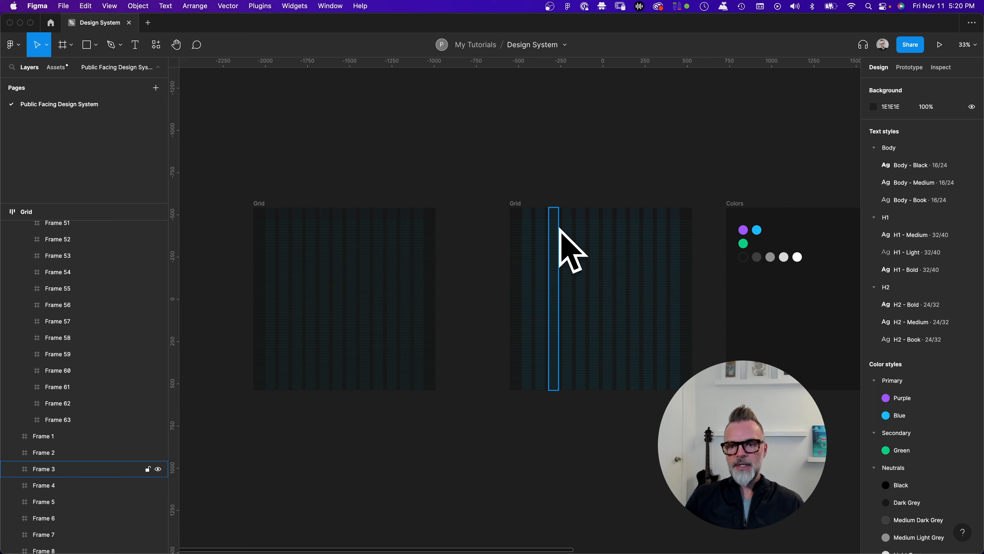
{"action": "left_click", "coordinate": [515, 204]}
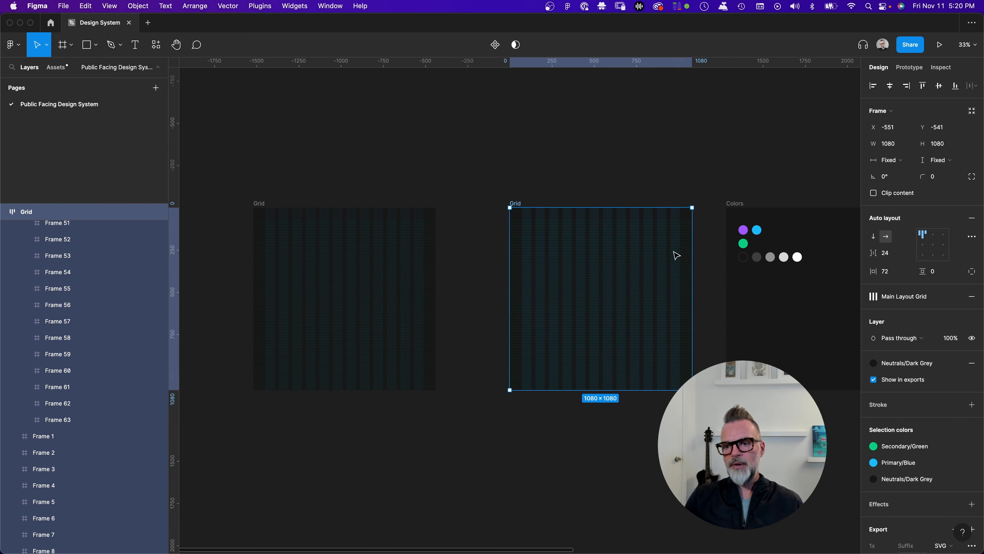
{"action": "left_click", "coordinate": [268, 173]}
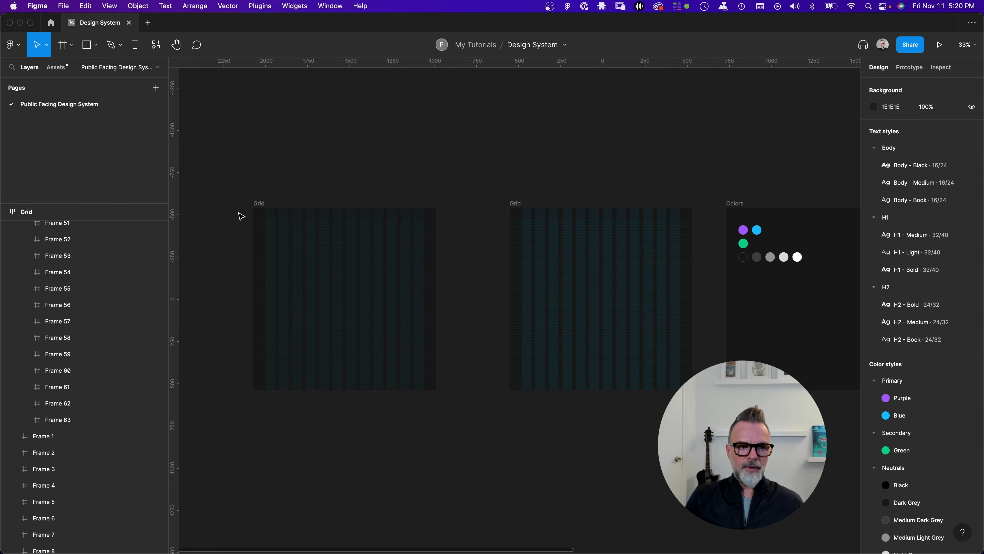
Step: Delete the original Grid frame built from individual rectangles, keeping the auto layout version
{"action": "left_click", "coordinate": [259, 205]}
{"action": "left_click", "coordinate": [383, 177]}
{"action": "left_click", "coordinate": [259, 204]}
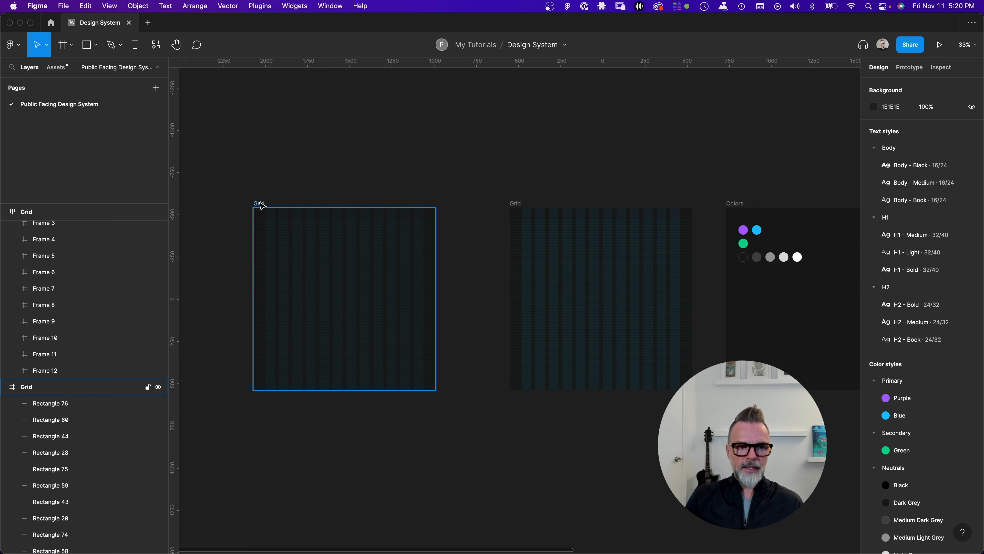
{"action": "left_click", "coordinate": [281, 221]}
{"action": "left_click", "coordinate": [264, 206]}
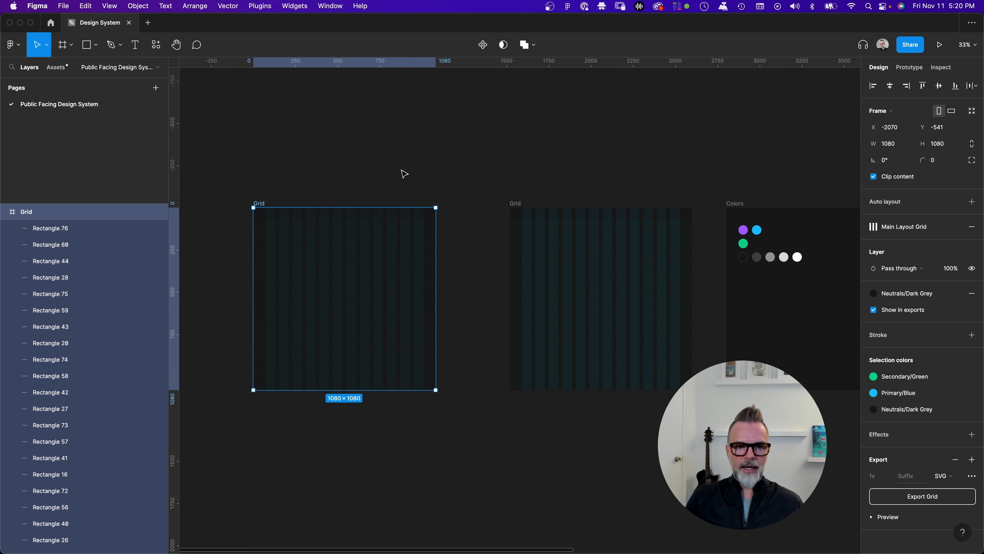
{"action": "left_click", "coordinate": [412, 173]}
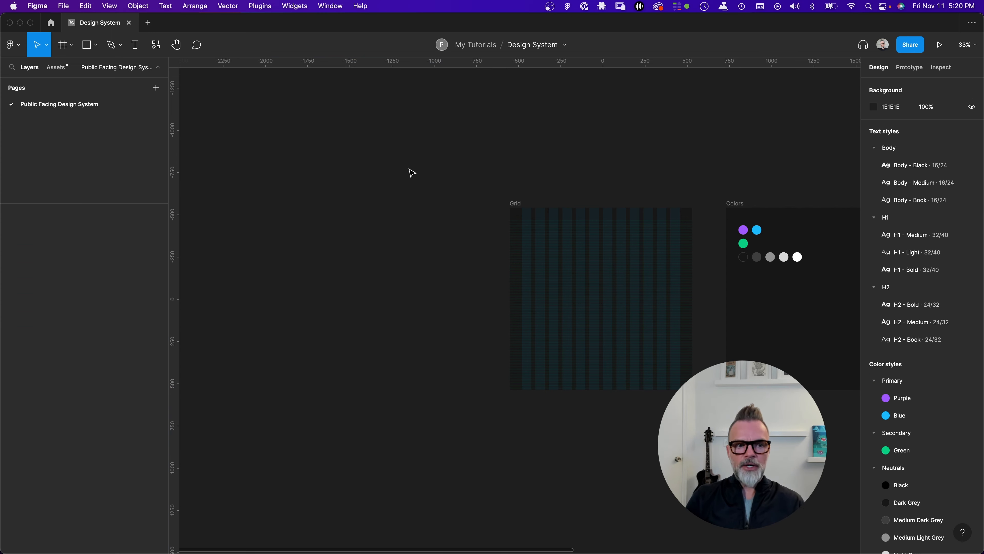
Step: Examine the Rows frame's auto layout settings and the layer structure of the rebuilt Grid frame
{"action": "scroll", "coordinate": [441, 172], "scroll_direction": "right", "scroll_amount": 5}
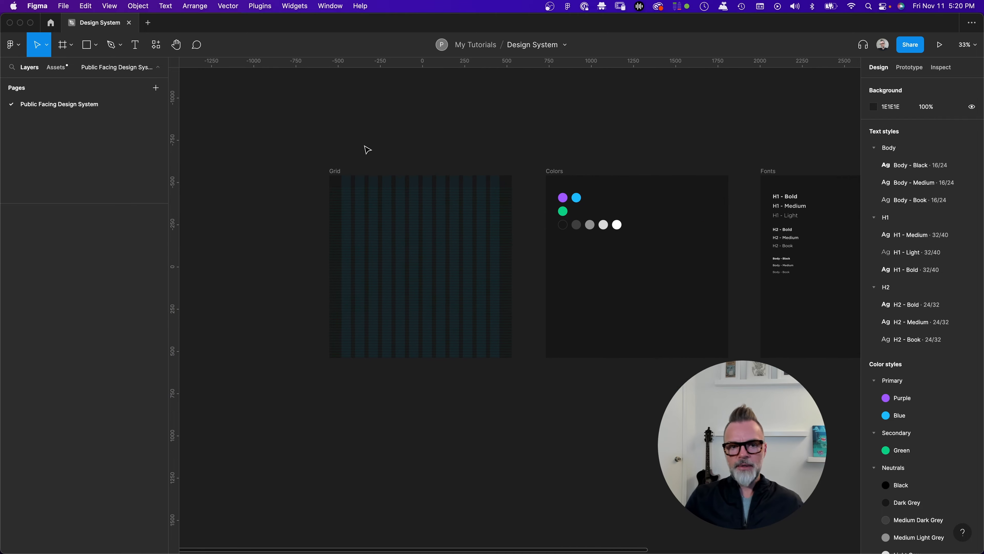
{"action": "left_click", "coordinate": [336, 172]}
{"action": "key", "text": "Return"}
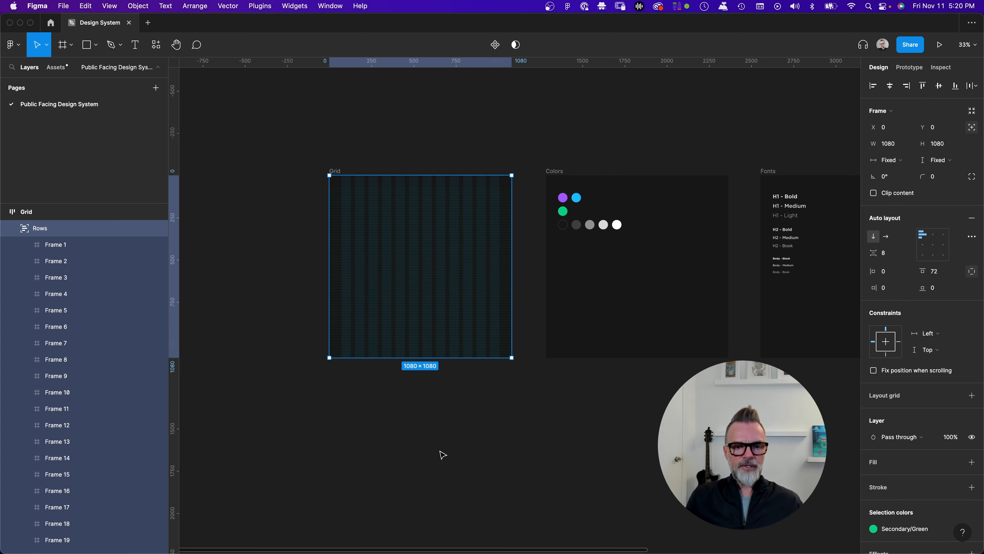
{"action": "left_click", "coordinate": [375, 153]}
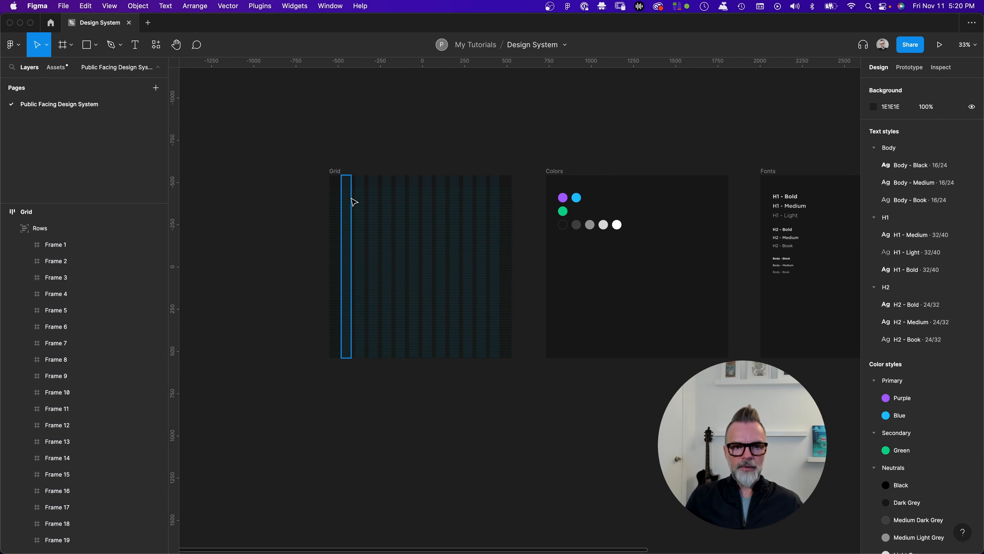
{"action": "left_click", "coordinate": [334, 172]}
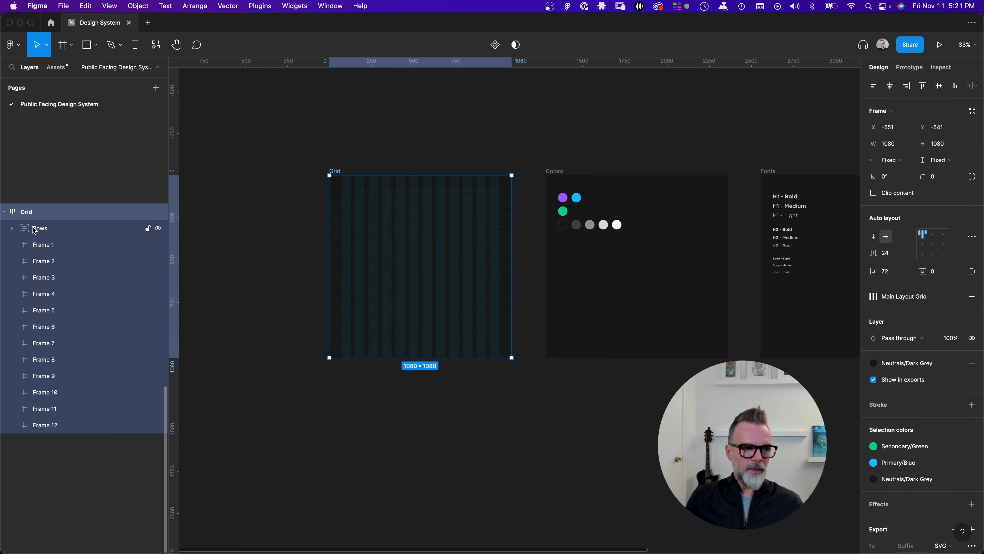
{"action": "left_click", "coordinate": [5, 212]}
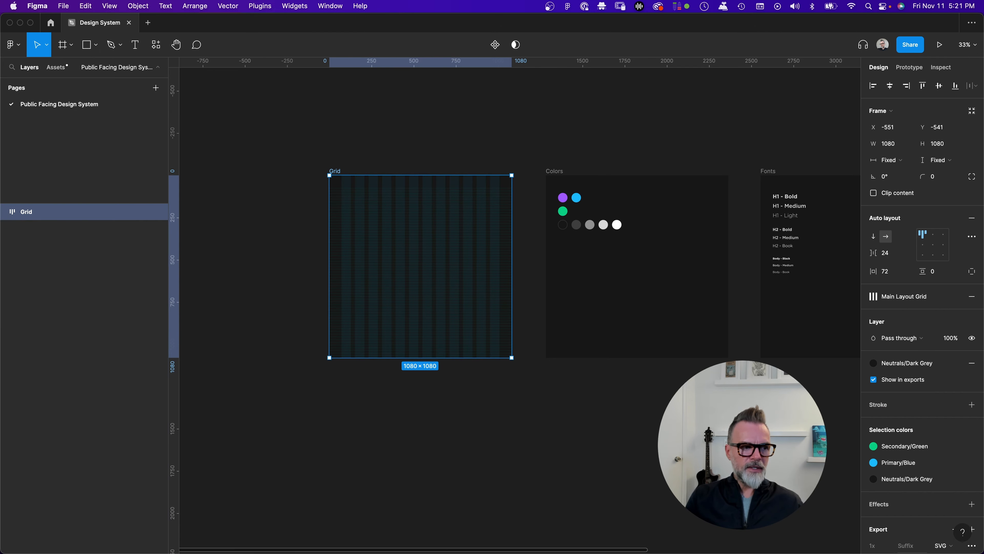
{"action": "left_click", "coordinate": [4, 211]}
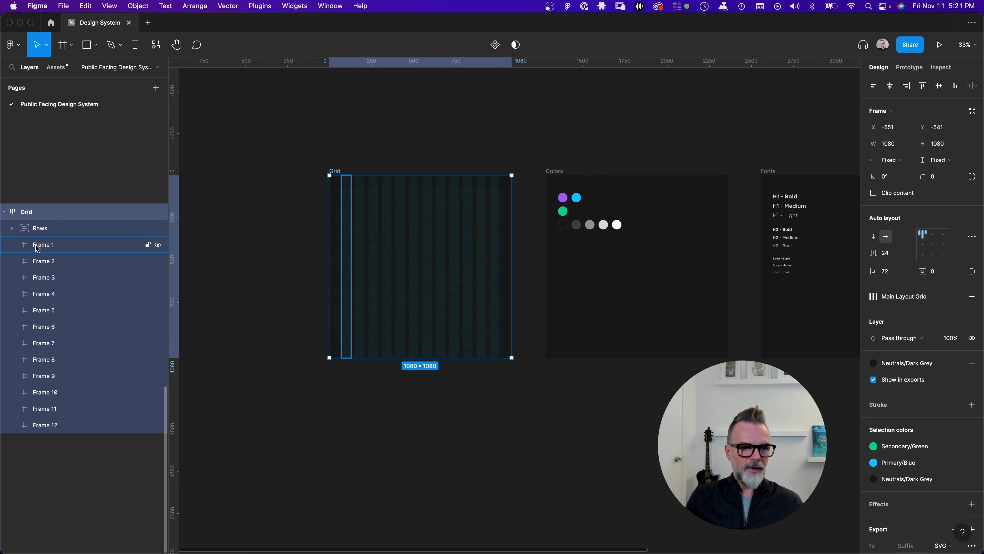
{"action": "scroll", "coordinate": [26, 264], "scroll_direction": "up", "scroll_amount": 2}
{"action": "scroll", "coordinate": [60, 280], "scroll_direction": "up", "scroll_amount": 1}
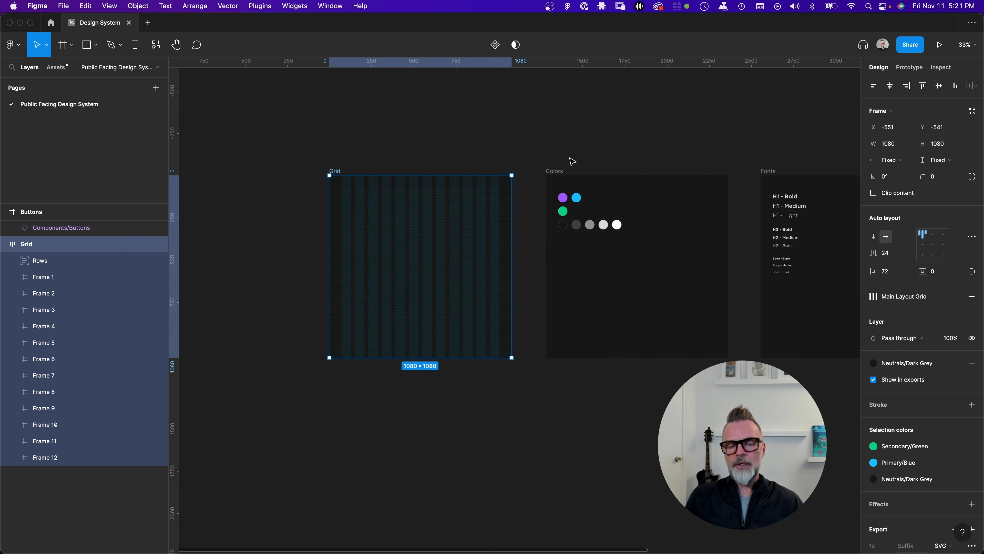
{"action": "left_click", "coordinate": [409, 135]}
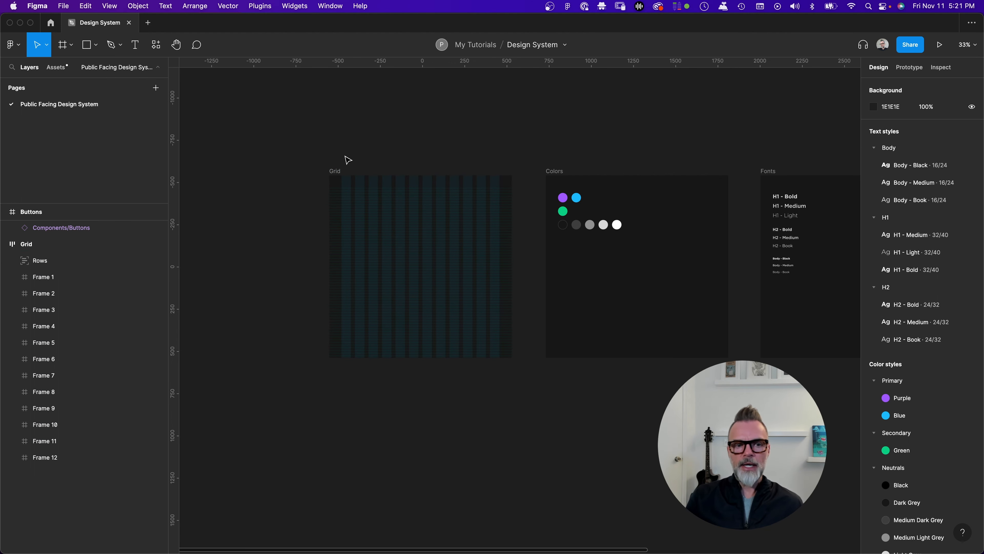
{"action": "scroll", "coordinate": [348, 160], "scroll_direction": "right", "scroll_amount": 5}
{"action": "left_click", "coordinate": [243, 173]}
{"action": "left_click", "coordinate": [301, 167]}
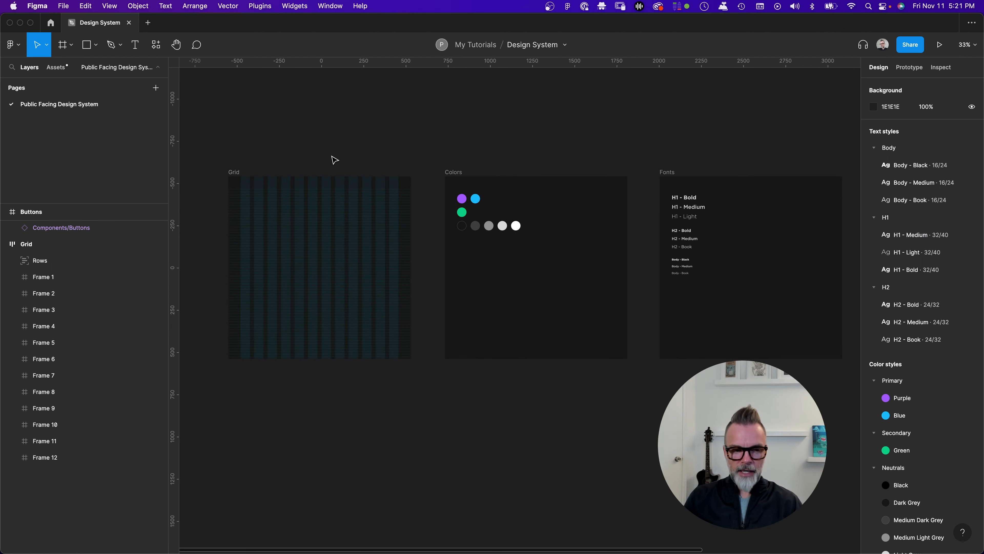
{"action": "left_click", "coordinate": [234, 172]}
{"action": "left_click", "coordinate": [447, 120]}
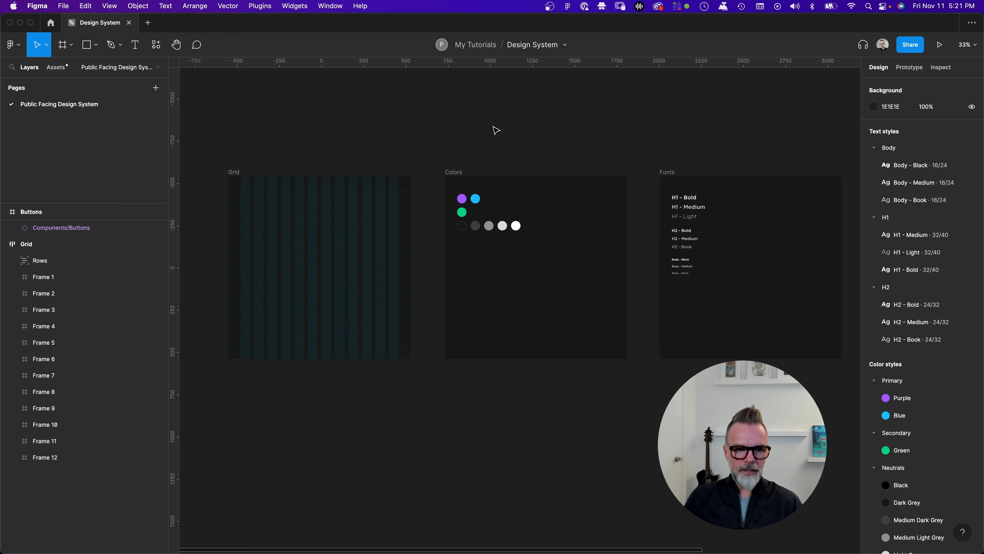
Step: Show the layout grids to compare the Grid and Colors frames up close, and hide them again
{"action": "left_click", "coordinate": [461, 175]}
{"action": "key", "text": "ctrl+g"}
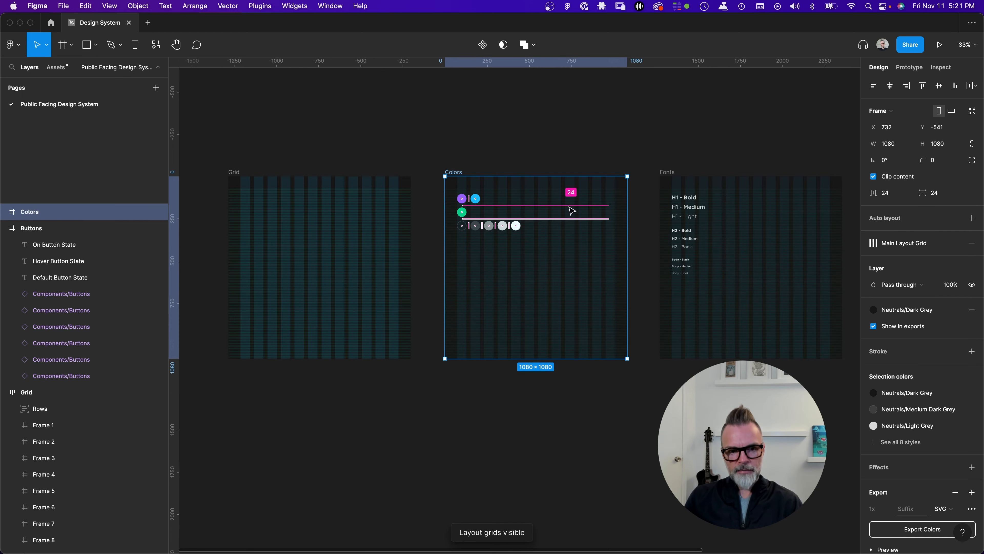
{"action": "scroll", "coordinate": [321, 194], "scroll_direction": "up", "scroll_amount": 5}
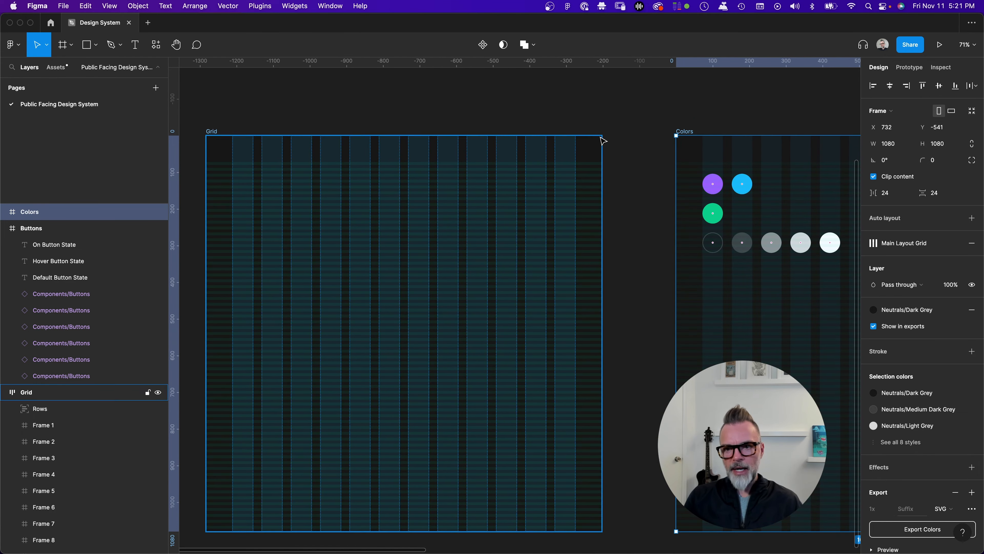
{"action": "left_click", "coordinate": [640, 114]}
{"action": "scroll", "coordinate": [635, 117], "scroll_direction": "down", "scroll_amount": 6}
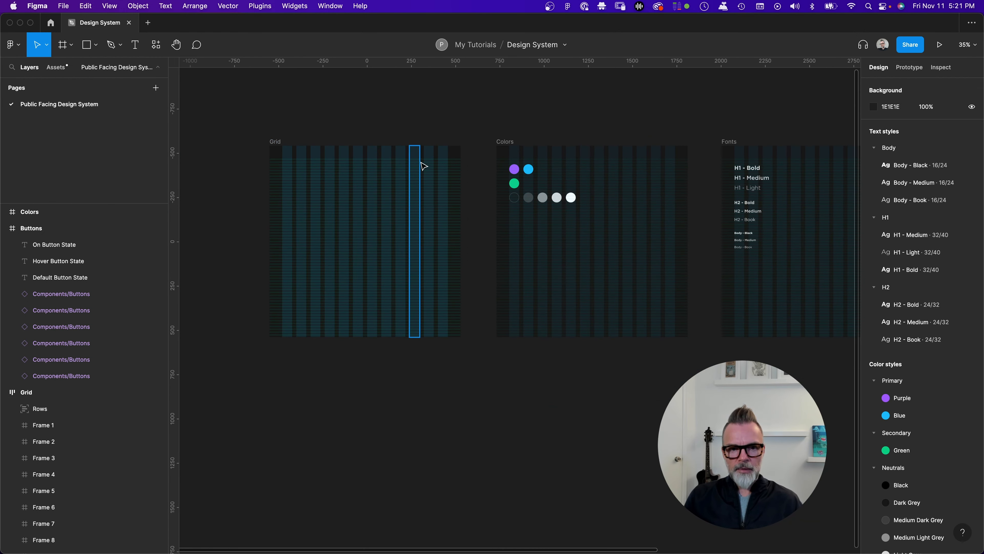
{"action": "scroll", "coordinate": [464, 186], "scroll_direction": "right", "scroll_amount": 3}
{"action": "left_click", "coordinate": [206, 146]}
{"action": "key", "text": "ctrl+g"}
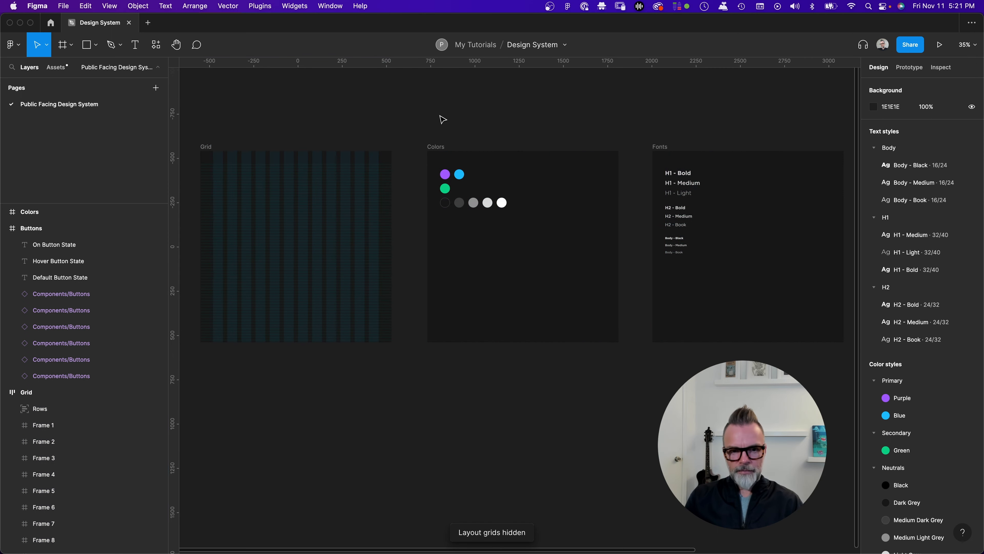
Step: Turn the layout grids back on and check how the Colors frame's swatches align with them
{"action": "left_click", "coordinate": [441, 147]}
{"action": "left_click", "coordinate": [464, 133]}
{"action": "left_click", "coordinate": [442, 146]}
{"action": "key", "text": "shift+g"}
{"action": "left_click", "coordinate": [506, 130]}
{"action": "scroll", "coordinate": [477, 143], "scroll_direction": "right", "scroll_amount": 3}
{"action": "scroll", "coordinate": [344, 181], "scroll_direction": "up", "scroll_amount": 5}
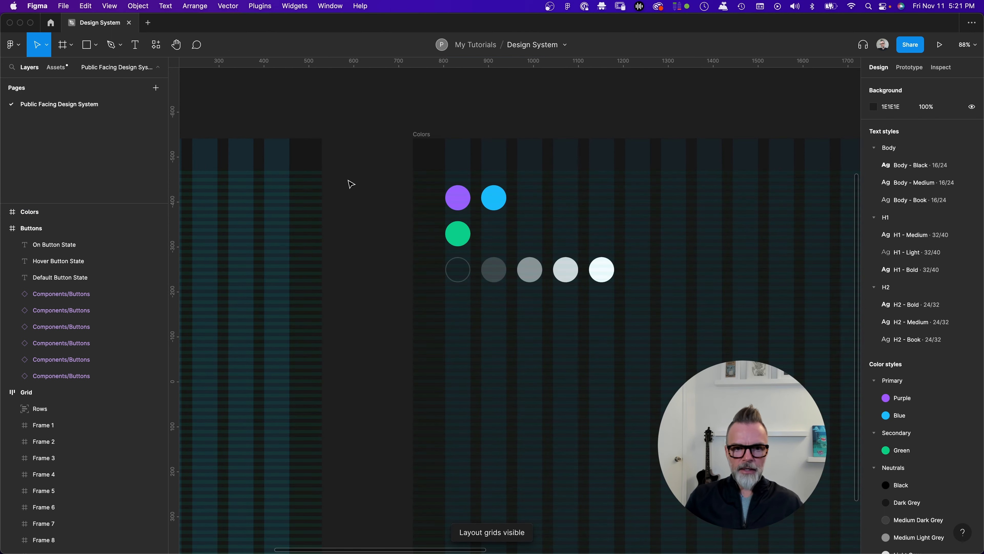
{"action": "scroll", "coordinate": [362, 183], "scroll_direction": "down", "scroll_amount": 5}
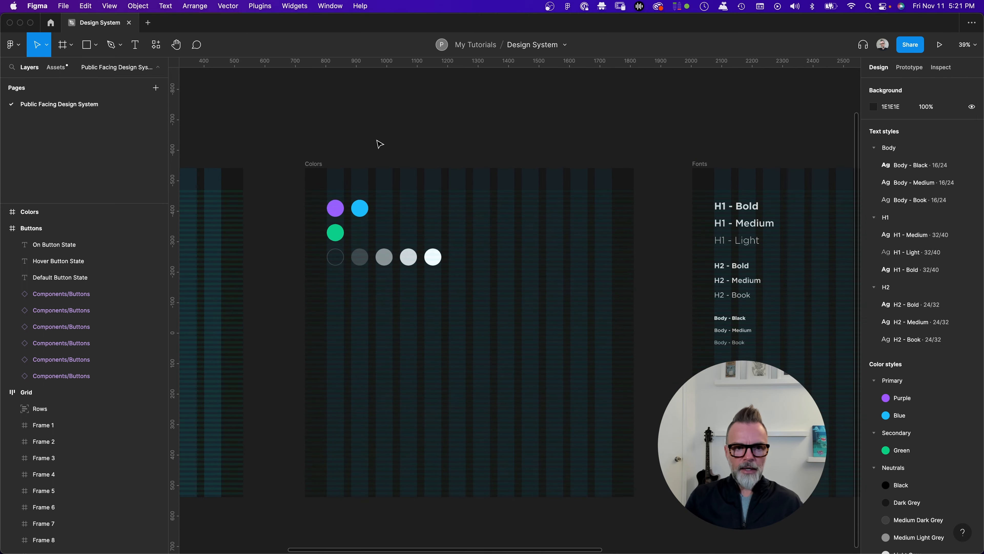
{"action": "scroll", "coordinate": [357, 153], "scroll_direction": "down", "scroll_amount": 2}
Step: Add auto layout to the Colors frame
{"action": "left_click", "coordinate": [328, 160]}
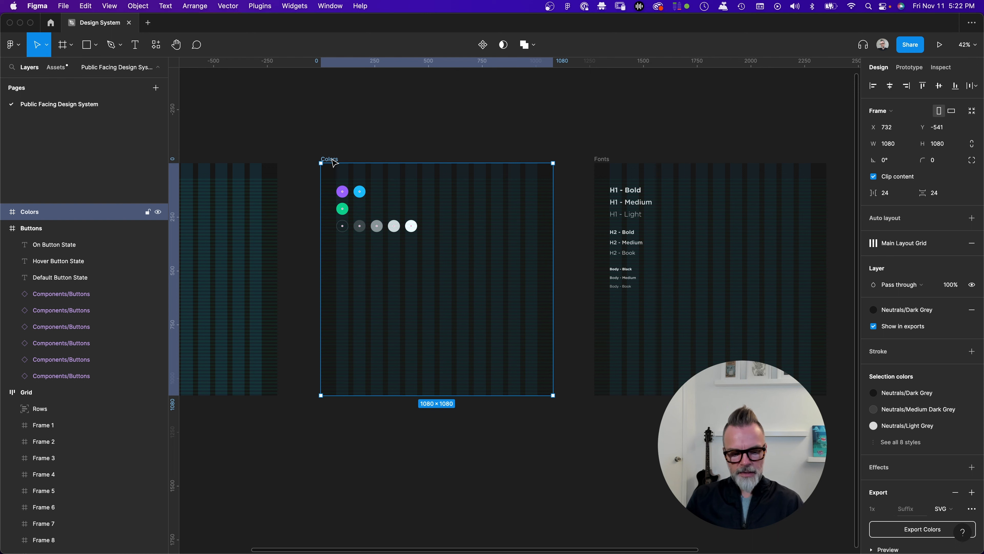
{"action": "key", "text": "shift+a"}
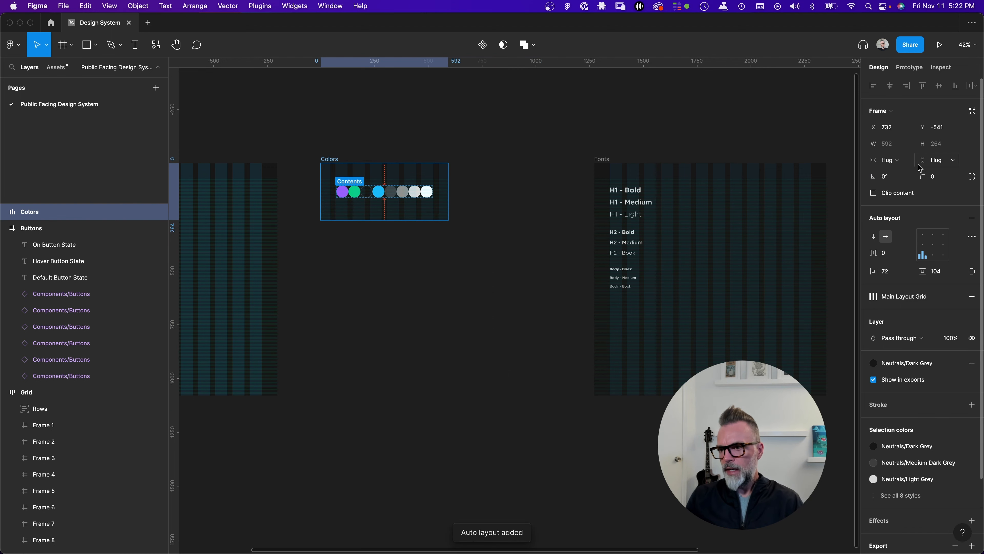
Step: Switch the Colors frame from hugging its contents to a fixed size of 1080 × 1080
{"action": "left_click", "coordinate": [901, 164]}
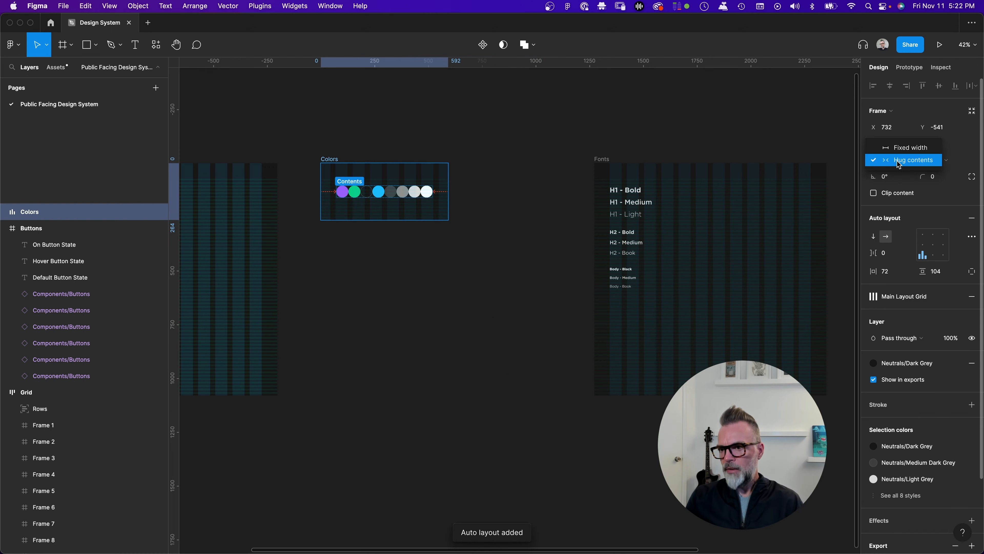
{"action": "left_click", "coordinate": [905, 147]}
{"action": "left_click", "coordinate": [942, 159]}
{"action": "left_click", "coordinate": [950, 148]}
{"action": "left_click", "coordinate": [900, 147]}
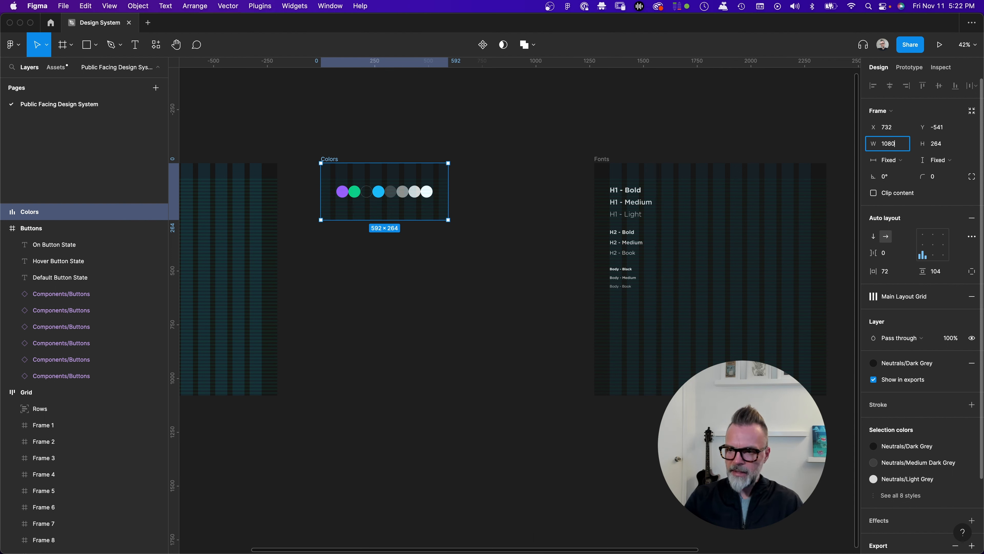
{"action": "type", "text": "1080"}
{"action": "key", "text": "Tab"}
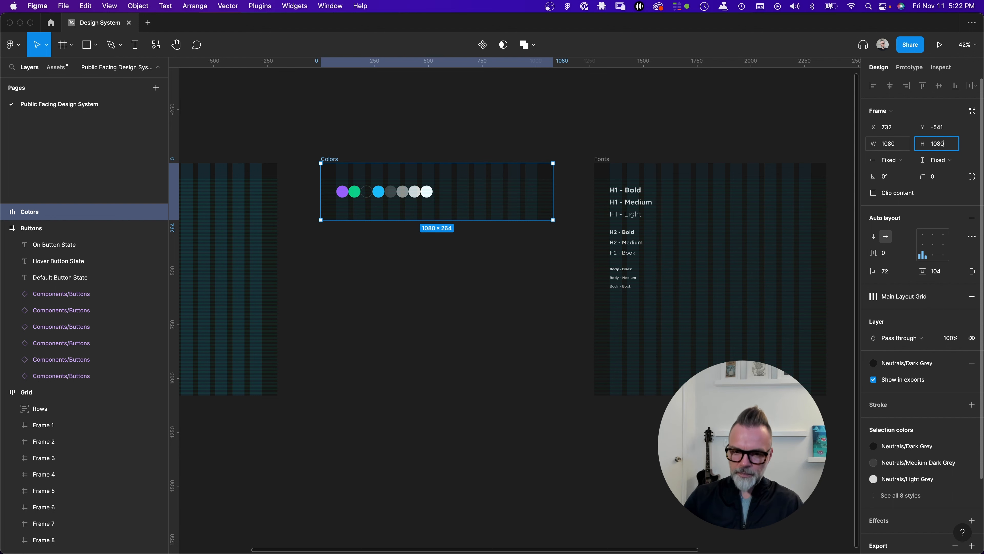
{"action": "key", "text": "Return"}
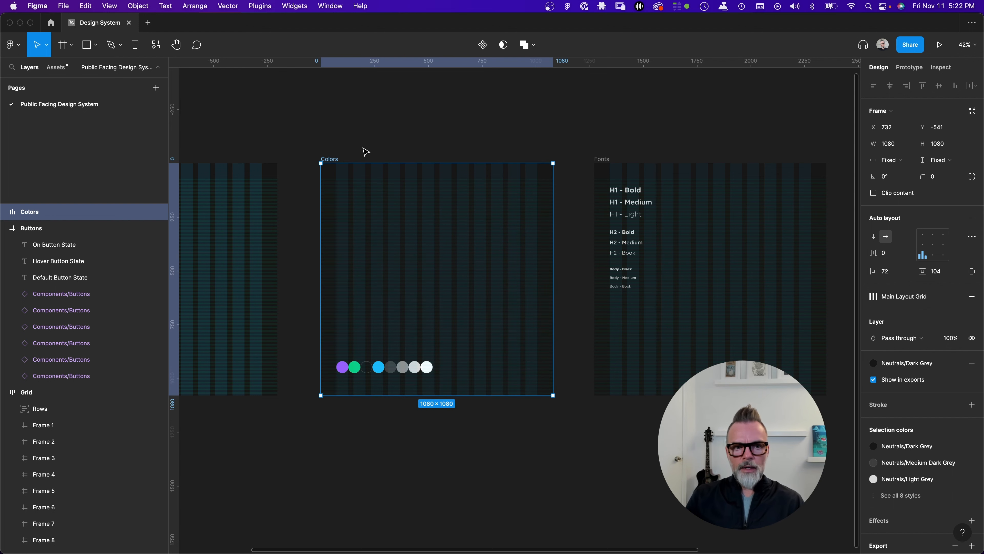
Step: Set the Colors frame's vertical padding to 0 and its horizontal padding to 72
{"action": "left_click", "coordinate": [365, 152]}
{"action": "left_click", "coordinate": [329, 161]}
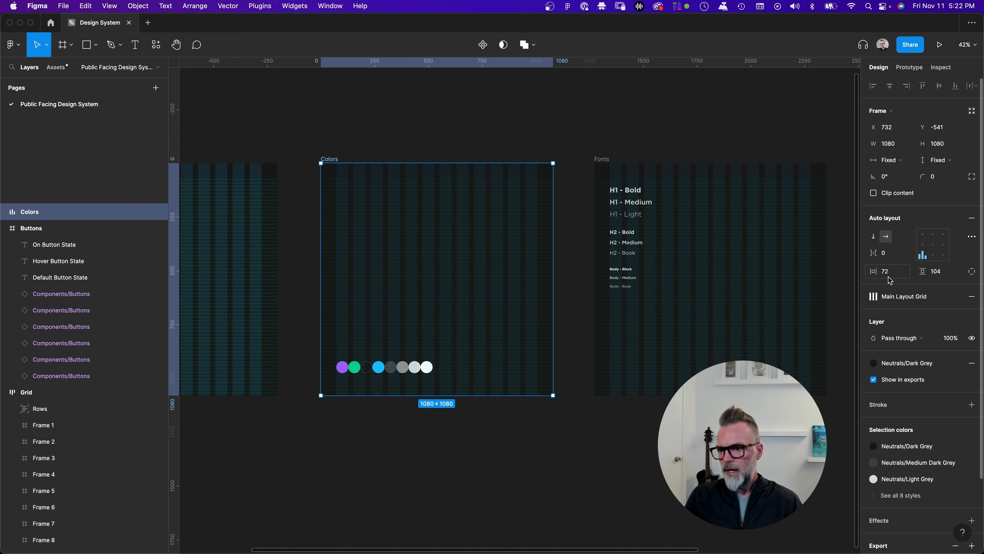
{"action": "left_click", "coordinate": [945, 277]}
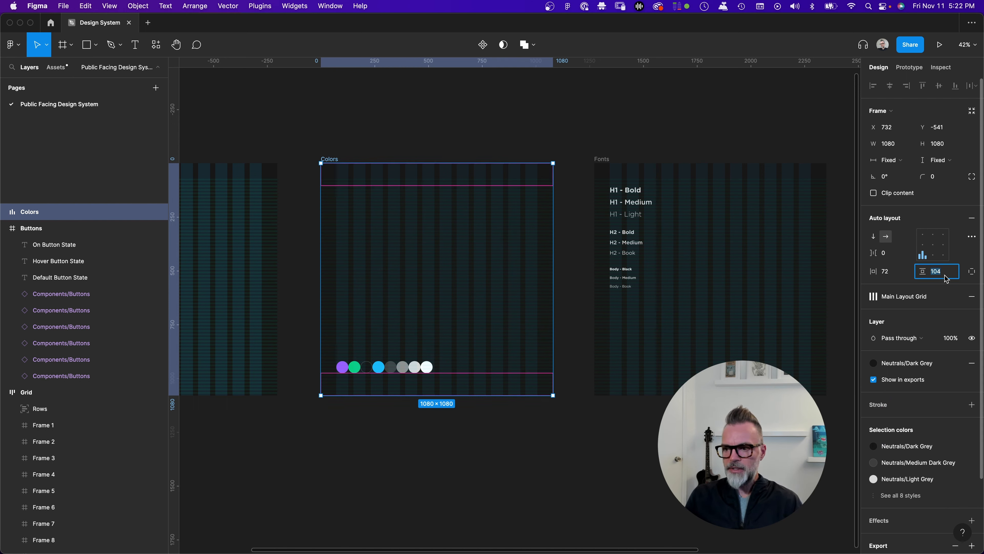
{"action": "type", "text": "0"}
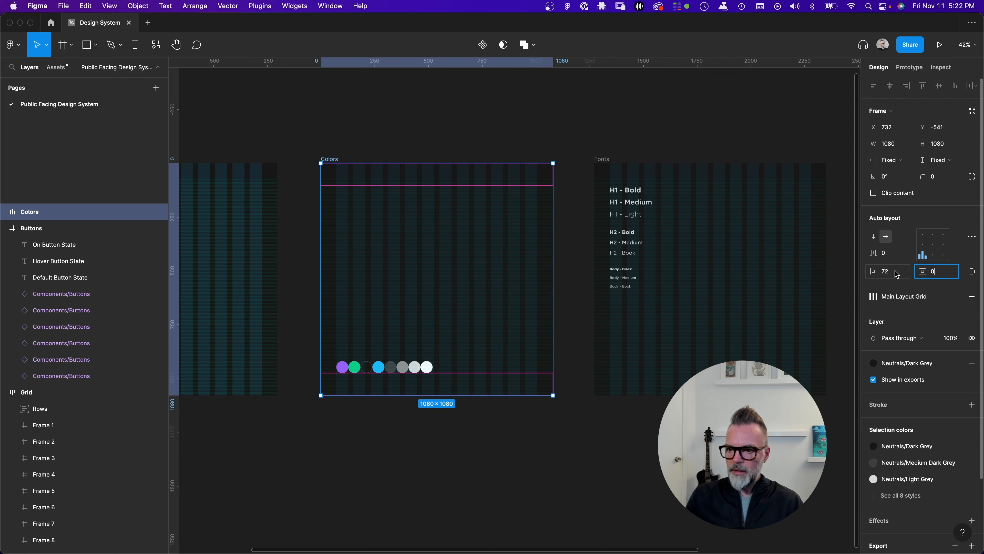
{"action": "left_click", "coordinate": [897, 274]}
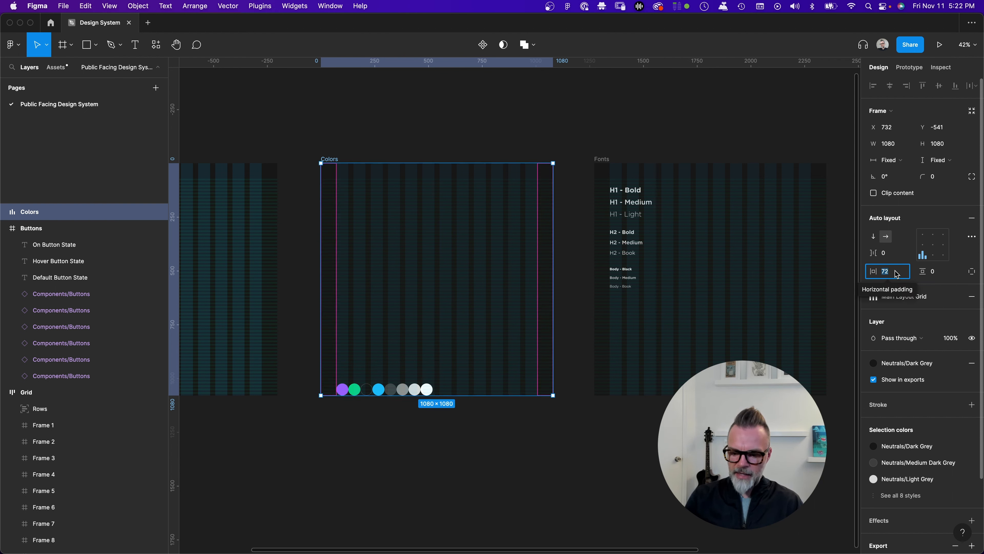
{"action": "type", "text": "72"}
{"action": "key", "text": "Return"}
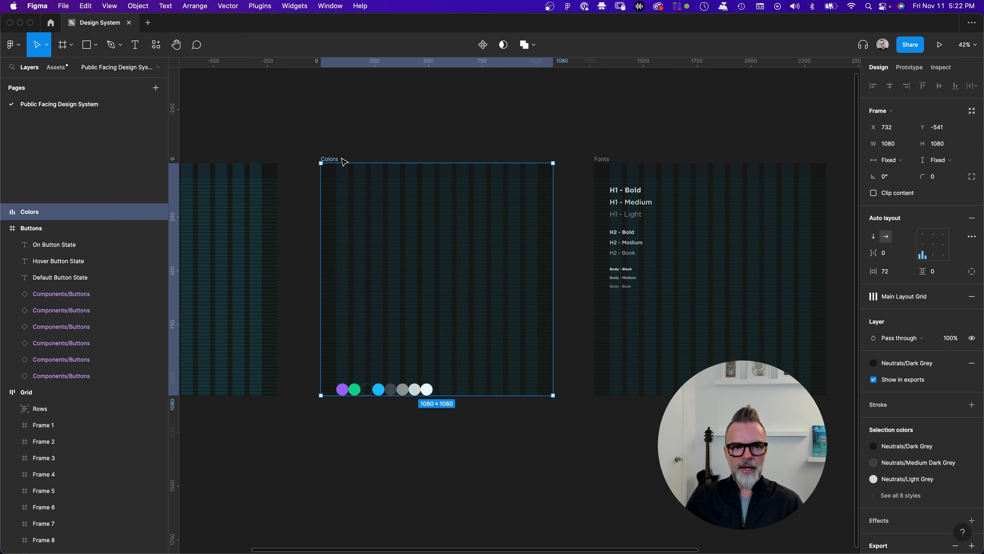
Step: Stack the Colors frame's swatches vertically and try out the different alignment positions within the frame
{"action": "left_click", "coordinate": [875, 237]}
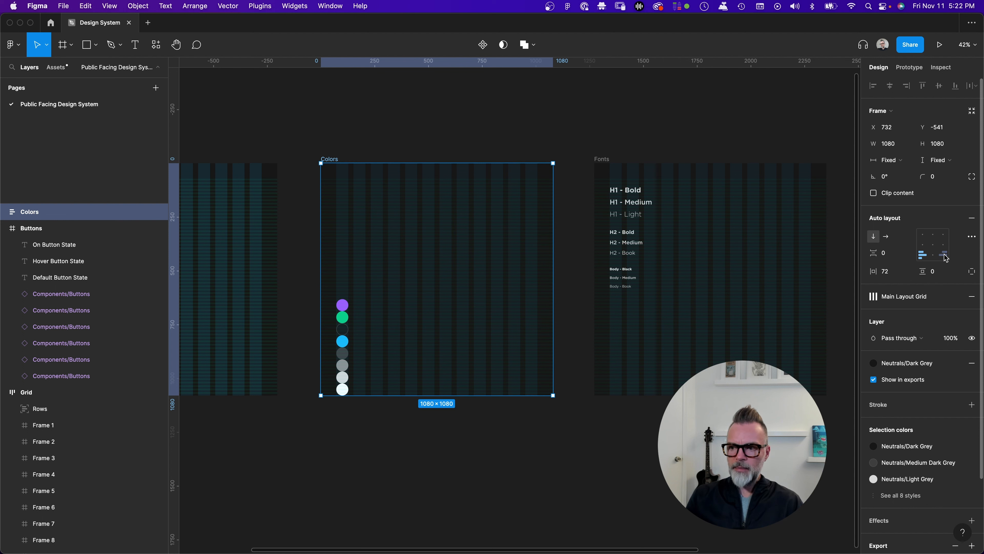
{"action": "left_click", "coordinate": [933, 244]}
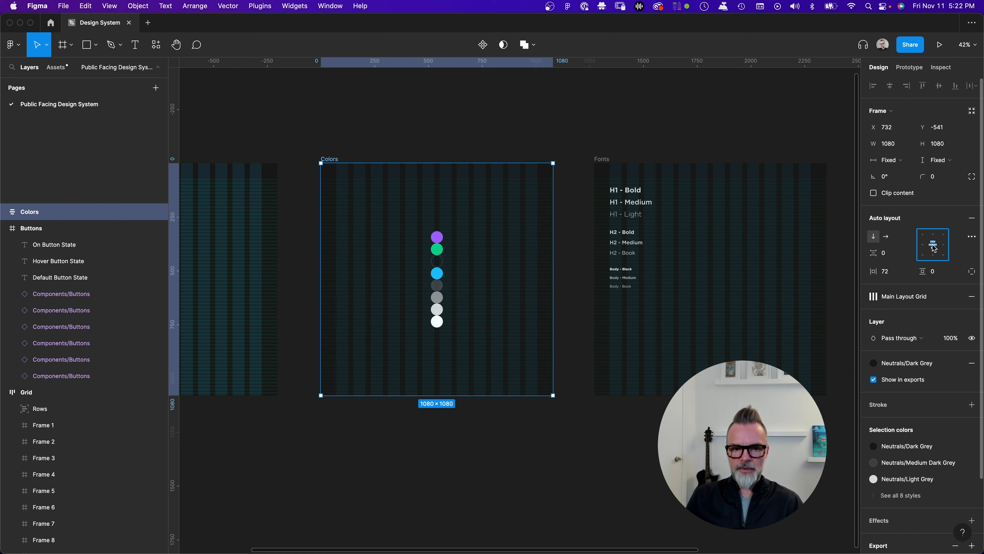
{"action": "left_click", "coordinate": [925, 236]}
{"action": "left_click", "coordinate": [923, 245]}
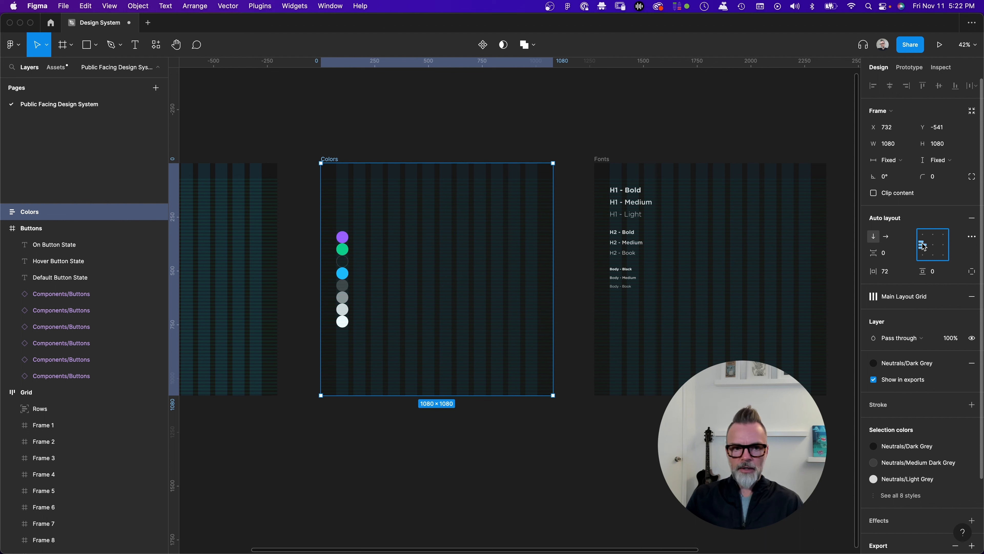
{"action": "left_click", "coordinate": [933, 237]}
{"action": "left_click", "coordinate": [942, 236]}
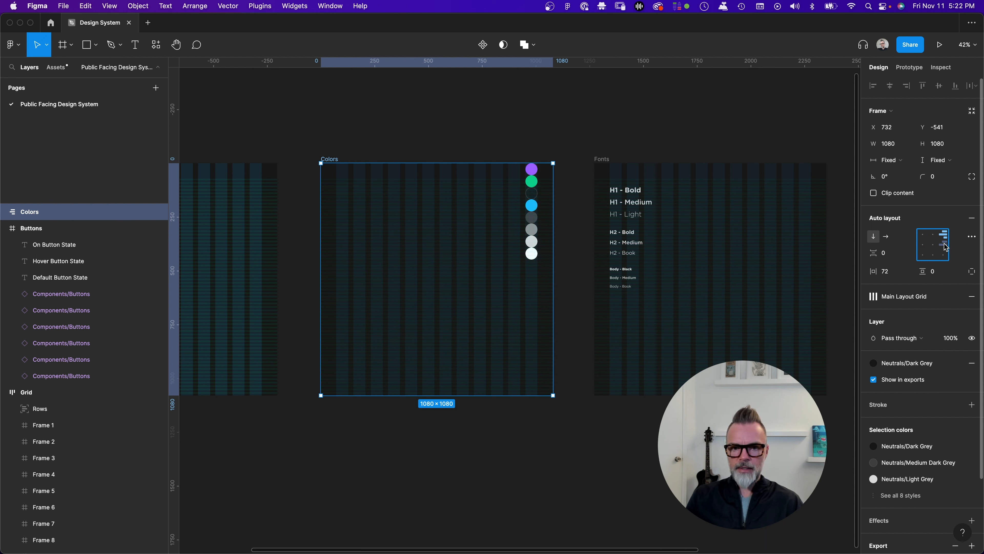
{"action": "left_click", "coordinate": [943, 244]}
{"action": "left_click", "coordinate": [942, 254]}
{"action": "left_click", "coordinate": [933, 254]}
{"action": "left_click", "coordinate": [924, 254]}
{"action": "left_click", "coordinate": [924, 244]}
{"action": "left_click", "coordinate": [928, 246]}
{"action": "left_click", "coordinate": [924, 246]}
{"action": "left_click", "coordinate": [924, 236]}
{"action": "left_click", "coordinate": [923, 245]}
Step: Center the swatches in the Colors frame and set the auto layout direction to horizontal
{"action": "left_click", "coordinate": [933, 245]}
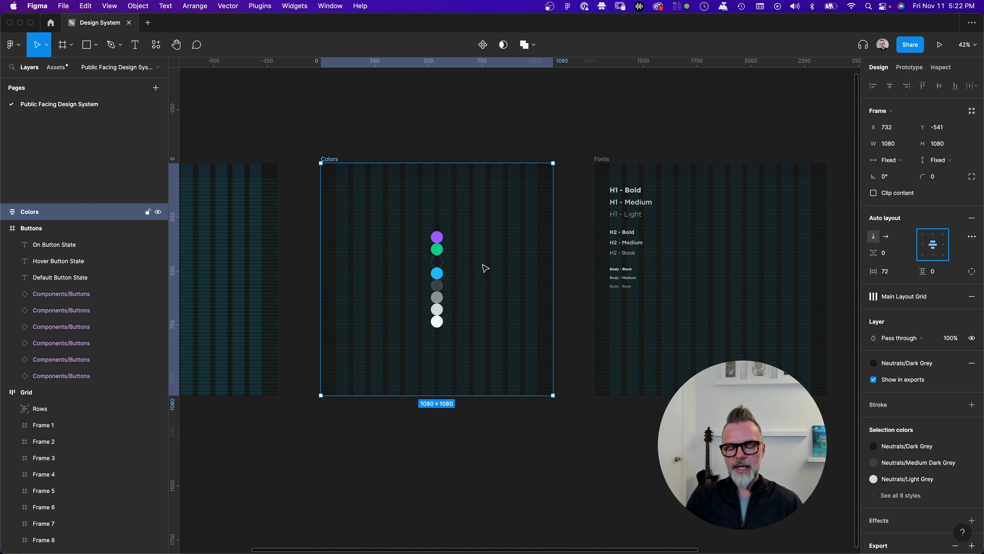
{"action": "left_click", "coordinate": [887, 237]}
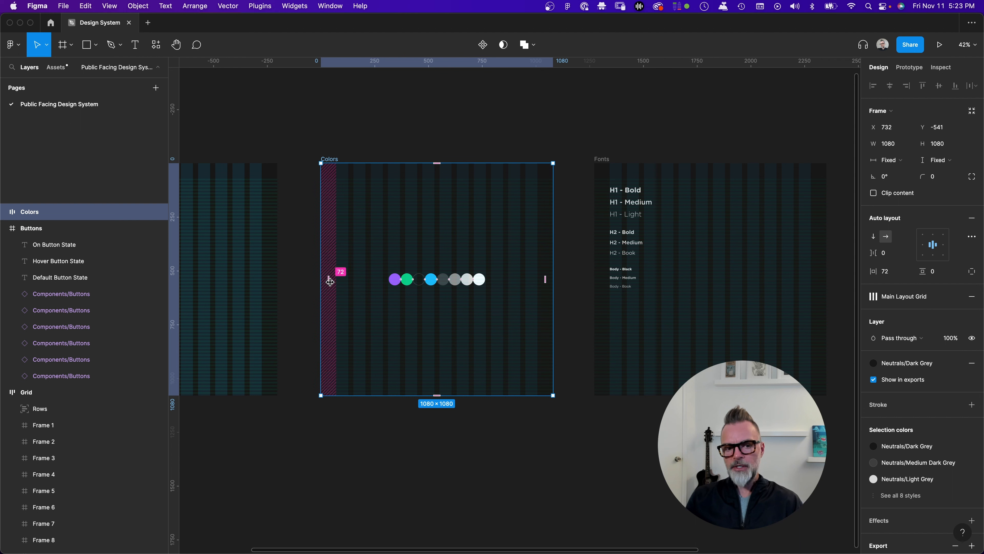
Step: In the advanced layout settings, set the spacing mode to Space between and return it to Packed
{"action": "left_click", "coordinate": [971, 237]}
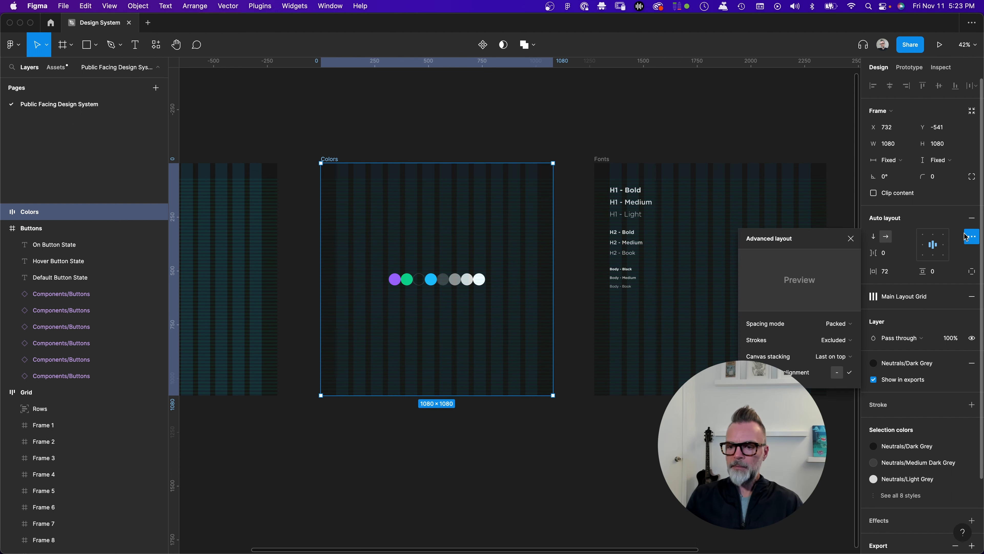
{"action": "left_click", "coordinate": [846, 328]}
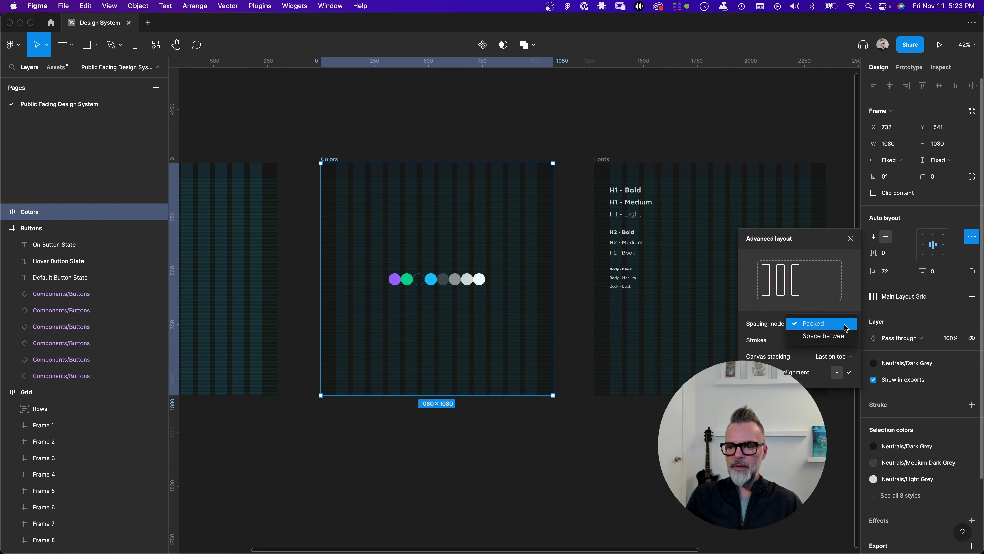
{"action": "left_click", "coordinate": [846, 336]}
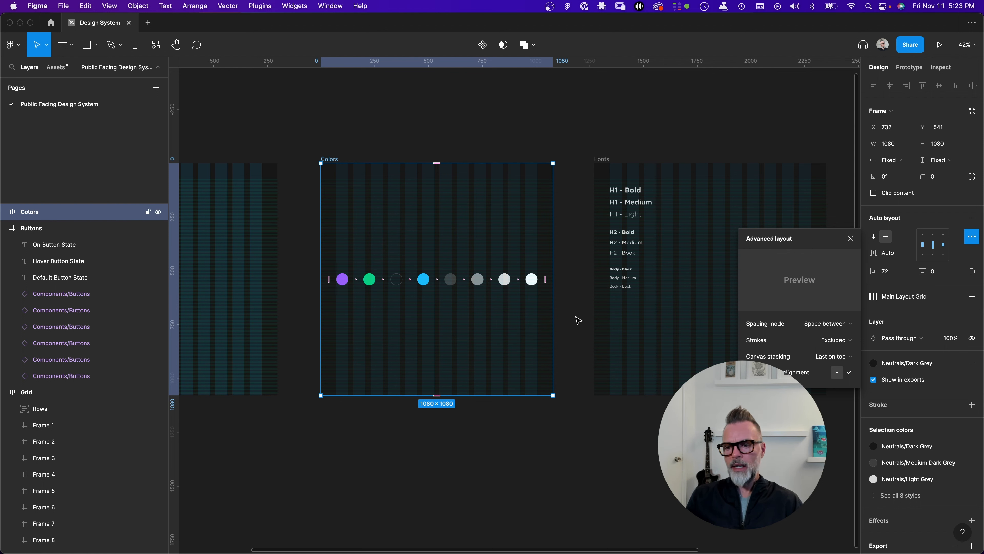
{"action": "left_click", "coordinate": [843, 325]}
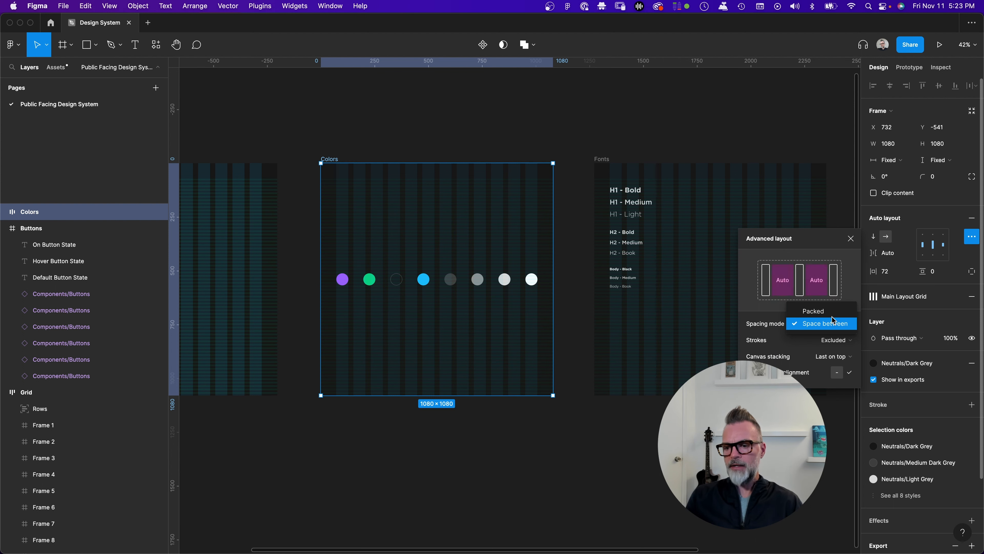
{"action": "left_click", "coordinate": [832, 317]}
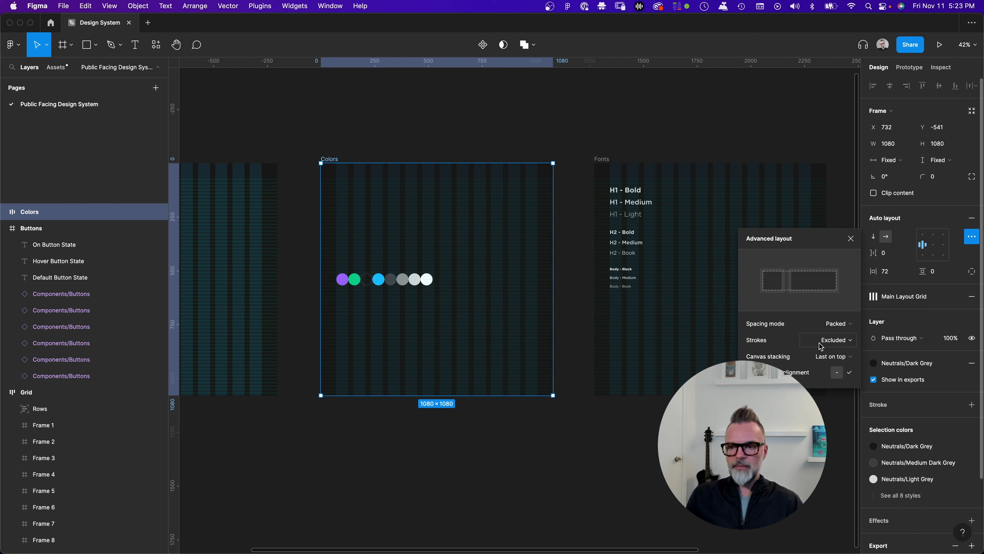
Step: Review the advanced layout choices for strokes and canvas stacking, keeping strokes excluded and Last on top
{"action": "left_click", "coordinate": [834, 342]}
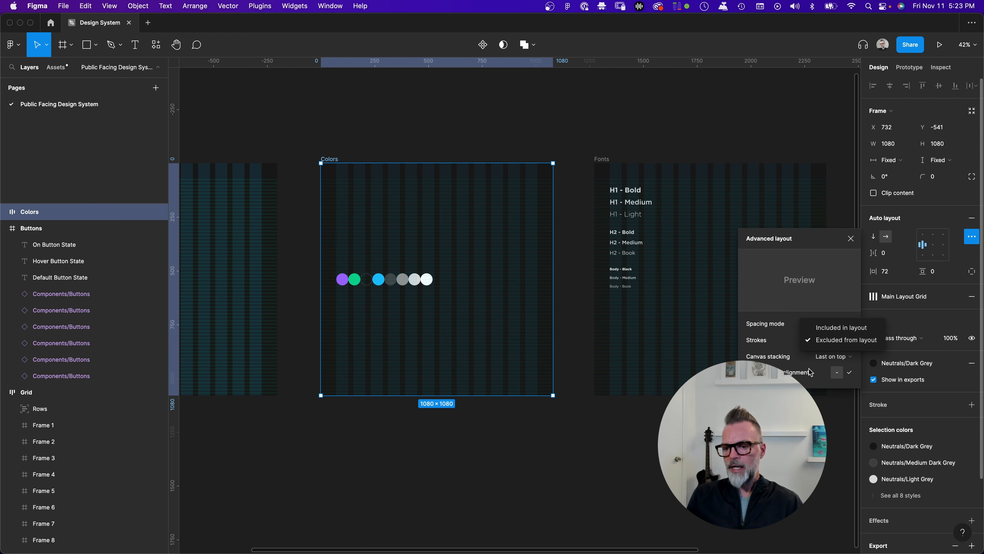
{"action": "left_click", "coordinate": [799, 360]}
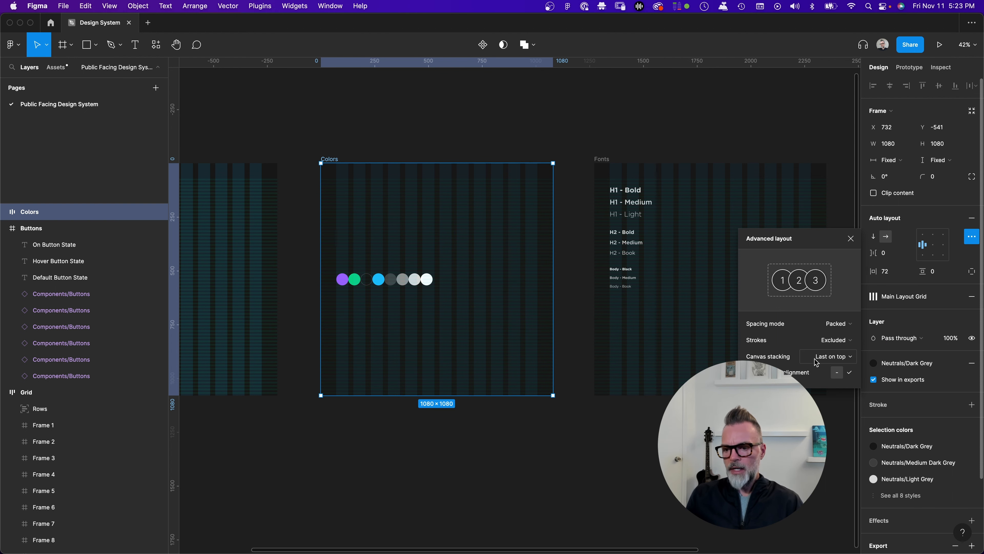
{"action": "left_click", "coordinate": [833, 360]}
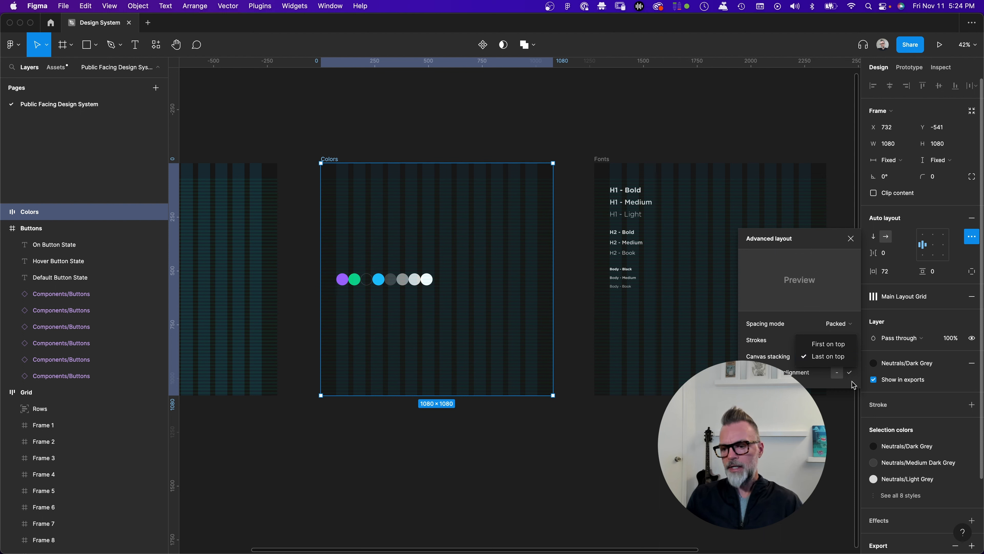
{"action": "left_click", "coordinate": [833, 357]}
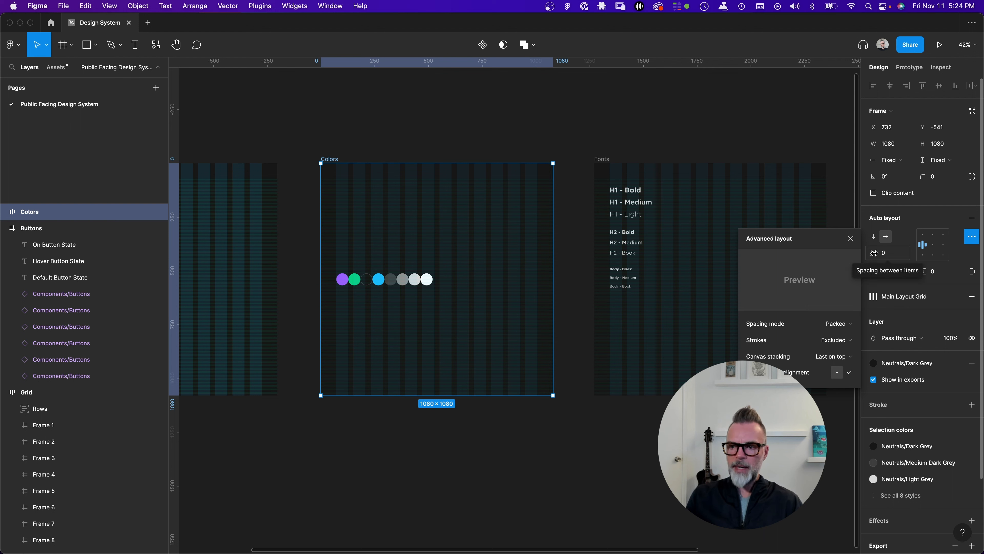
Step: Overlap the color swatches by reducing the spacing between items to -24
{"action": "left_click_drag", "start_coordinate": [873, 253], "coordinate": [855, 253]}
{"action": "scroll", "coordinate": [374, 282], "scroll_direction": "up", "scroll_amount": 5}
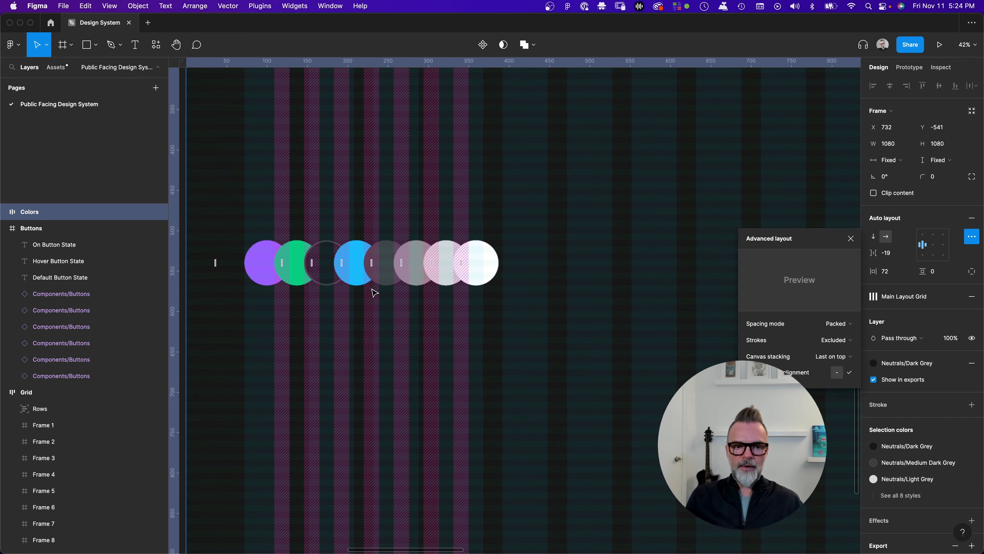
{"action": "scroll", "coordinate": [395, 304], "scroll_direction": "down", "scroll_amount": 5}
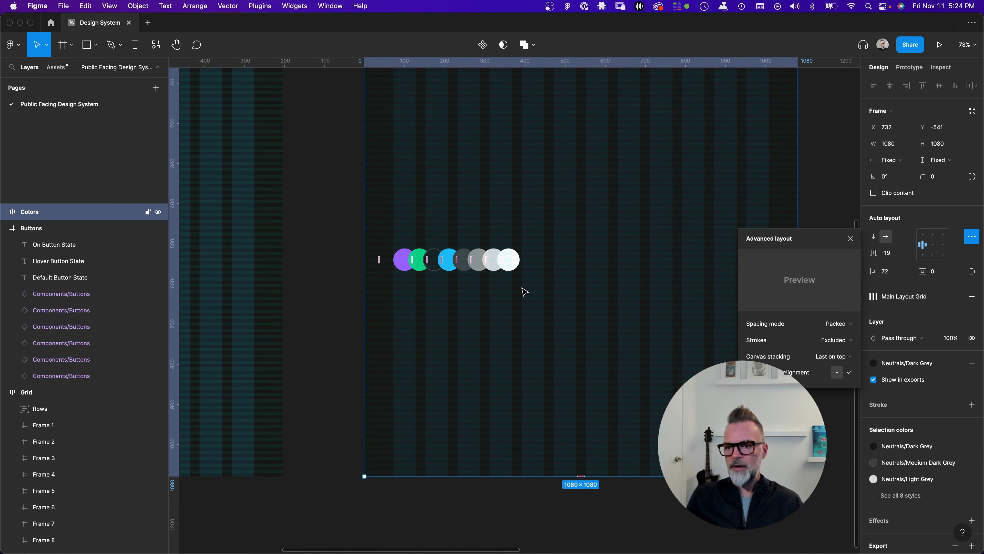
{"action": "left_click_drag", "start_coordinate": [875, 253], "coordinate": [870, 253]}
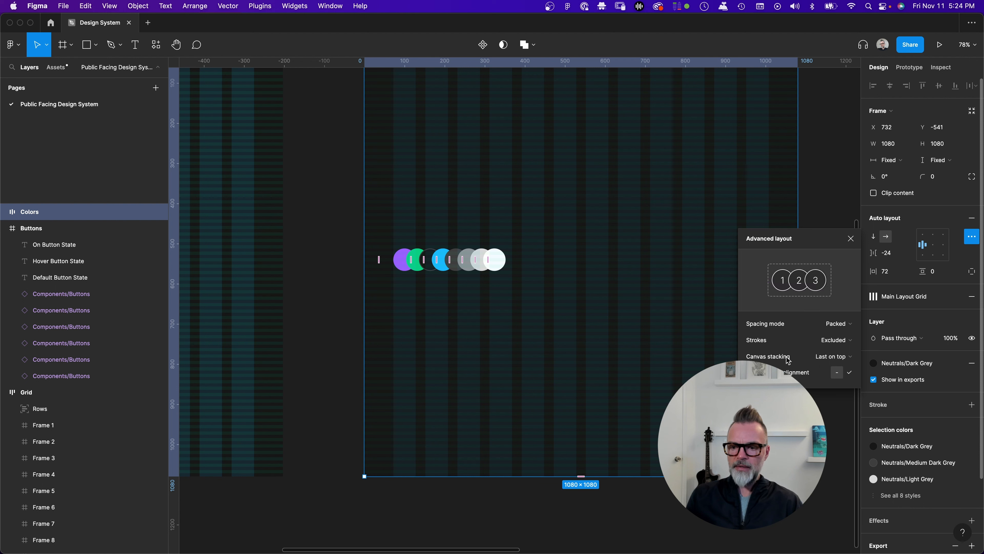
Step: Set the canvas stacking of the overlapping swatches to First on top and return it to Last on top
{"action": "left_click", "coordinate": [827, 356]}
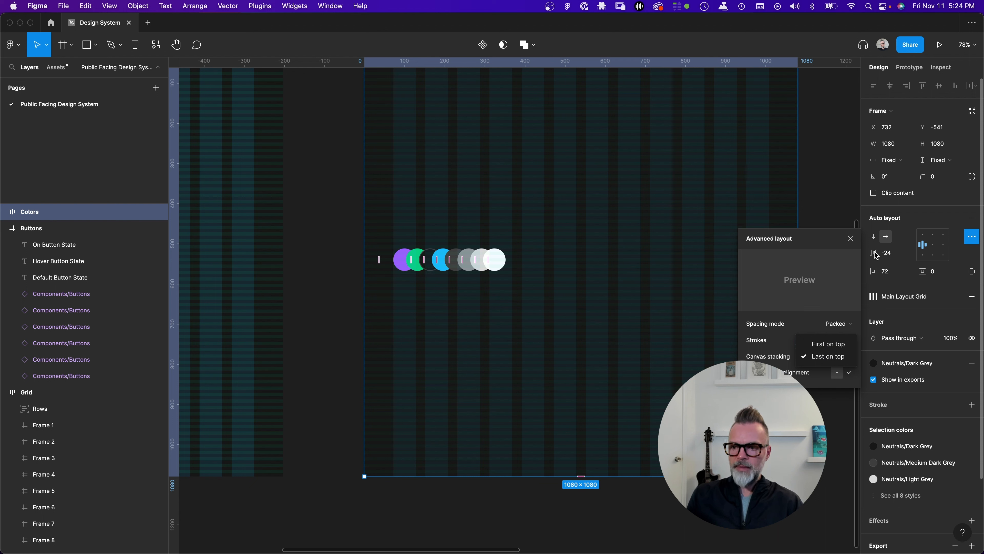
{"action": "left_click", "coordinate": [831, 345]}
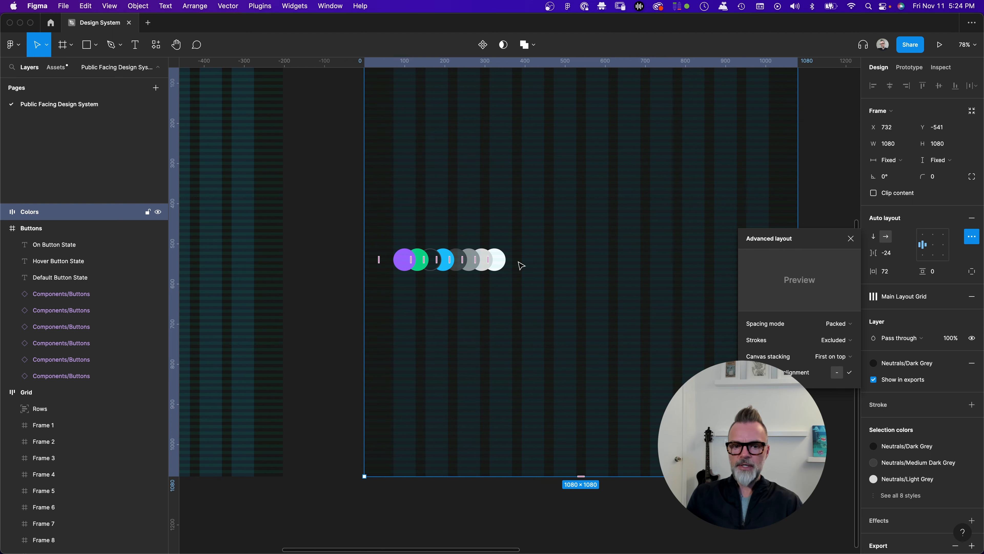
{"action": "left_click", "coordinate": [850, 357]}
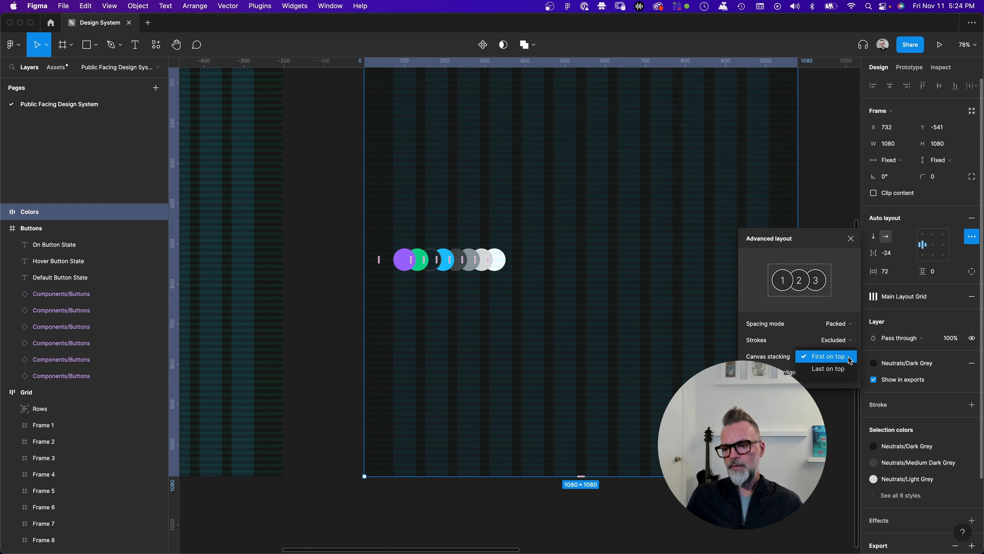
{"action": "left_click", "coordinate": [845, 373]}
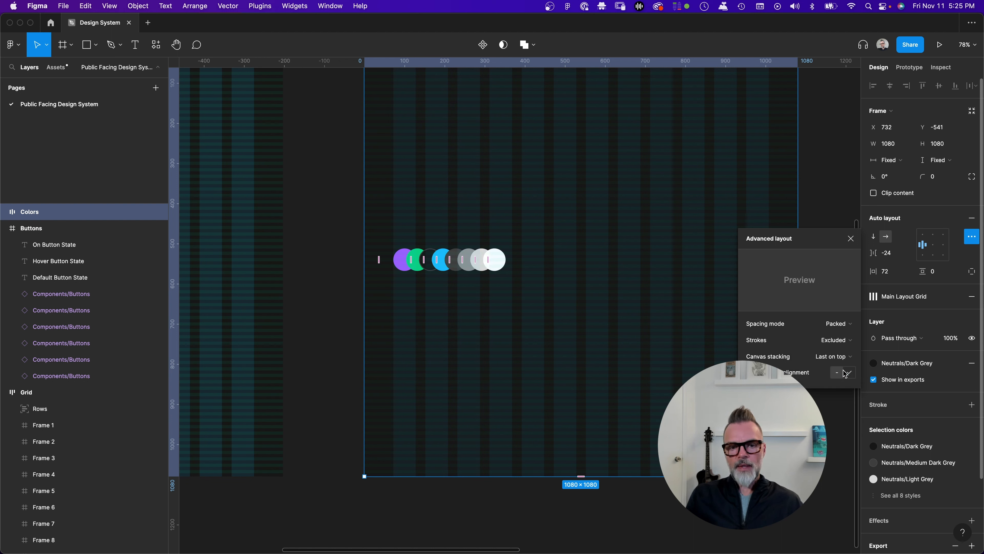
Step: Set the spacing between the color swatches to 24 and check their alignment with the layout grid columns
{"action": "left_click", "coordinate": [901, 255]}
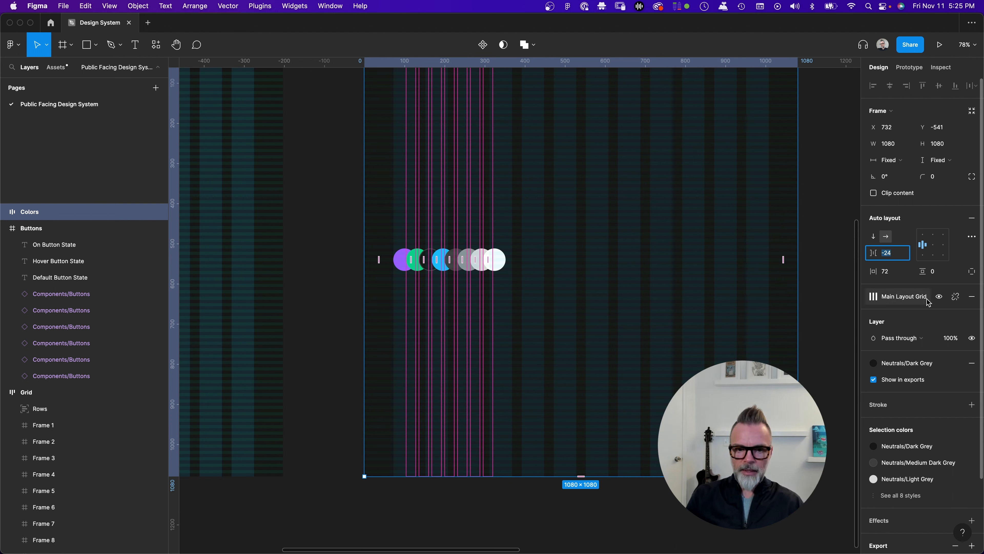
{"action": "key", "text": "Return"}
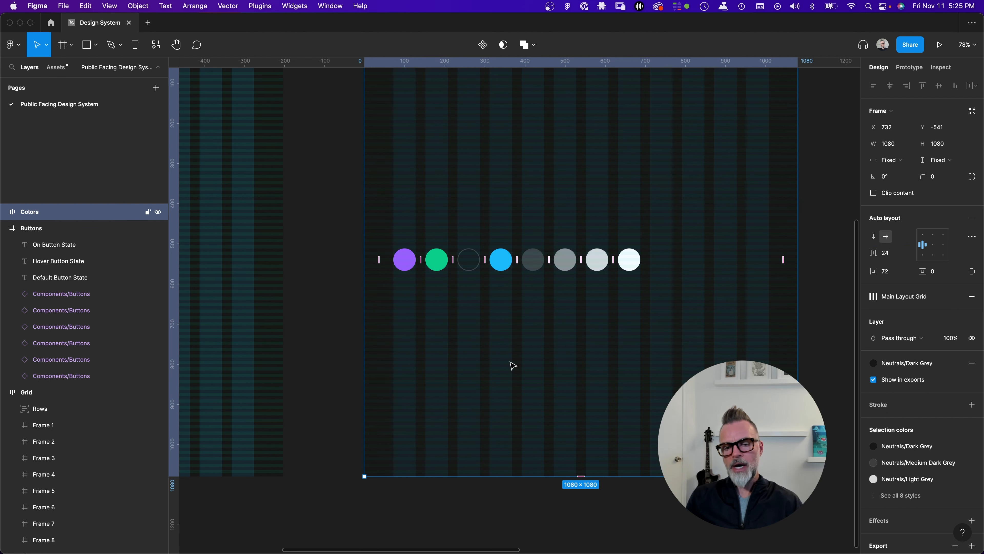
{"action": "scroll", "coordinate": [529, 361], "scroll_direction": "up", "scroll_amount": 3}
{"action": "scroll", "coordinate": [529, 361], "scroll_direction": "right", "scroll_amount": 1}
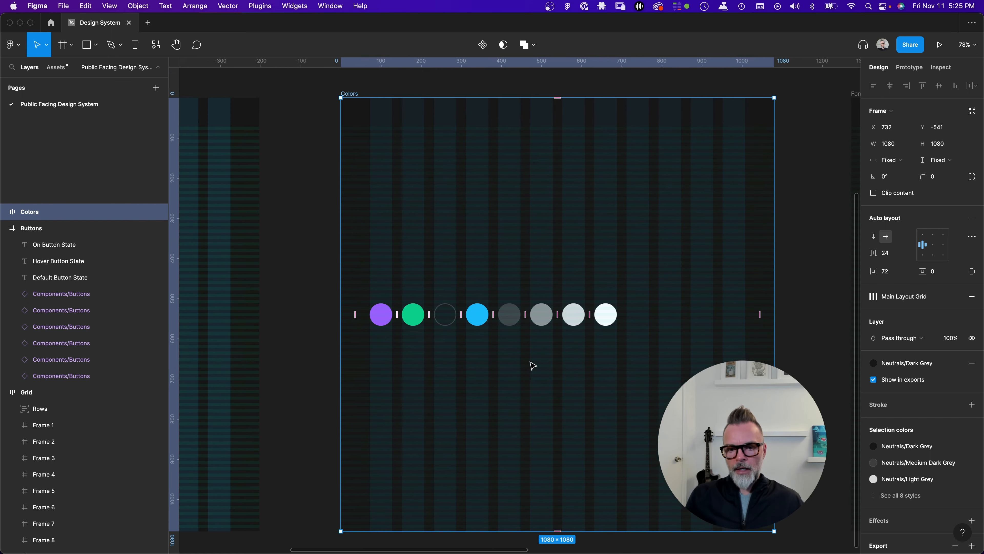
{"action": "scroll", "coordinate": [532, 364], "scroll_direction": "up", "scroll_amount": 2}
{"action": "scroll", "coordinate": [532, 365], "scroll_direction": "right", "scroll_amount": 1}
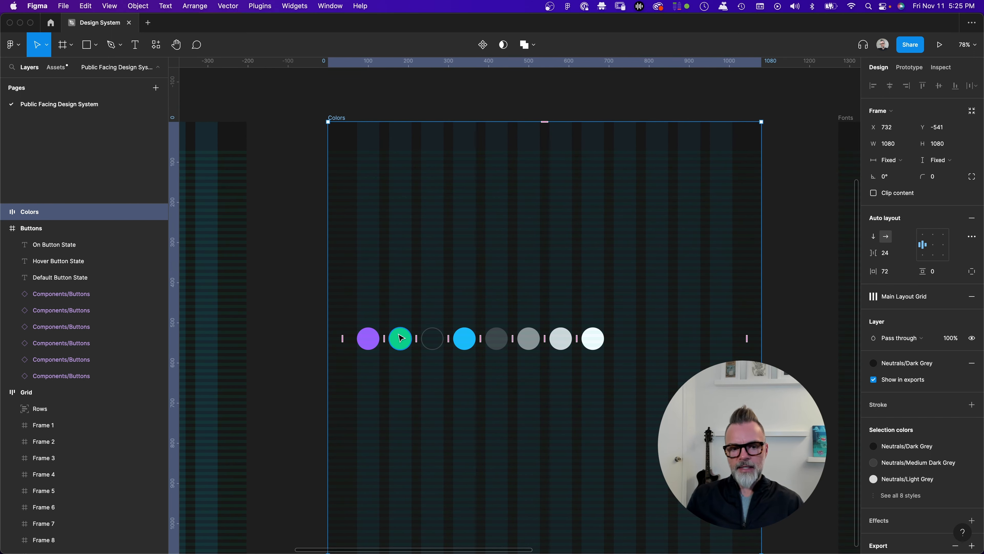
Step: Align the color swatches to the top left of the Colors auto layout frame
{"action": "left_click", "coordinate": [793, 193]}
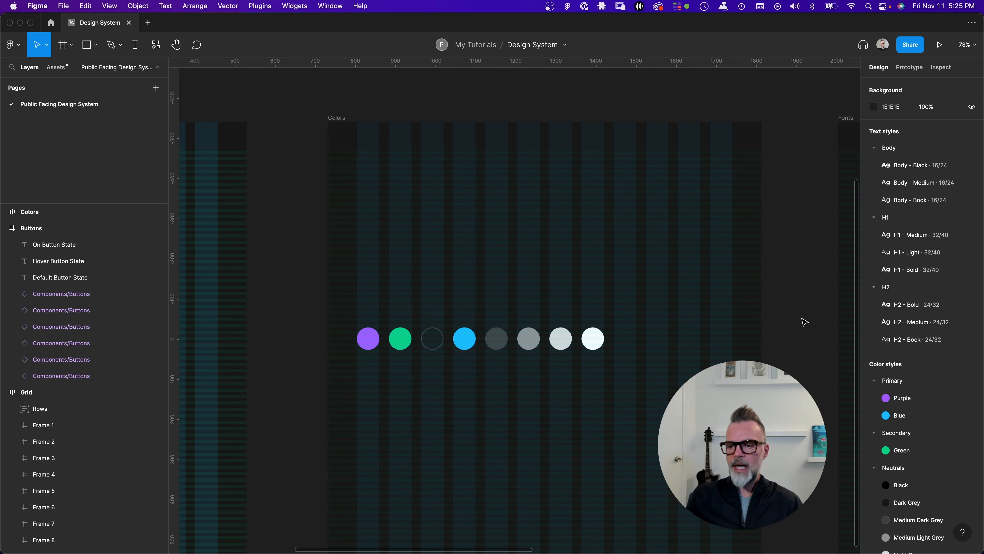
{"action": "left_click", "coordinate": [343, 115]}
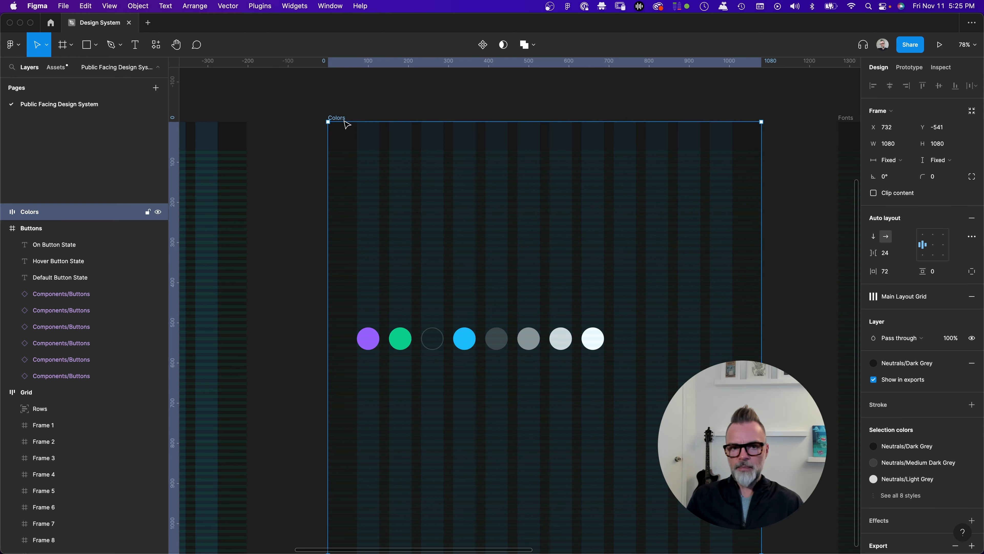
{"action": "left_click", "coordinate": [922, 236]}
{"action": "scroll", "coordinate": [924, 224], "scroll_direction": "down", "scroll_amount": 3}
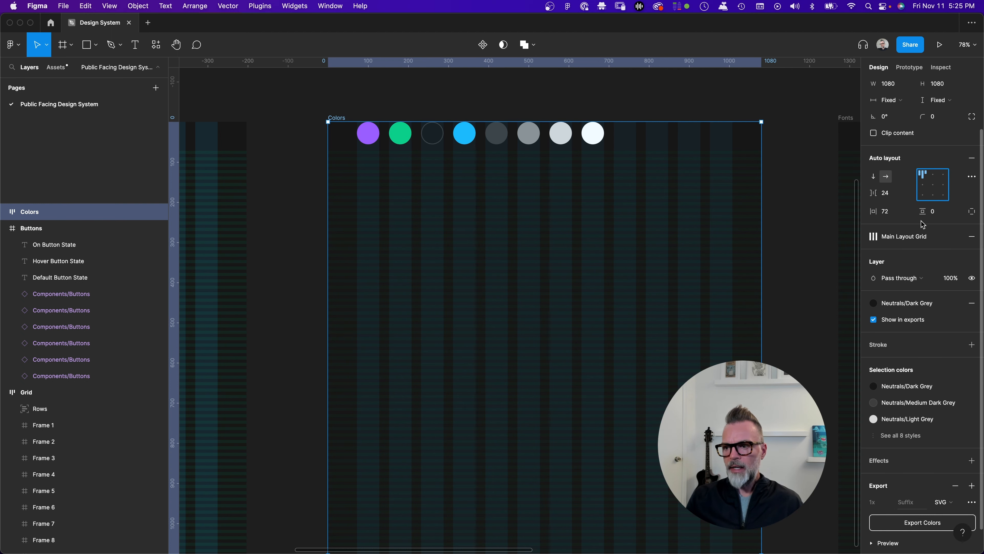
{"action": "scroll", "coordinate": [923, 224], "scroll_direction": "up", "scroll_amount": 4}
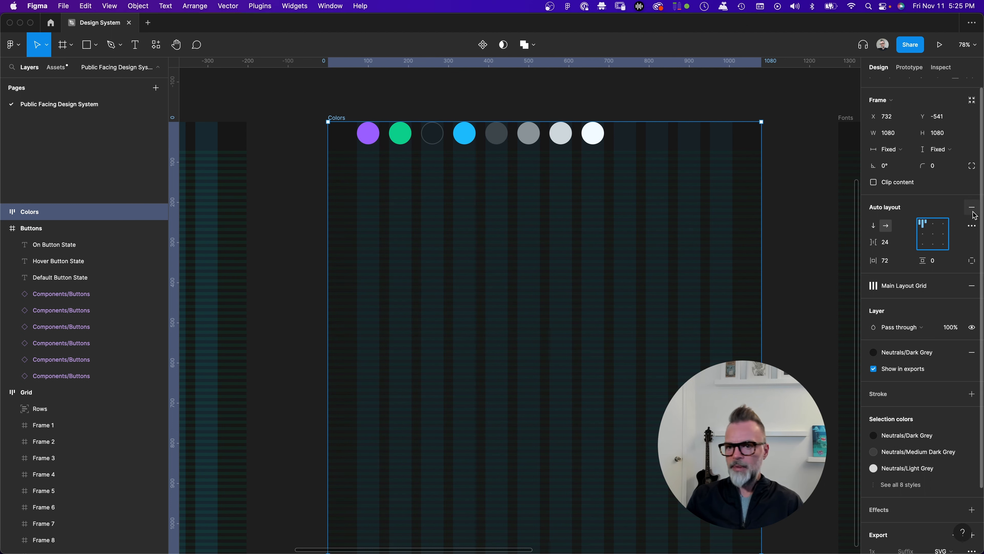
Step: Switch the Colors frame to individual side paddings and set its top padding to 72
{"action": "left_click", "coordinate": [972, 261]}
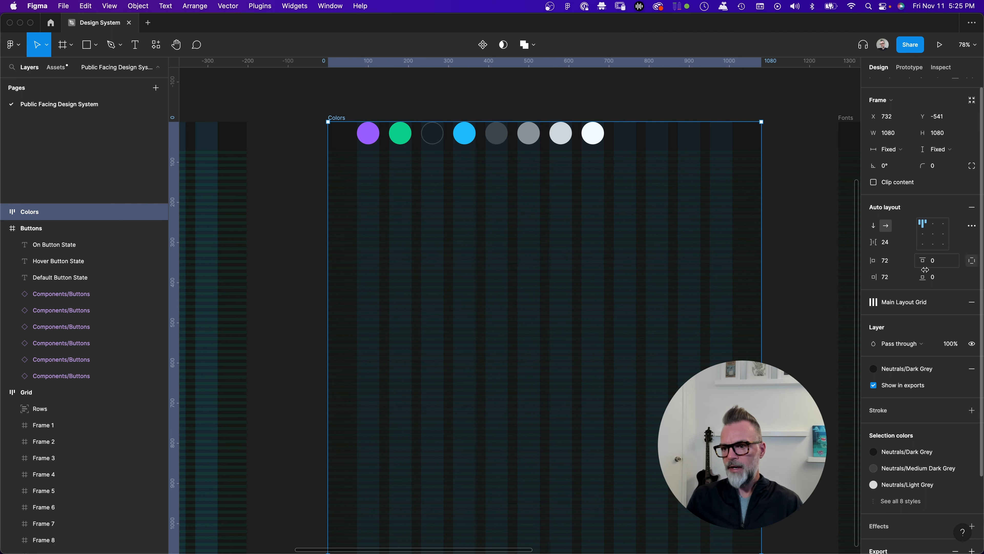
{"action": "left_click", "coordinate": [945, 267]}
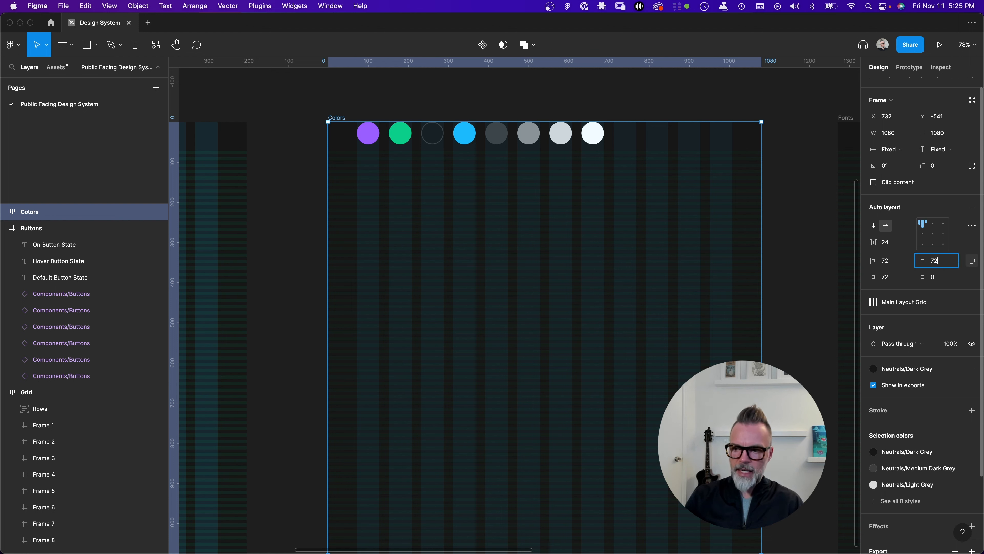
{"action": "type", "text": "72"}
{"action": "key", "text": "Return"}
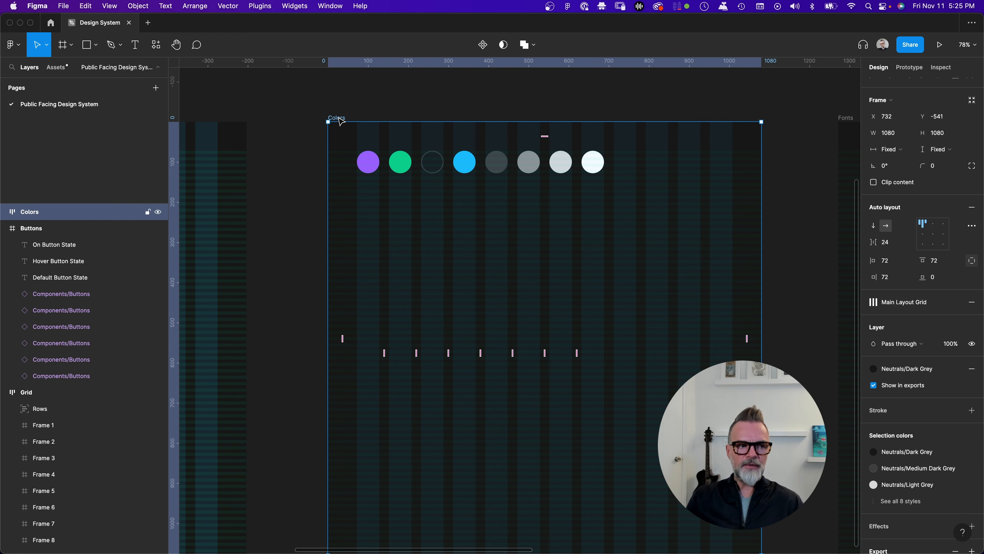
Step: Wrap all eight color swatches in their own nested auto layout frame inside the Colors frame
{"action": "left_click", "coordinate": [368, 163]}
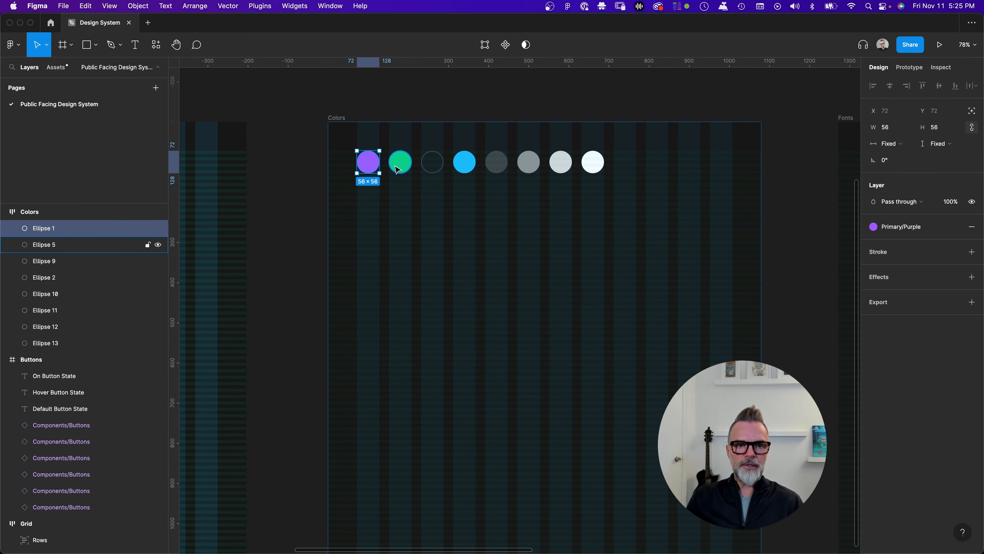
{"action": "left_click", "coordinate": [403, 169], "text": "shift"}
{"action": "left_click", "coordinate": [434, 167], "text": "shift"}
{"action": "left_click", "coordinate": [467, 167], "text": "shift"}
{"action": "left_click", "coordinate": [499, 168], "text": "shift"}
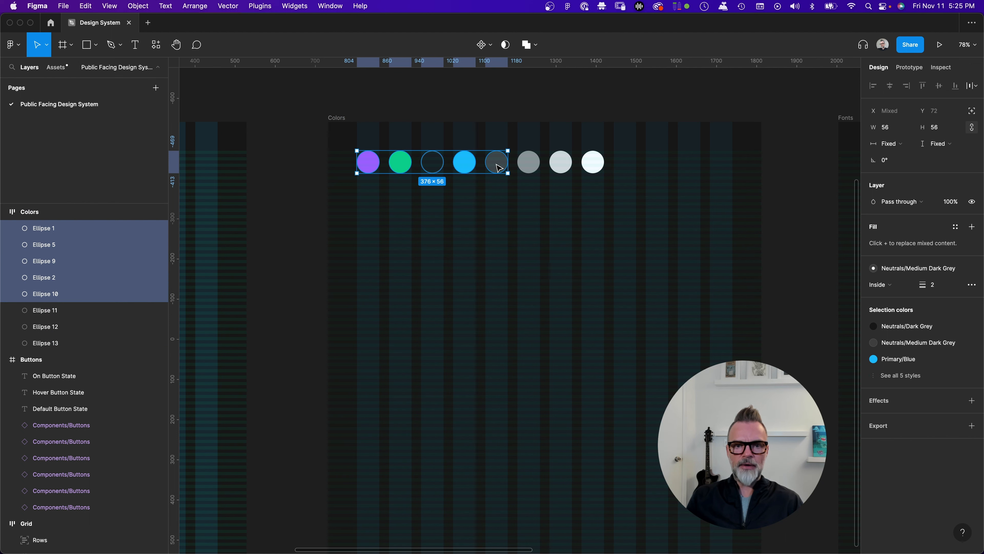
{"action": "left_click", "coordinate": [531, 167], "text": "shift"}
{"action": "left_click", "coordinate": [563, 165], "text": "shift"}
{"action": "left_click", "coordinate": [592, 165], "text": "shift"}
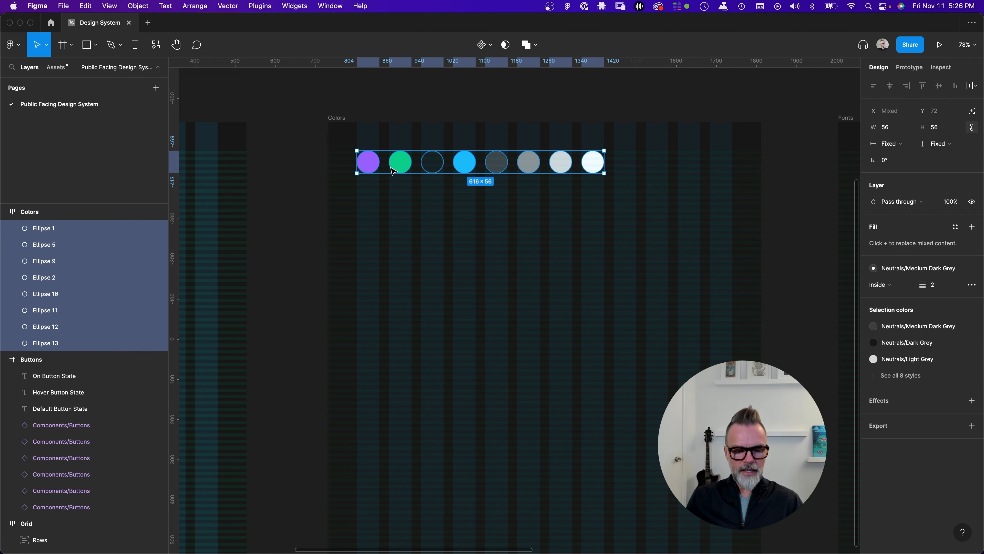
{"action": "key", "text": "shift+a"}
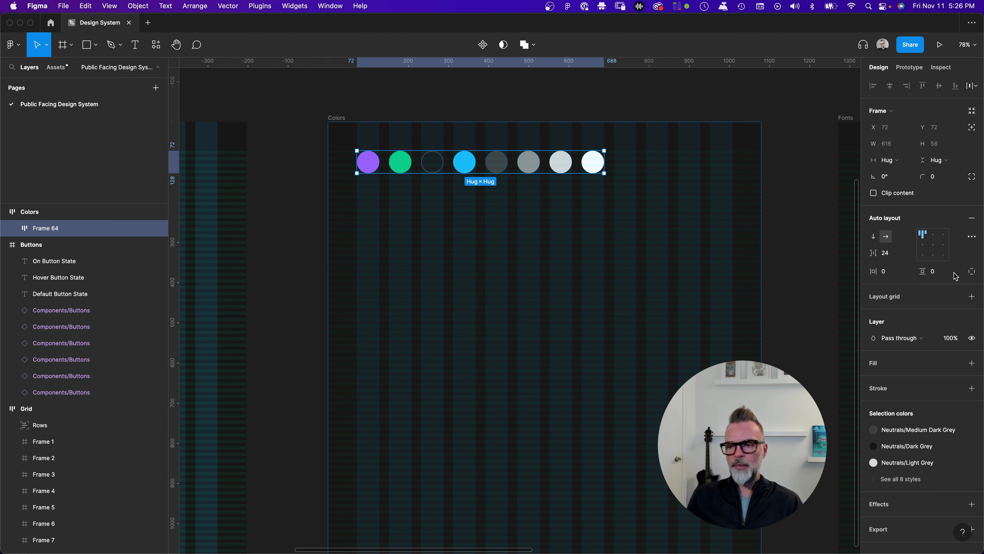
Step: Give the nested swatch row individual side paddings with a top padding of 40
{"action": "left_click", "coordinate": [970, 270]}
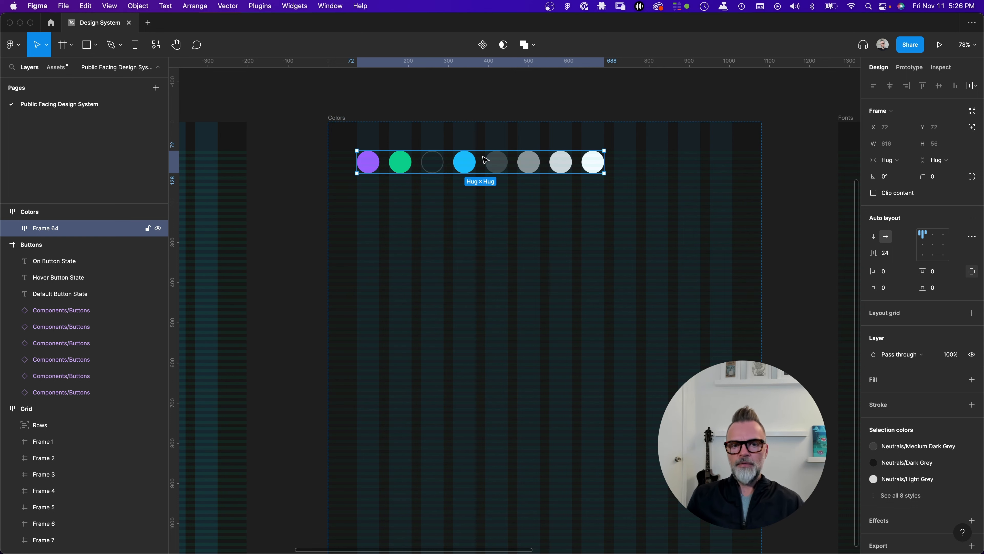
{"action": "left_click", "coordinate": [945, 275]}
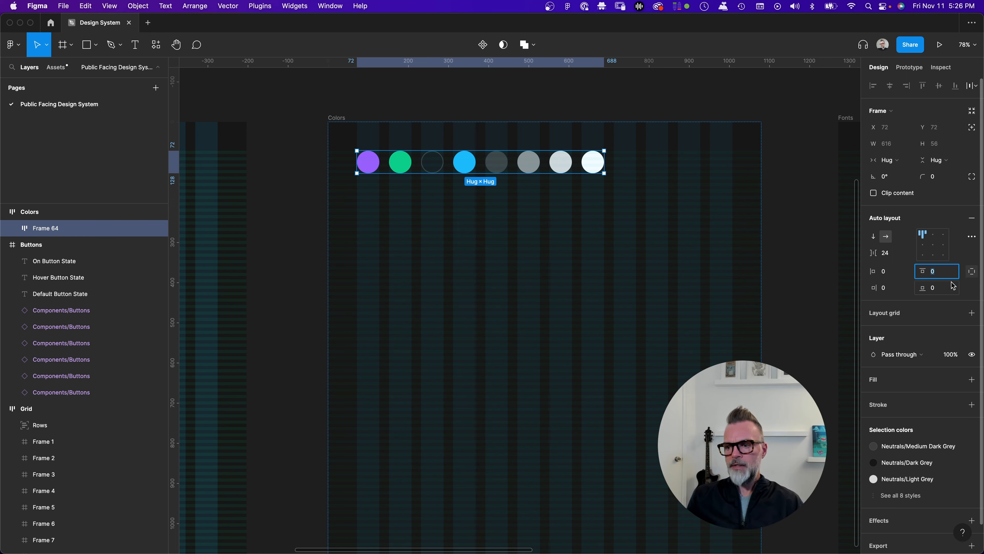
{"action": "type", "text": "40"}
{"action": "key", "text": "Return"}
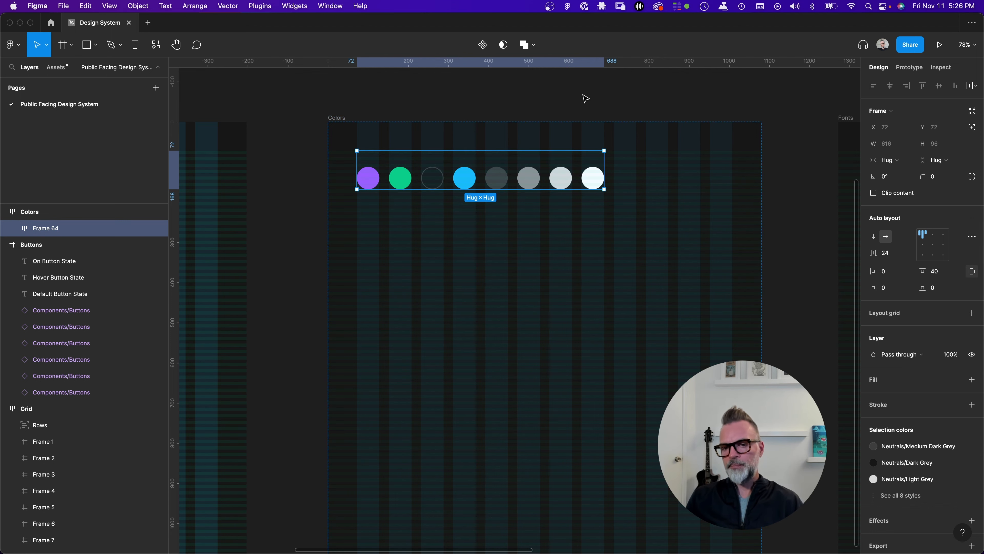
{"action": "key", "text": "Escape"}
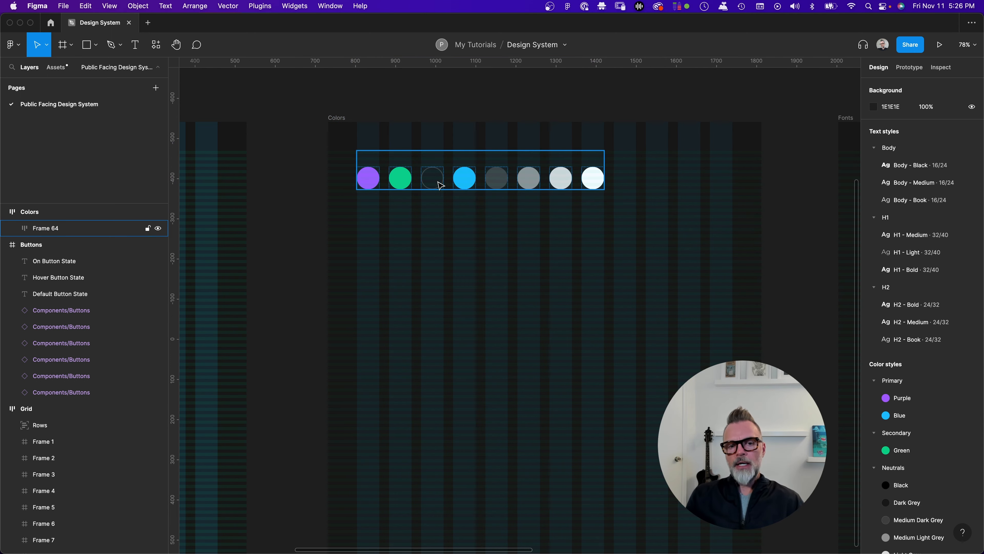
Step: Set the nested swatch row's horizontal resizing to Fill container so it spans the Colors frame between its side paddings
{"action": "left_click", "coordinate": [572, 169]}
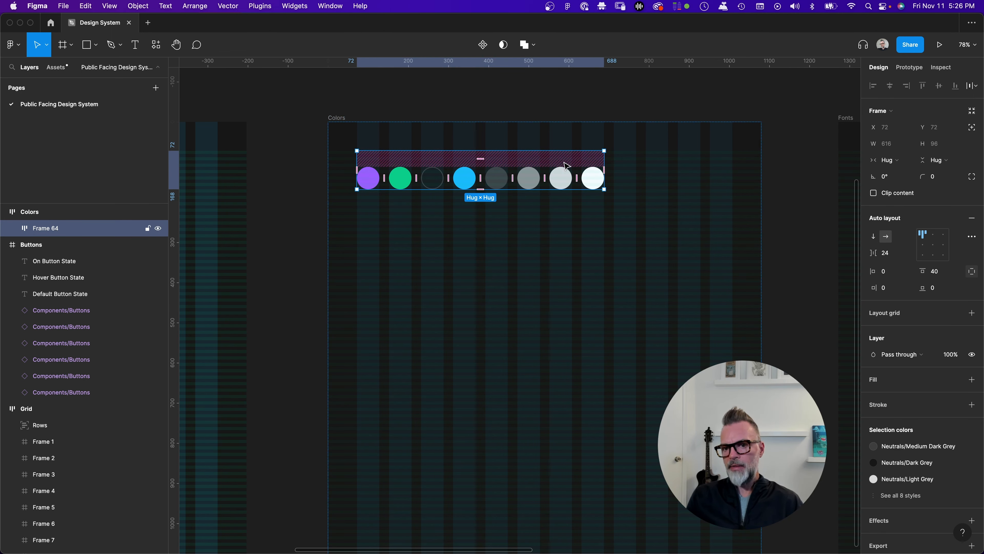
{"action": "left_click", "coordinate": [604, 170]}
{"action": "left_click", "coordinate": [546, 178]}
{"action": "left_click", "coordinate": [565, 162]}
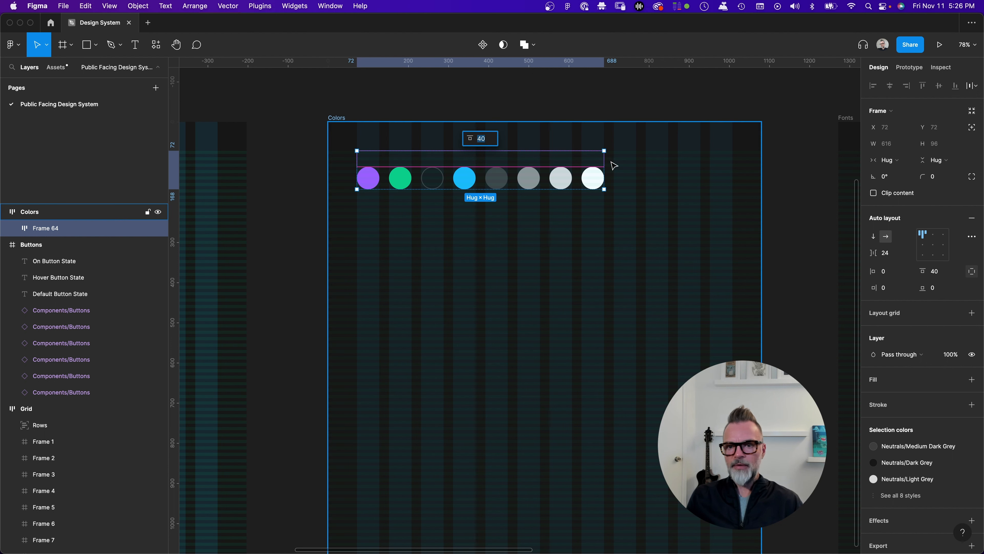
{"action": "left_click", "coordinate": [889, 161]}
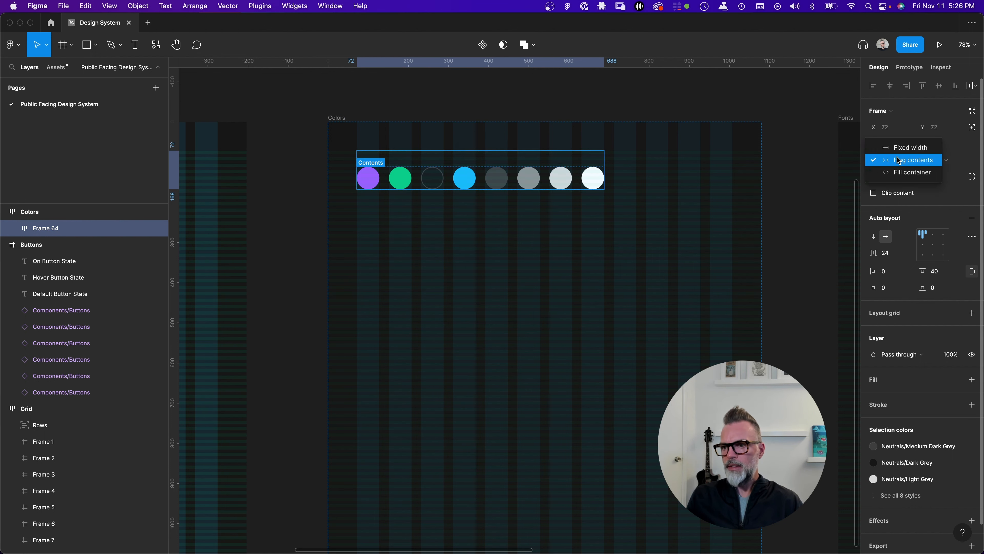
{"action": "left_click", "coordinate": [902, 173]}
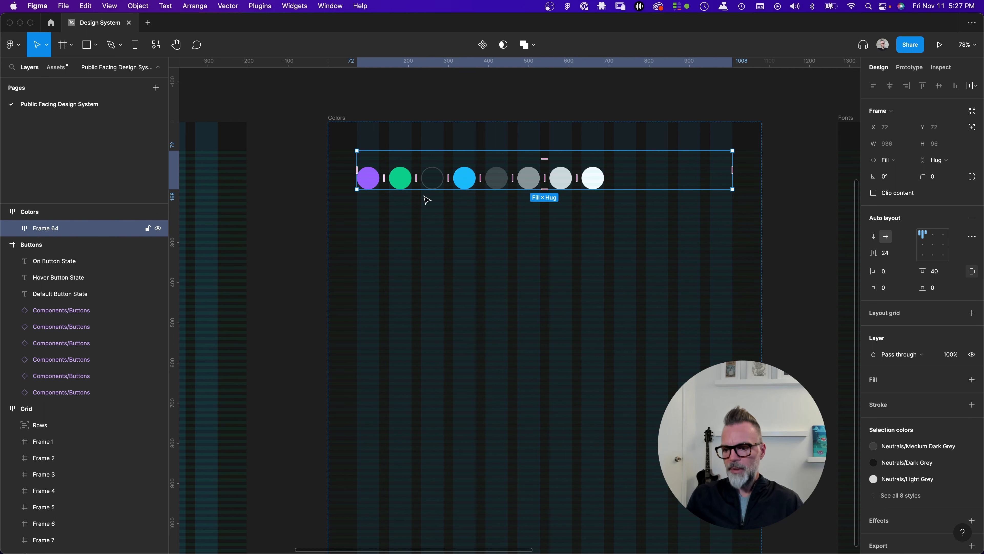
{"action": "scroll", "coordinate": [393, 225], "scroll_direction": "down", "scroll_amount": 5}
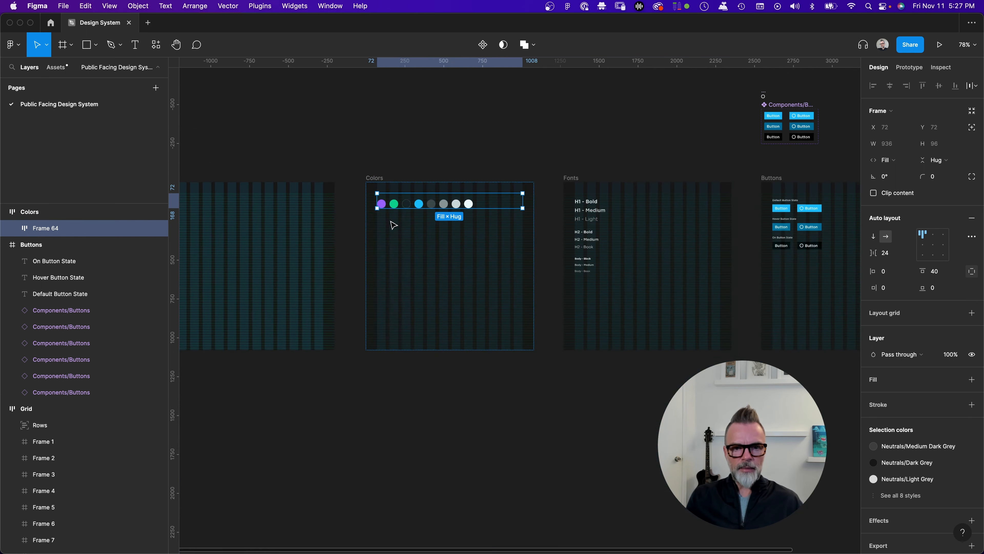
Step: Reorder the swatches in the Colors frame to purple, blue, green, dark grey, leaving the remaining neutrals after them
{"action": "scroll", "coordinate": [393, 225], "scroll_direction": "up", "scroll_amount": 5}
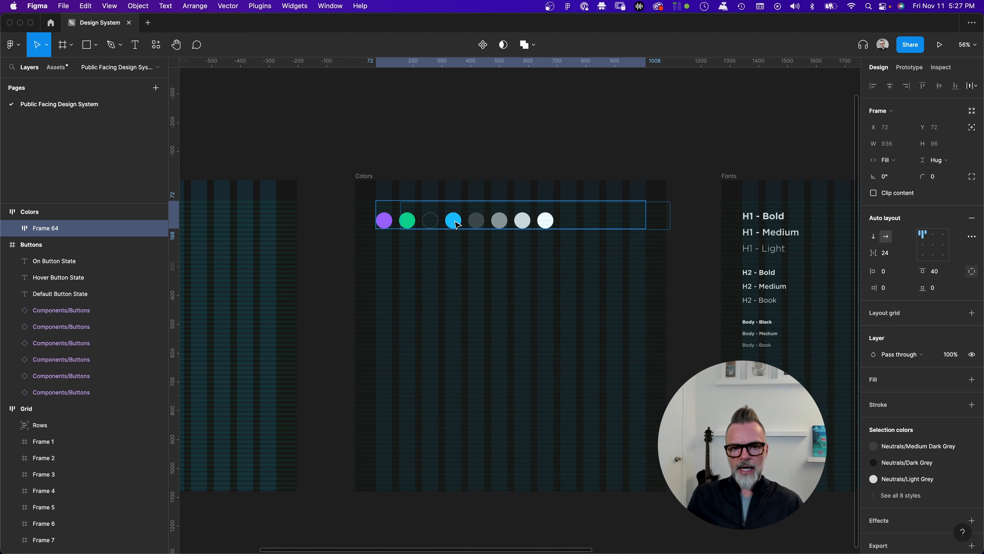
{"action": "left_click", "coordinate": [431, 223]}
{"action": "left_click_drag", "start_coordinate": [432, 224], "coordinate": [463, 225]}
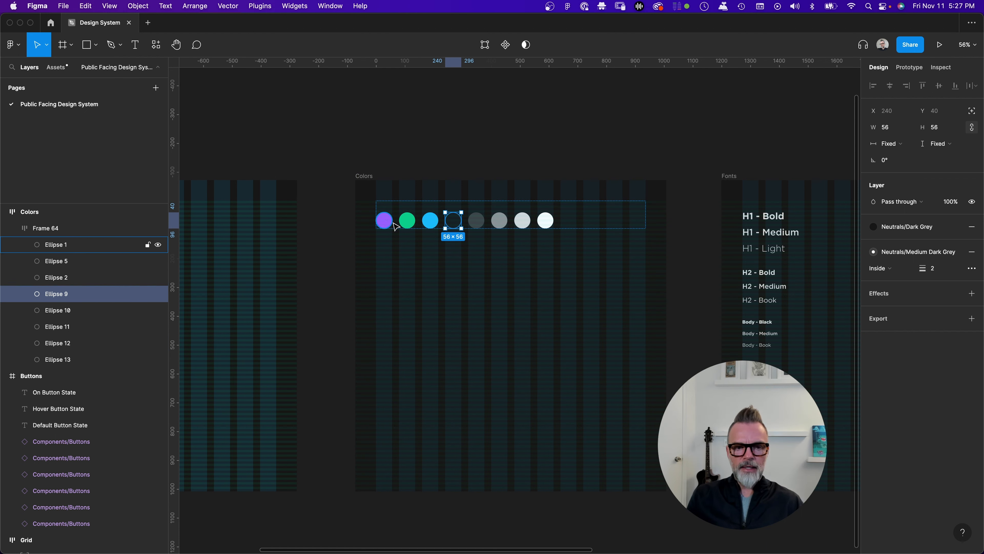
{"action": "left_click_drag", "start_coordinate": [409, 223], "coordinate": [429, 225]}
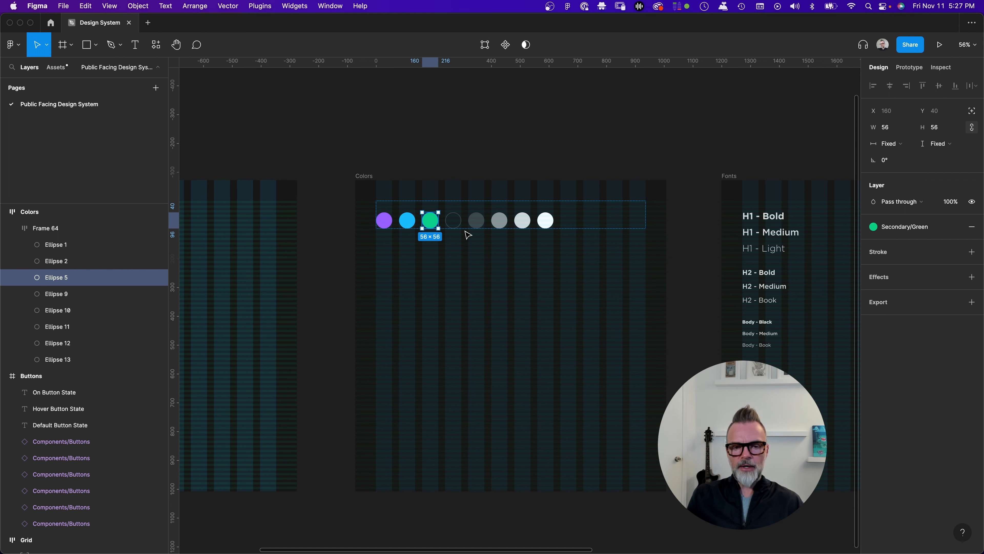
{"action": "left_click", "coordinate": [458, 223]}
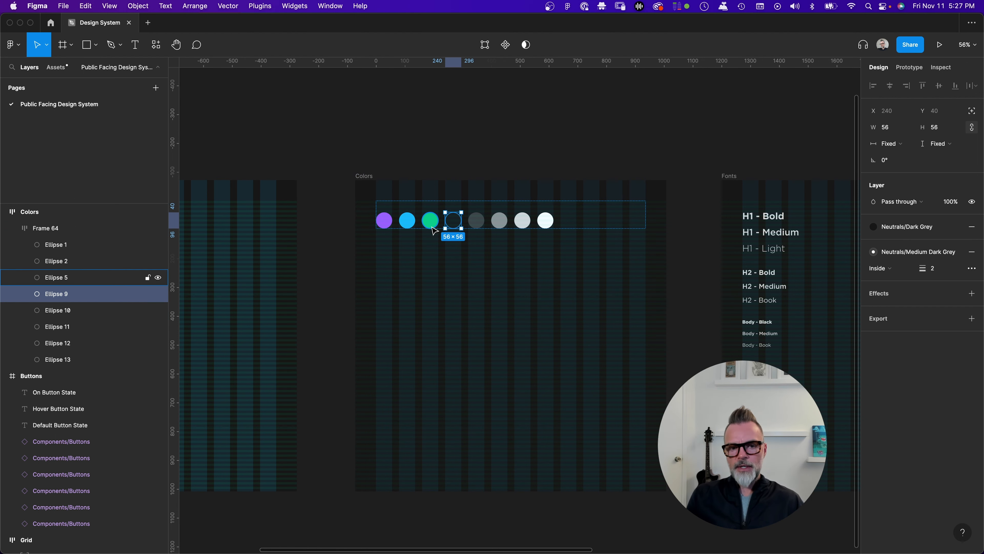
{"action": "left_click", "coordinate": [514, 166]}
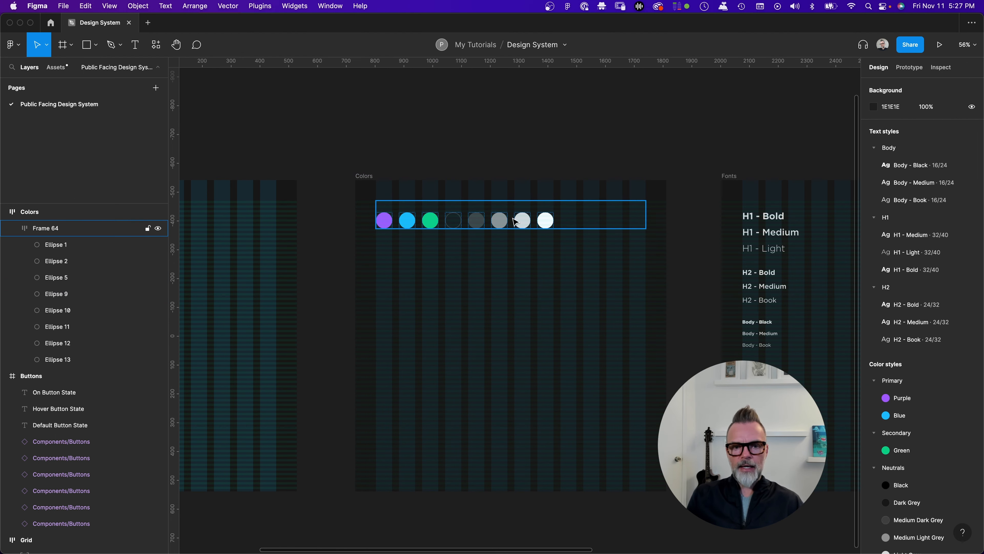
Step: Duplicate the swatch row inside the Colors frame and stack the two rows by setting that frame's auto layout to vertical
{"action": "left_click", "coordinate": [586, 221]}
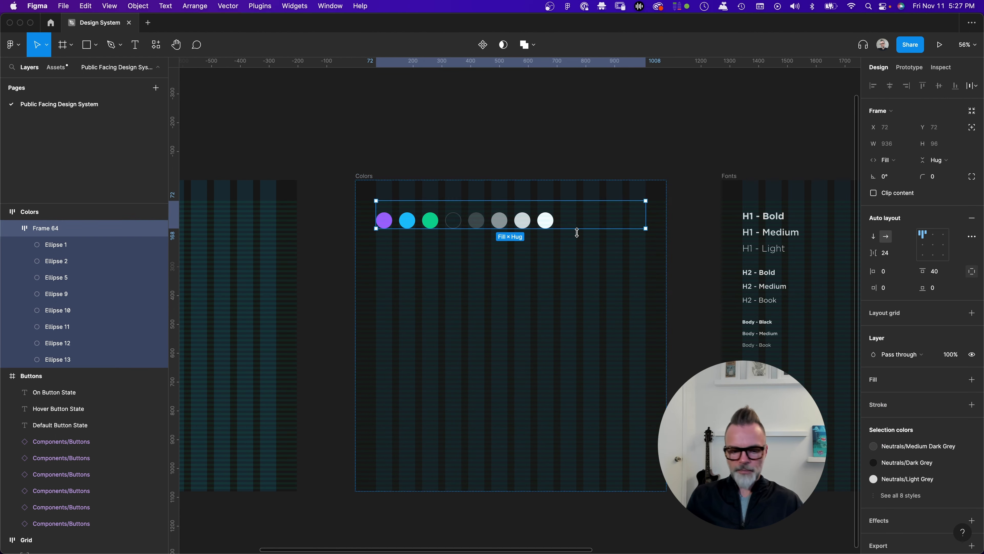
{"action": "key", "text": "super+d"}
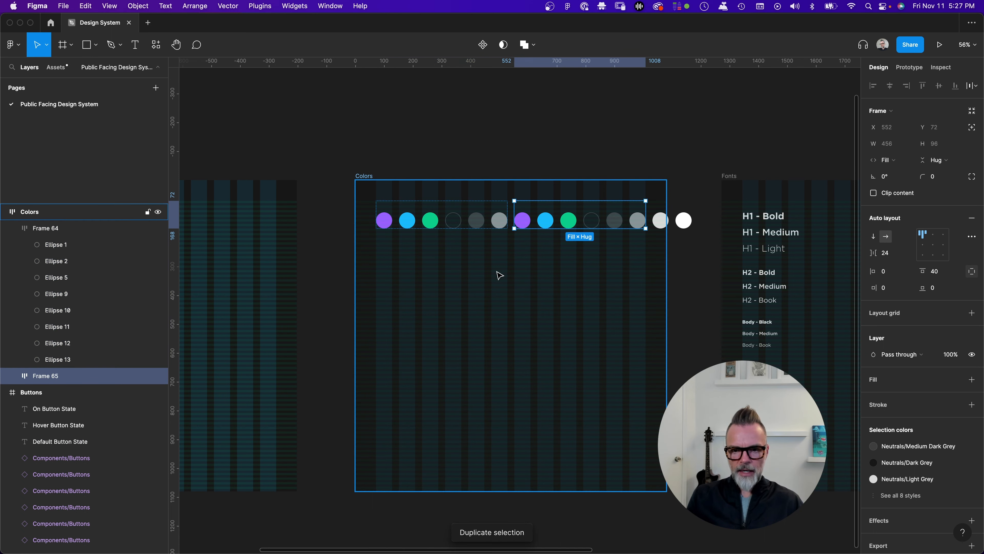
{"action": "key", "text": "super+z"}
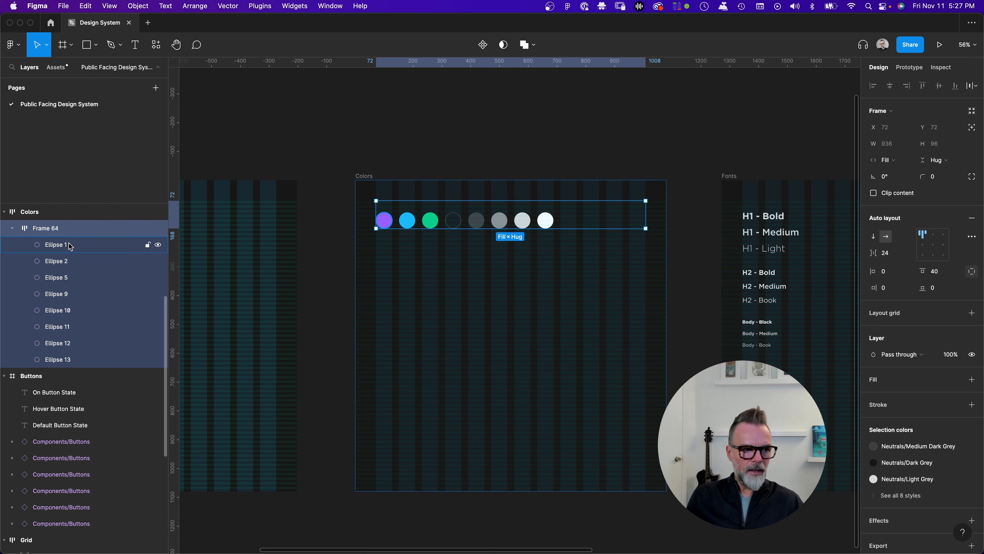
{"action": "left_click", "coordinate": [13, 228]}
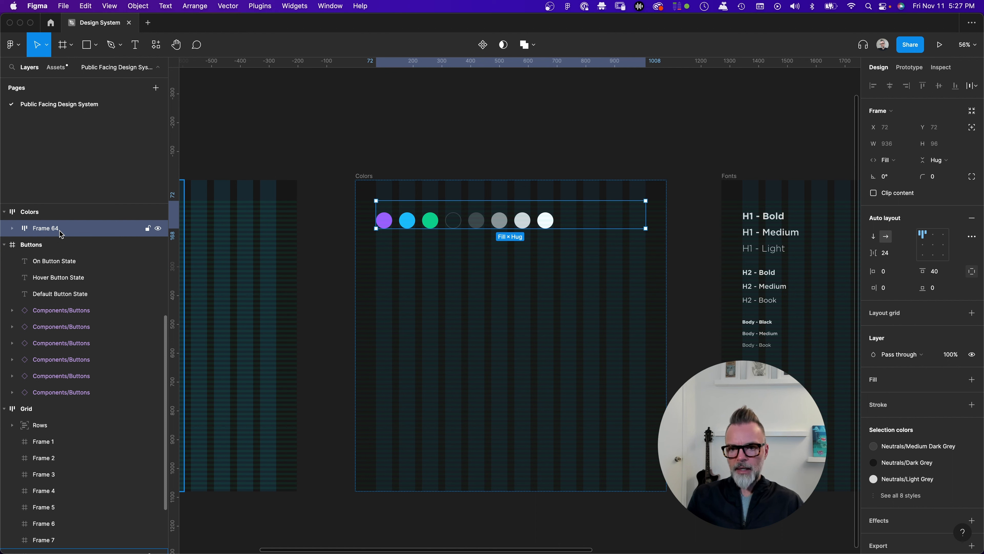
{"action": "key", "text": "super+d"}
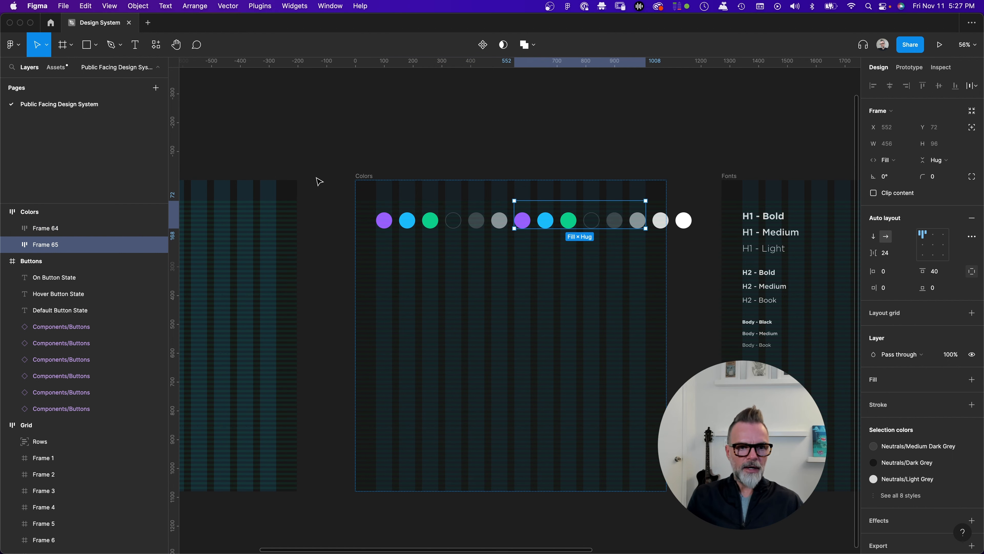
{"action": "left_click", "coordinate": [362, 176]}
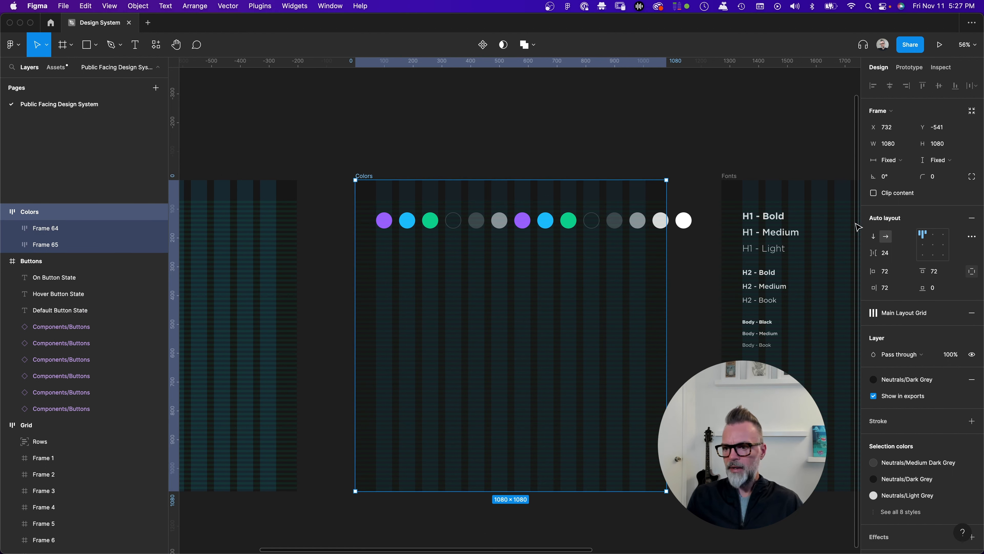
{"action": "left_click", "coordinate": [874, 240]}
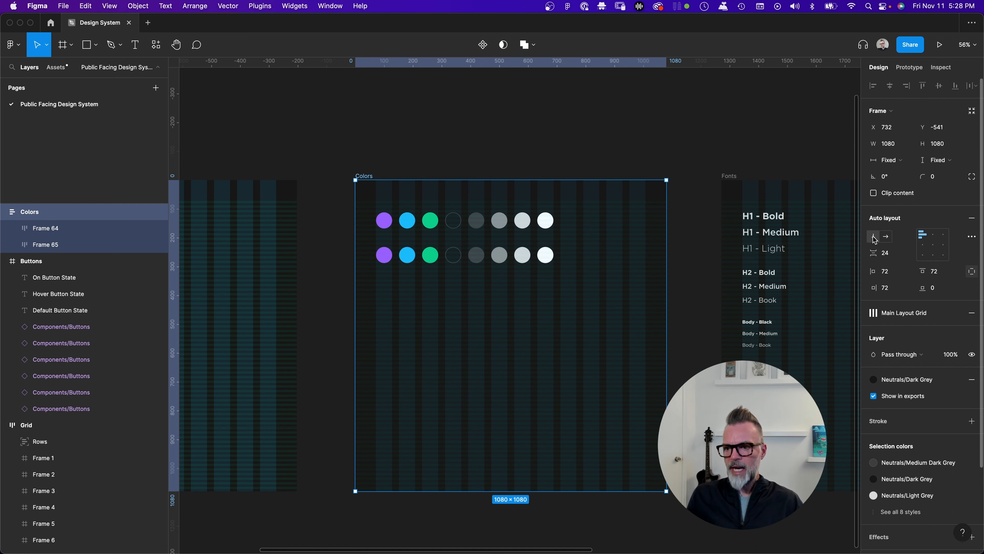
{"action": "left_click", "coordinate": [416, 147]}
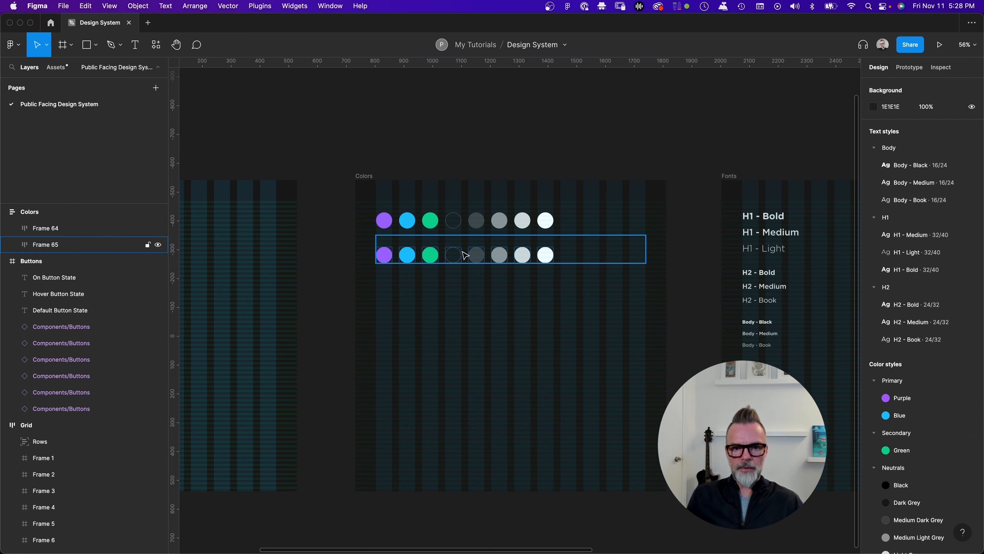
Step: Set the top padding of the duplicated swatch row to 0
{"action": "left_click", "coordinate": [450, 259]}
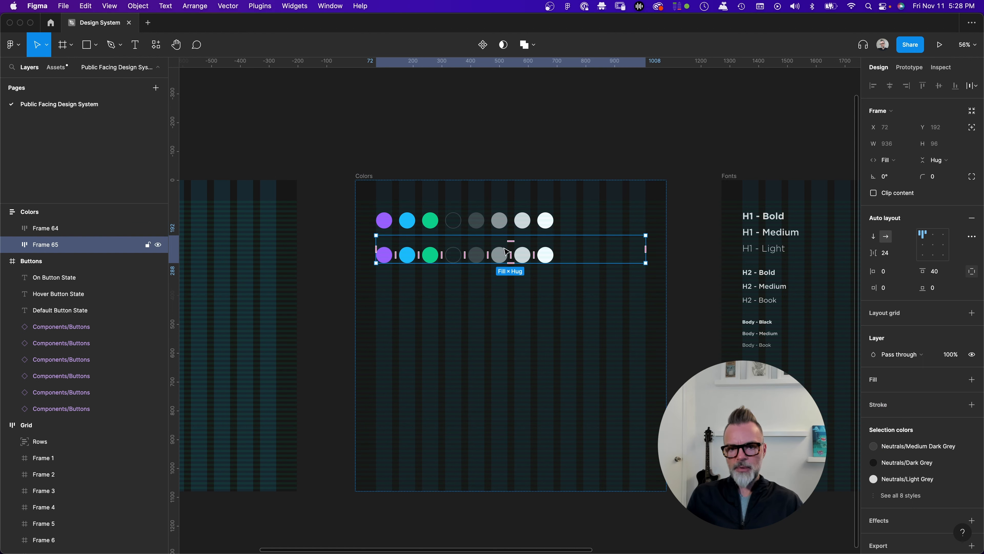
{"action": "left_click_drag", "start_coordinate": [510, 243], "coordinate": [512, 232]}
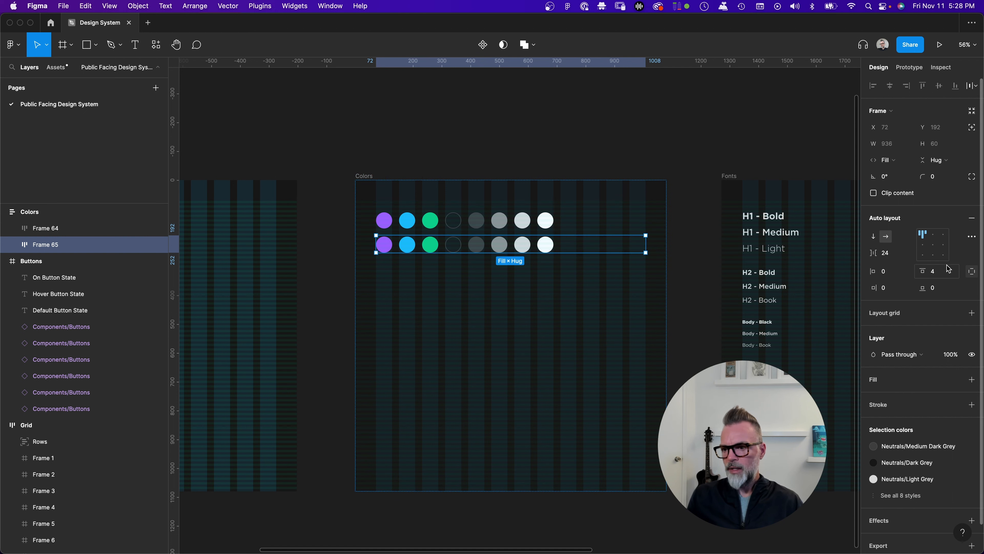
{"action": "left_click", "coordinate": [942, 276]}
{"action": "type", "text": "0"}
{"action": "key", "text": "Return"}
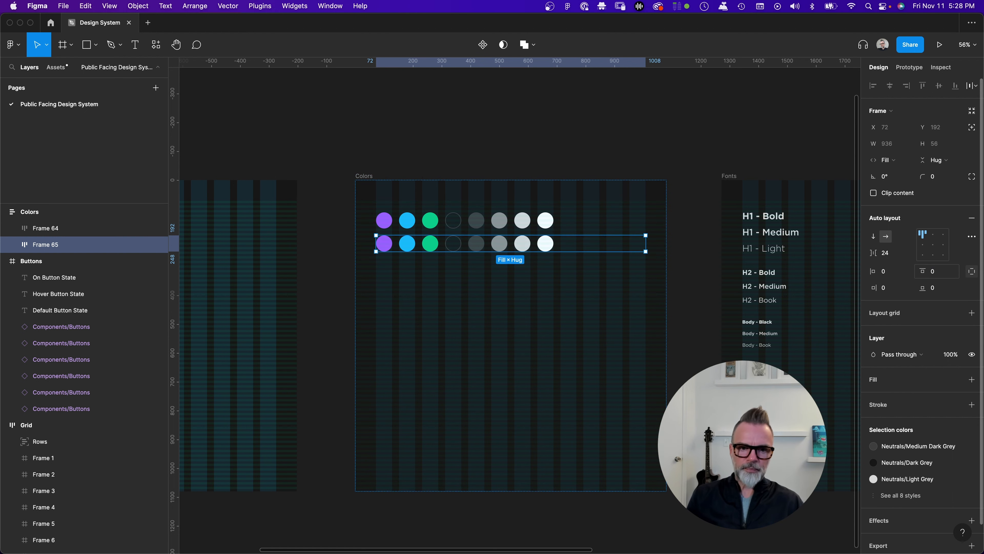
{"action": "left_click", "coordinate": [510, 222]}
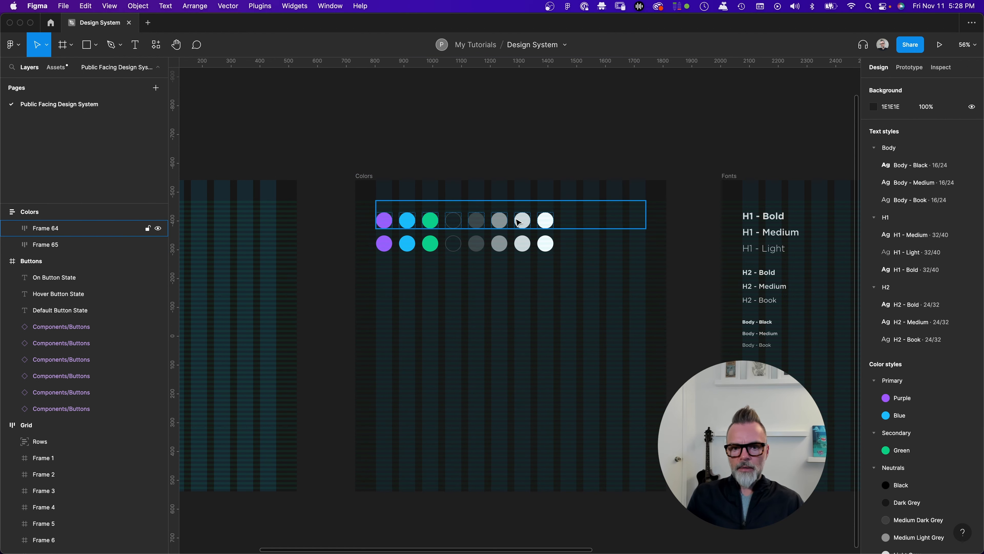
{"action": "left_click", "coordinate": [510, 248]}
{"action": "left_click", "coordinate": [516, 226]}
{"action": "left_click", "coordinate": [520, 243]}
{"action": "left_click", "coordinate": [522, 227]}
{"action": "left_click", "coordinate": [519, 243]}
{"action": "left_click", "coordinate": [519, 222]}
Step: Duplicate the second swatch row to make a third row below it
{"action": "left_click", "coordinate": [524, 246]}
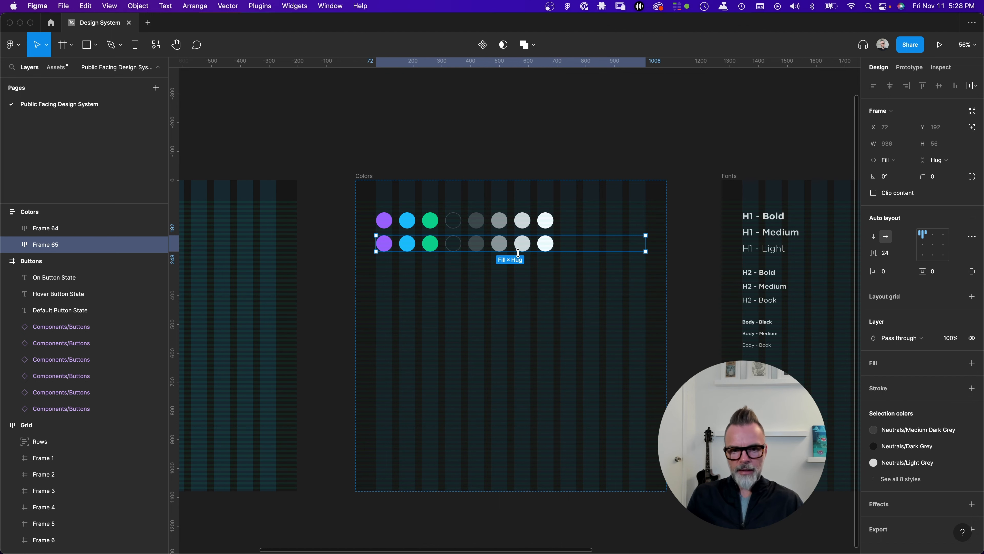
{"action": "key", "text": "super+d"}
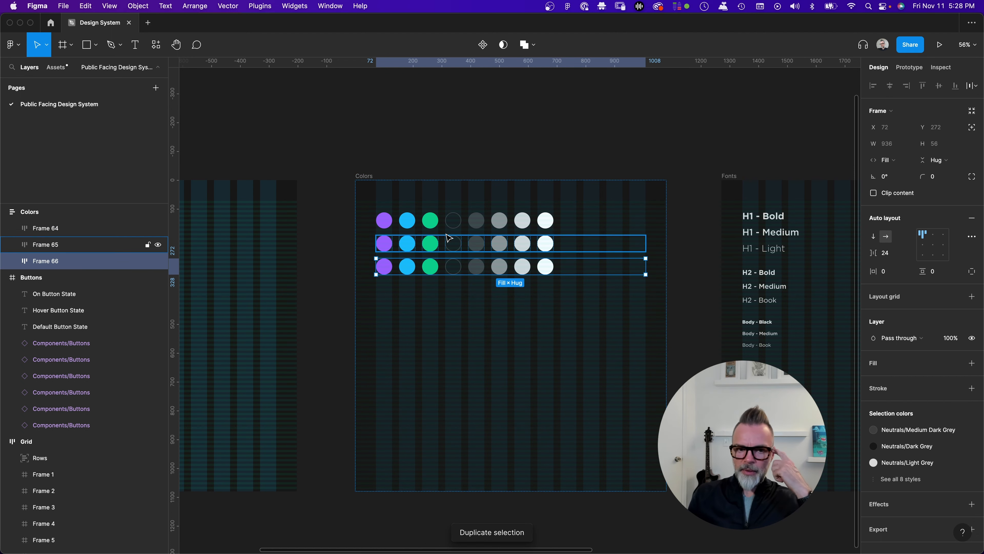
Step: Delete the green and all neutral swatches from the first row, keeping only purple and blue
{"action": "double_click", "coordinate": [434, 224]}
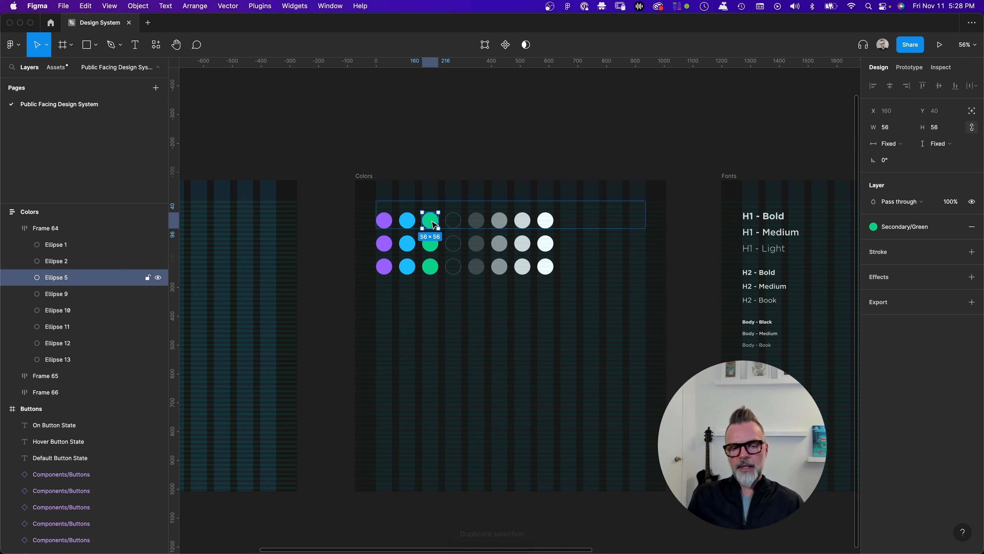
{"action": "left_click", "coordinate": [454, 223], "text": "shift"}
{"action": "left_click", "coordinate": [477, 221], "text": "shift"}
{"action": "left_click", "coordinate": [499, 221], "text": "shift"}
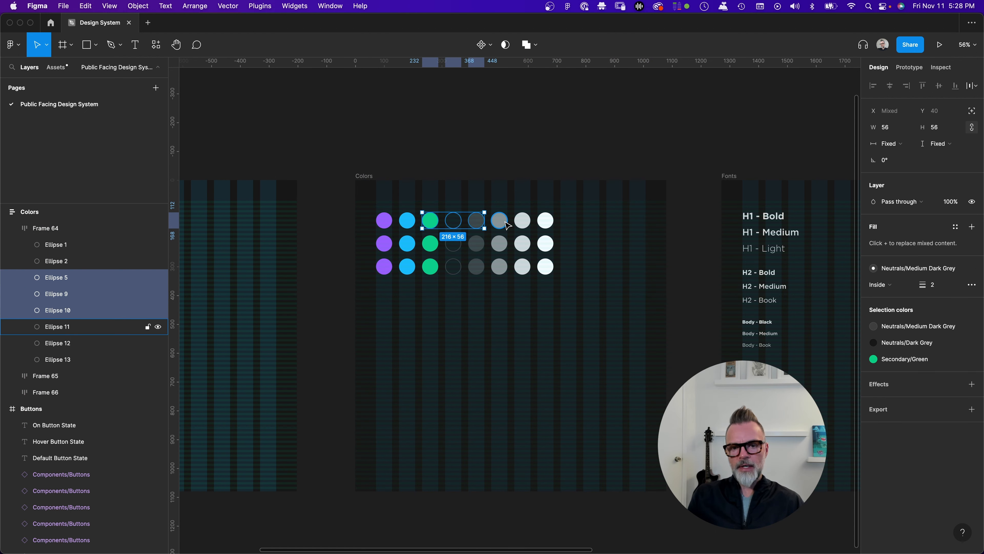
{"action": "left_click", "coordinate": [522, 221], "text": "shift"}
{"action": "left_click", "coordinate": [548, 222], "text": "shift"}
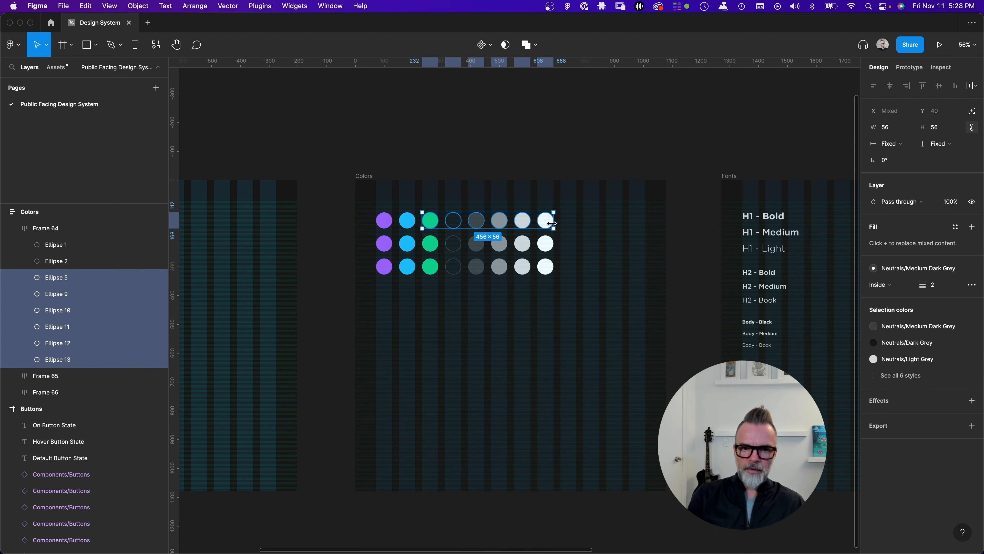
{"action": "key", "text": "Delete"}
Step: Delete every swatch except the green one from the second row
{"action": "left_click", "coordinate": [407, 243]}
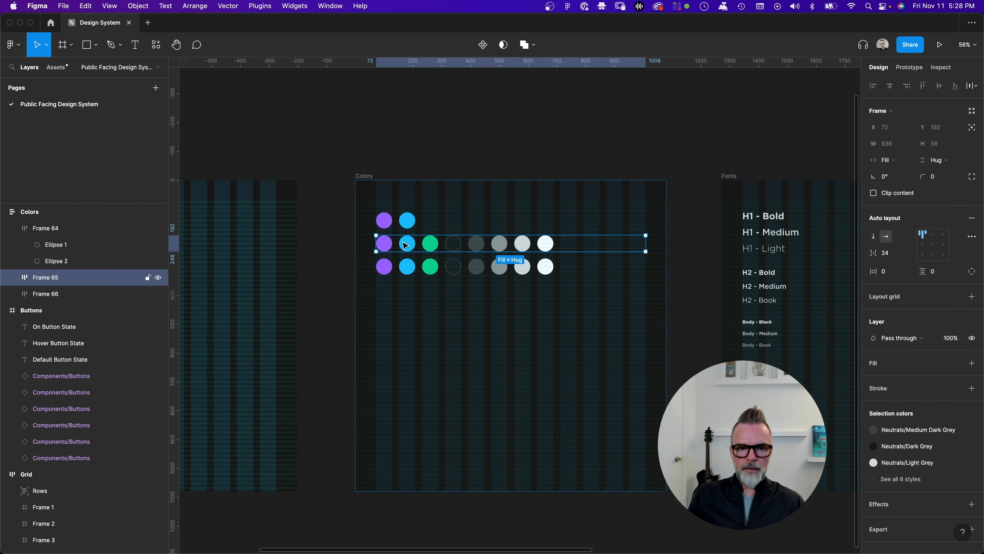
{"action": "left_click", "coordinate": [408, 244]}
{"action": "left_click", "coordinate": [384, 243], "text": "shift"}
{"action": "left_click", "coordinate": [454, 244], "text": "shift"}
{"action": "left_click", "coordinate": [477, 243], "text": "shift"}
{"action": "left_click", "coordinate": [500, 243], "text": "shift"}
{"action": "left_click", "coordinate": [523, 243], "text": "shift"}
{"action": "left_click", "coordinate": [546, 243], "text": "shift"}
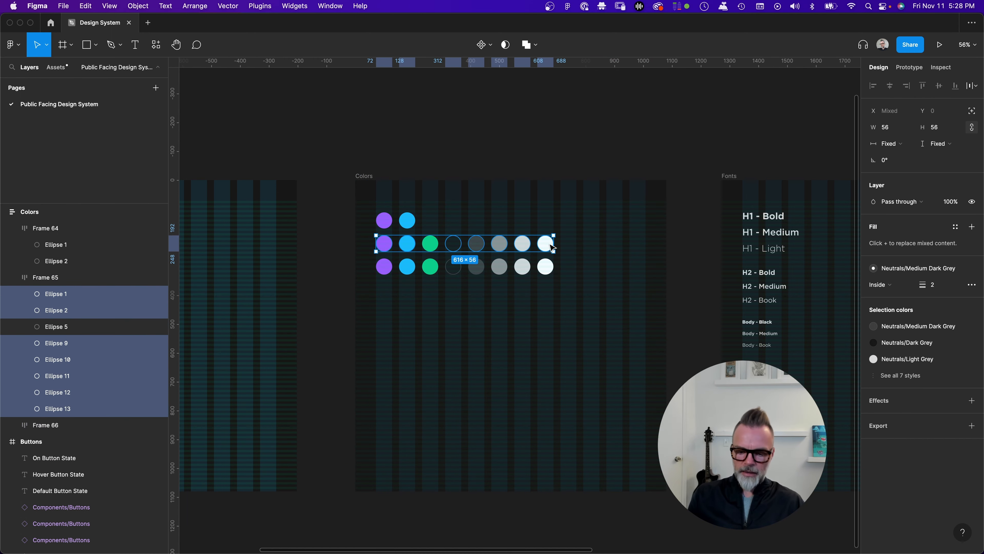
{"action": "key", "text": "Delete"}
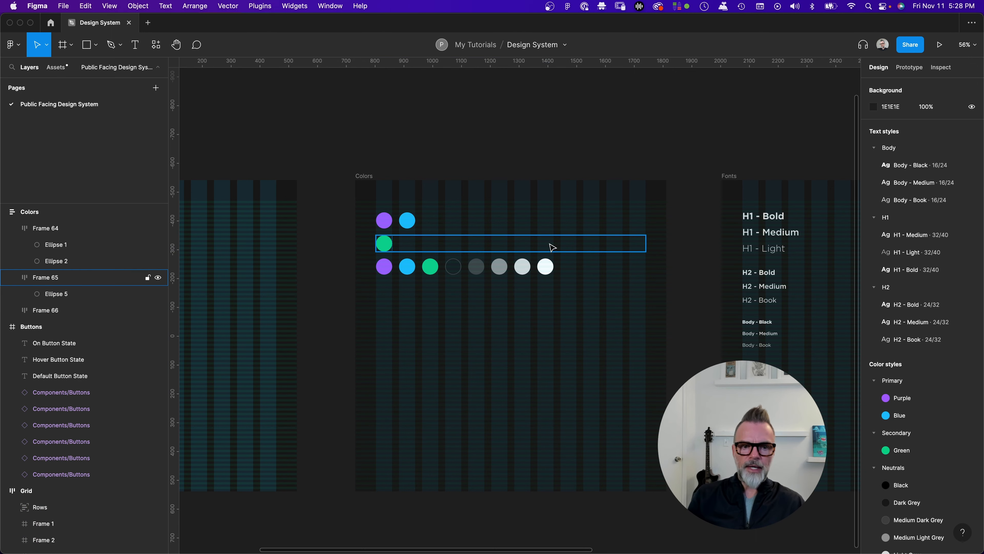
Step: Delete the purple, blue and green swatches from the third row, keeping only the neutrals
{"action": "left_click", "coordinate": [431, 267]}
{"action": "left_click", "coordinate": [407, 266], "text": "shift"}
{"action": "left_click", "coordinate": [384, 267], "text": "shift"}
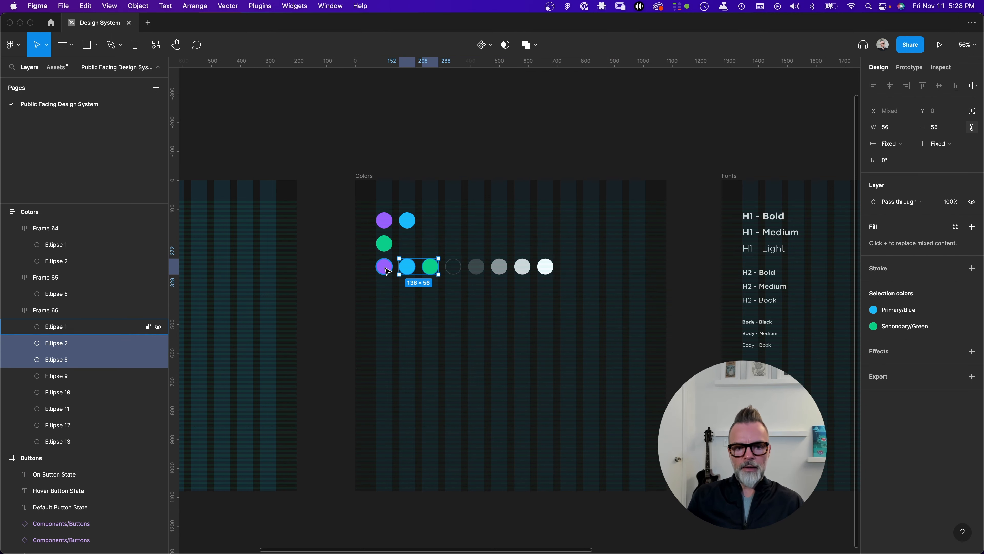
{"action": "key", "text": "Delete"}
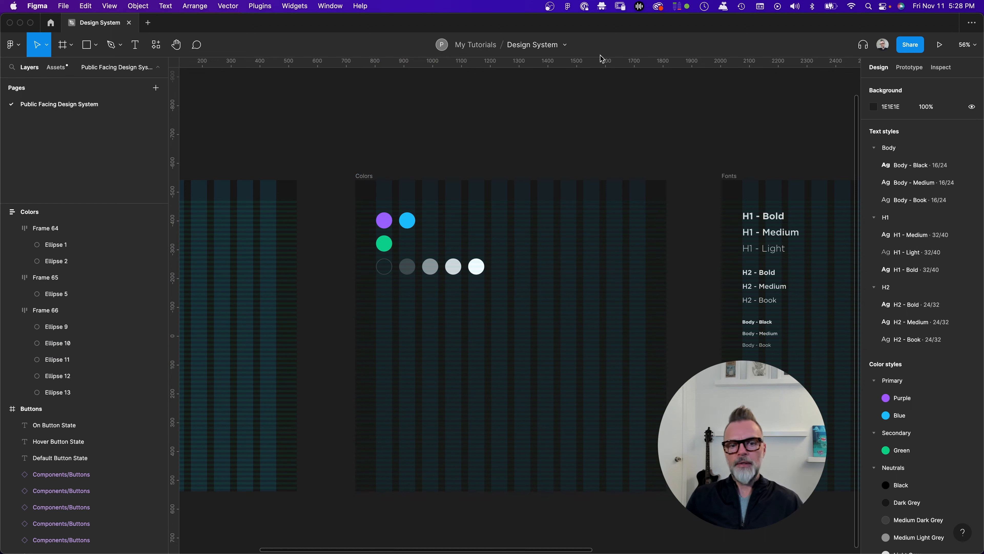
Step: Review the layout of the three swatch rows in the Colors frame and check the green and blue swatches' styles
{"action": "scroll", "coordinate": [537, 150], "scroll_direction": "down", "scroll_amount": 5}
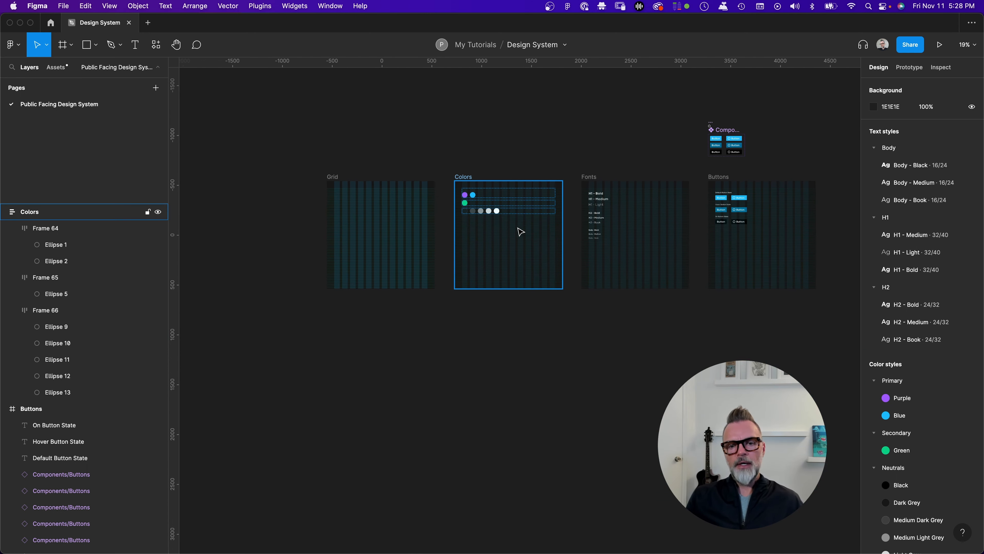
{"action": "left_click", "coordinate": [406, 221]}
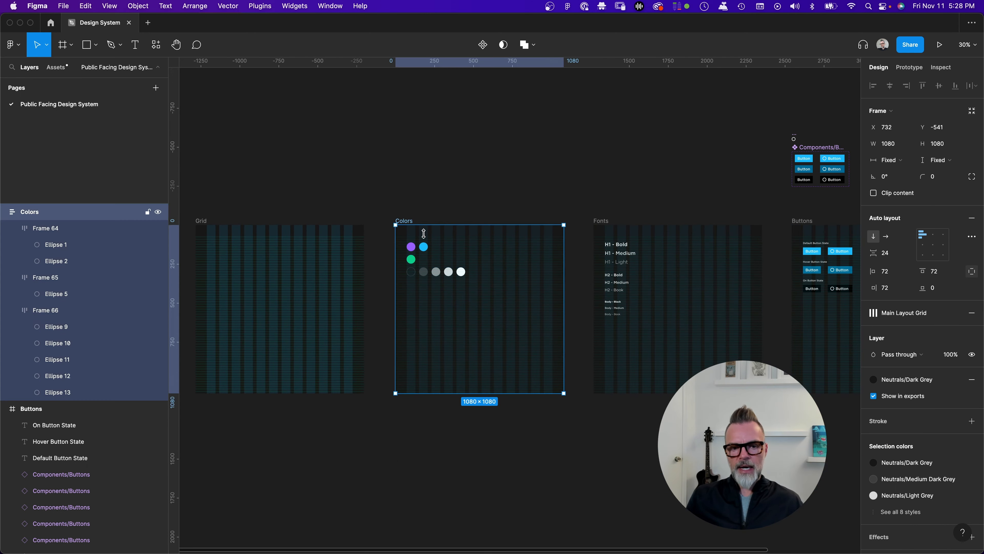
{"action": "scroll", "coordinate": [457, 276], "scroll_direction": "up", "scroll_amount": 5}
{"action": "scroll", "coordinate": [455, 275], "scroll_direction": "down", "scroll_amount": 1}
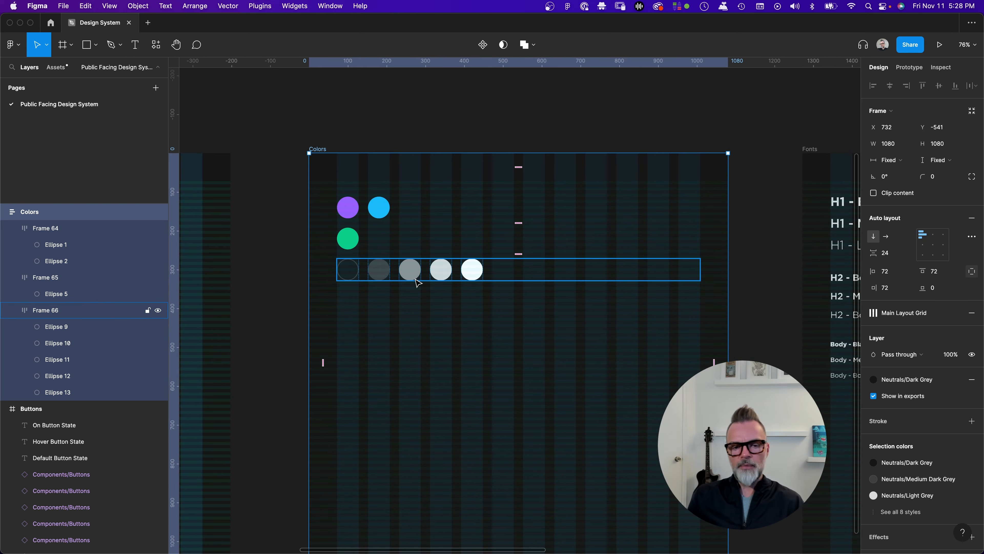
{"action": "scroll", "coordinate": [452, 221], "scroll_direction": "down", "scroll_amount": 4}
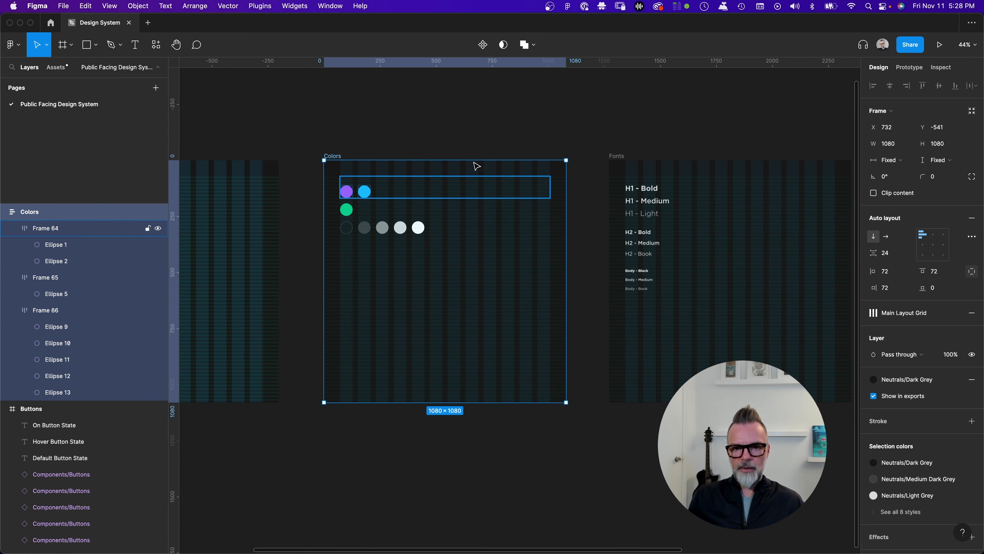
{"action": "left_click", "coordinate": [364, 150]}
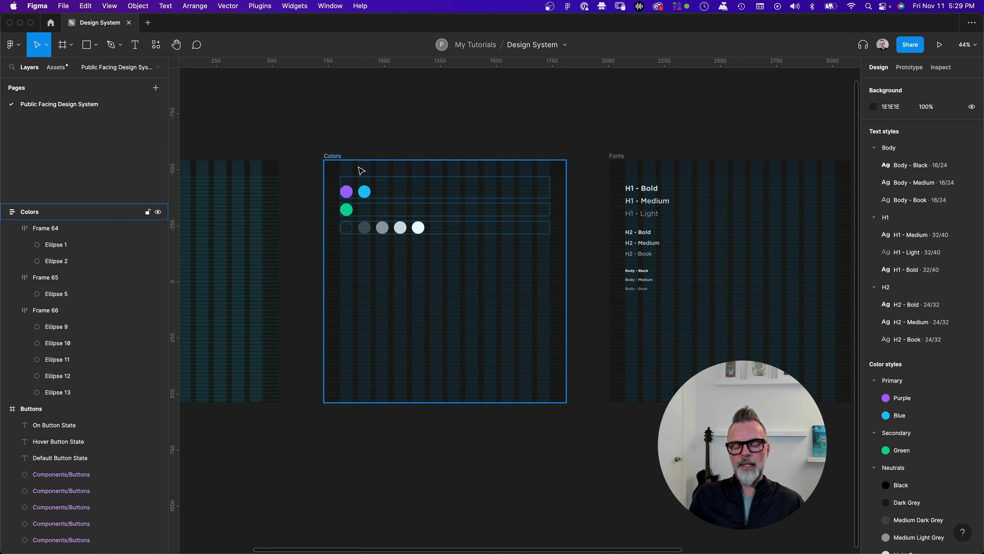
{"action": "left_click", "coordinate": [333, 156]}
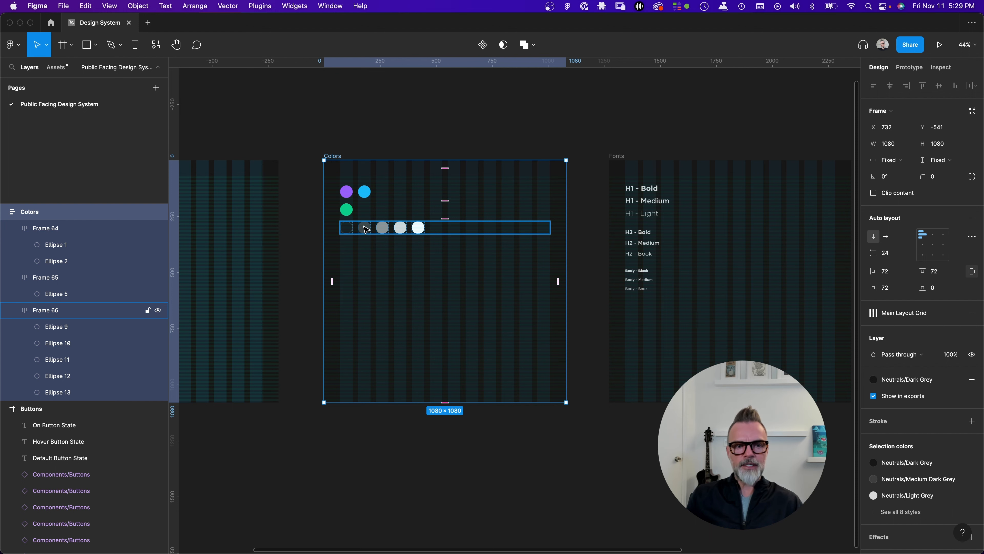
{"action": "double_click", "coordinate": [351, 211]}
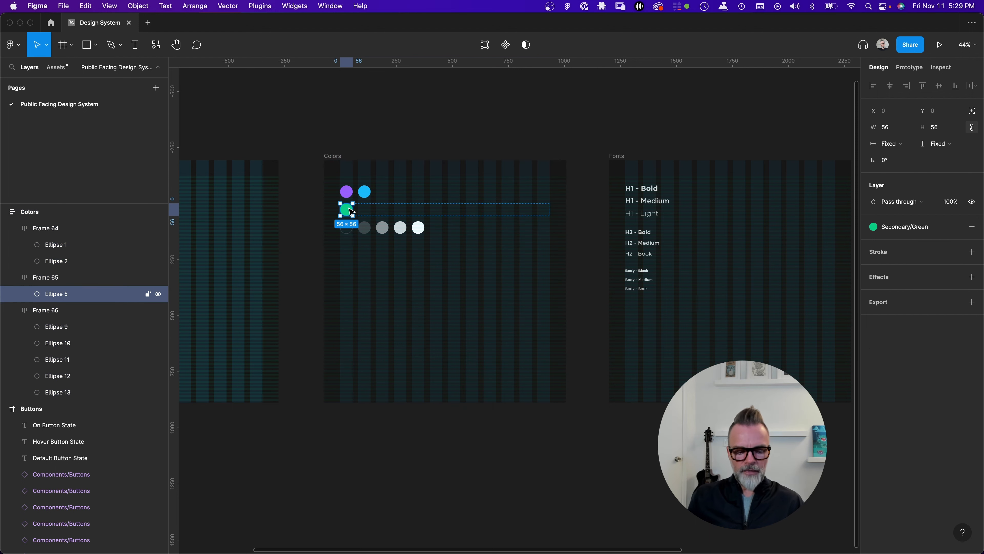
{"action": "double_click", "coordinate": [367, 194]}
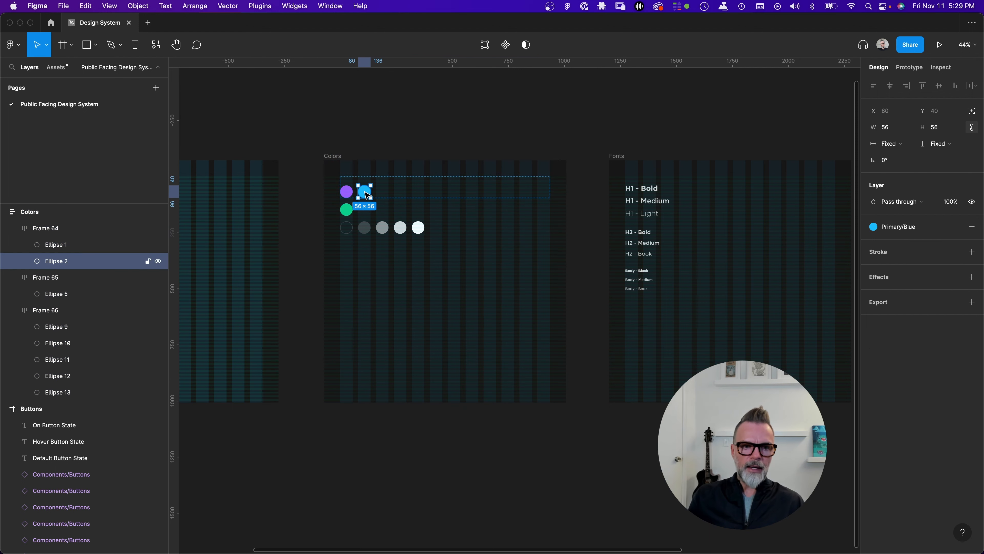
Step: Duplicate the blue swatch twice in the first row of the Colors frame
{"action": "key", "text": "super+d"}
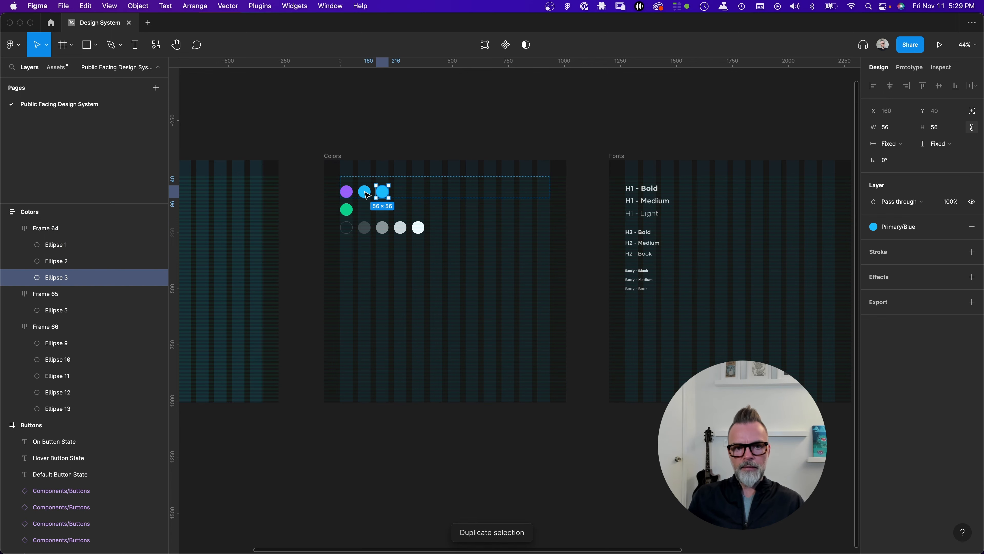
{"action": "key", "text": "super+d"}
{"action": "left_click", "coordinate": [437, 136]}
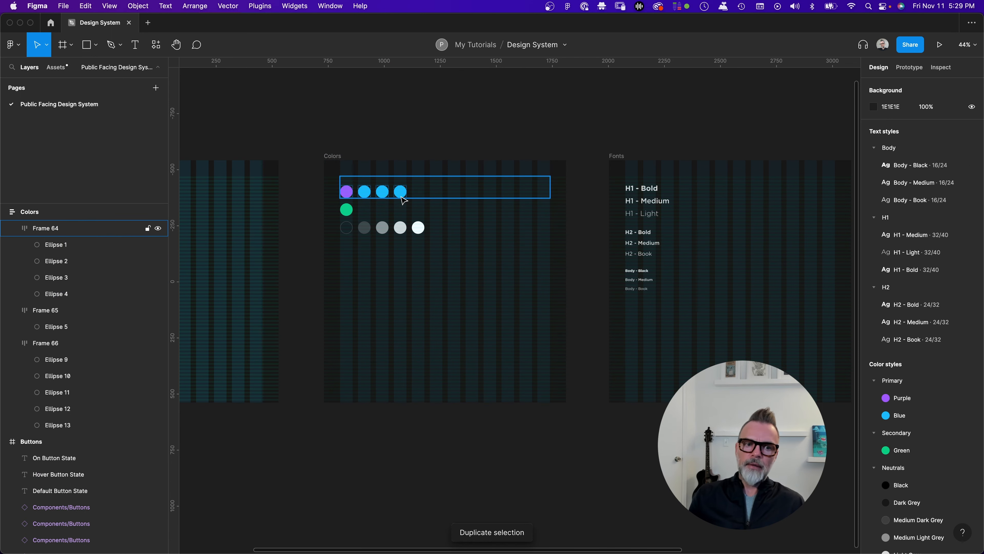
Step: Delete the two duplicate blue swatches from the first row, leaving only the purple swatch and the original blue one
{"action": "double_click", "coordinate": [381, 193]}
{"action": "key", "text": "Tab"}
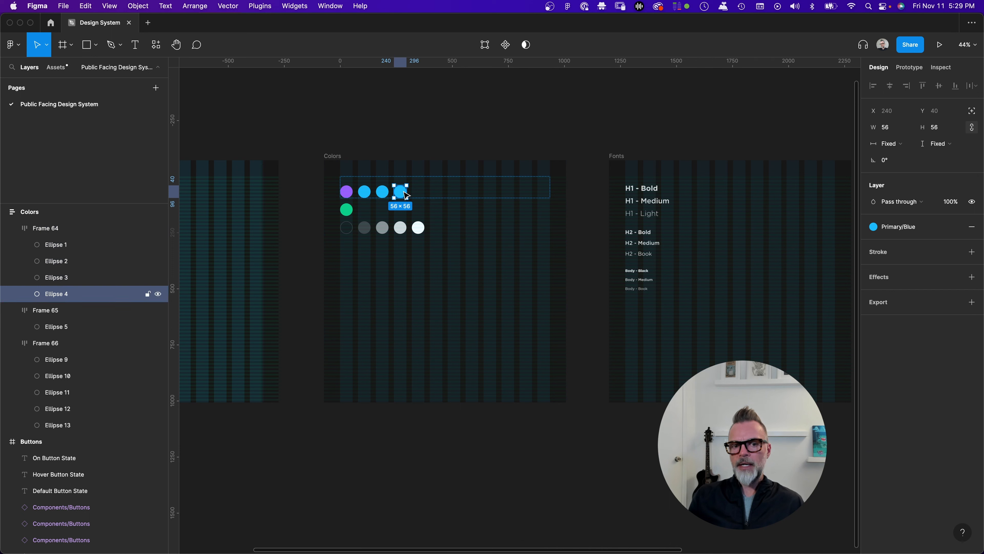
{"action": "left_click", "coordinate": [389, 193]}
{"action": "left_click", "coordinate": [401, 194], "text": "shift"}
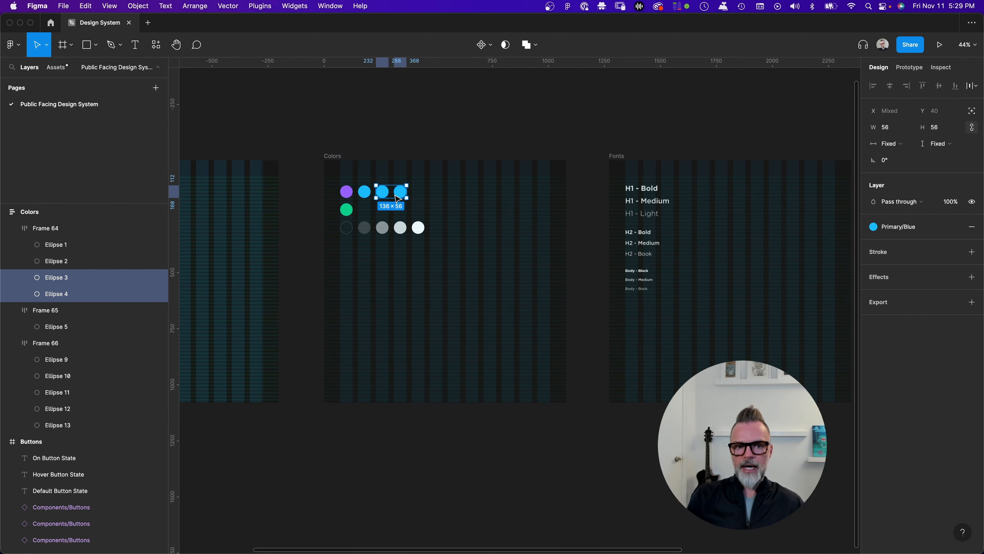
{"action": "key", "text": "Delete"}
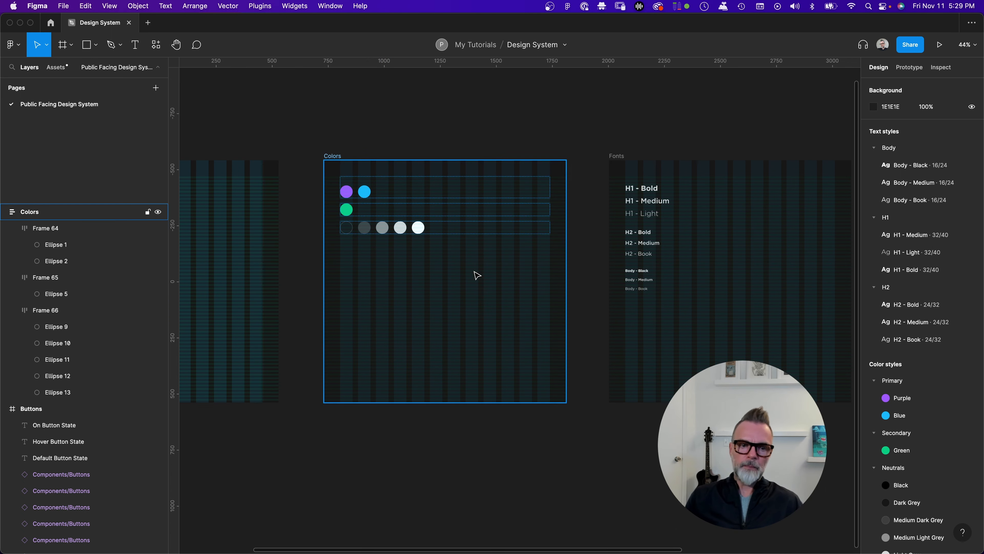
Step: Examine how the contents of the Colors, Fonts and Buttons frames are laid out across the design system
{"action": "scroll", "coordinate": [563, 189], "scroll_direction": "right", "scroll_amount": 5}
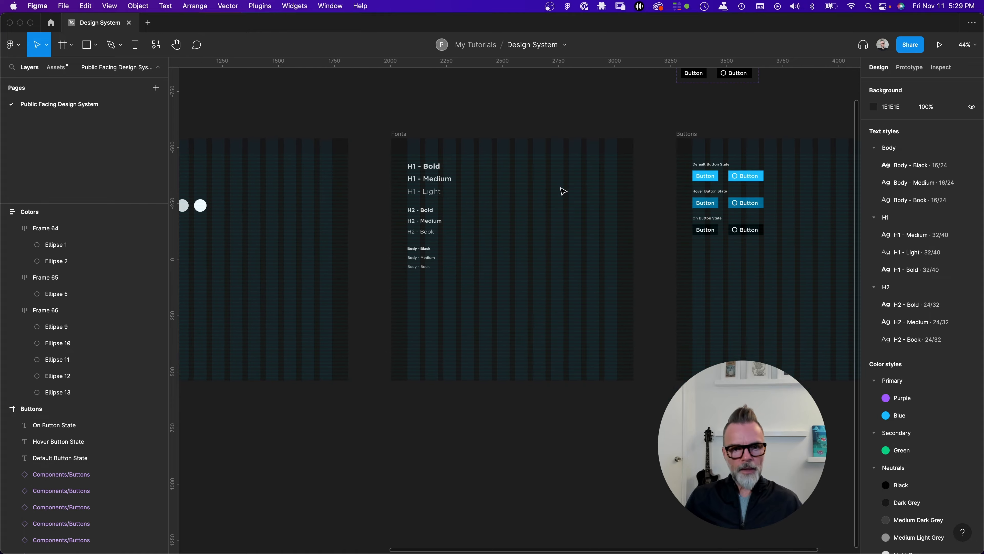
{"action": "scroll", "coordinate": [549, 193], "scroll_direction": "down", "scroll_amount": 5}
{"action": "scroll", "coordinate": [549, 272], "scroll_direction": "up", "scroll_amount": 1}
{"action": "scroll", "coordinate": [550, 344], "scroll_direction": "down", "scroll_amount": 1}
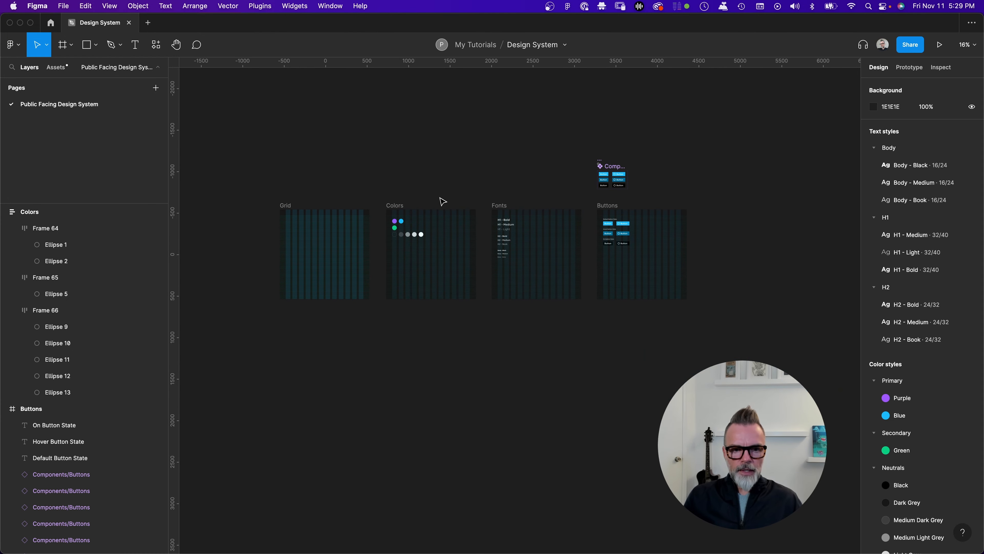
{"action": "scroll", "coordinate": [446, 202], "scroll_direction": "up", "scroll_amount": 3}
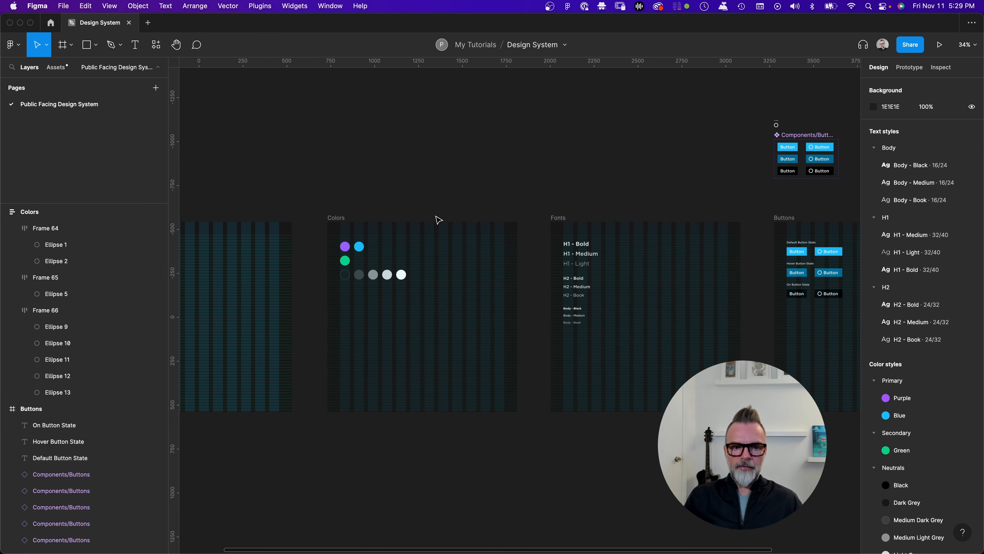
{"action": "left_click", "coordinate": [392, 312]}
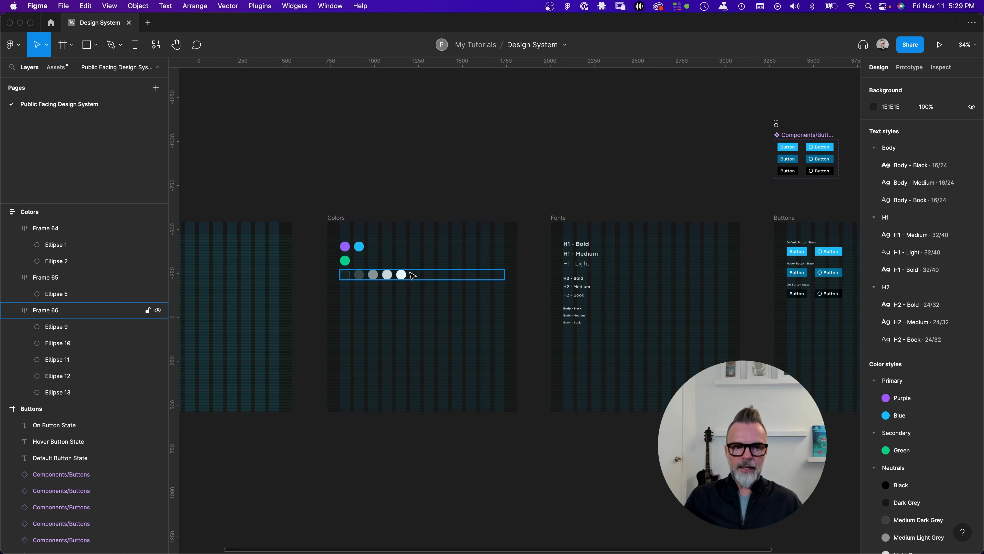
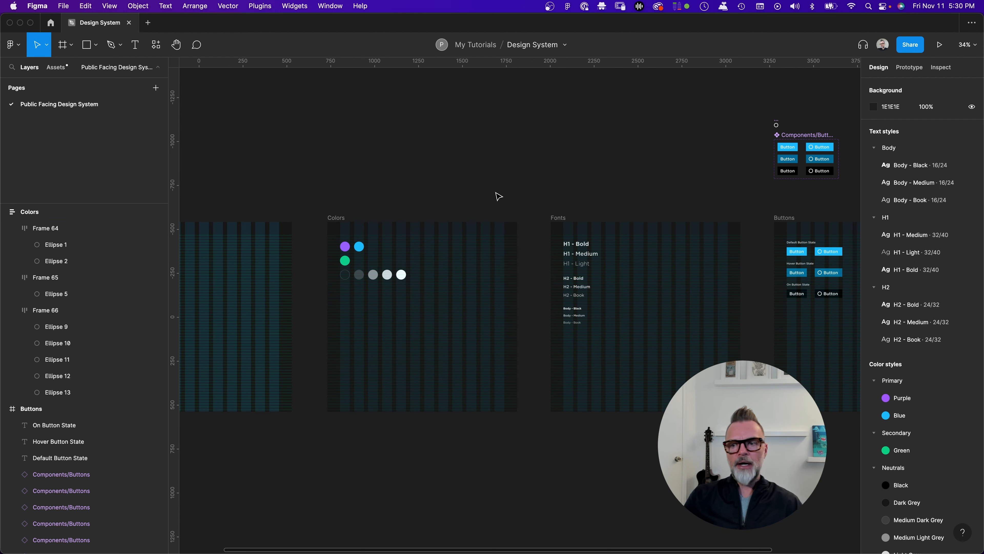
{"action": "scroll", "coordinate": [813, 174], "scroll_direction": "right", "scroll_amount": 5}
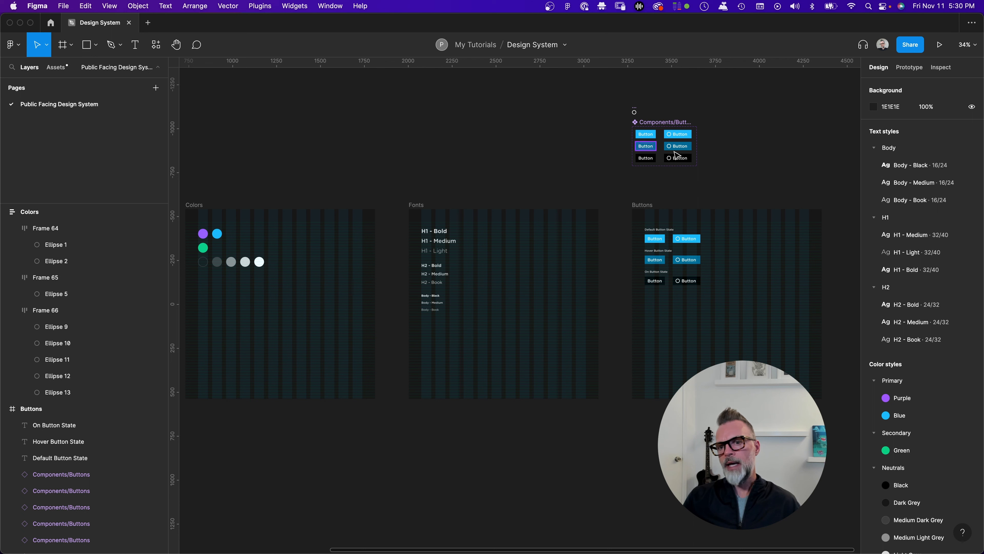
{"action": "scroll", "coordinate": [450, 155], "scroll_direction": "left", "scroll_amount": 8}
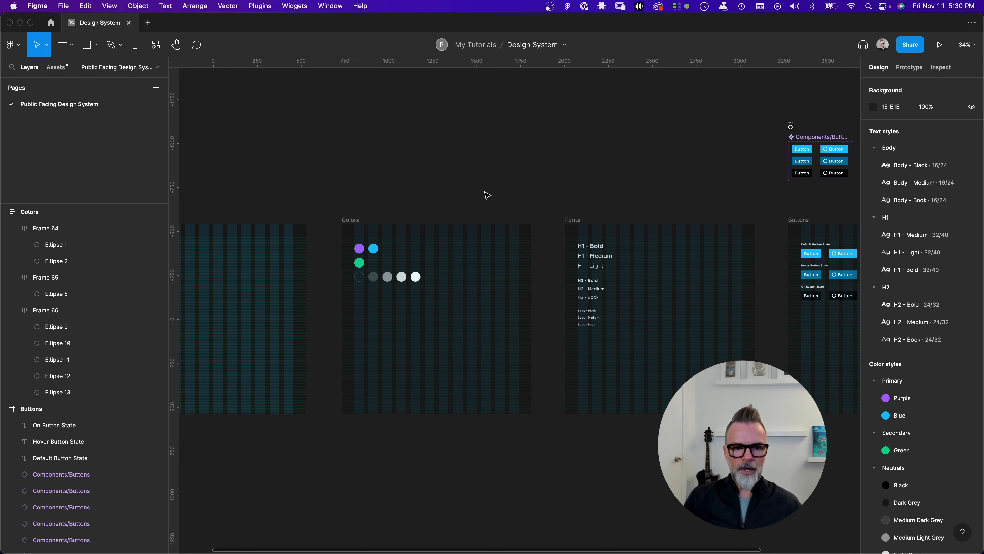
{"action": "scroll", "coordinate": [468, 200], "scroll_direction": "down", "scroll_amount": 2}
{"action": "scroll", "coordinate": [468, 200], "scroll_direction": "right", "scroll_amount": 1}
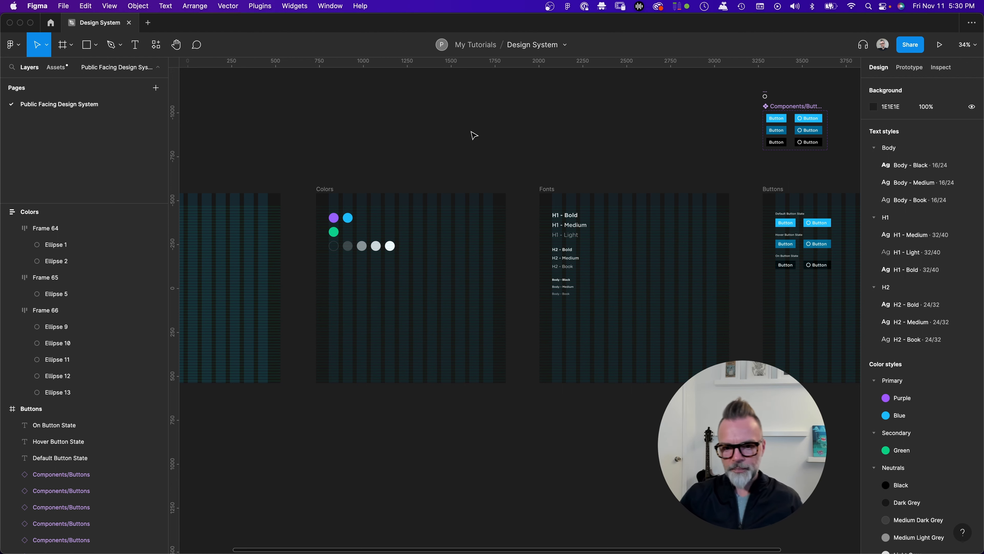
{"action": "scroll", "coordinate": [484, 142], "scroll_direction": "right", "scroll_amount": 3}
{"action": "scroll", "coordinate": [485, 141], "scroll_direction": "down", "scroll_amount": 1}
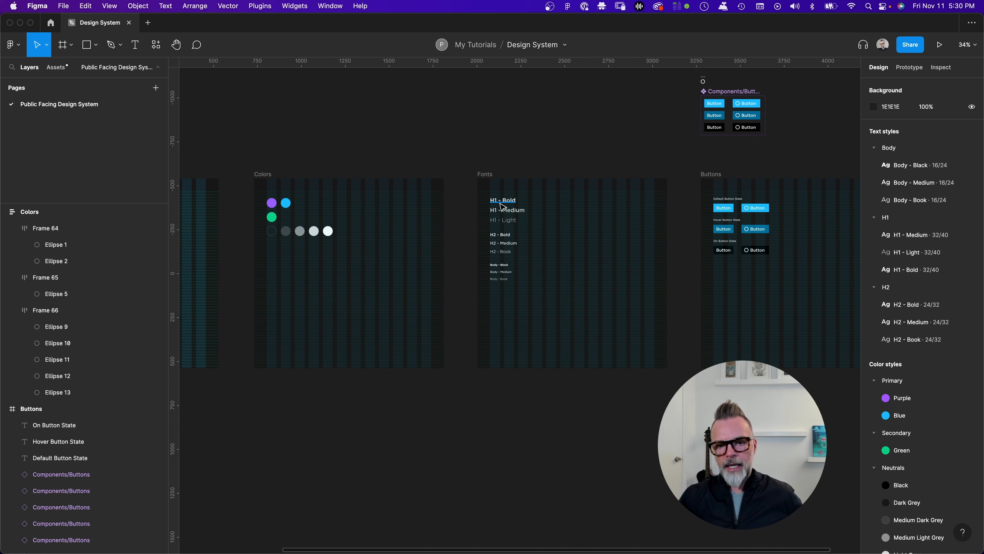
{"action": "scroll", "coordinate": [446, 175], "scroll_direction": "right", "scroll_amount": 2}
{"action": "left_click", "coordinate": [306, 194]}
{"action": "left_click", "coordinate": [353, 139]}
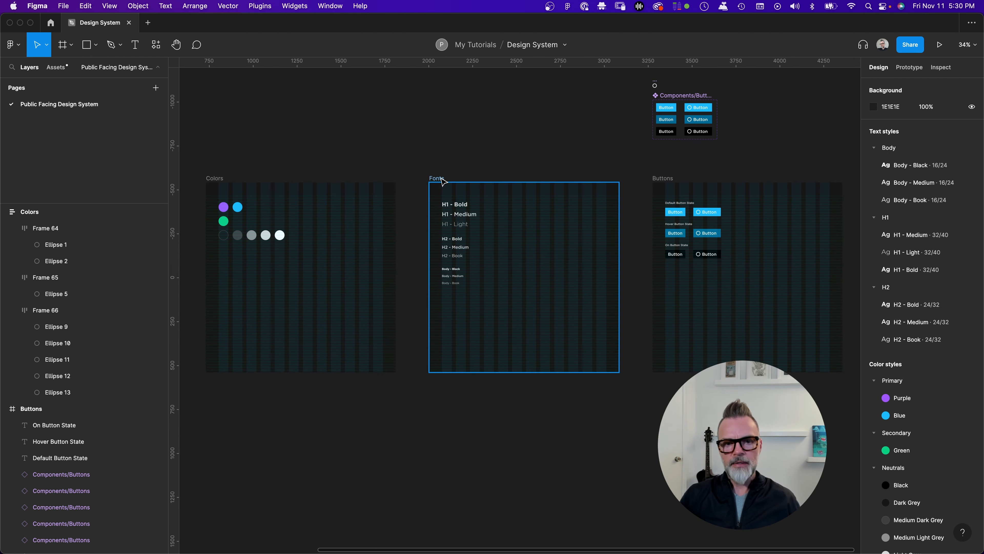
Step: Inspect the Fonts frame's properties and its list of text layers
{"action": "scroll", "coordinate": [500, 217], "scroll_direction": "right", "scroll_amount": 1}
{"action": "left_click", "coordinate": [450, 183]}
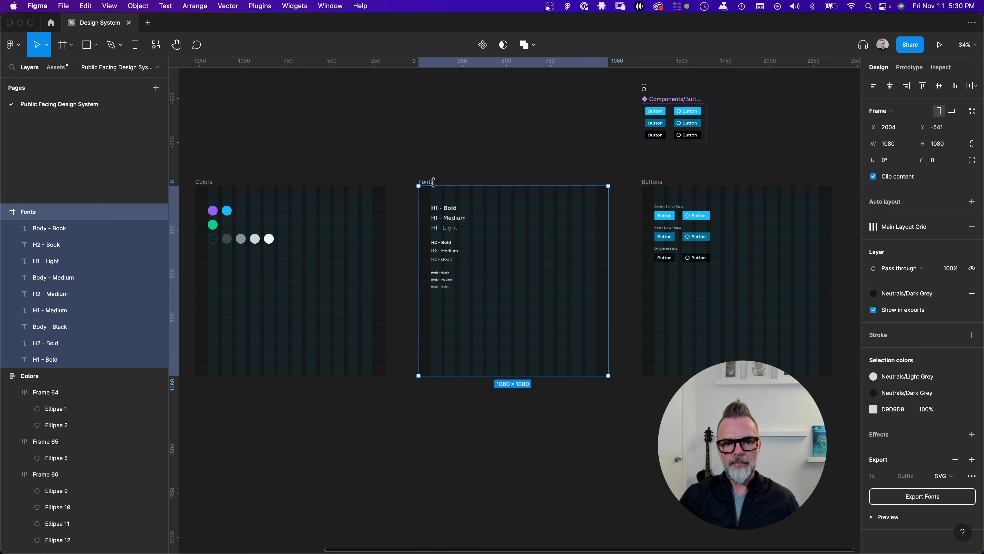
{"action": "scroll", "coordinate": [430, 149], "scroll_direction": "right", "scroll_amount": 1}
{"action": "scroll", "coordinate": [430, 150], "scroll_direction": "down", "scroll_amount": 1}
{"action": "left_click", "coordinate": [430, 150]}
{"action": "scroll", "coordinate": [422, 152], "scroll_direction": "left", "scroll_amount": 1}
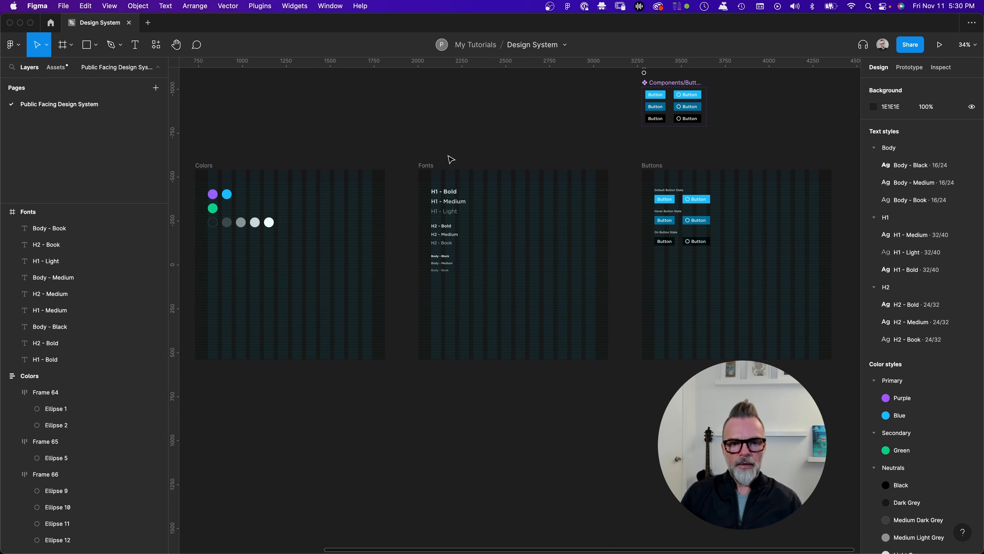
{"action": "left_click", "coordinate": [421, 165]}
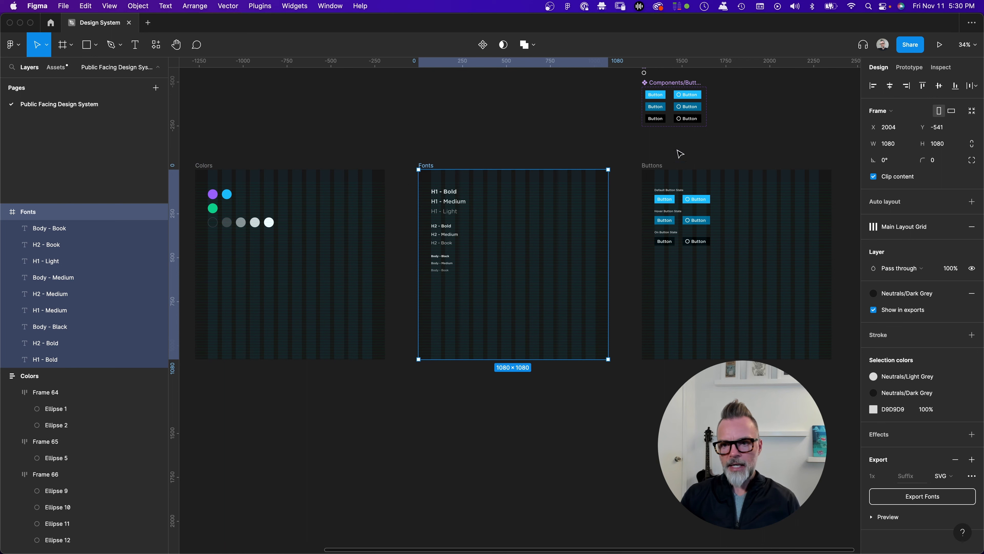
{"action": "left_click", "coordinate": [758, 159]}
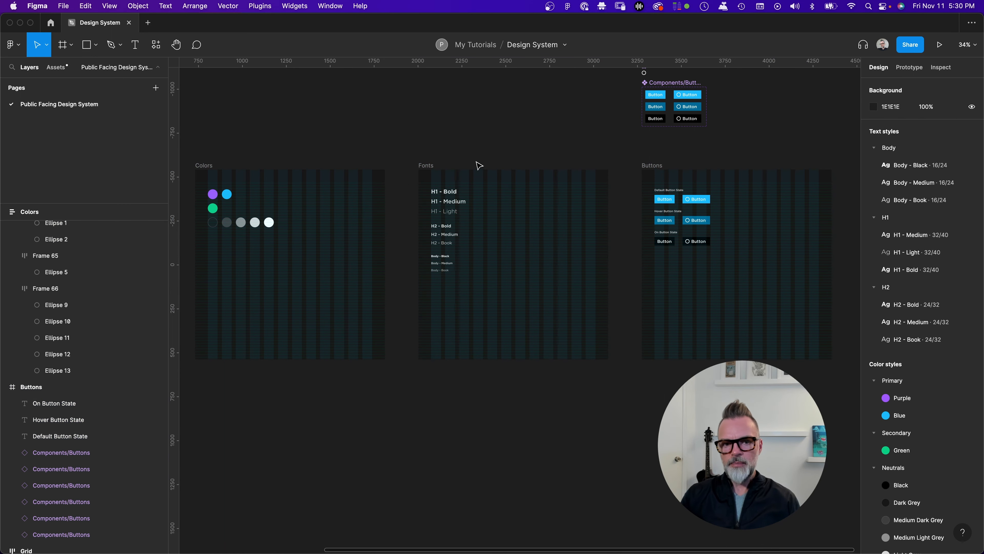
{"action": "left_click", "coordinate": [425, 164]}
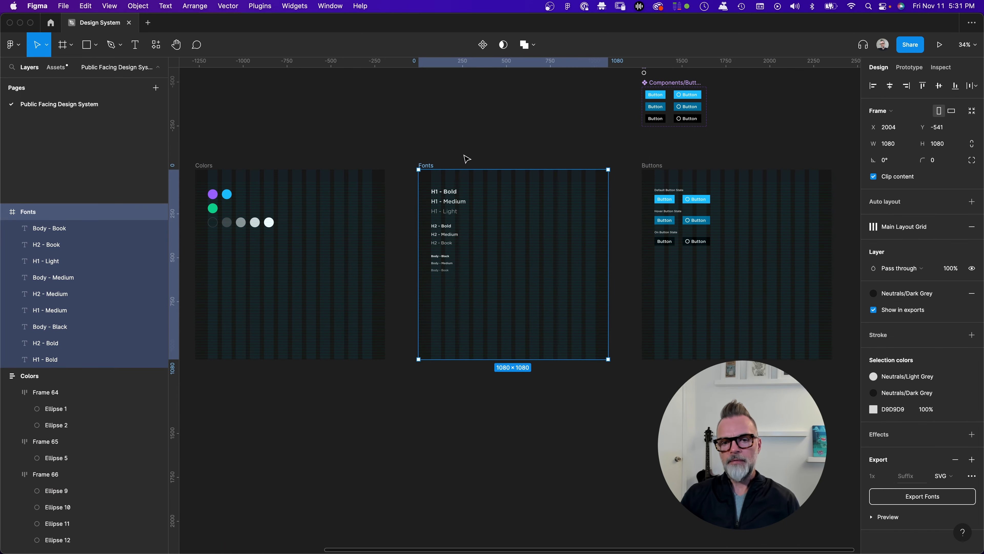
{"action": "left_click", "coordinate": [479, 154]}
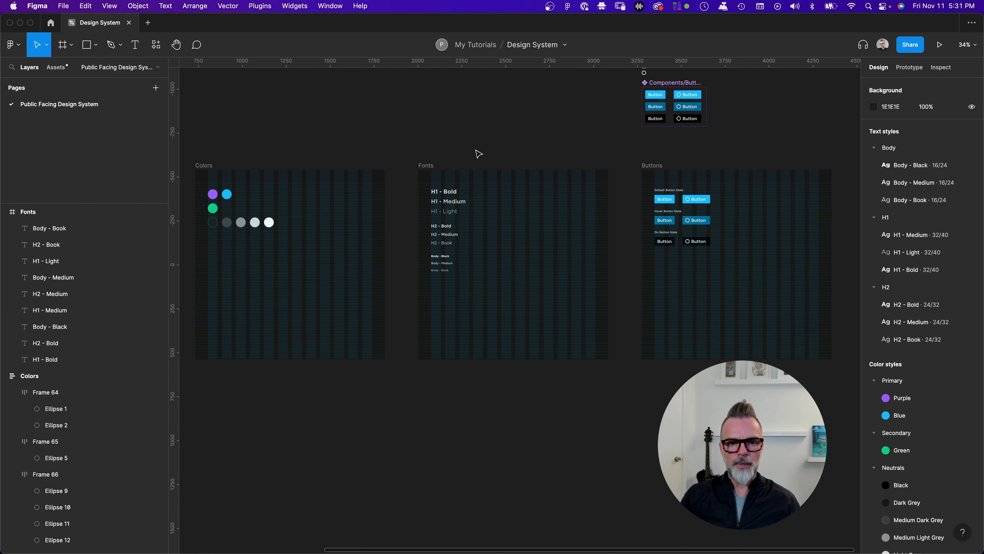
{"action": "scroll", "coordinate": [465, 154], "scroll_direction": "right", "scroll_amount": 2}
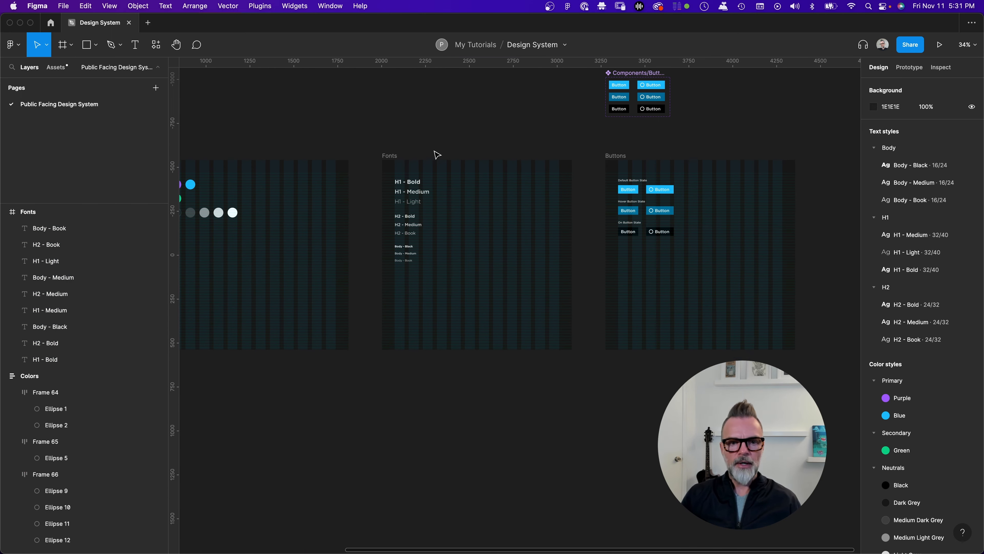
Step: Add auto layout to the Fonts frame and change its resizing to fixed width and fixed height
{"action": "left_click", "coordinate": [392, 158]}
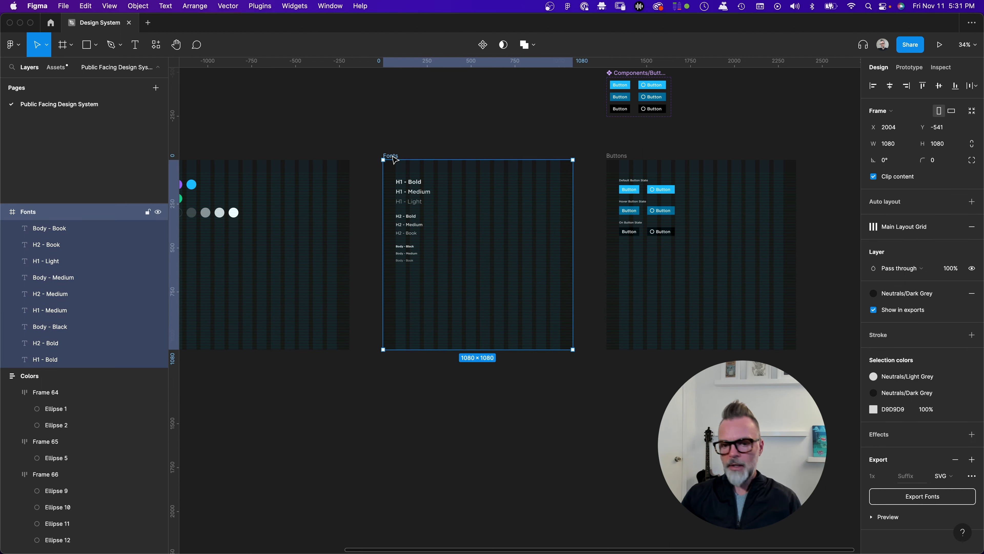
{"action": "key", "text": "shift+a"}
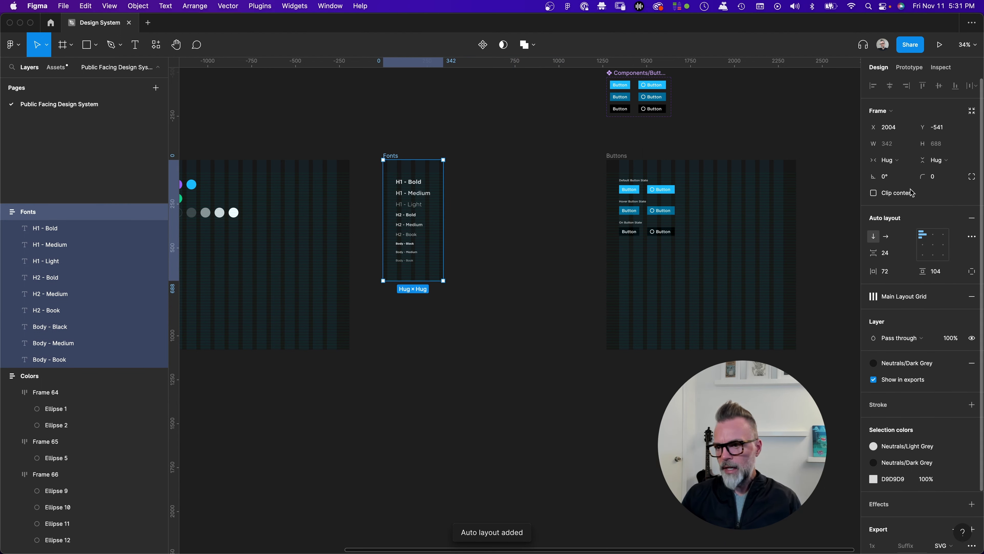
{"action": "left_click", "coordinate": [896, 159]}
{"action": "left_click", "coordinate": [906, 147]}
{"action": "left_click", "coordinate": [953, 163]}
{"action": "left_click", "coordinate": [929, 148]}
Step: Set the Fonts frame's width and height to 1080 each
{"action": "left_click", "coordinate": [891, 143]}
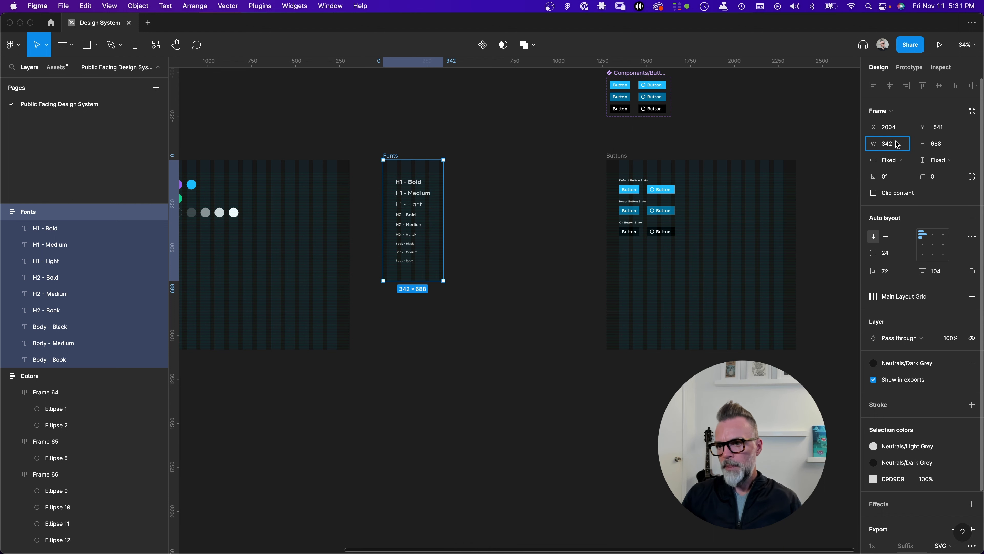
{"action": "type", "text": "1080"}
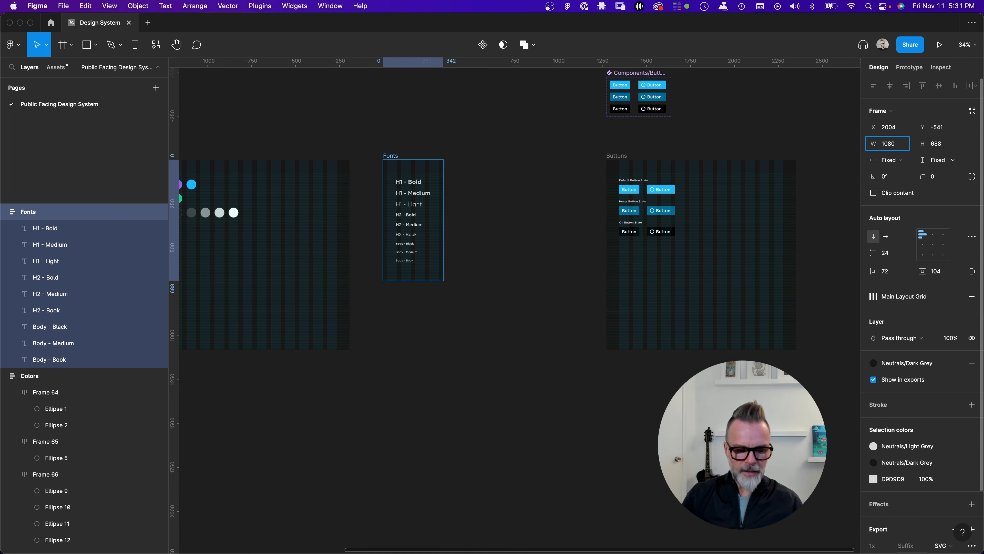
{"action": "key", "text": "Tab"}
{"action": "type", "text": "1080"}
{"action": "key", "text": "Return"}
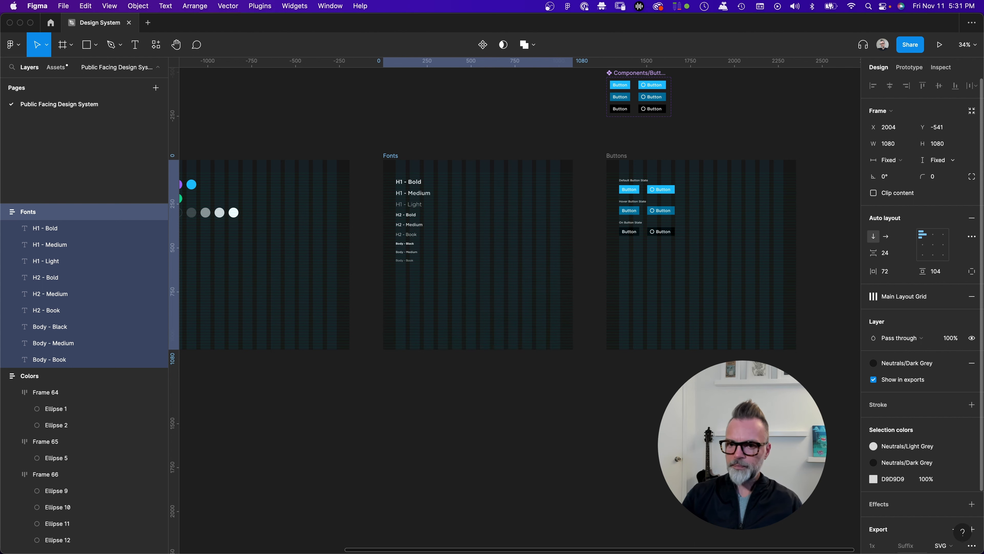
Step: Add auto layout to the Buttons frame and change its resizing to fixed width and fixed height
{"action": "left_click", "coordinate": [618, 156]}
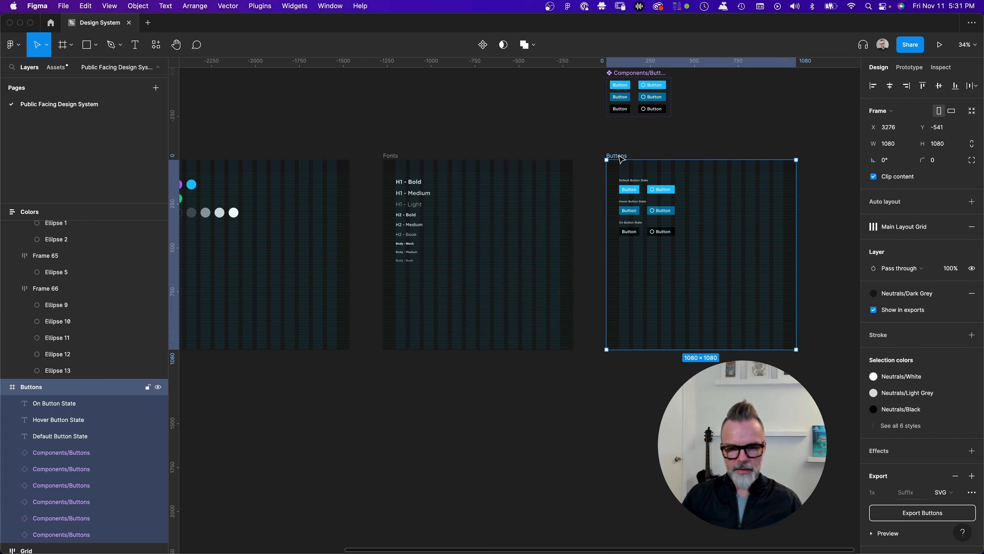
{"action": "key", "text": "shift+a"}
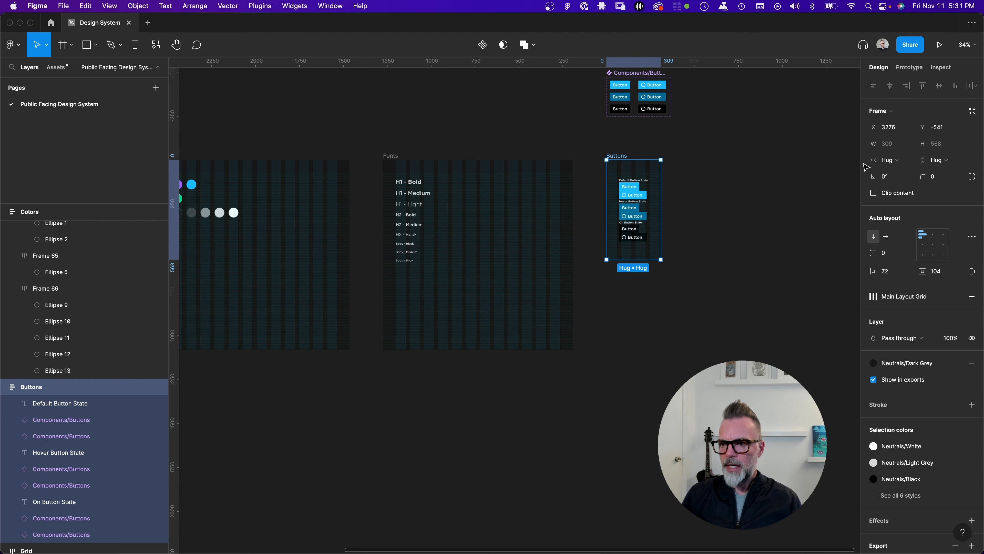
{"action": "left_click", "coordinate": [940, 160]}
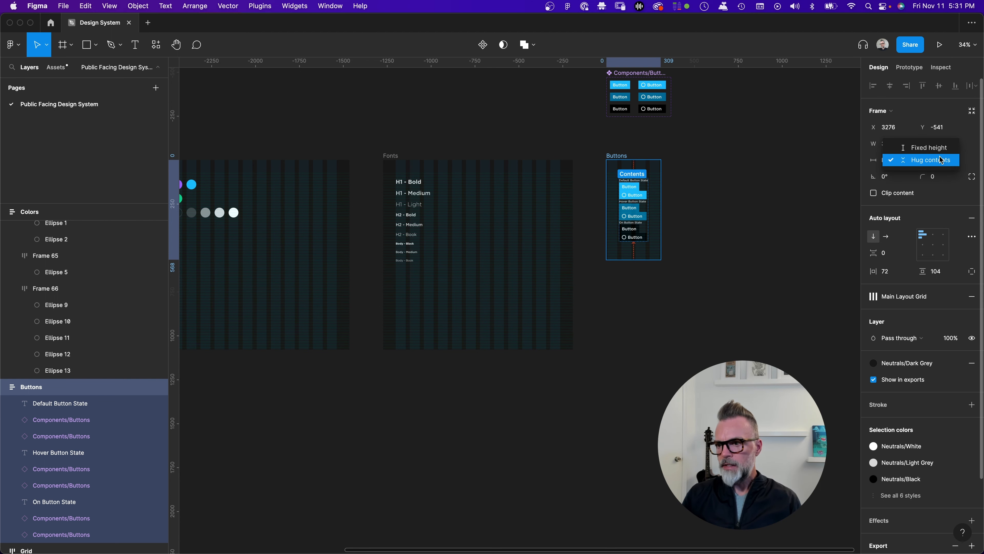
{"action": "left_click", "coordinate": [930, 147]}
Step: Set the Buttons frame's width and height to 1080 each, and clear the selection
{"action": "left_click", "coordinate": [890, 143]}
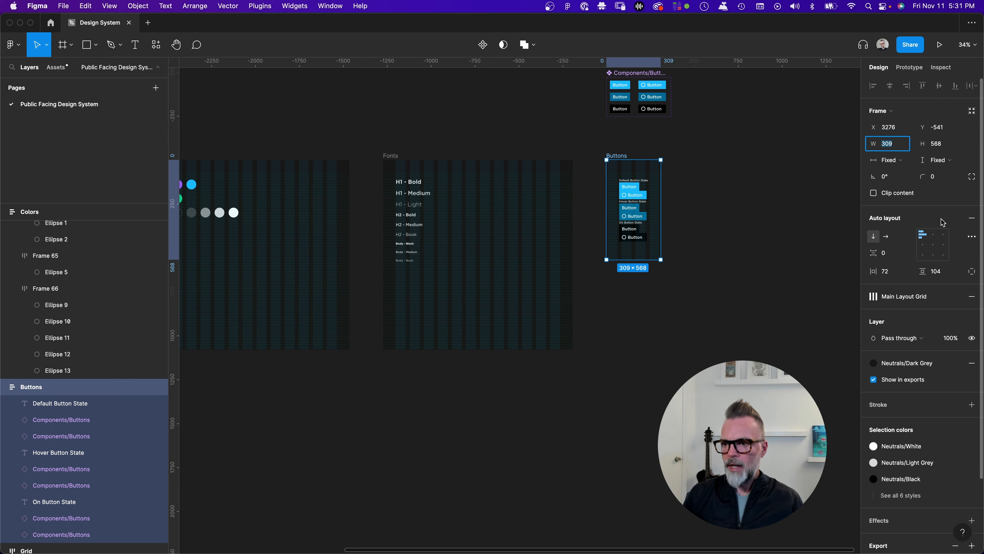
{"action": "type", "text": "1080"}
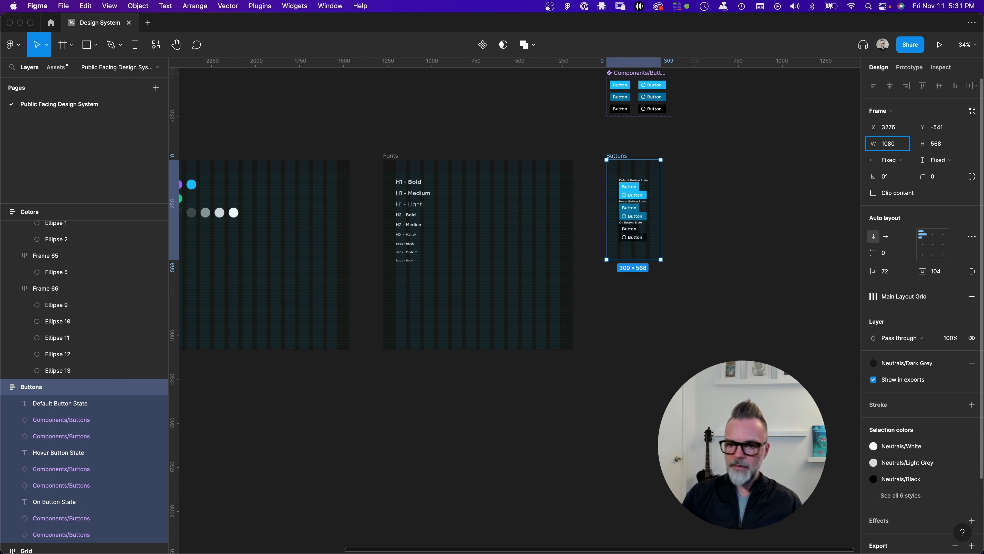
{"action": "left_click", "coordinate": [946, 147]}
{"action": "type", "text": "1"}
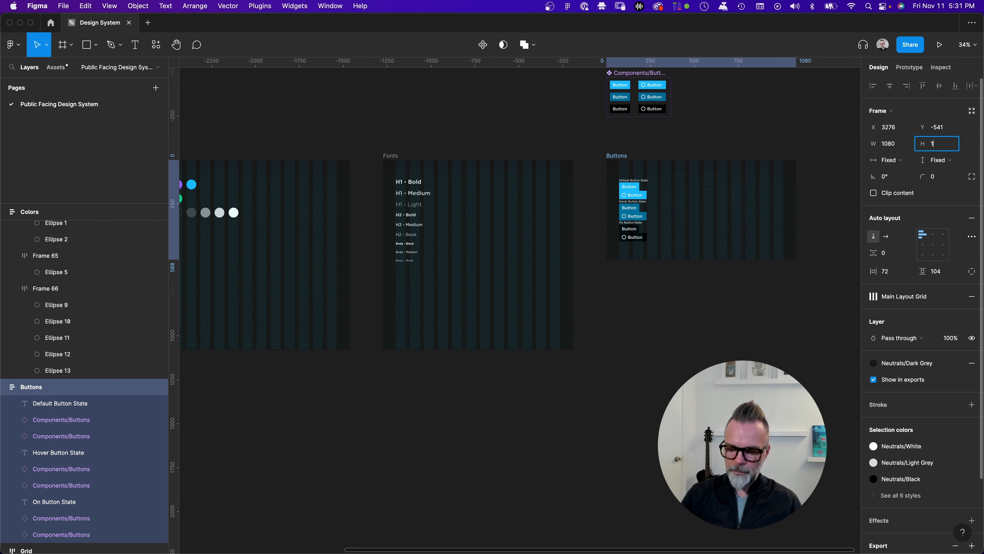
{"action": "key", "text": "Return"}
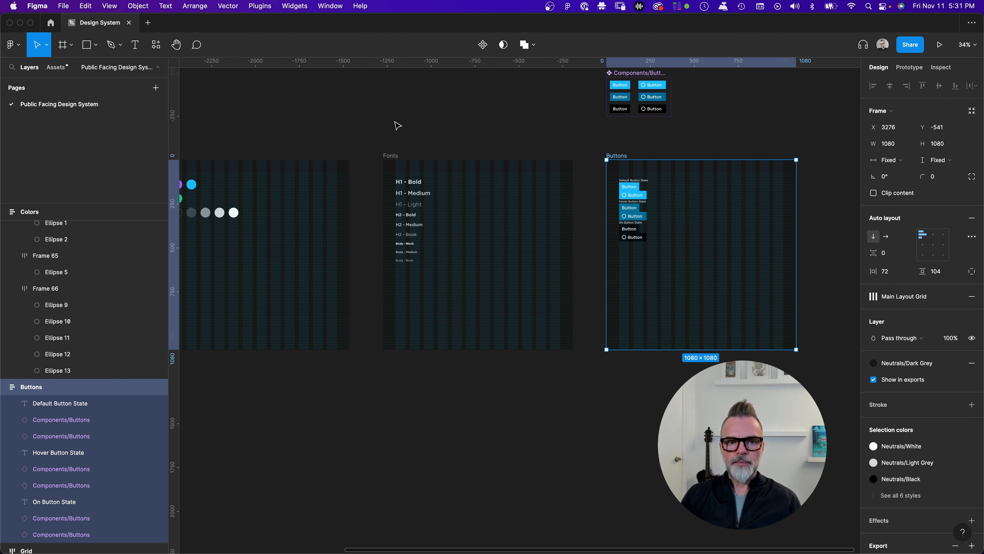
{"action": "left_click", "coordinate": [458, 115]}
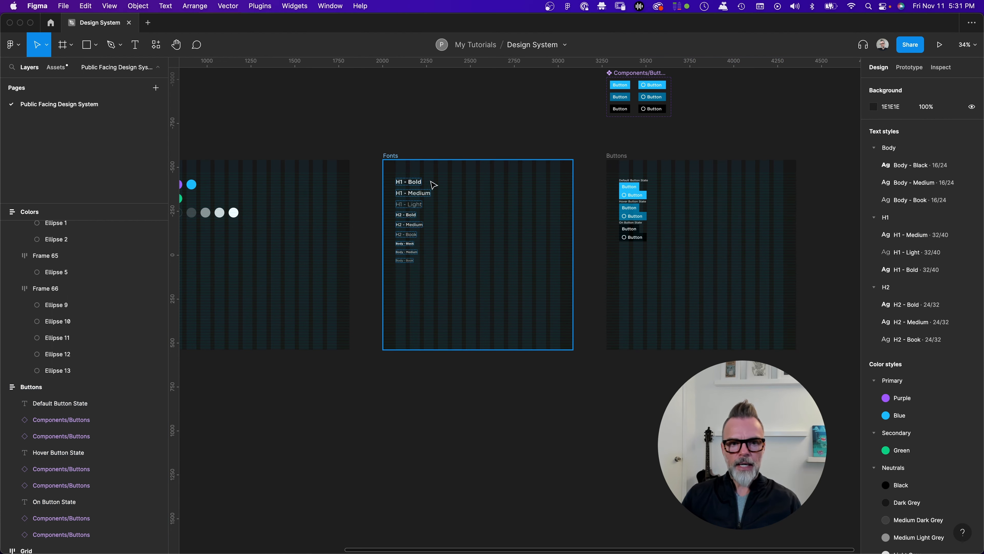
{"action": "left_click", "coordinate": [419, 184]}
{"action": "left_click", "coordinate": [414, 186]}
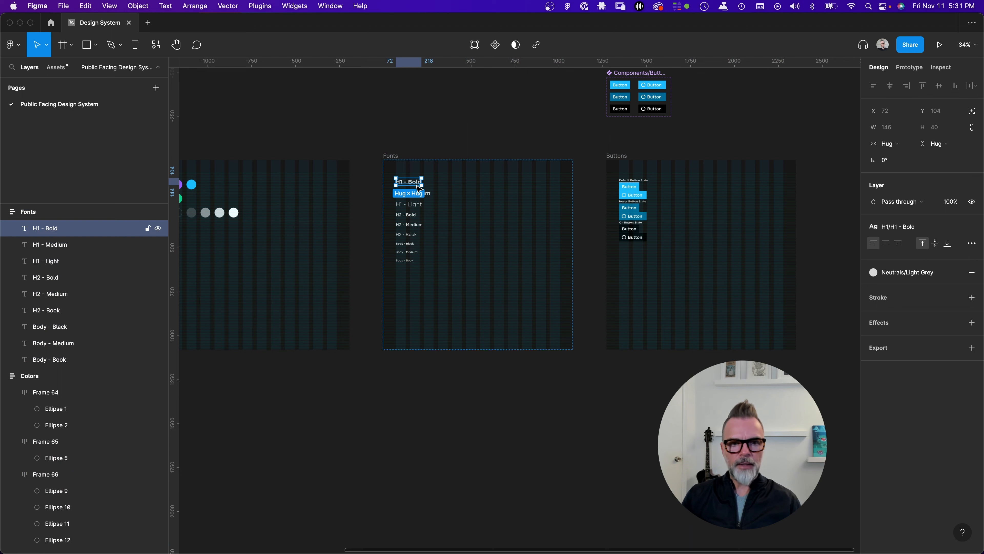
{"action": "left_click", "coordinate": [389, 156]}
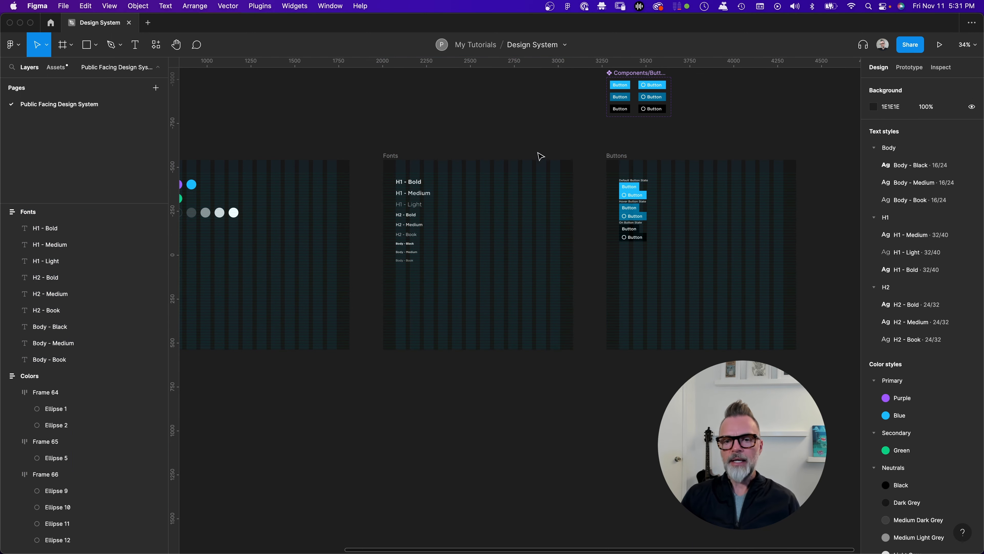
{"action": "scroll", "coordinate": [546, 167], "scroll_direction": "down", "scroll_amount": 1}
{"action": "scroll", "coordinate": [548, 172], "scroll_direction": "right", "scroll_amount": 1}
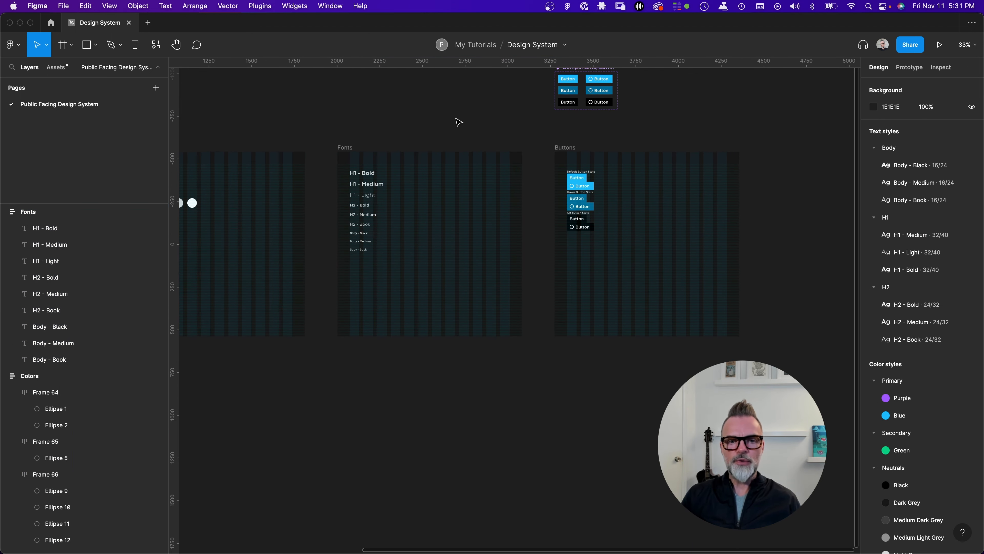
Step: Set the vertical padding of the Fonts and Buttons frames to 0 together, and clear the selection
{"action": "left_click", "coordinate": [343, 147]}
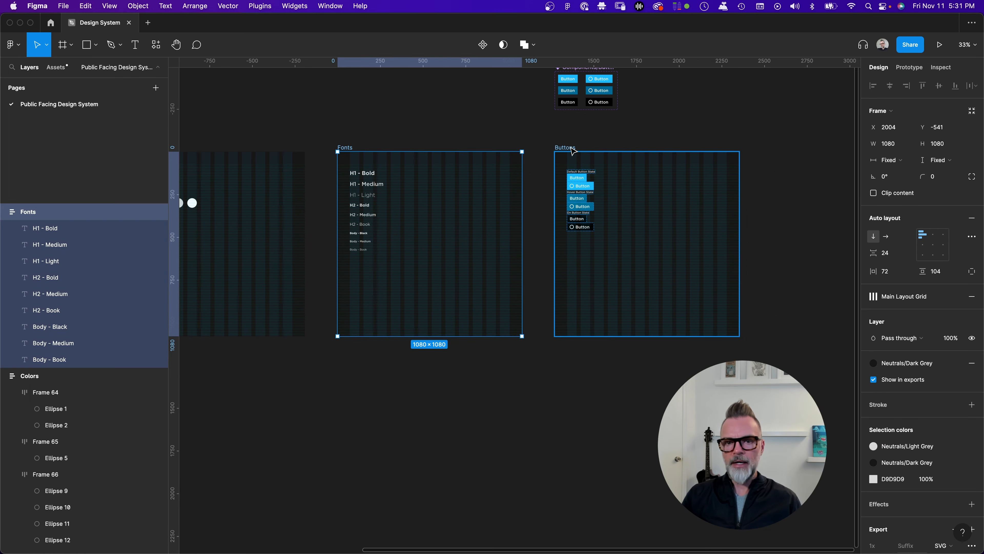
{"action": "left_click", "coordinate": [573, 150], "text": "shift"}
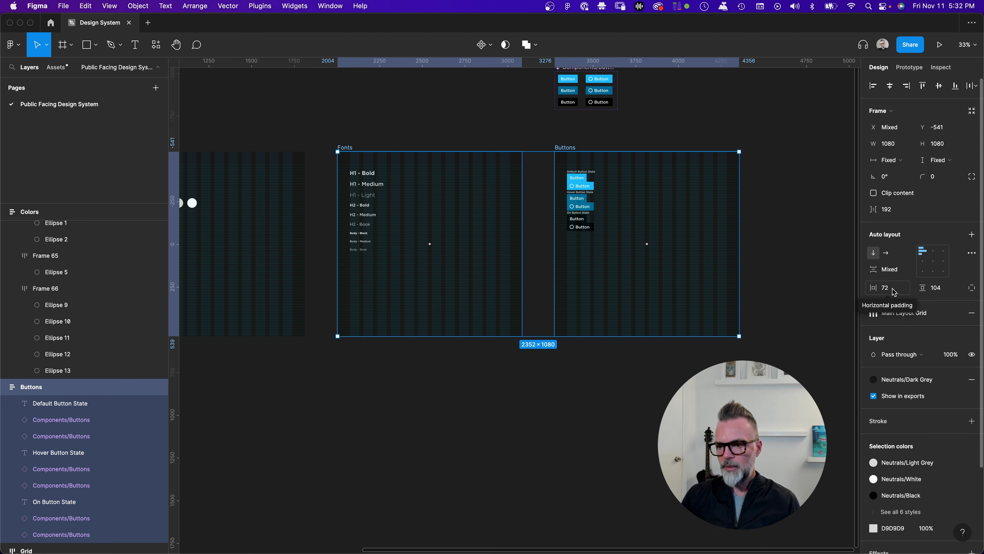
{"action": "left_click", "coordinate": [943, 291]}
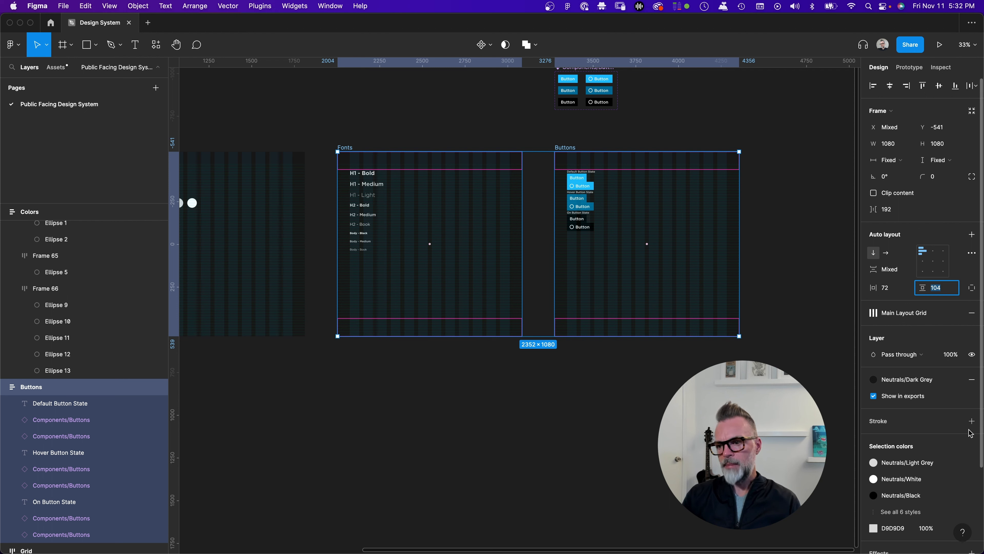
{"action": "type", "text": "0"}
{"action": "key", "text": "Return"}
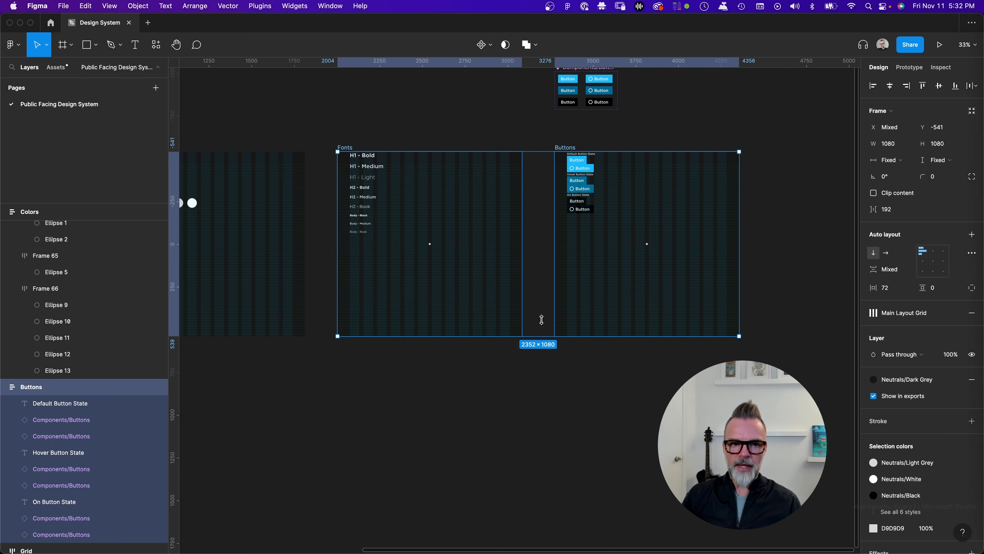
{"action": "left_click", "coordinate": [395, 126]}
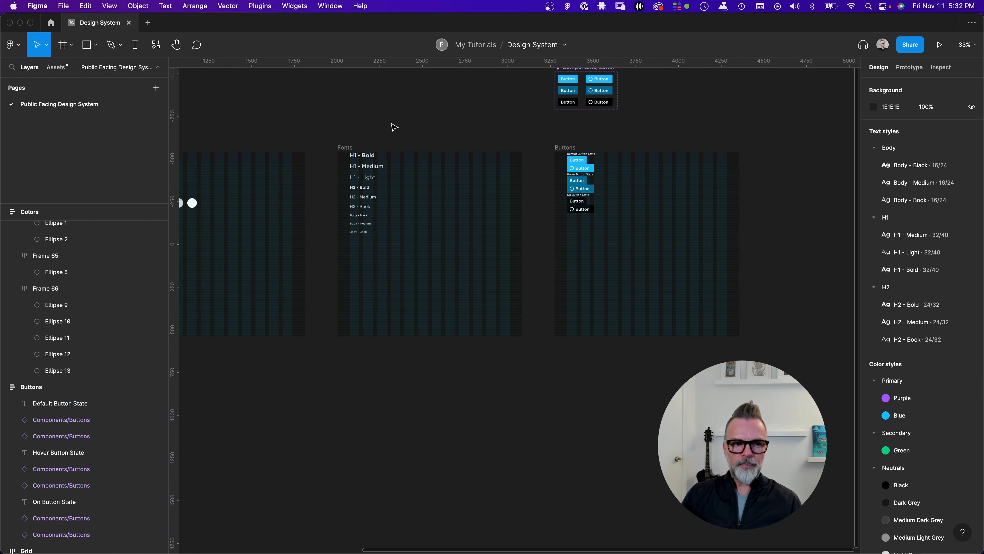
Step: Give the Fonts and Buttons frames individual side paddings, set only their top padding to 72, and clear the selection
{"action": "scroll", "coordinate": [259, 158], "scroll_direction": "left", "scroll_amount": 5}
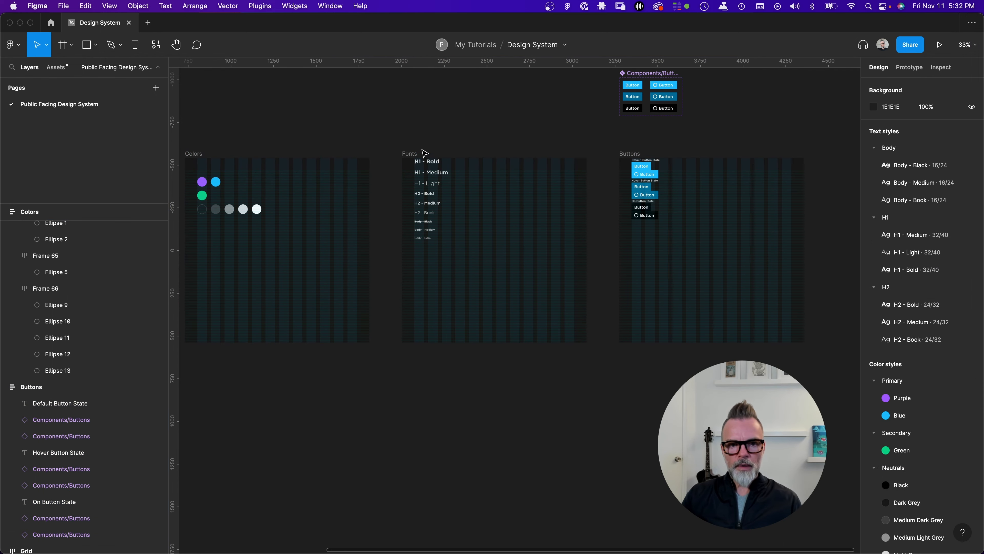
{"action": "left_click", "coordinate": [412, 154]}
{"action": "left_click", "coordinate": [639, 154], "text": "shift"}
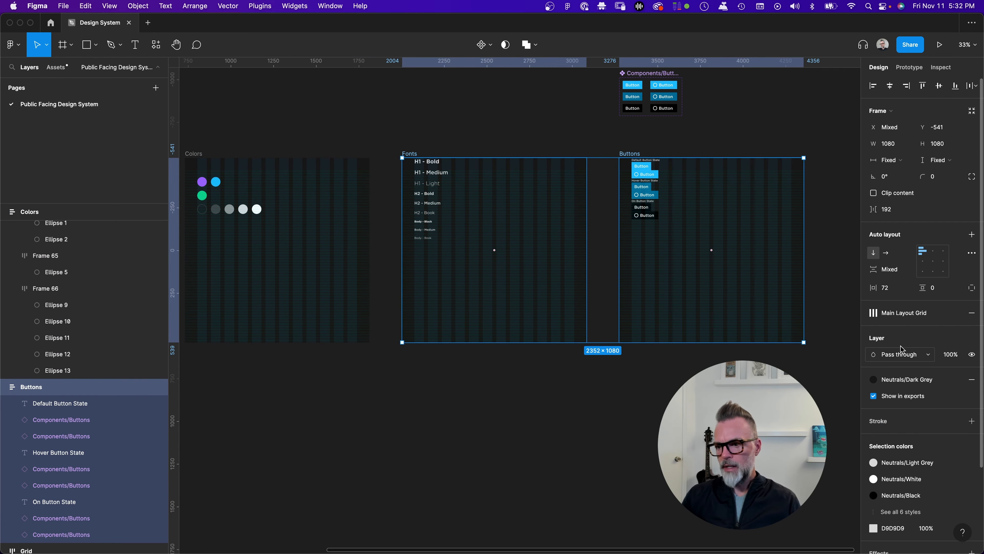
{"action": "left_click", "coordinate": [972, 287]}
{"action": "left_click", "coordinate": [935, 289]}
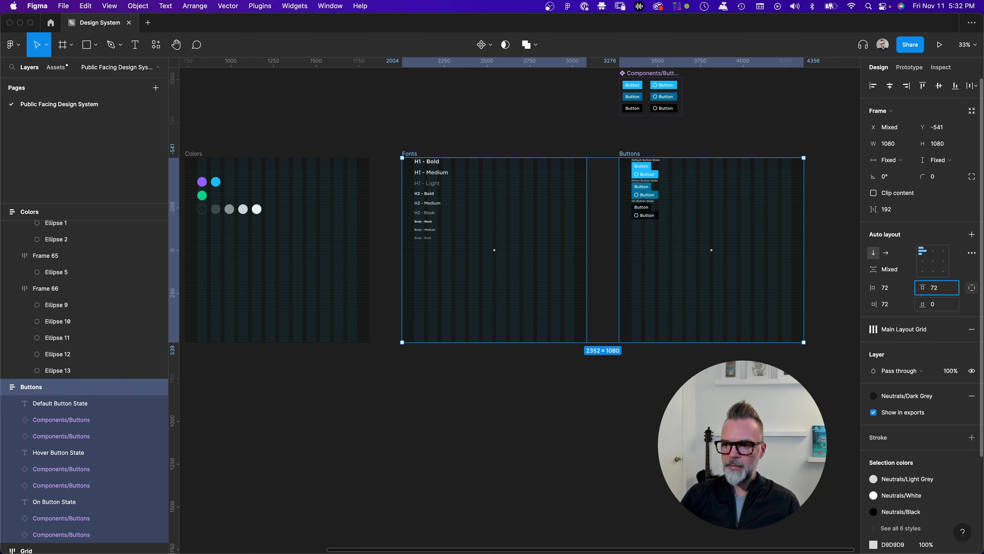
{"action": "type", "text": "72"}
{"action": "key", "text": "Return"}
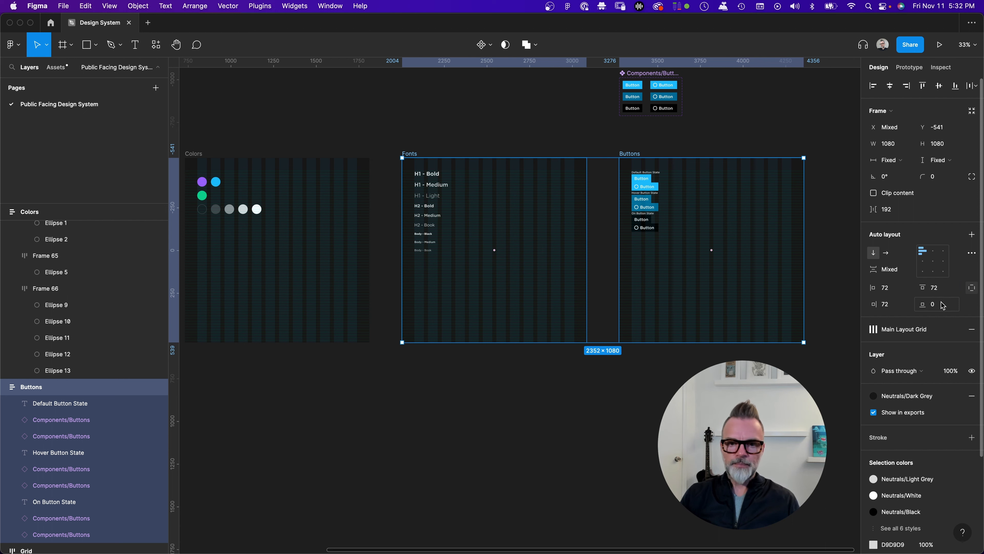
{"action": "left_click", "coordinate": [423, 132]}
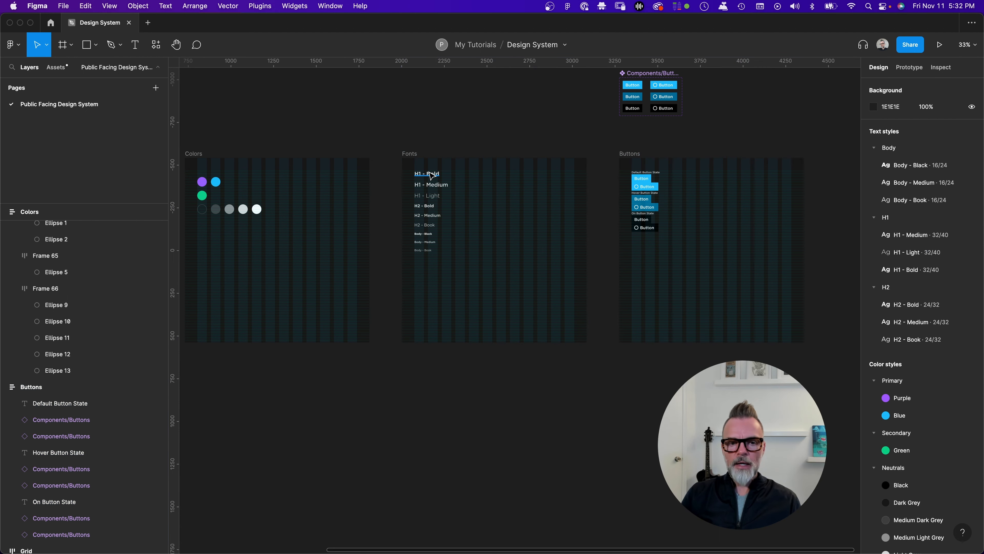
{"action": "left_click", "coordinate": [432, 176]}
{"action": "left_click", "coordinate": [446, 185], "text": "shift"}
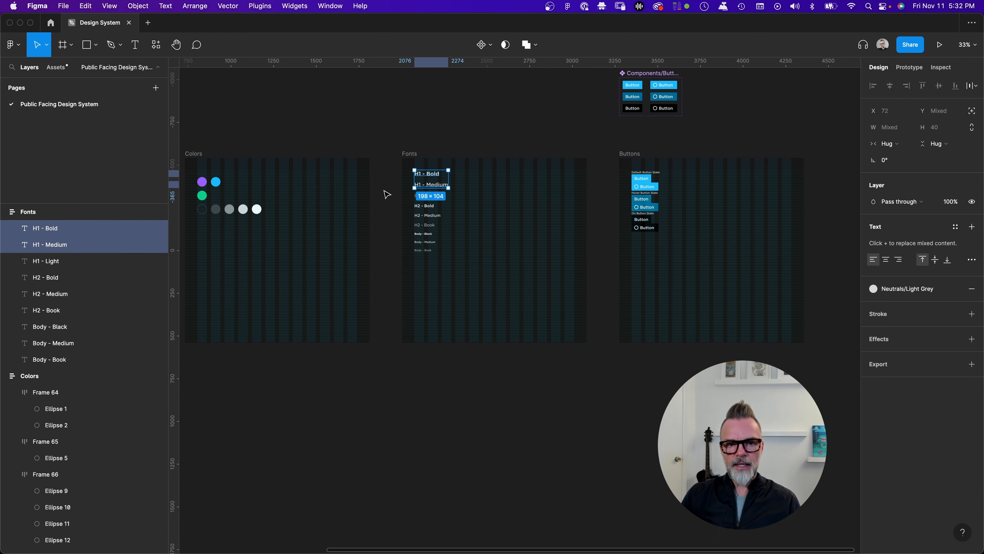
{"action": "left_click", "coordinate": [375, 175]}
Step: Select all nine text samples from H1 - Bold to Body - Book in the Fonts frame and wrap them in auto layout
{"action": "left_click", "coordinate": [436, 176]}
{"action": "left_click", "coordinate": [446, 186], "text": "shift"}
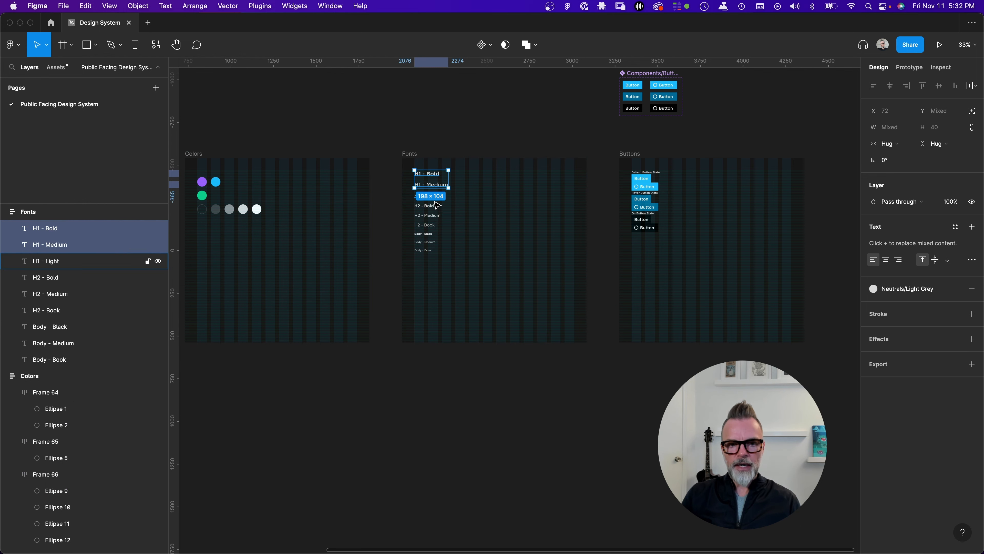
{"action": "left_click", "coordinate": [424, 251], "text": "shift"}
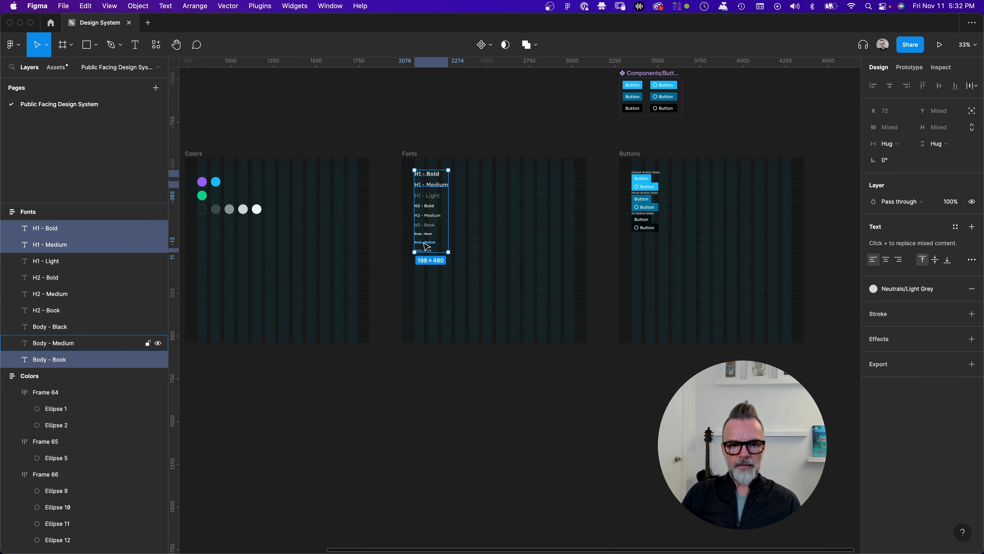
{"action": "left_click", "coordinate": [426, 242], "text": "shift"}
{"action": "left_click", "coordinate": [425, 233], "text": "shift"}
{"action": "left_click", "coordinate": [426, 225], "text": "shift"}
{"action": "left_click", "coordinate": [429, 215], "text": "shift"}
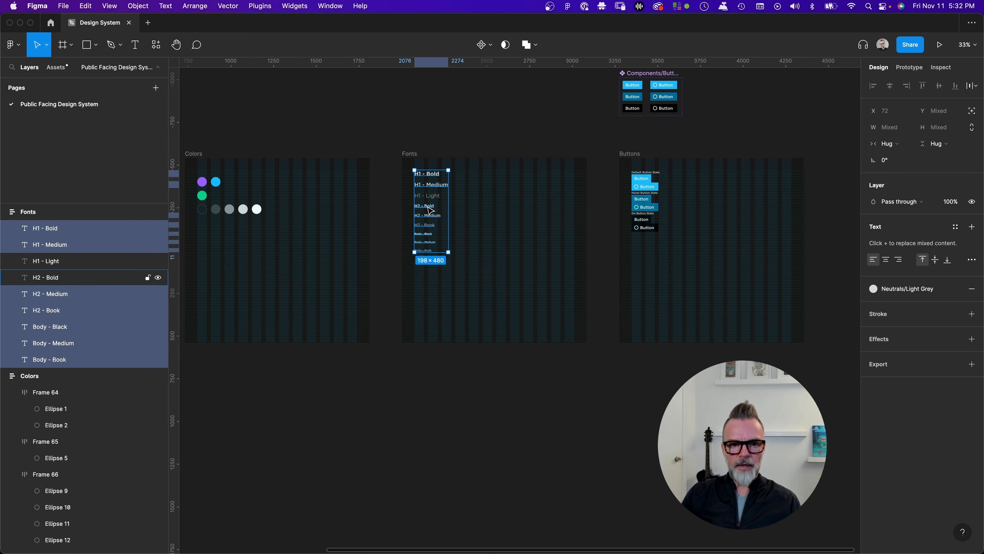
{"action": "left_click", "coordinate": [429, 207], "text": "shift"}
{"action": "left_click", "coordinate": [432, 195], "text": "shift"}
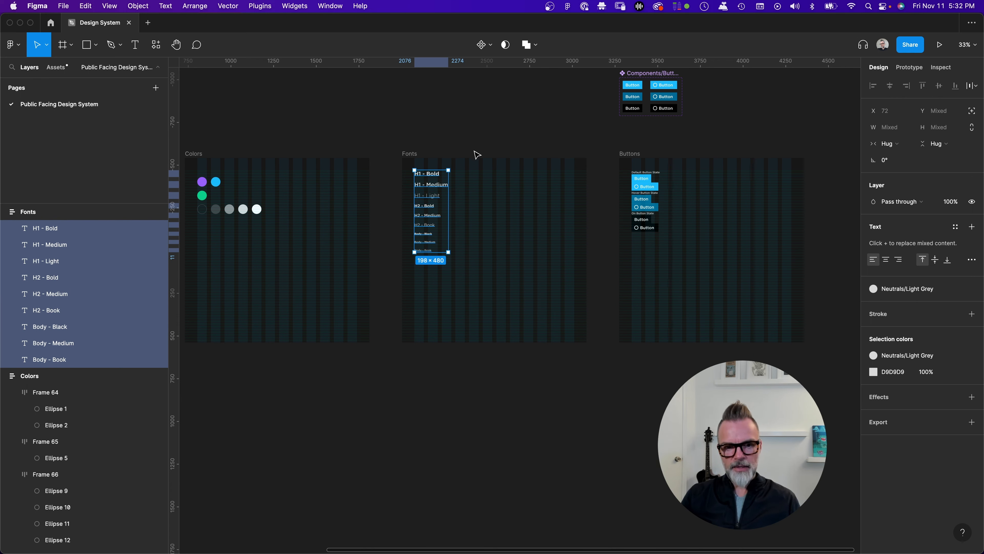
{"action": "key", "text": "shift+a"}
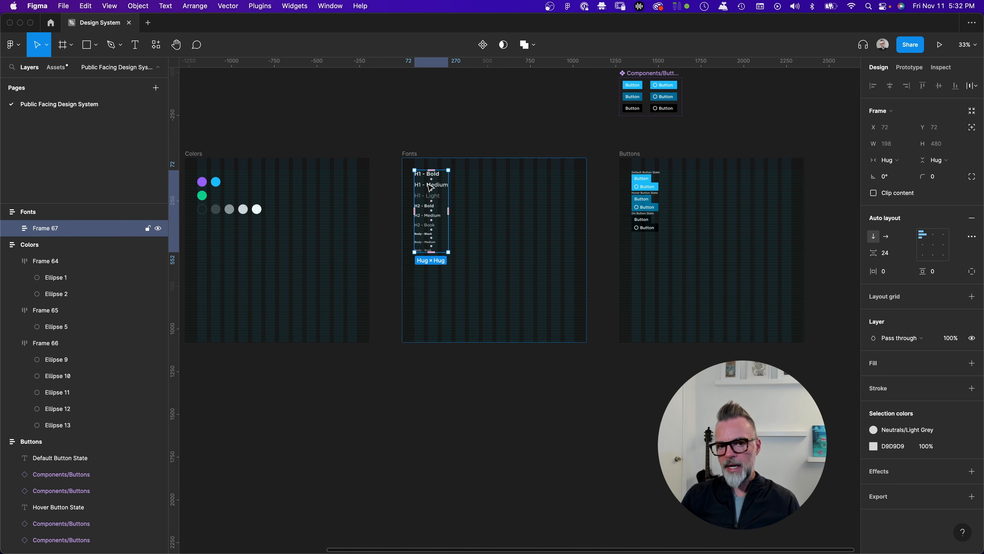
Step: Set the horizontal resizing of the nested text samples frame to fill the container, and clear the selection
{"action": "left_click", "coordinate": [905, 162]}
{"action": "left_click", "coordinate": [907, 176]}
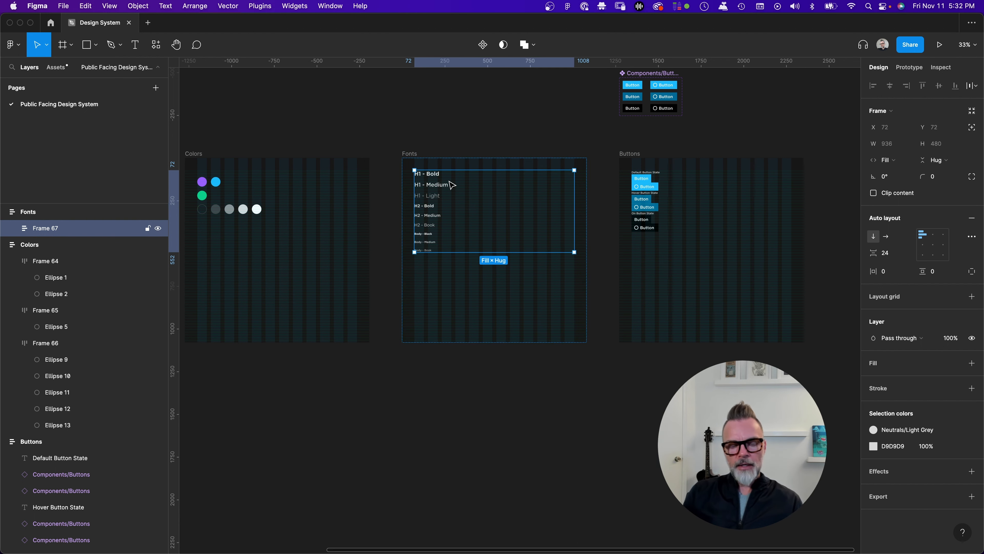
{"action": "left_click", "coordinate": [472, 150]}
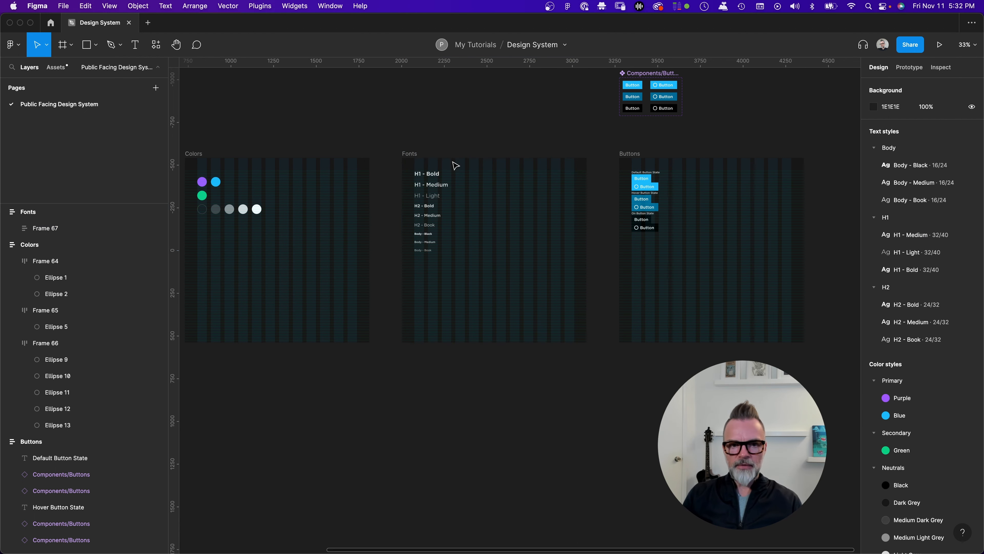
{"action": "scroll", "coordinate": [450, 204], "scroll_direction": "right", "scroll_amount": 3}
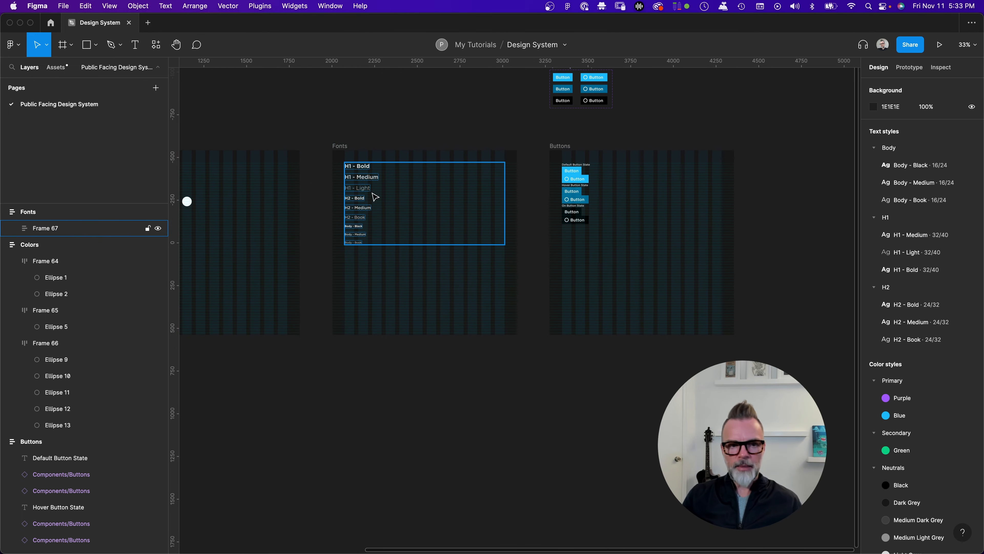
{"action": "left_click", "coordinate": [366, 178]}
{"action": "left_click", "coordinate": [366, 177]}
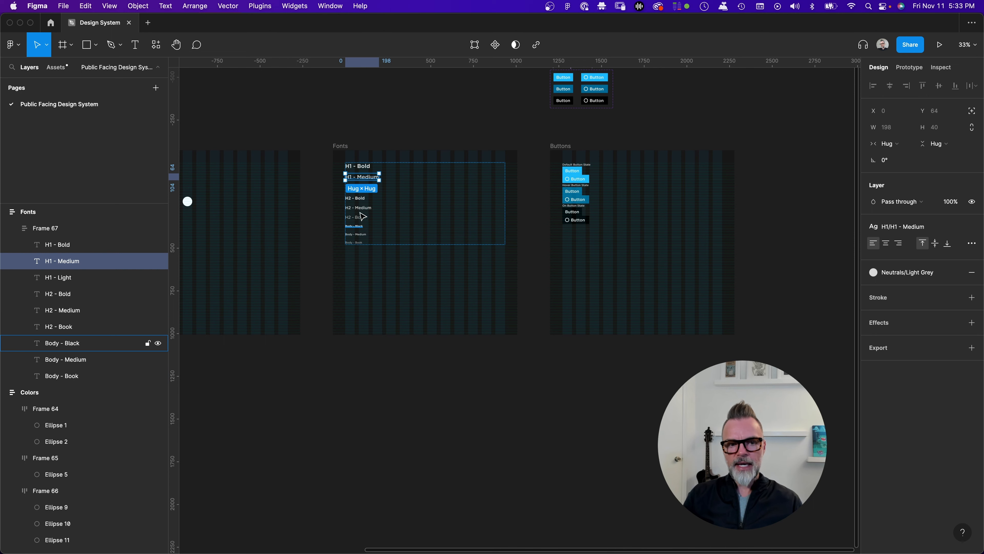
{"action": "left_click", "coordinate": [372, 167]}
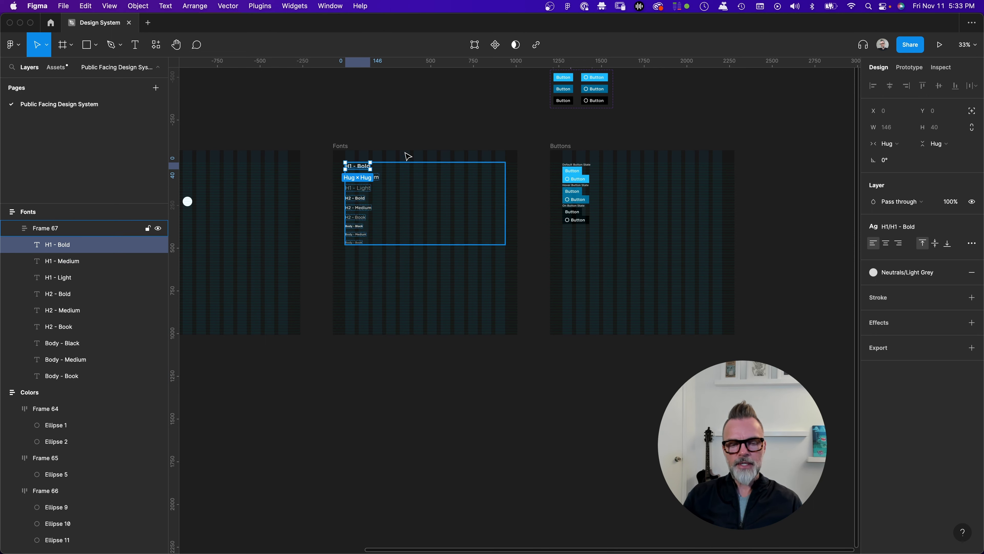
Step: Give the nested text samples frame in Fonts individual side paddings and set its top padding to 40
{"action": "scroll", "coordinate": [436, 206], "scroll_direction": "up", "scroll_amount": 5}
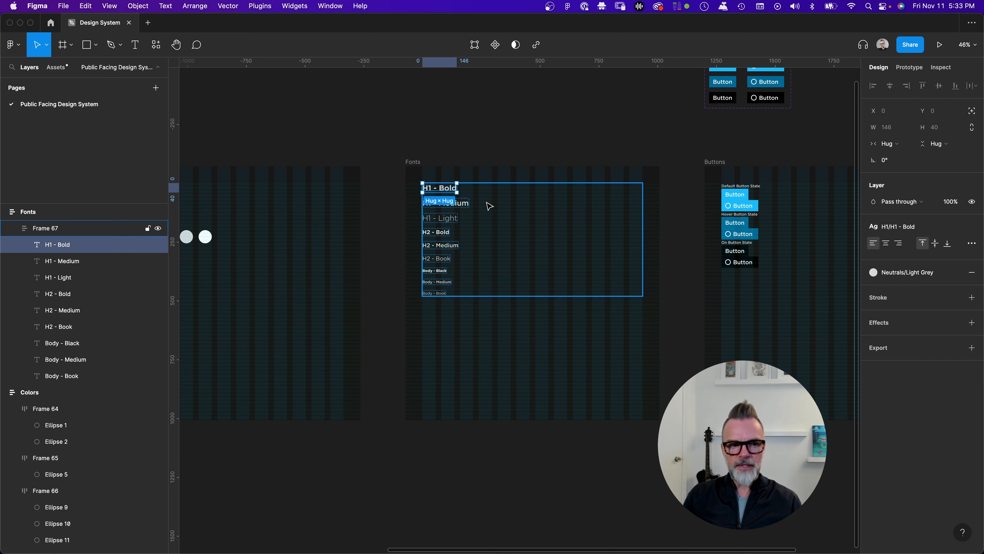
{"action": "scroll", "coordinate": [477, 206], "scroll_direction": "left", "scroll_amount": 5}
{"action": "left_click", "coordinate": [644, 226]}
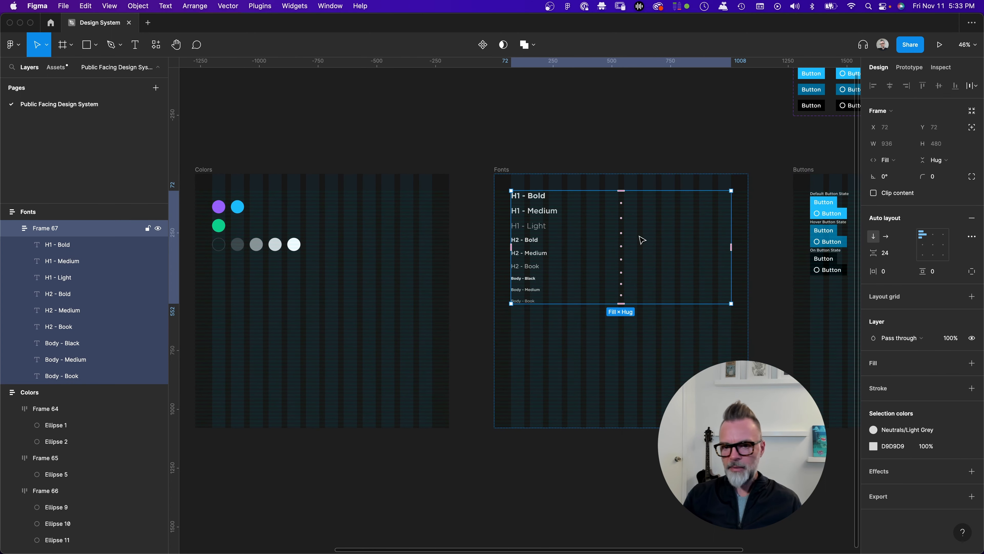
{"action": "scroll", "coordinate": [654, 247], "scroll_direction": "right", "scroll_amount": 3}
{"action": "left_click", "coordinate": [972, 271]}
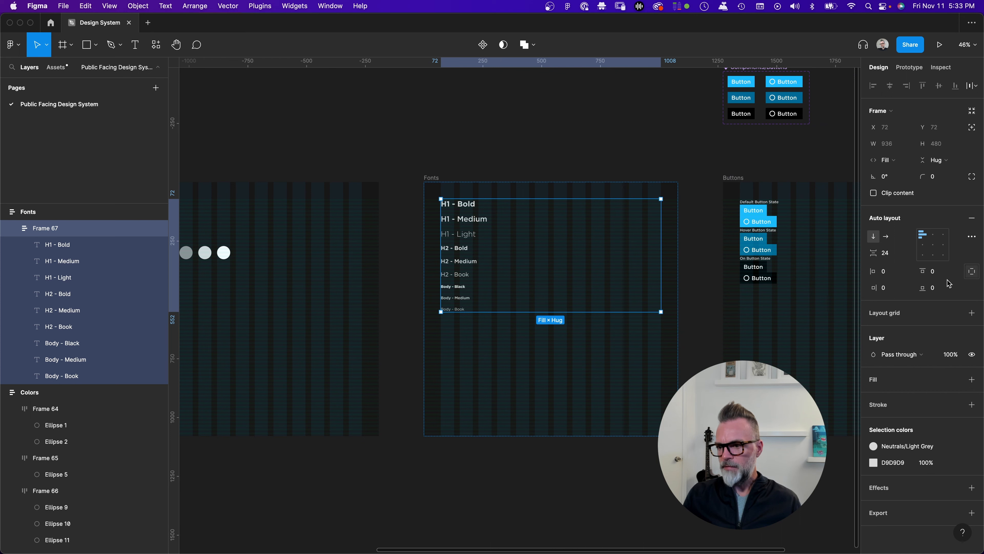
{"action": "left_click", "coordinate": [938, 272]}
{"action": "type", "text": "40"}
{"action": "key", "text": "Return"}
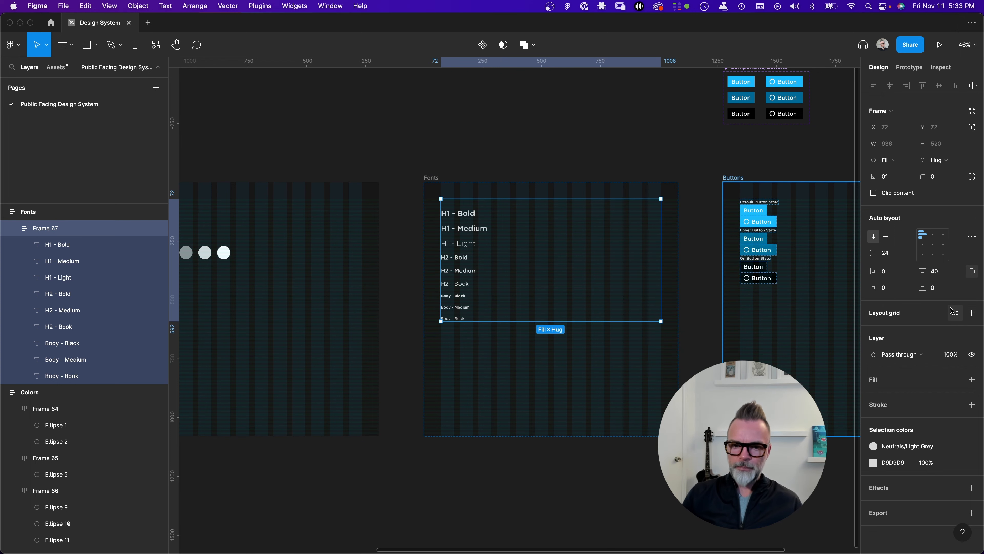
{"action": "scroll", "coordinate": [548, 208], "scroll_direction": "right", "scroll_amount": 5}
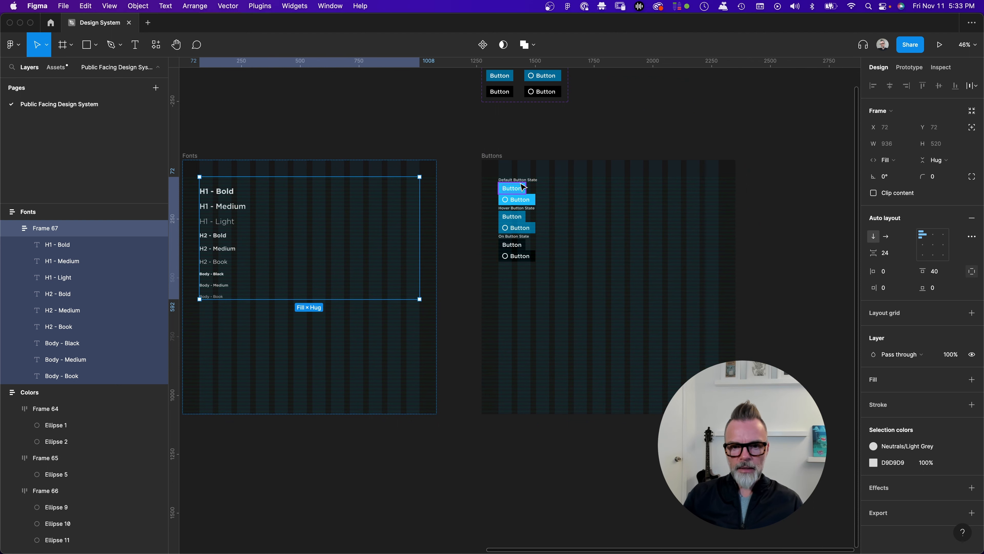
{"action": "left_click", "coordinate": [503, 161]}
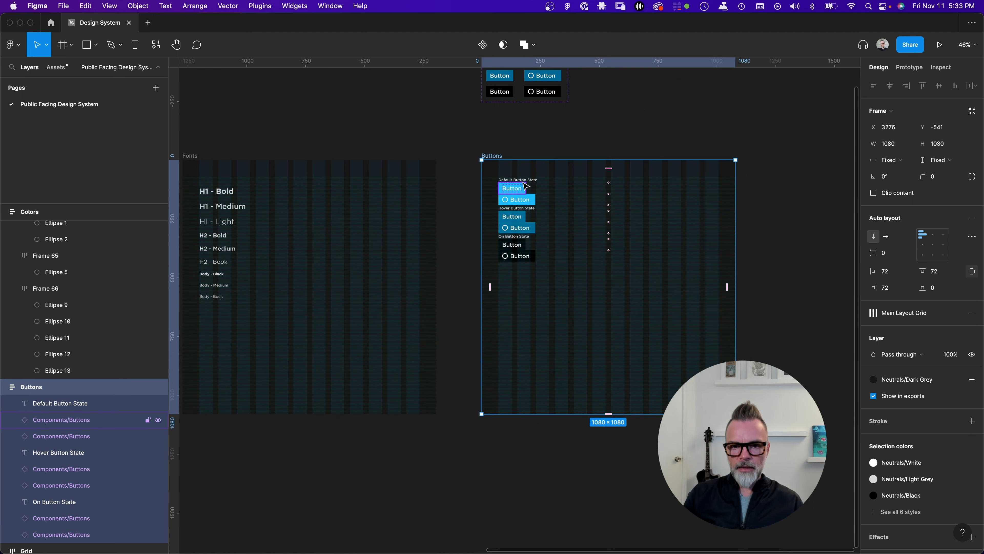
{"action": "left_click", "coordinate": [517, 179]}
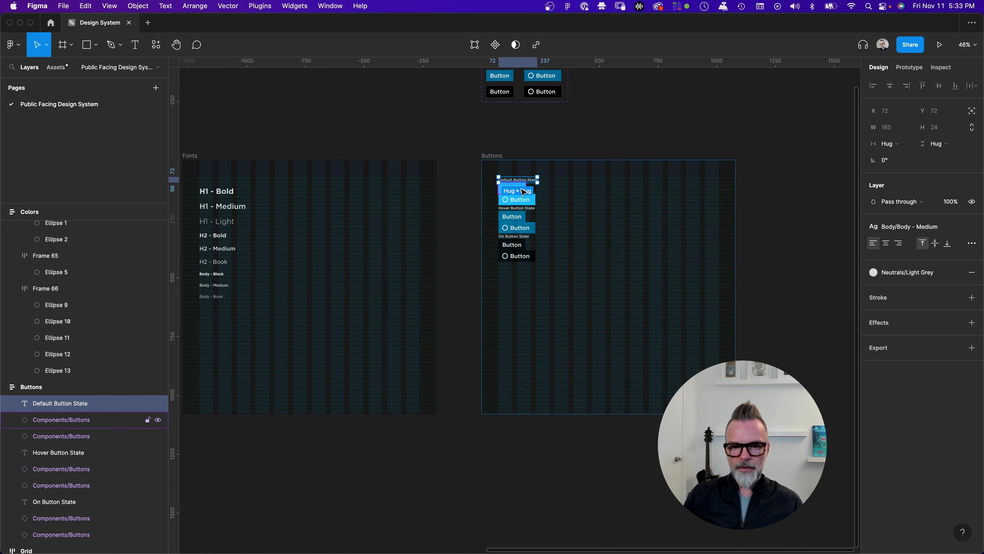
{"action": "left_click", "coordinate": [548, 292]}
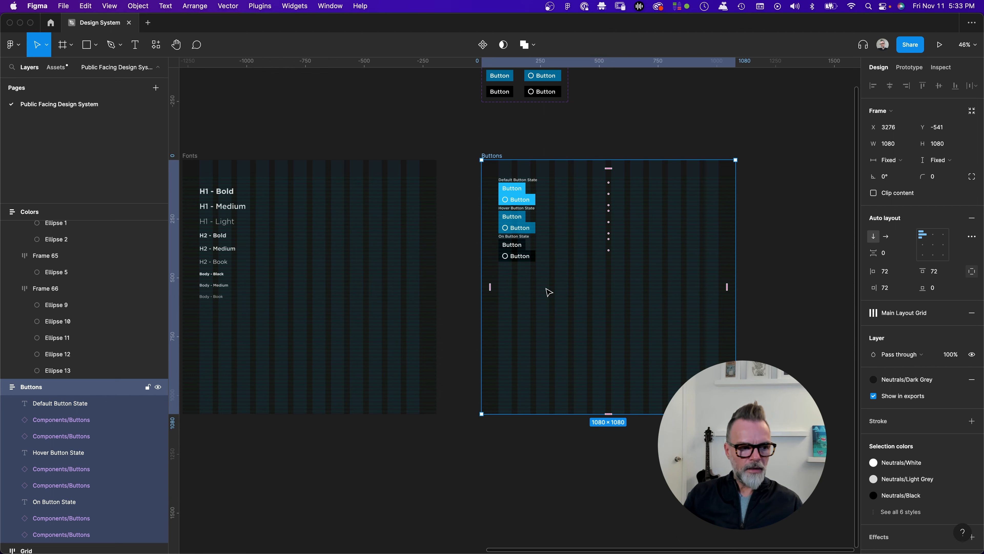
{"action": "left_click", "coordinate": [519, 256]}
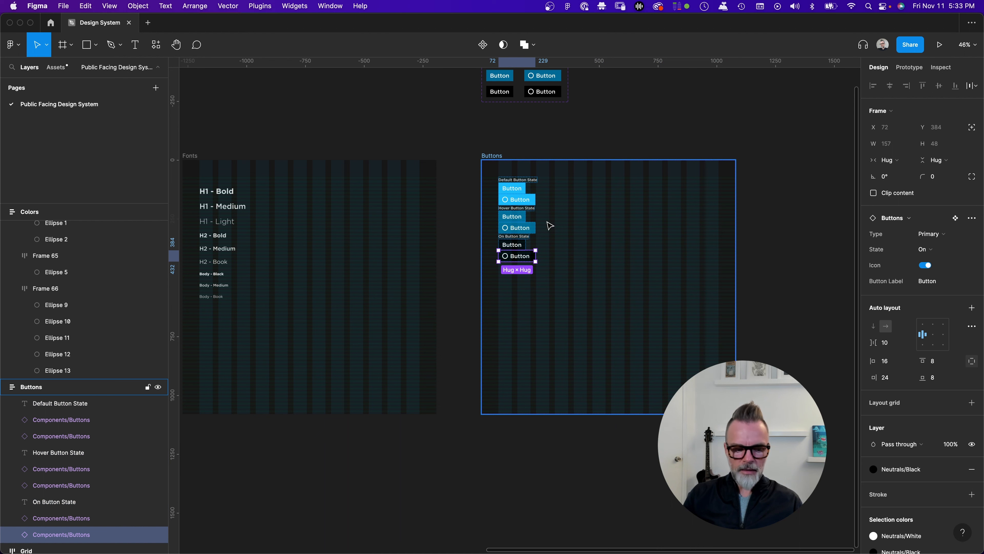
{"action": "left_click", "coordinate": [547, 189]}
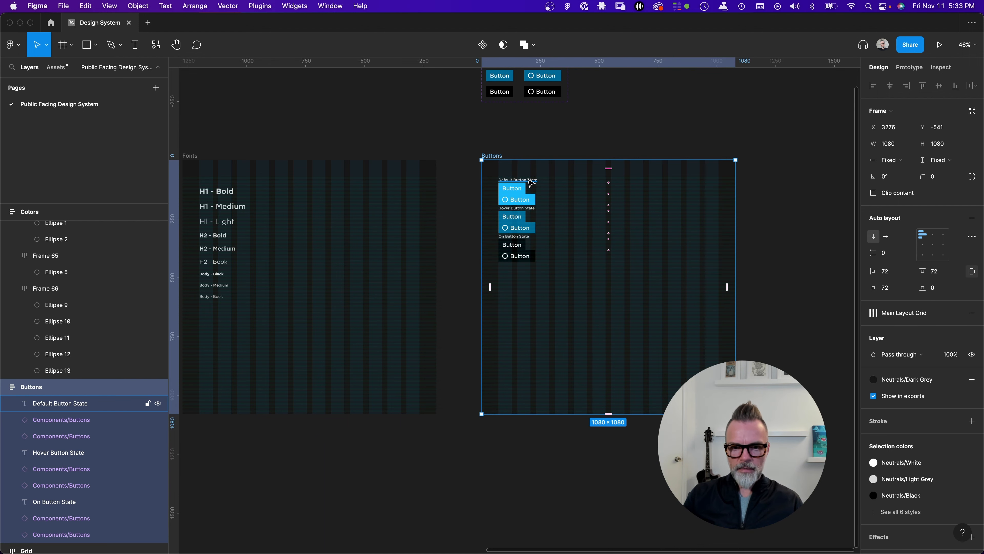
{"action": "key", "text": "super+a"}
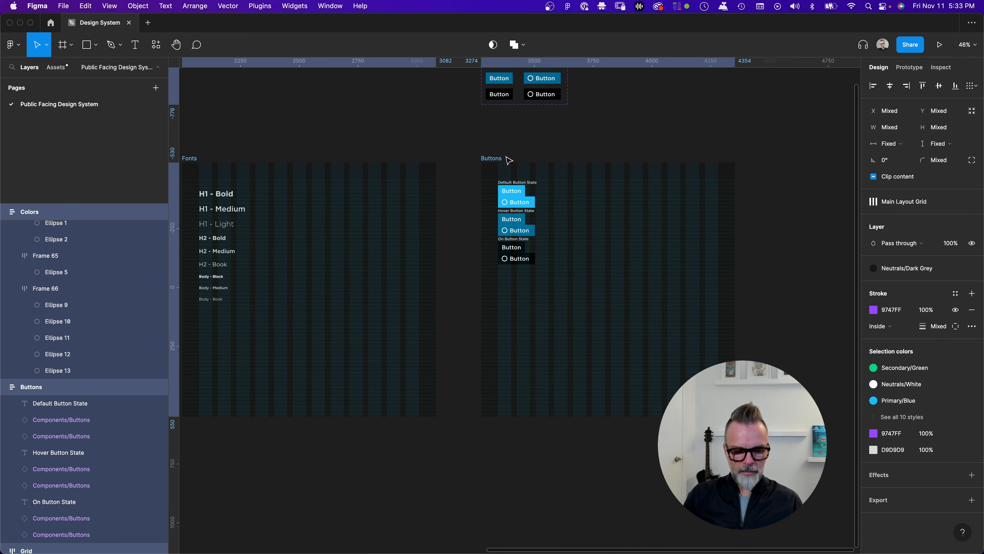
{"action": "scroll", "coordinate": [513, 174], "scroll_direction": "down", "scroll_amount": 5}
{"action": "scroll", "coordinate": [513, 174], "scroll_direction": "left", "scroll_amount": 1}
{"action": "left_click", "coordinate": [498, 415]}
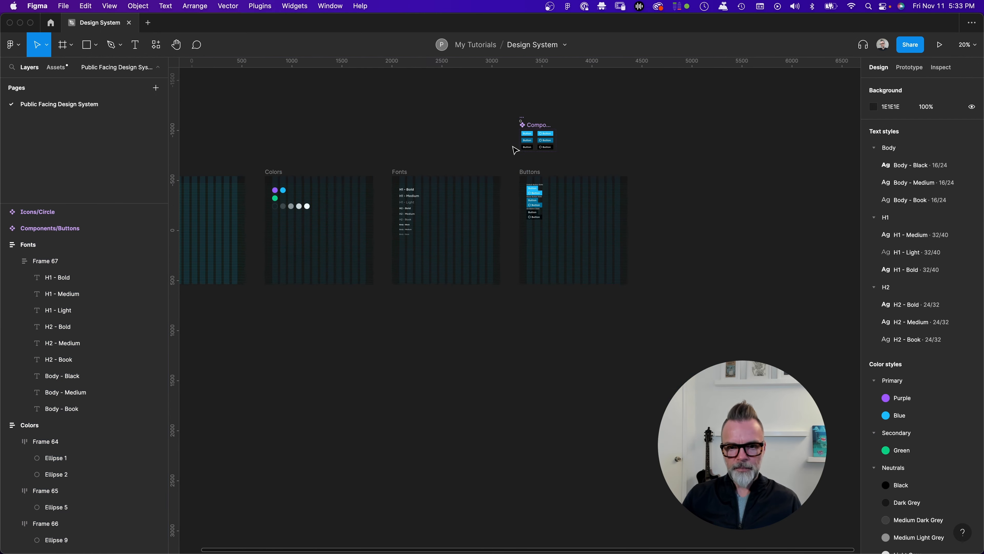
{"action": "scroll", "coordinate": [513, 147], "scroll_direction": "up", "scroll_amount": 3}
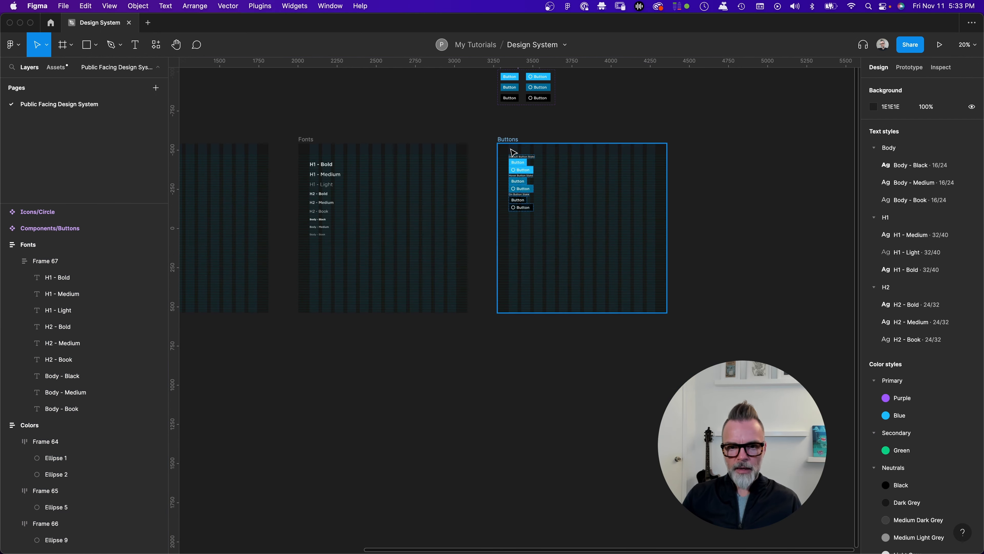
Step: Select all the state labels and button instances inside the Buttons frame and wrap them in a nested auto-layout frame
{"action": "left_click", "coordinate": [524, 149]}
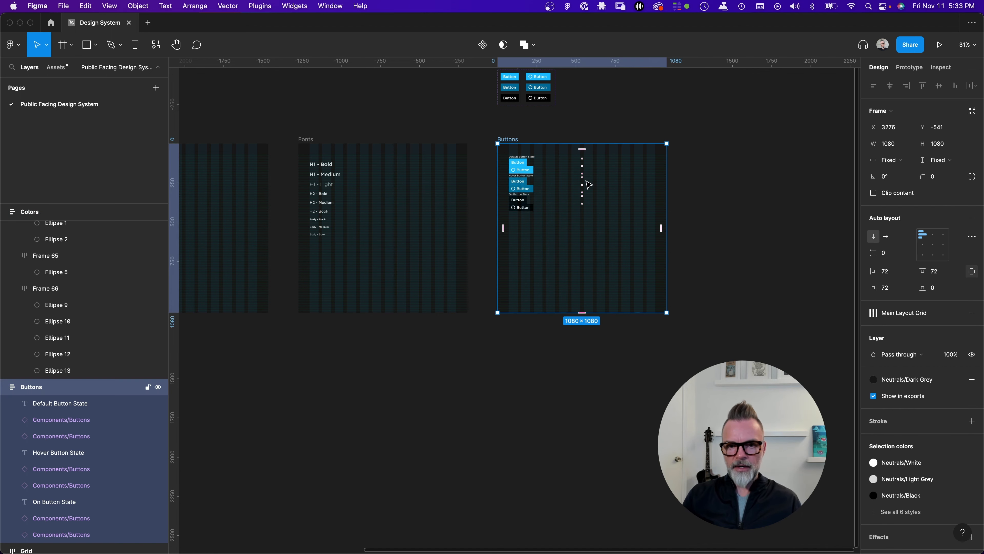
{"action": "scroll", "coordinate": [589, 184], "scroll_direction": "up", "scroll_amount": 3}
{"action": "scroll", "coordinate": [609, 271], "scroll_direction": "left", "scroll_amount": 1}
{"action": "scroll", "coordinate": [608, 270], "scroll_direction": "up", "scroll_amount": 1}
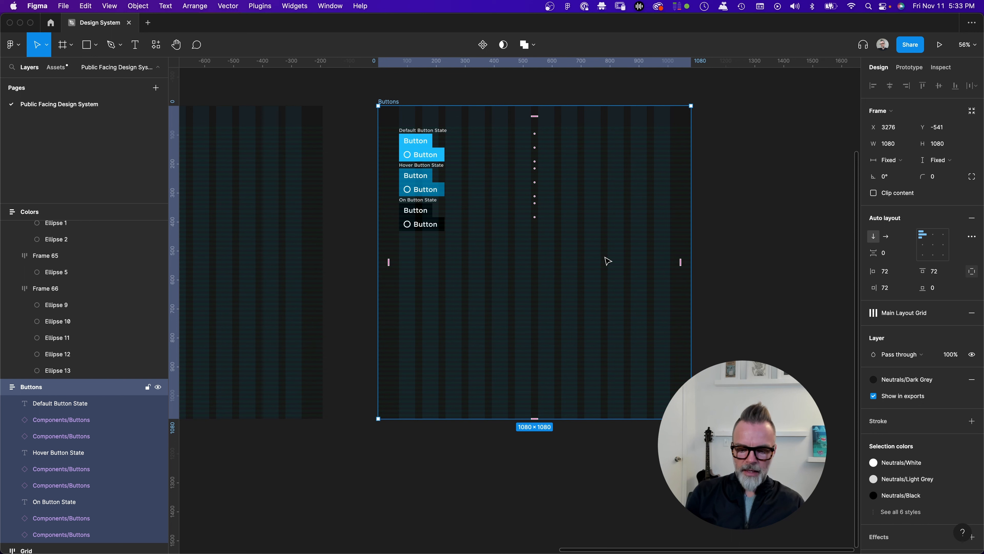
{"action": "key", "text": "Return"}
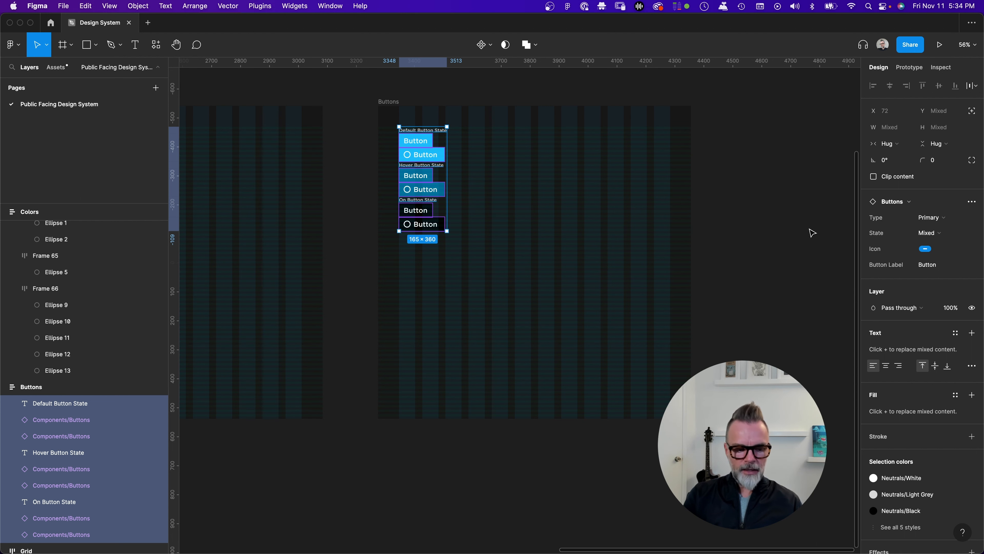
{"action": "key", "text": "shift+Return"}
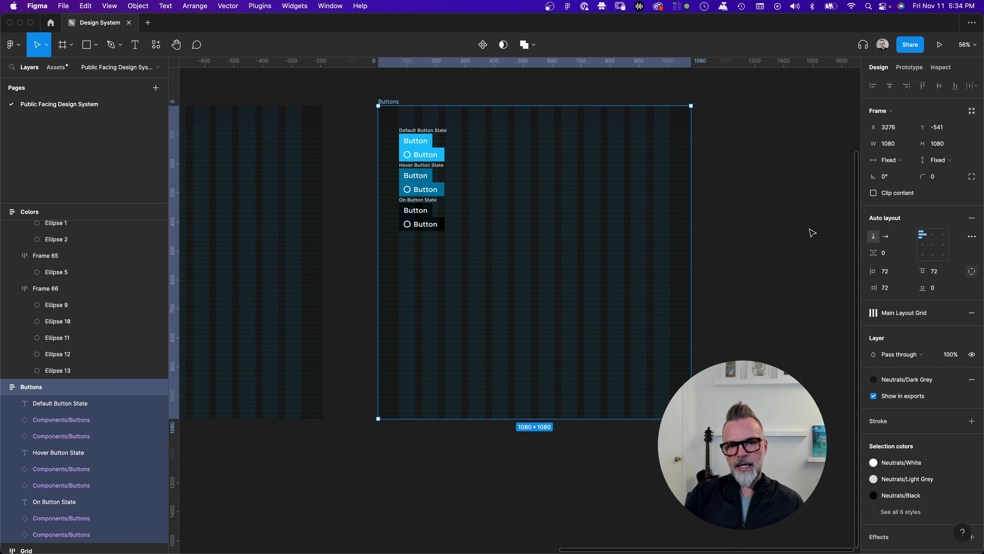
{"action": "key", "text": "Return"}
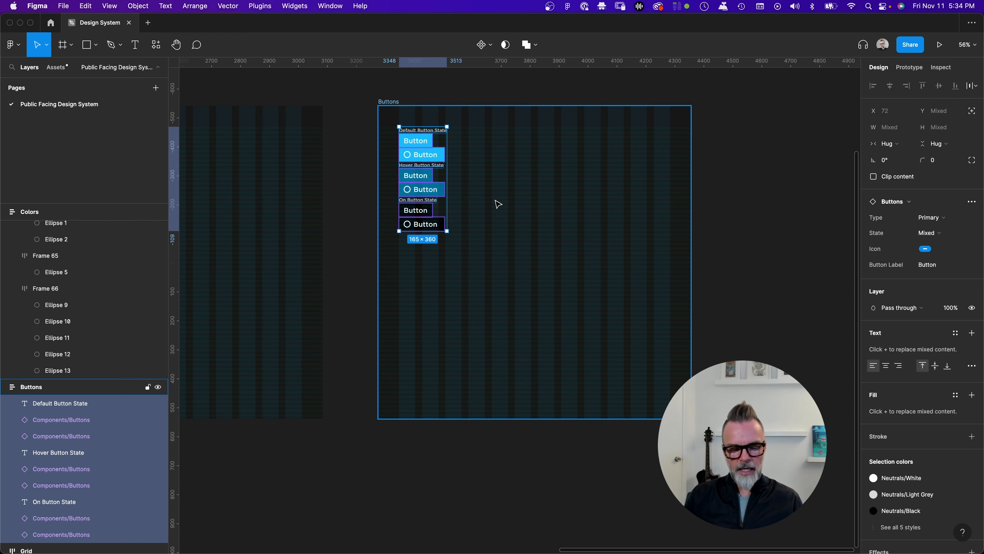
{"action": "key", "text": "shift+a"}
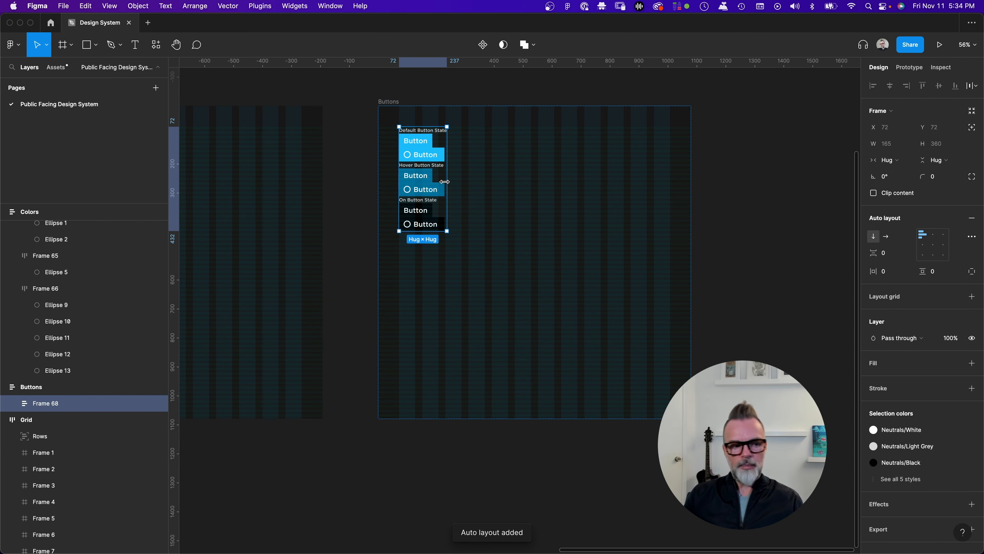
Step: Make the nested frame in Buttons fill the container horizontally, give it individual side paddings with a top padding of 40, and clear the selection
{"action": "left_click", "coordinate": [905, 163]}
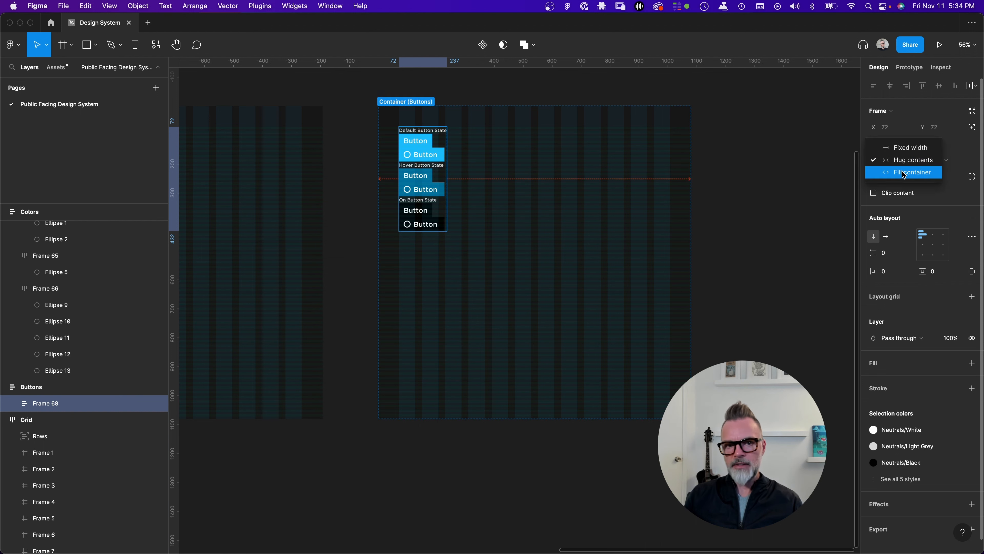
{"action": "left_click", "coordinate": [902, 171]}
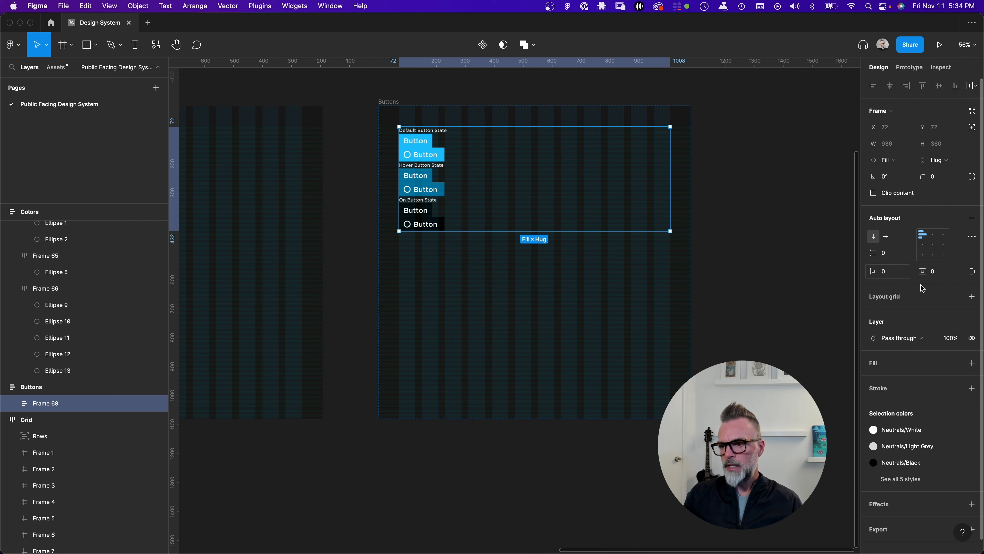
{"action": "left_click", "coordinate": [974, 272]}
{"action": "left_click", "coordinate": [942, 276]}
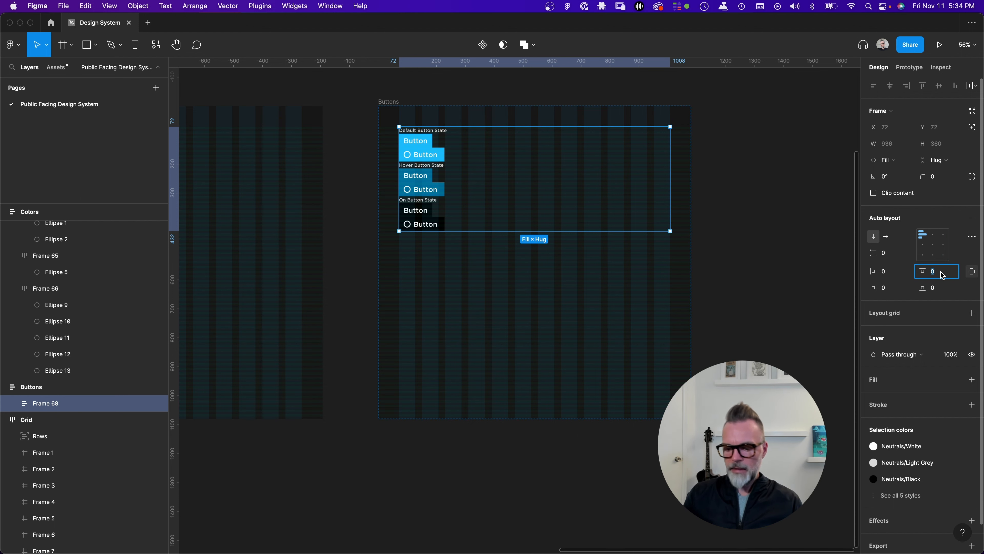
{"action": "type", "text": "40"}
{"action": "key", "text": "Return"}
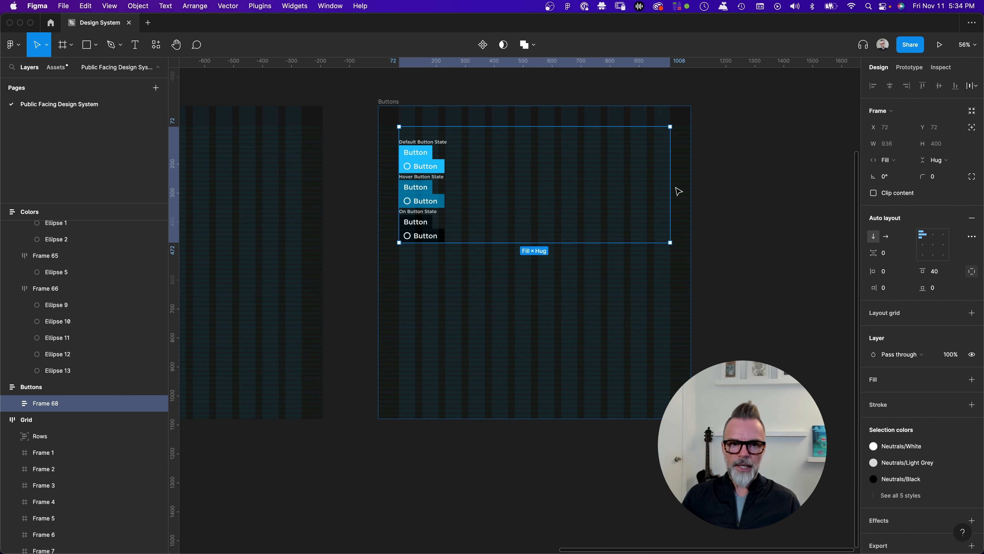
{"action": "scroll", "coordinate": [396, 219], "scroll_direction": "down", "scroll_amount": 5}
{"action": "scroll", "coordinate": [396, 220], "scroll_direction": "left", "scroll_amount": 10}
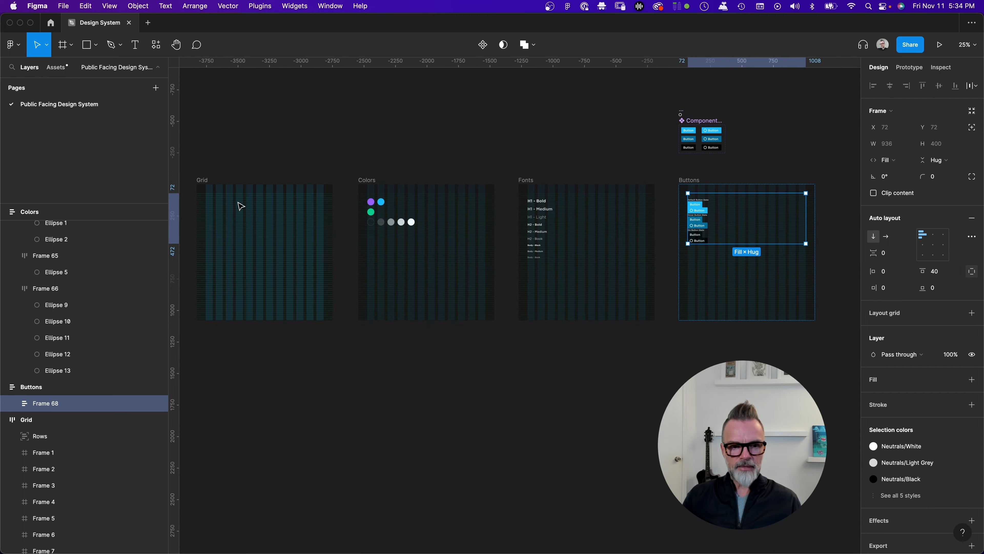
{"action": "scroll", "coordinate": [770, 218], "scroll_direction": "right", "scroll_amount": 5}
{"action": "left_click", "coordinate": [662, 182]}
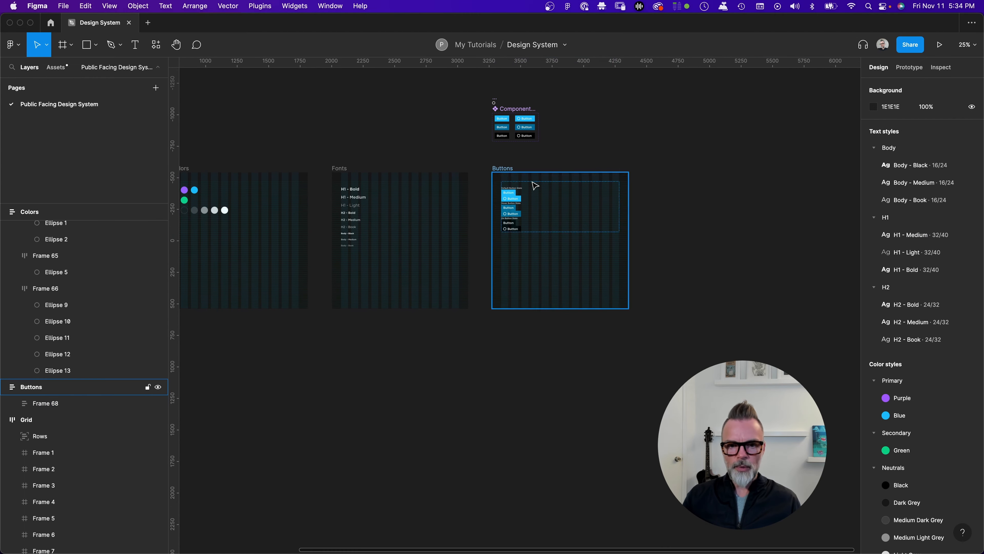
Step: Select the two buttons under Default Button State and wrap them in their own auto-layout frame
{"action": "scroll", "coordinate": [522, 204], "scroll_direction": "up", "scroll_amount": 5}
{"action": "scroll", "coordinate": [524, 204], "scroll_direction": "up", "scroll_amount": 5}
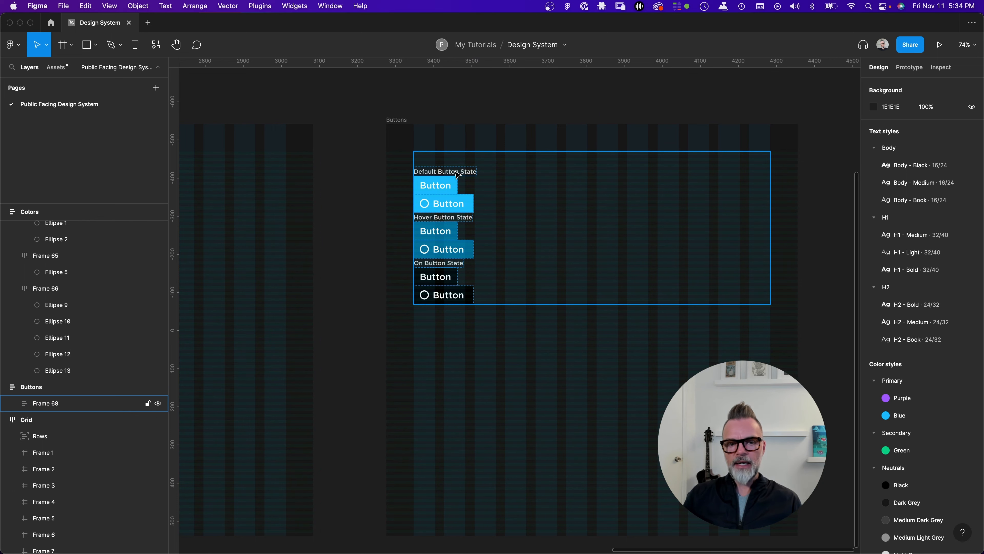
{"action": "scroll", "coordinate": [457, 174], "scroll_direction": "left", "scroll_amount": 5}
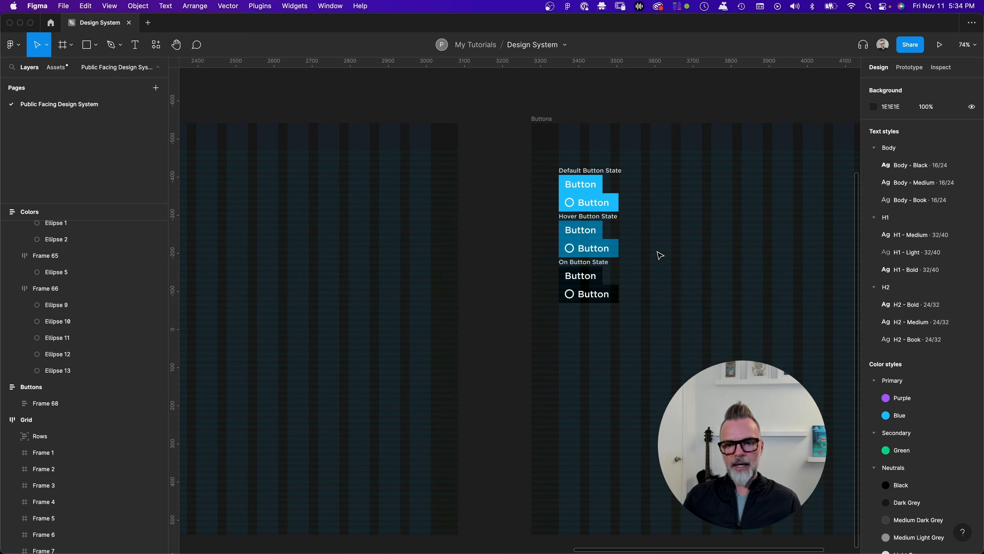
{"action": "left_click", "coordinate": [583, 169]}
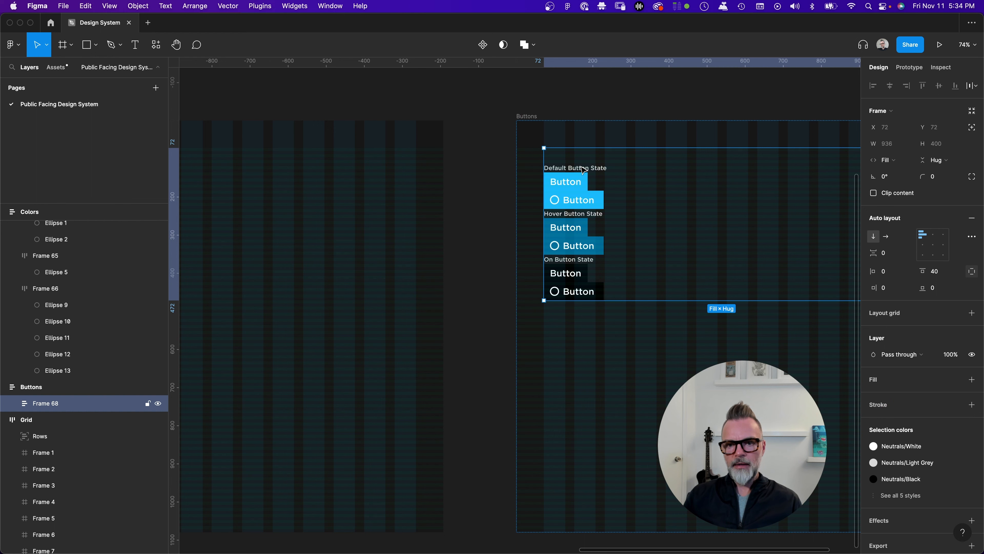
{"action": "double_click", "coordinate": [584, 170]}
{"action": "left_click", "coordinate": [579, 188]}
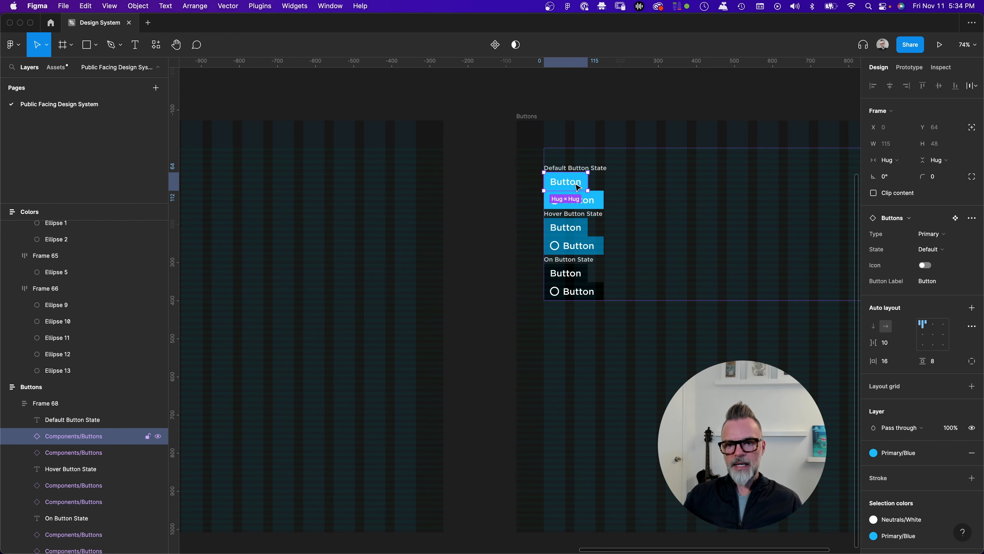
{"action": "left_click", "coordinate": [591, 208], "text": "shift"}
{"action": "scroll", "coordinate": [643, 225], "scroll_direction": "right", "scroll_amount": 7}
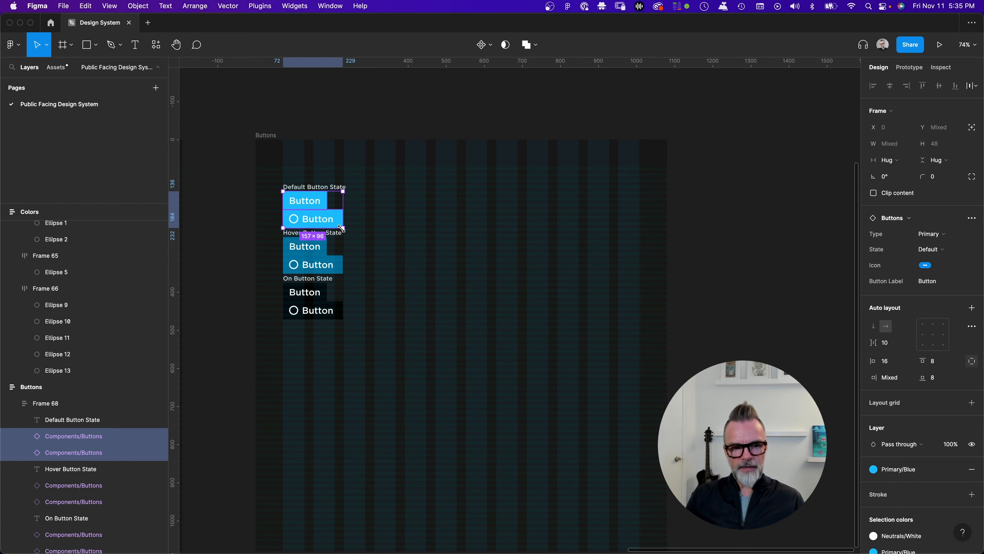
{"action": "key", "text": "shift+a"}
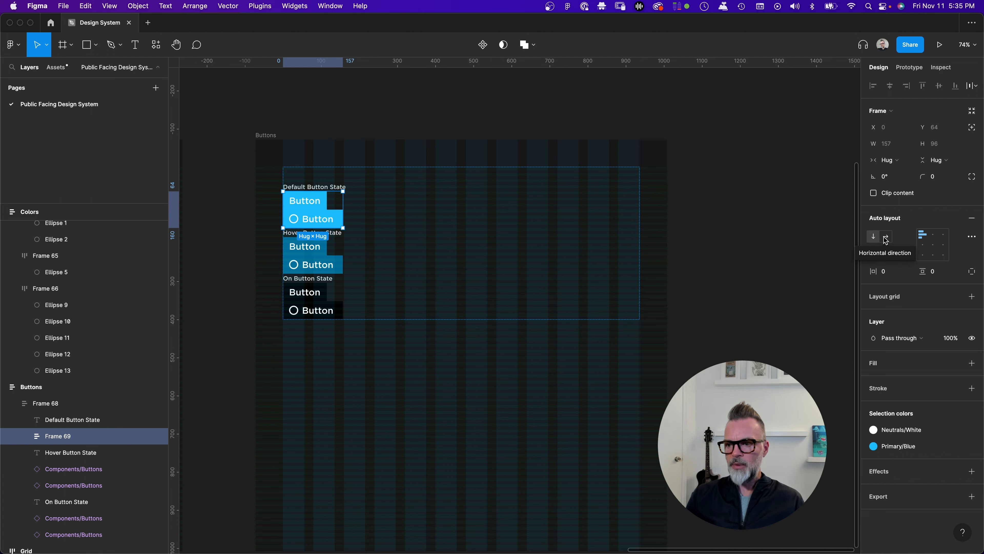
Step: Switch the default-state button pair's auto layout to horizontal direction and set the spacing between items to 24
{"action": "left_click", "coordinate": [886, 237]}
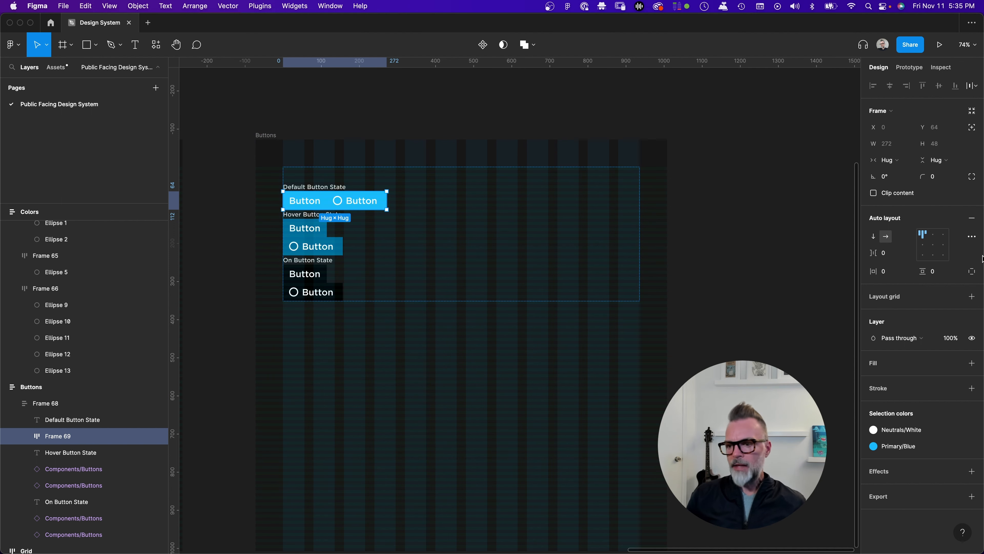
{"action": "left_click", "coordinate": [890, 255]}
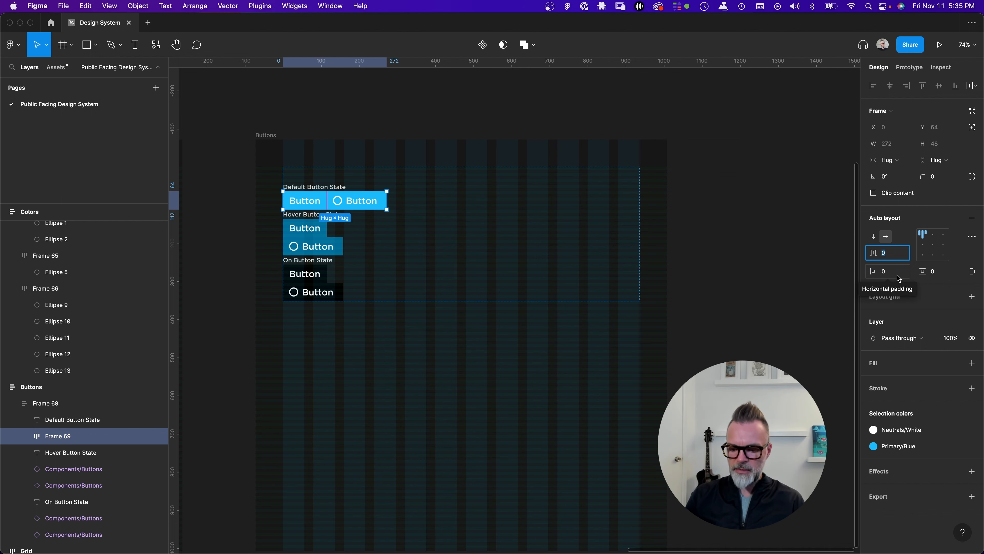
{"action": "type", "text": "24"}
{"action": "key", "text": "Return"}
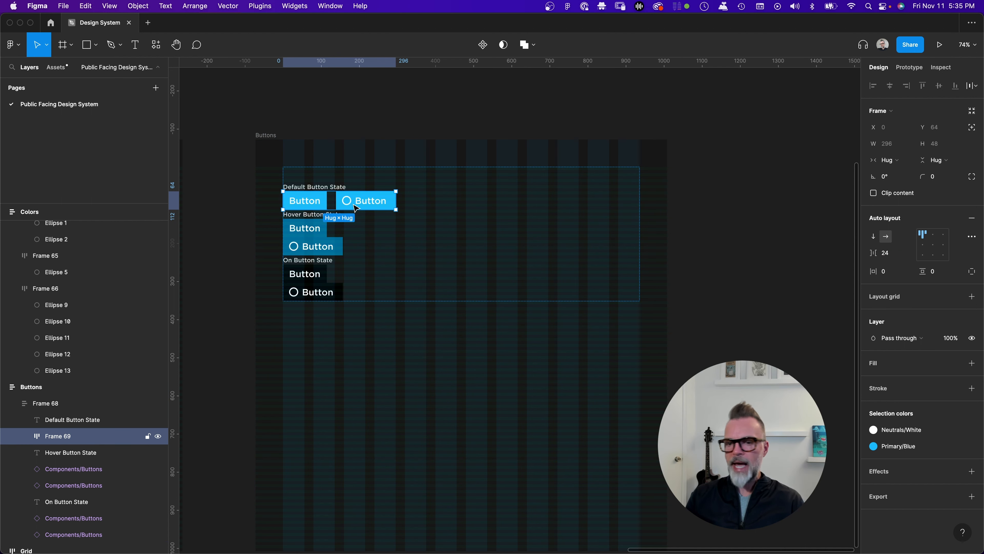
Step: Wrap the two buttons under Hover Button State in a horizontal auto-layout frame with a spacing of 24 between items
{"action": "left_click", "coordinate": [311, 227]}
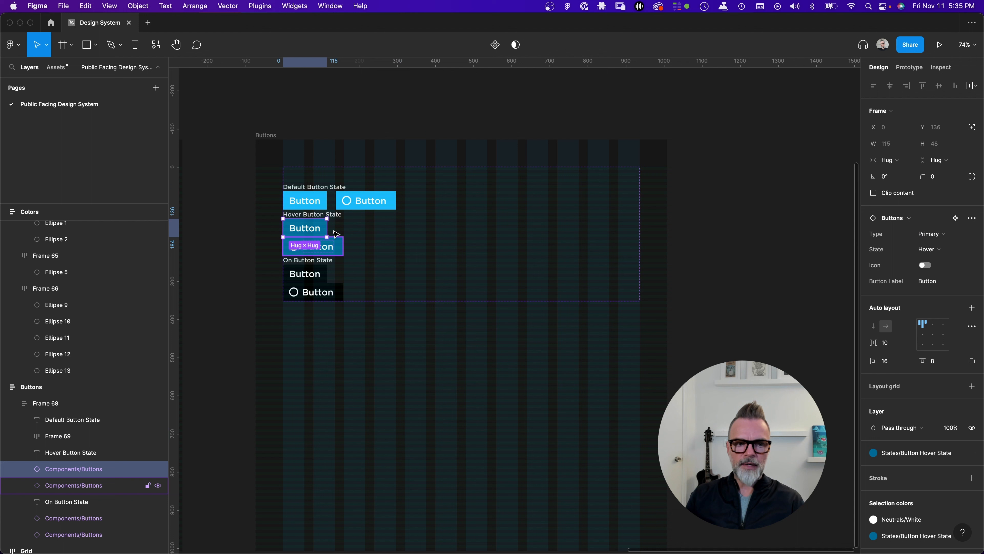
{"action": "left_click", "coordinate": [332, 248], "text": "shift"}
{"action": "key", "text": "shift+a"}
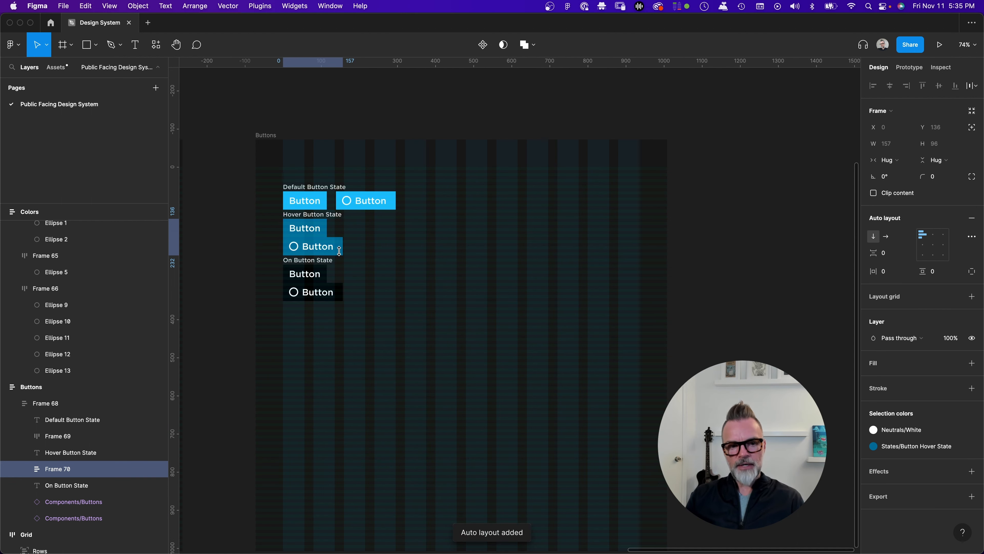
{"action": "left_click", "coordinate": [886, 237]}
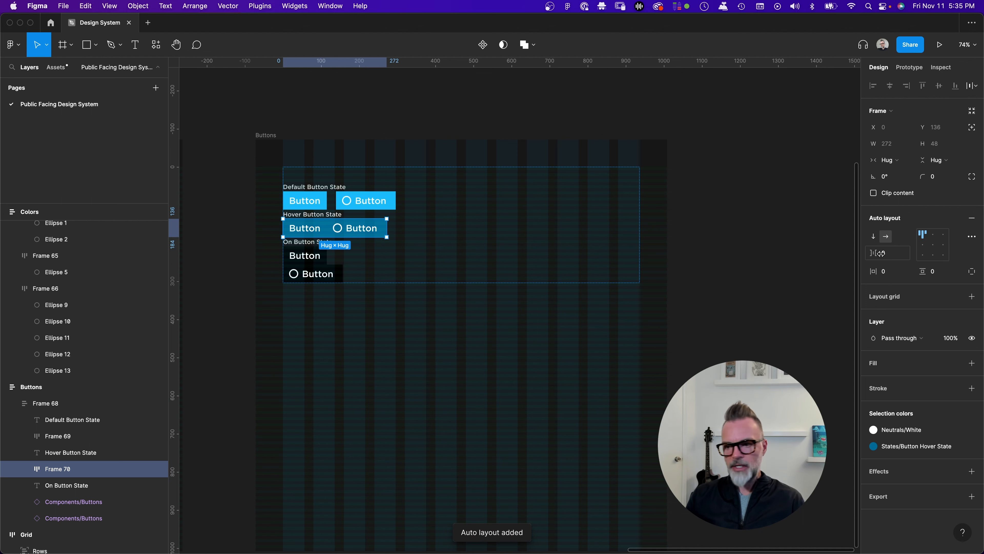
{"action": "left_click", "coordinate": [892, 255]}
{"action": "type", "text": "24"}
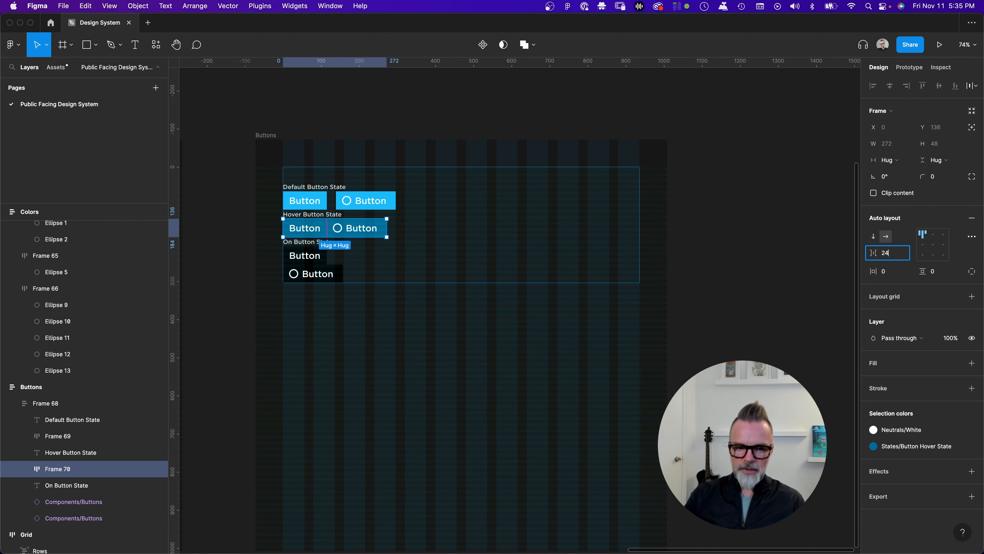
{"action": "key", "text": "Return"}
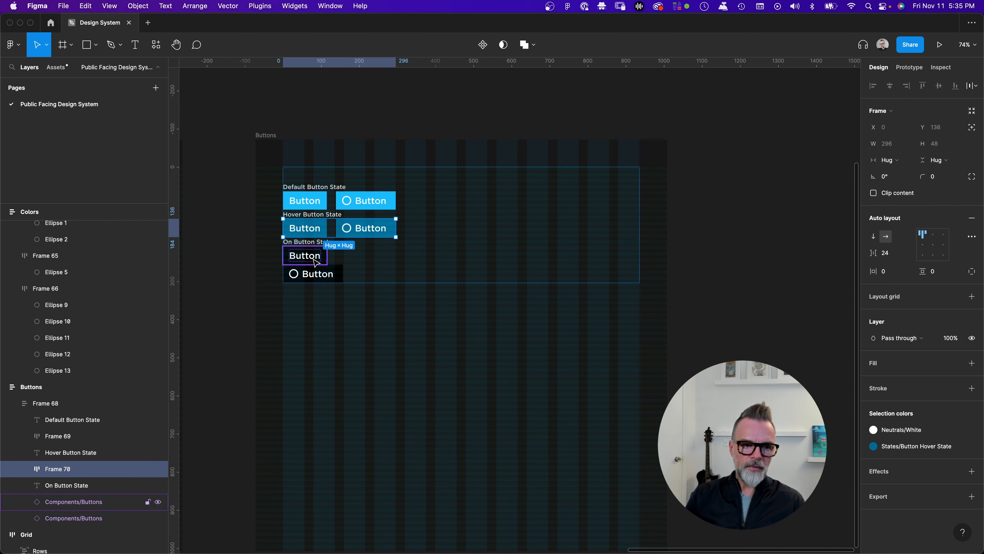
Step: Wrap the two buttons under On Button State in a horizontal auto-layout frame with a spacing of 24 between items
{"action": "left_click", "coordinate": [307, 254]}
{"action": "left_click", "coordinate": [308, 273], "text": "shift"}
{"action": "key", "text": "shift+a"}
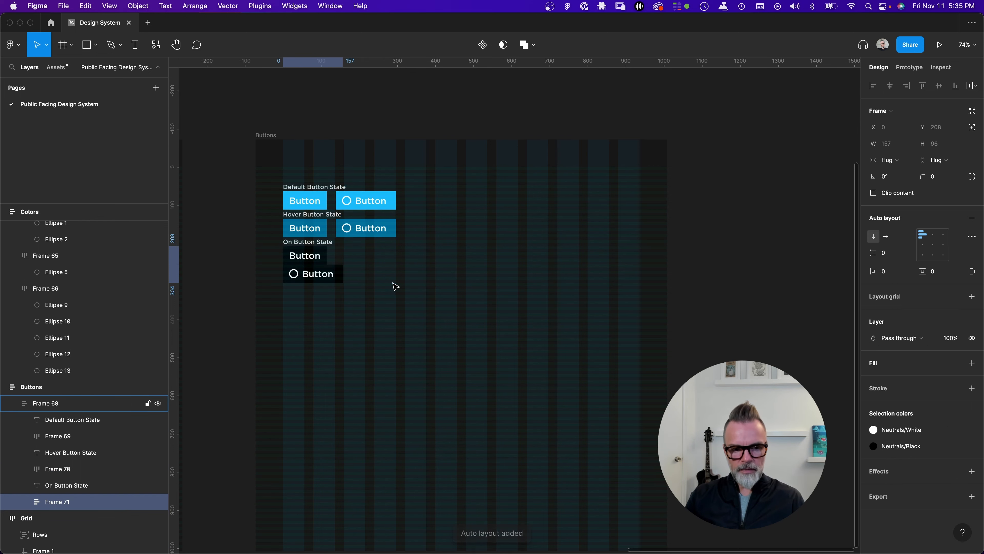
{"action": "left_click", "coordinate": [887, 237]}
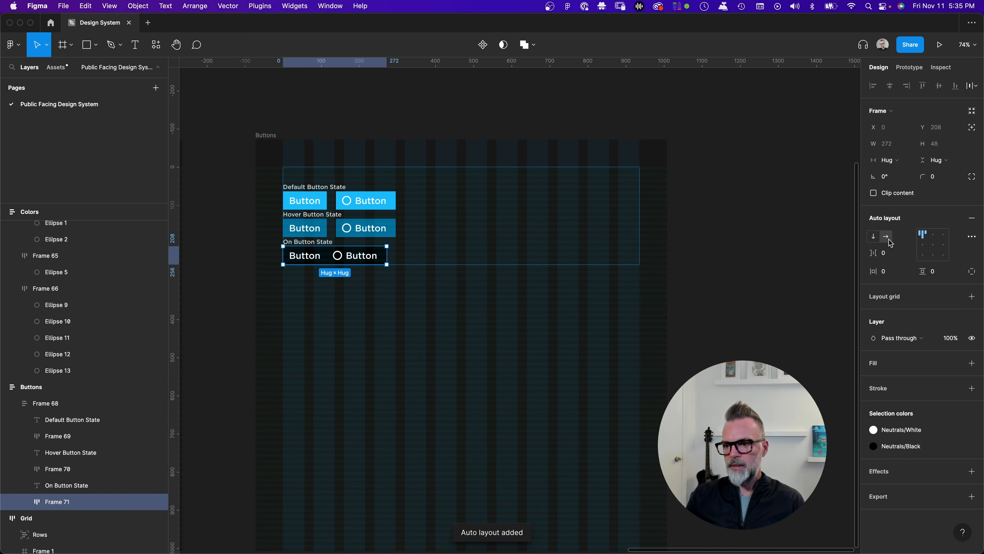
{"action": "left_click", "coordinate": [895, 254]}
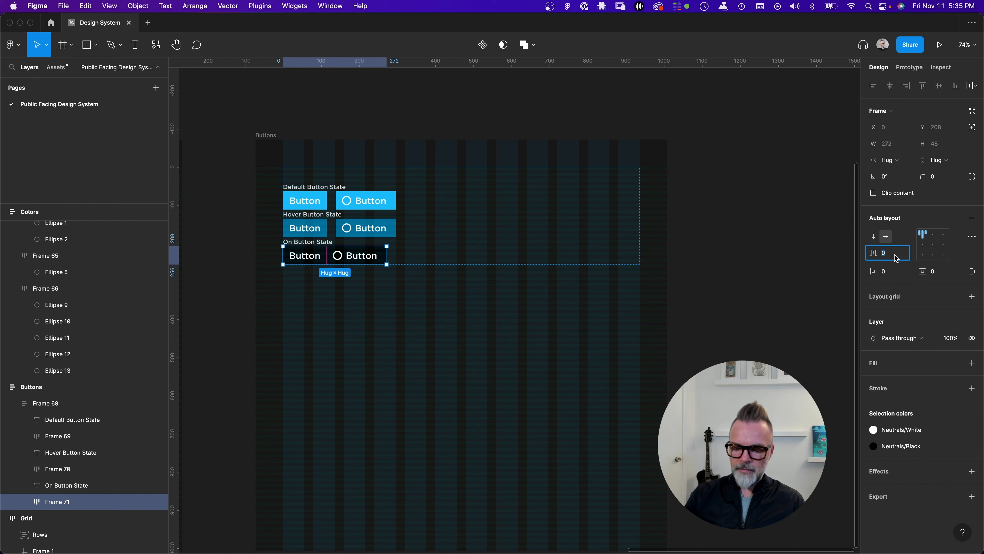
{"action": "type", "text": "24"}
{"action": "key", "text": "Return"}
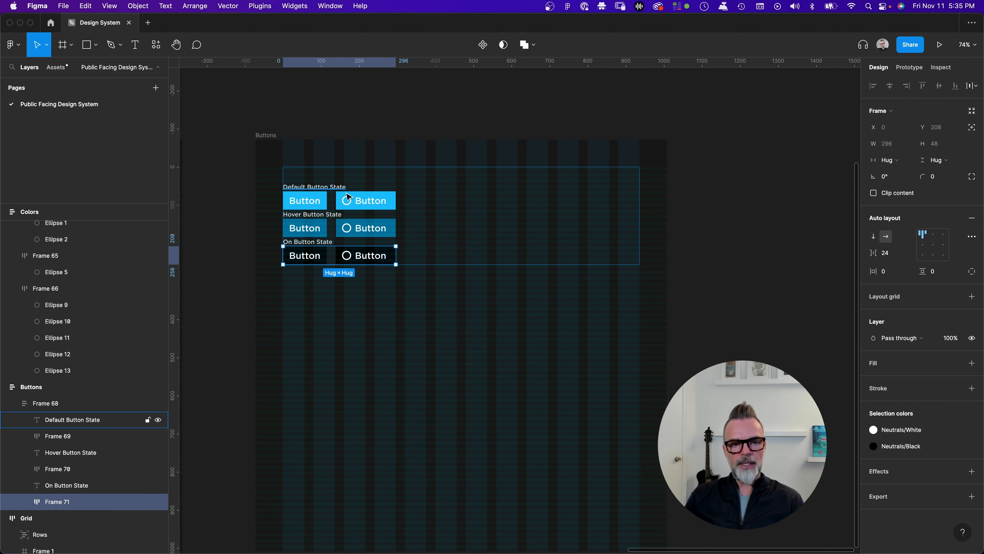
Step: Wrap the Default Button State label and its button row together in a vertical auto-layout frame
{"action": "left_click", "coordinate": [339, 189]}
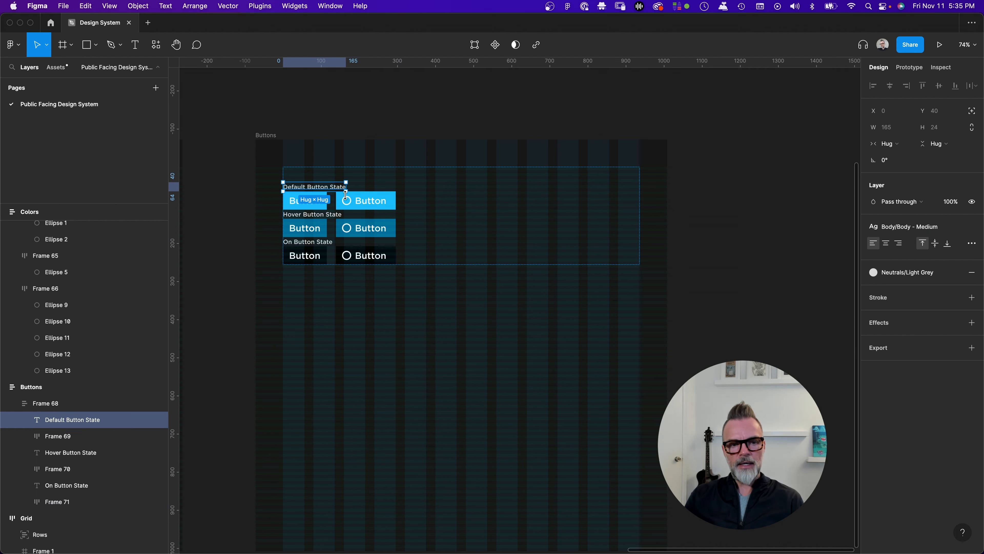
{"action": "left_click", "coordinate": [356, 206], "text": "shift"}
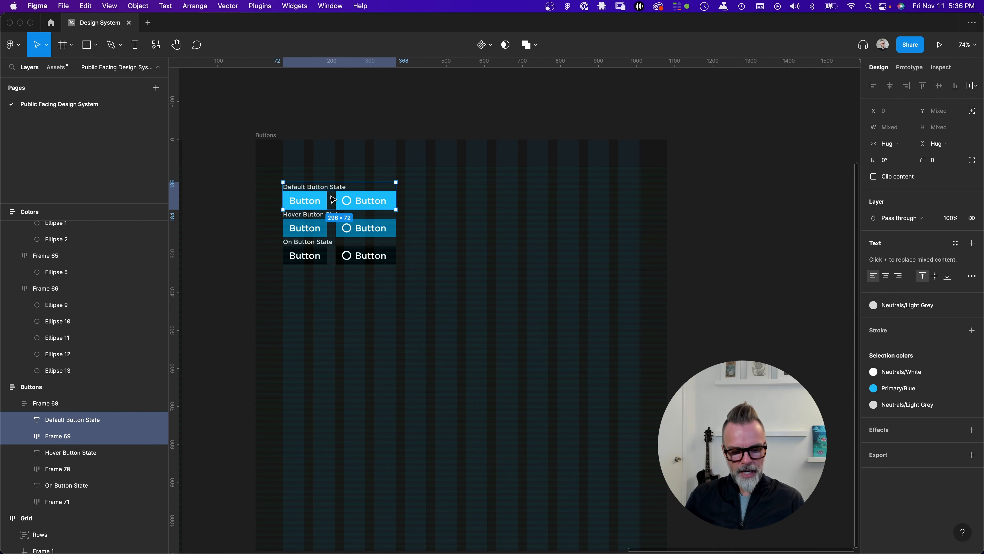
{"action": "left_click", "coordinate": [361, 203]}
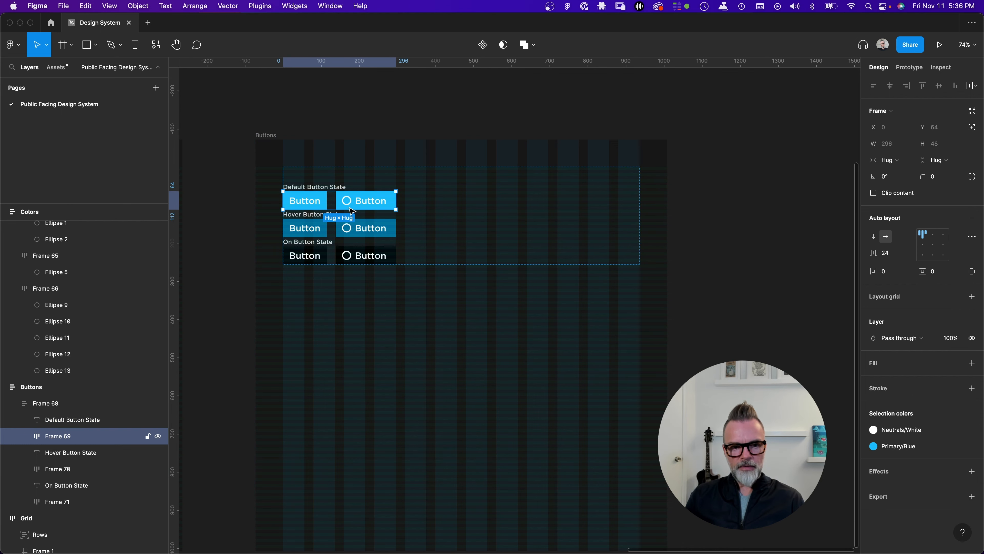
{"action": "left_click", "coordinate": [336, 188], "text": "shift"}
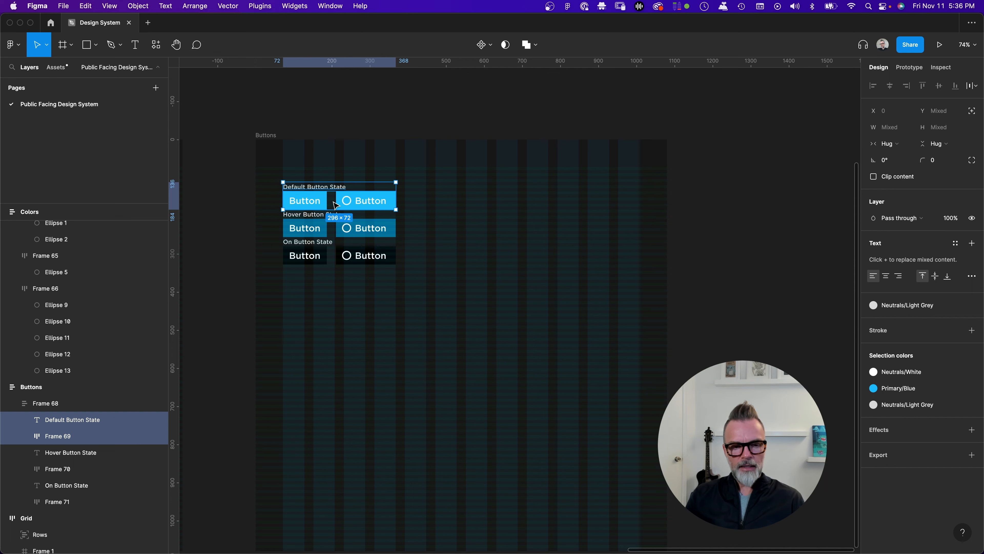
{"action": "key", "text": "shift+a"}
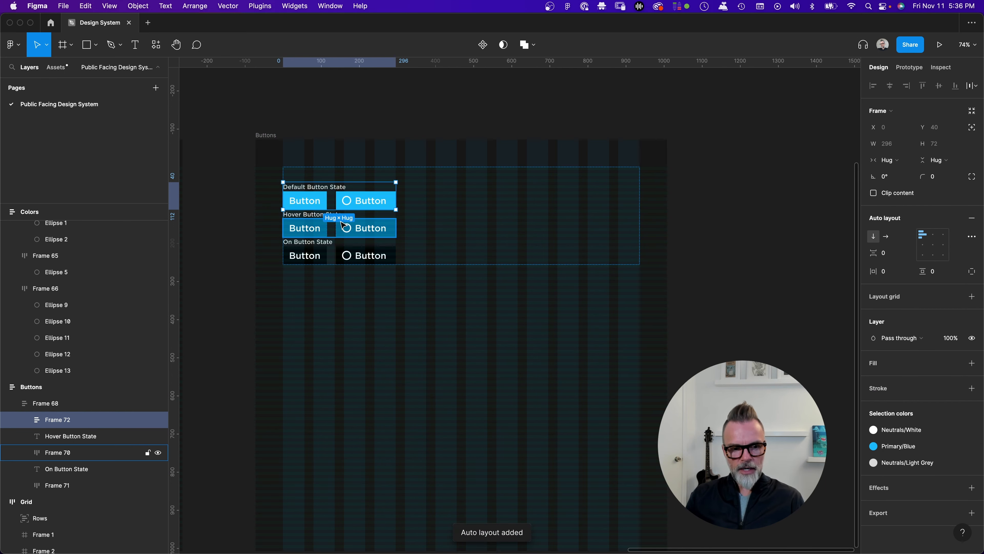
Step: Wrap the Hover Button State label with its button row, and the On Button State label with its row, in separate vertical auto-layout frames
{"action": "left_click", "coordinate": [313, 219]}
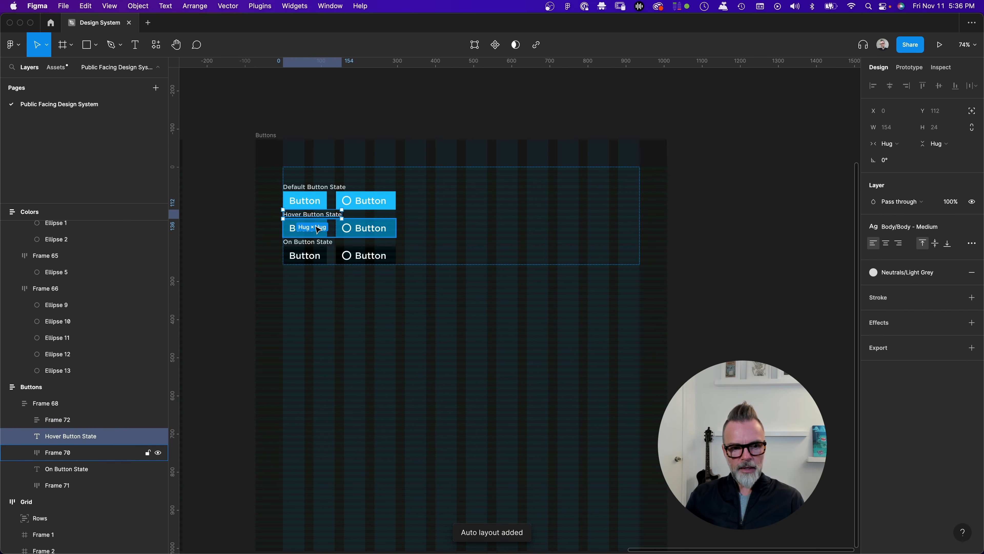
{"action": "left_click", "coordinate": [318, 229], "text": "shift"}
{"action": "key", "text": "shift+a"}
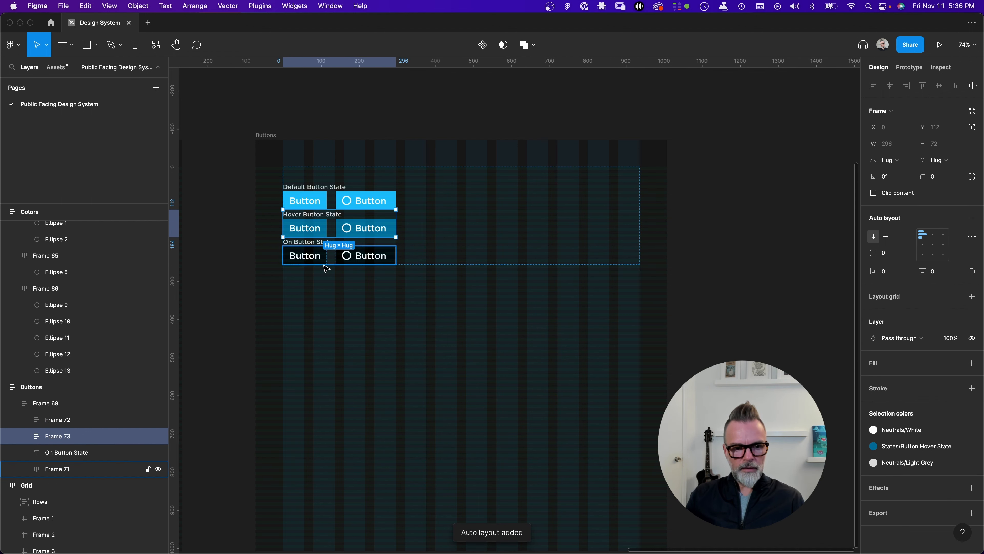
{"action": "left_click", "coordinate": [354, 259]}
{"action": "left_click", "coordinate": [309, 243], "text": "shift"}
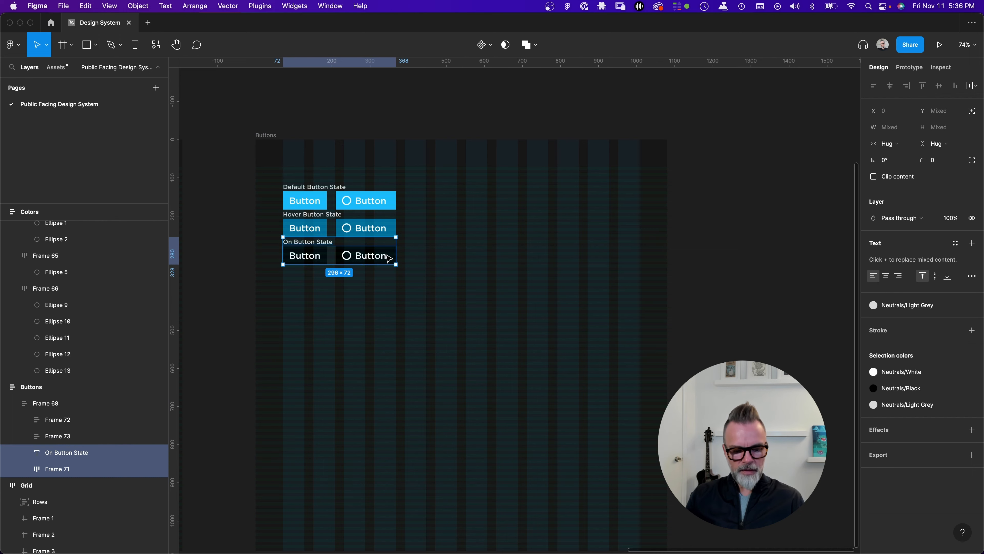
{"action": "key", "text": "shift+a"}
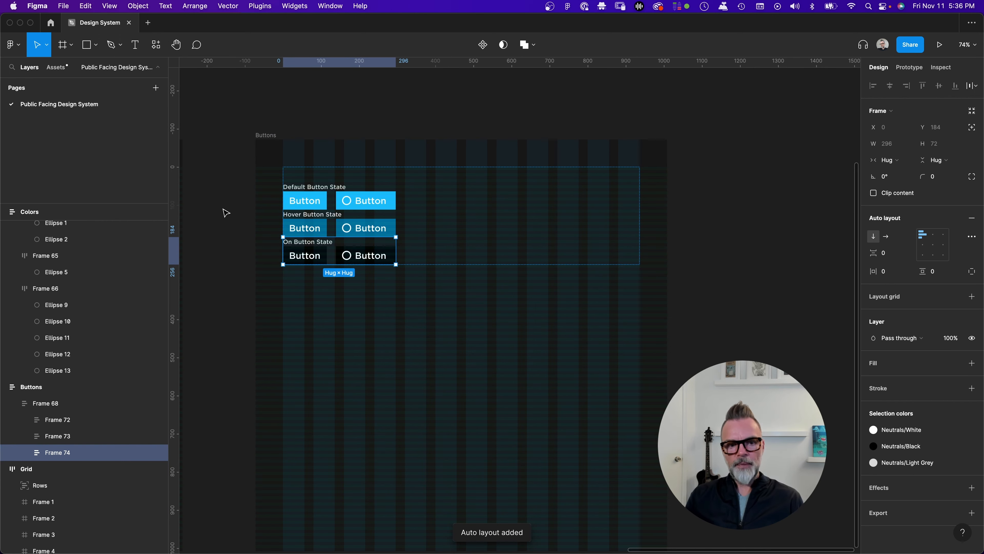
Step: Select the Default, Hover and On button state groups and wrap all three in one vertical auto-layout frame
{"action": "left_click", "coordinate": [360, 229]}
{"action": "double_click", "coordinate": [364, 203]}
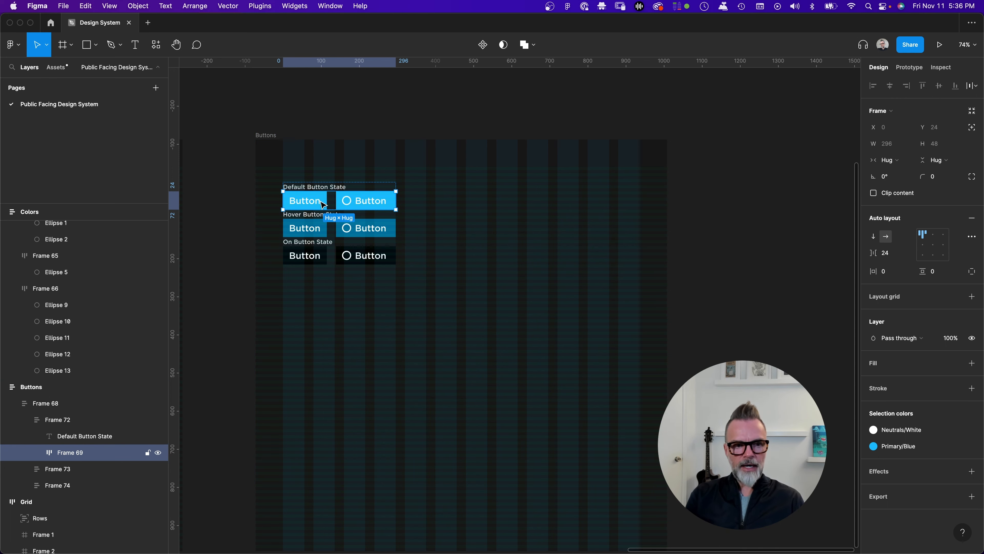
{"action": "key", "text": "shift+Return"}
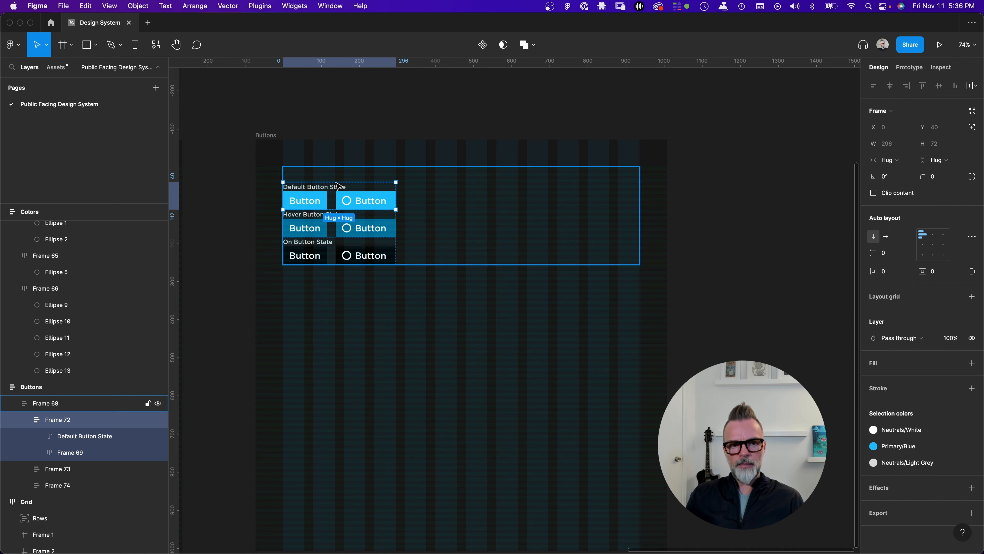
{"action": "left_click", "coordinate": [322, 225], "text": "shift"}
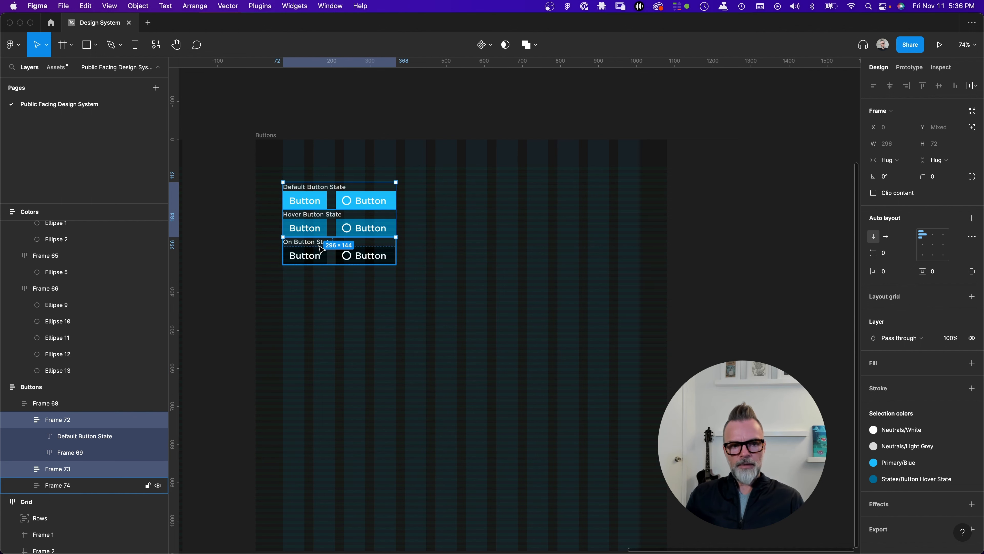
{"action": "left_click", "coordinate": [323, 253], "text": "shift"}
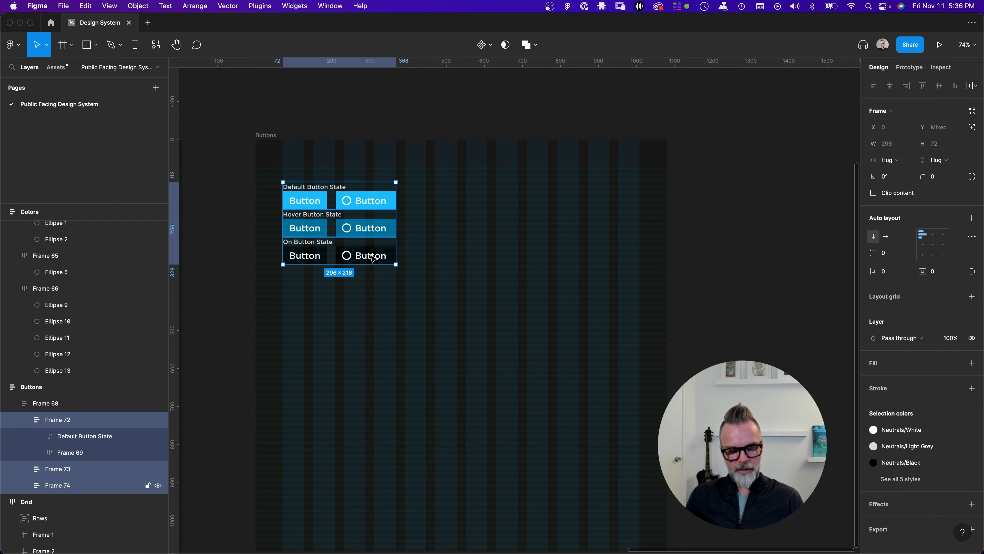
{"action": "key", "text": "shift+a"}
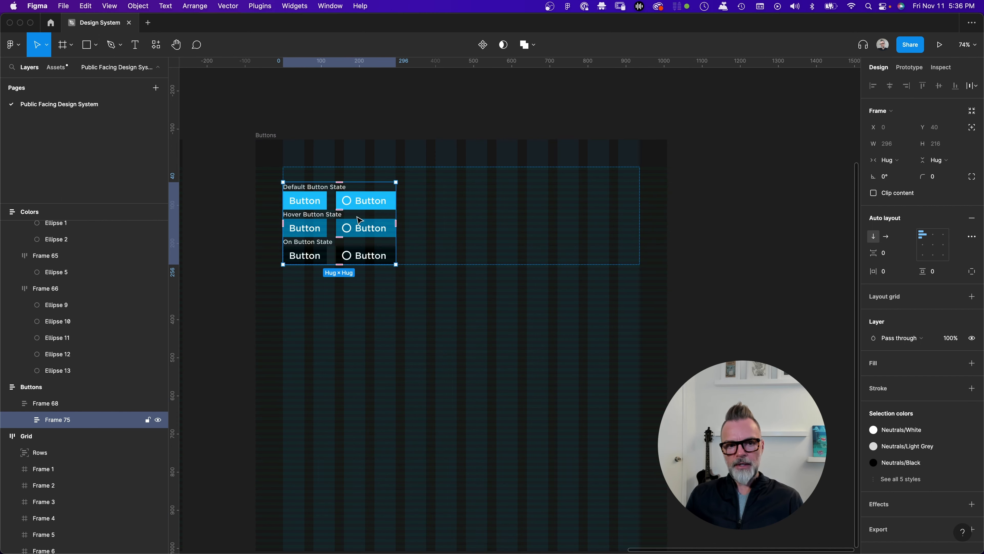
Step: Set the vertical spacing between the three button state groups to 24
{"action": "left_click", "coordinate": [891, 254]}
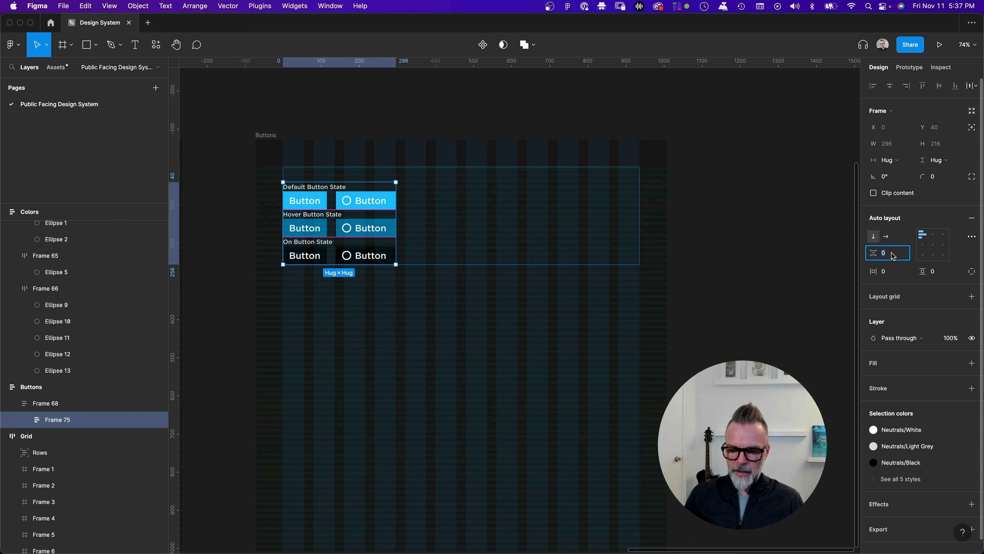
{"action": "type", "text": "24"}
{"action": "key", "text": "Return"}
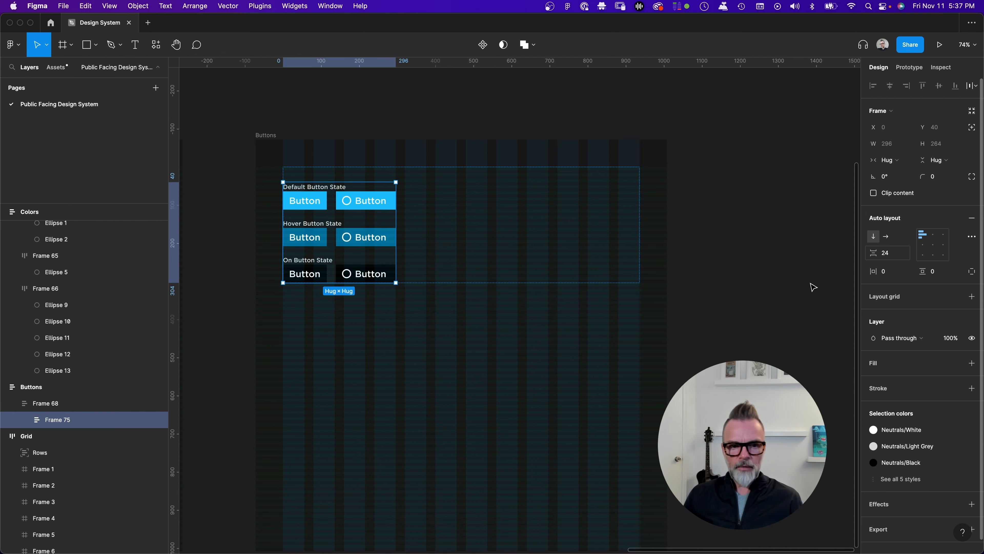
Step: Set the vertical spacing between the three button state groups to 32 and clear the selection
{"action": "scroll", "coordinate": [633, 212], "scroll_direction": "left", "scroll_amount": 10}
{"action": "scroll", "coordinate": [723, 224], "scroll_direction": "down", "scroll_amount": 5}
{"action": "scroll", "coordinate": [723, 224], "scroll_direction": "right", "scroll_amount": 4}
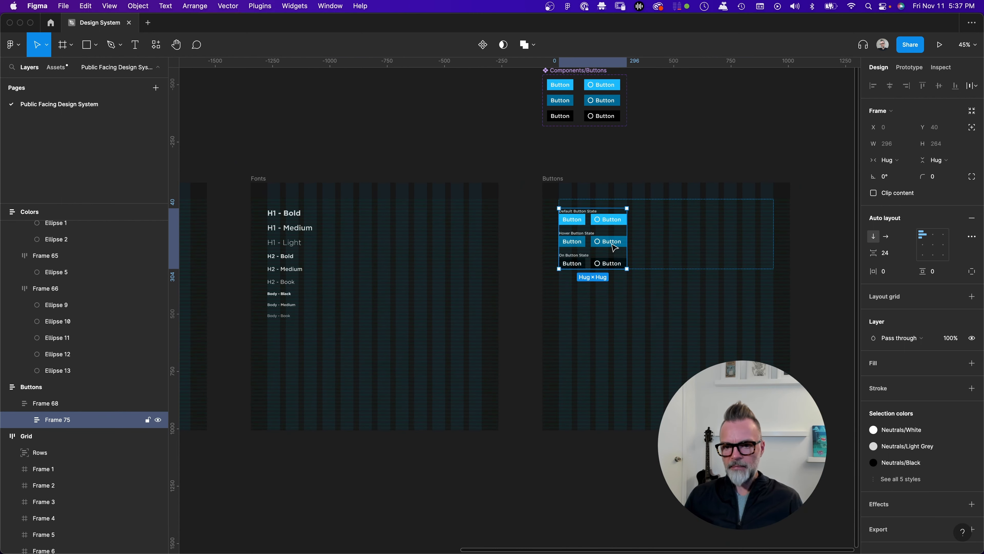
{"action": "left_click", "coordinate": [892, 253]}
{"action": "type", "text": "3"}
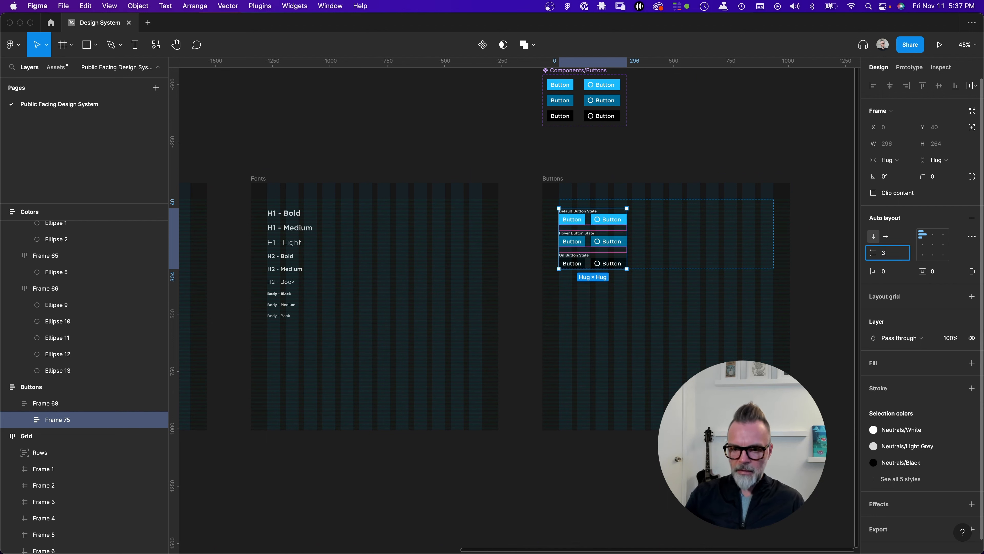
{"action": "type", "text": "2"}
{"action": "key", "text": "Return"}
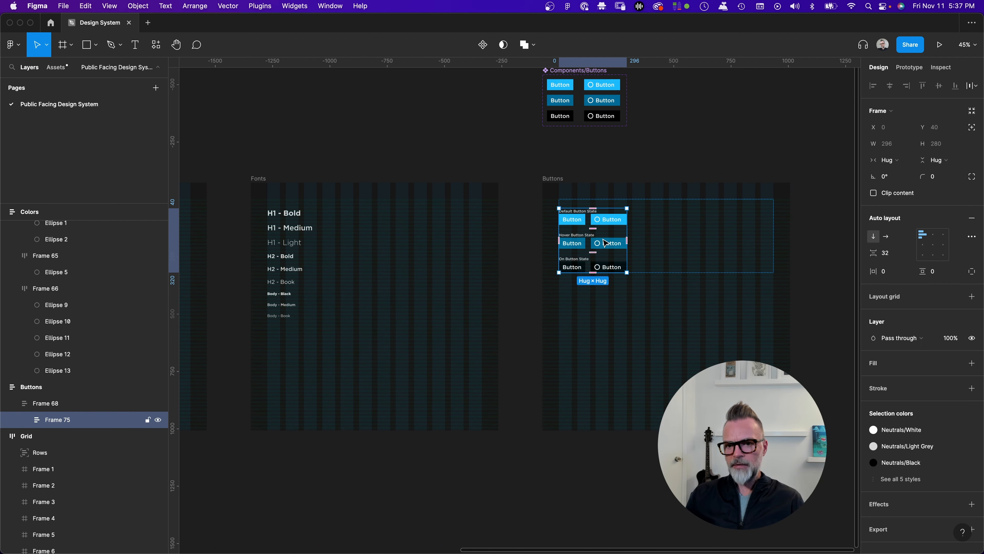
{"action": "left_click", "coordinate": [530, 246]}
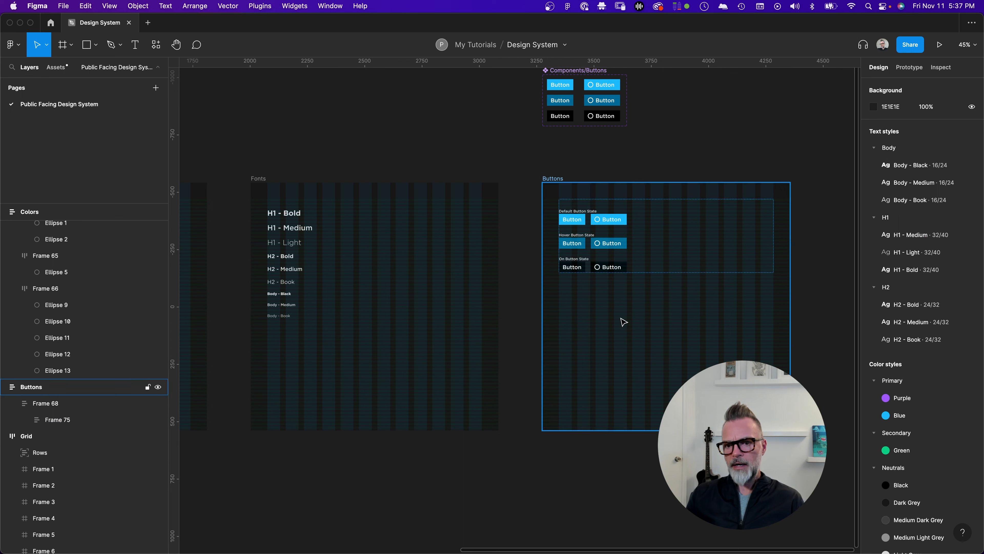
Step: Make the frame holding the three button state groups fill its container horizontally, and clear the selection
{"action": "left_click", "coordinate": [602, 247]}
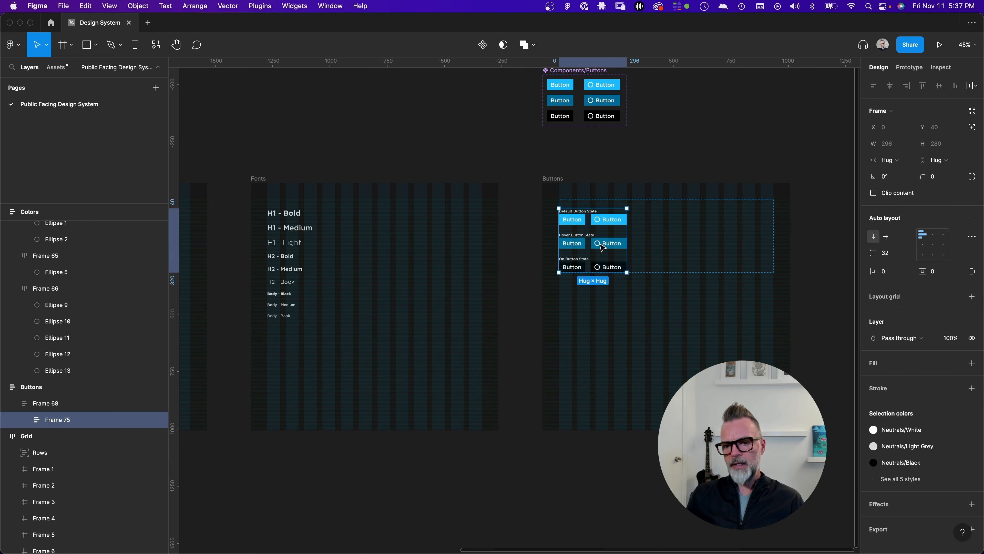
{"action": "left_click", "coordinate": [891, 160]}
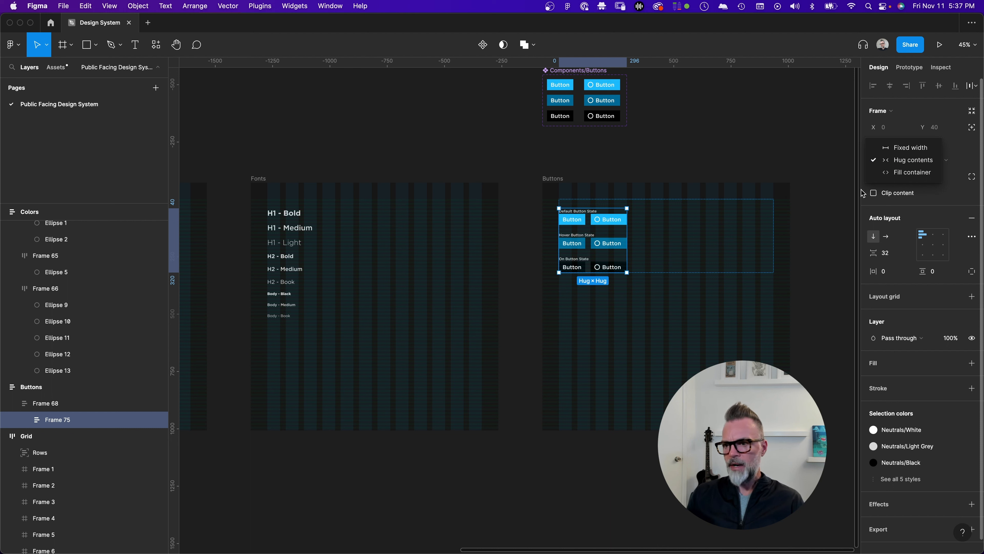
{"action": "left_click", "coordinate": [913, 172]}
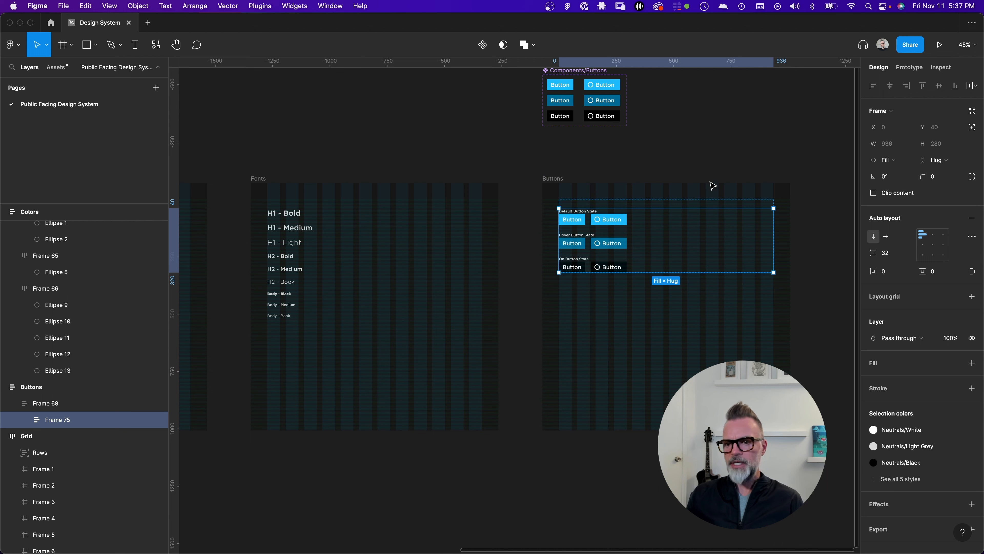
{"action": "left_click", "coordinate": [710, 154]}
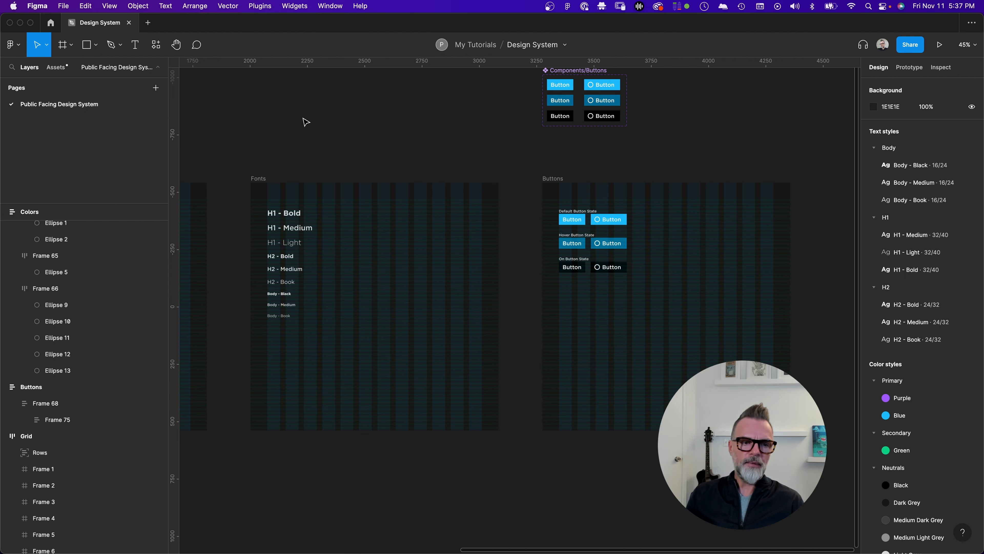
{"action": "scroll", "coordinate": [298, 217], "scroll_direction": "left", "scroll_amount": 5}
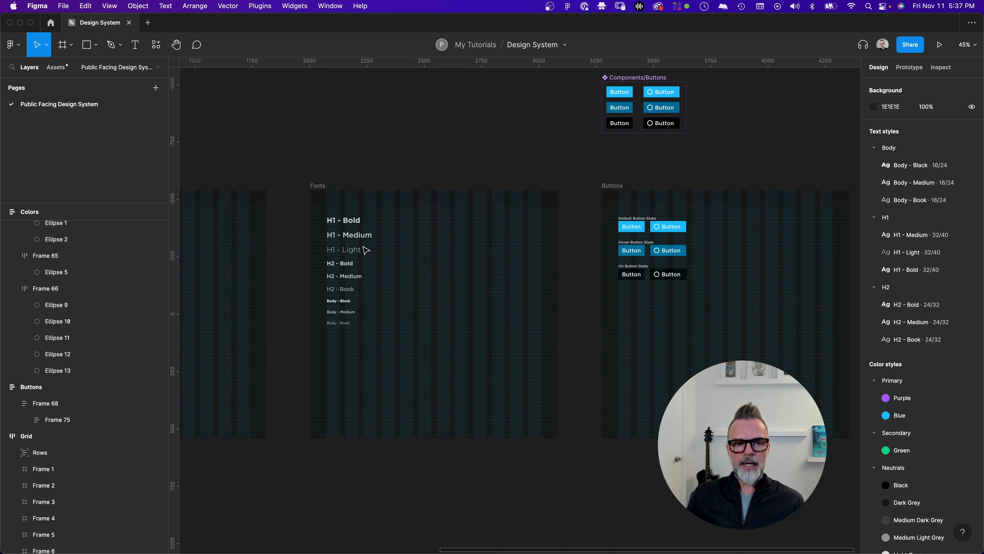
{"action": "double_click", "coordinate": [366, 228]}
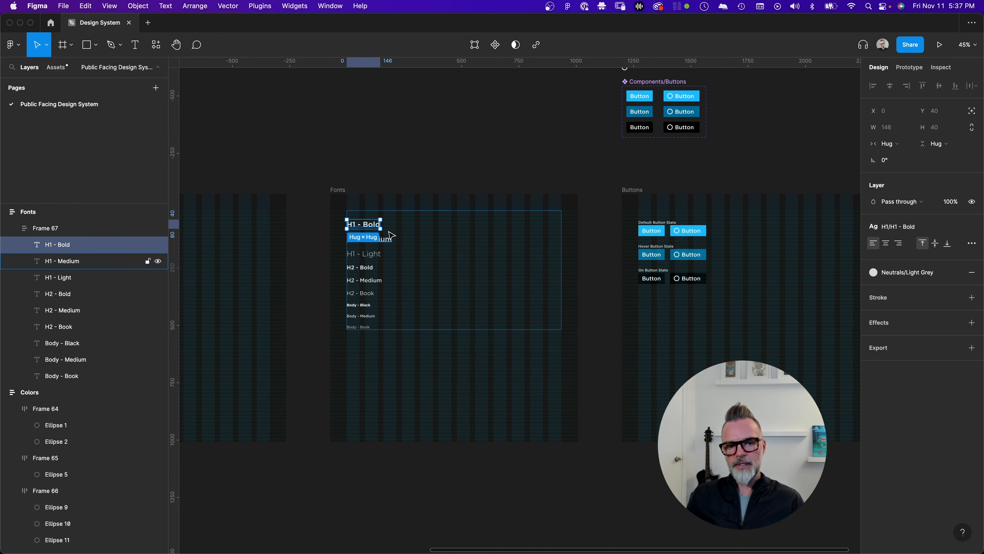
{"action": "left_click", "coordinate": [393, 242], "text": "shift"}
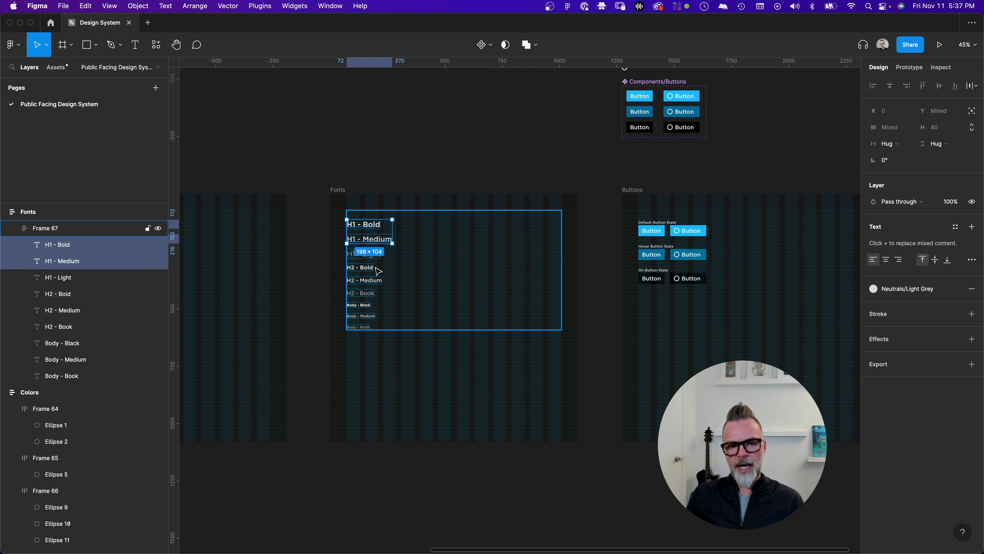
{"action": "left_click", "coordinate": [426, 258]}
Step: Wrap the H1 - Bold, H1 - Medium and H1 - Light texts in the Fonts frame in their own auto-layout frame
{"action": "double_click", "coordinate": [375, 225]}
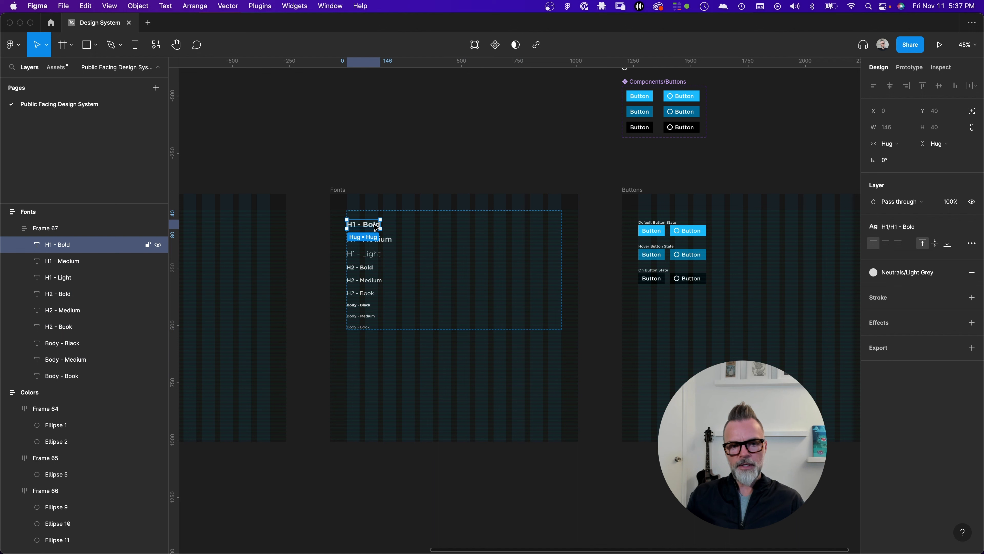
{"action": "left_click", "coordinate": [388, 241], "text": "shift"}
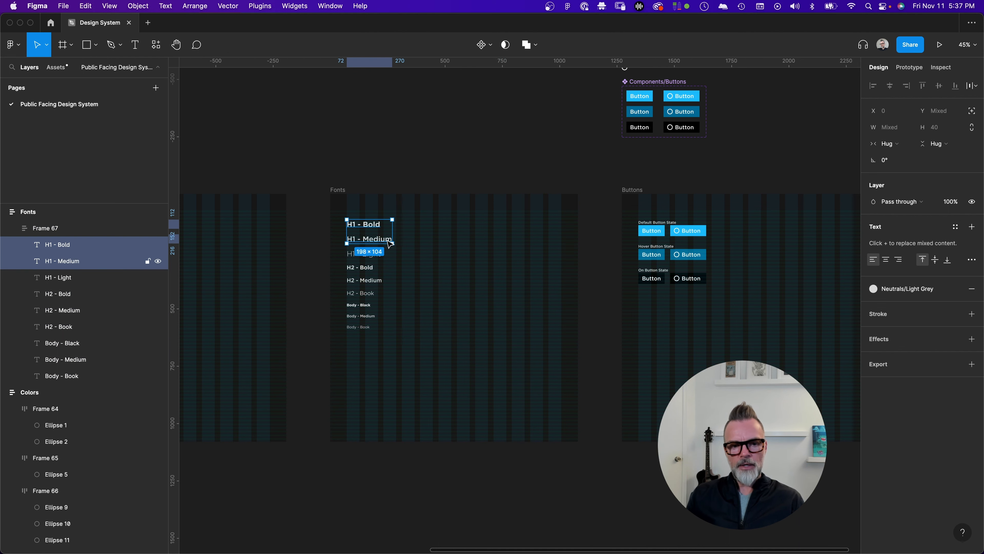
{"action": "left_click", "coordinate": [348, 257], "text": "shift"}
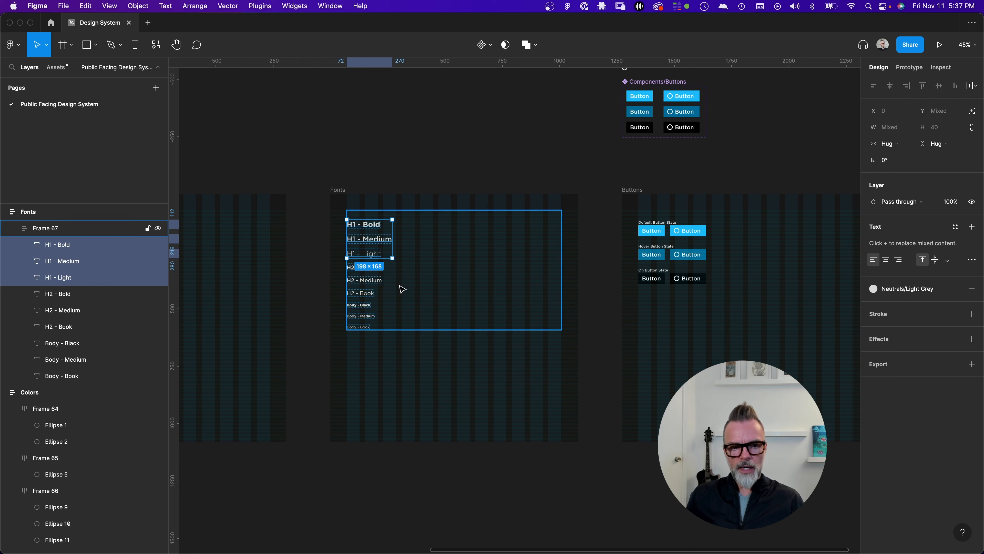
{"action": "key", "text": "shift+a"}
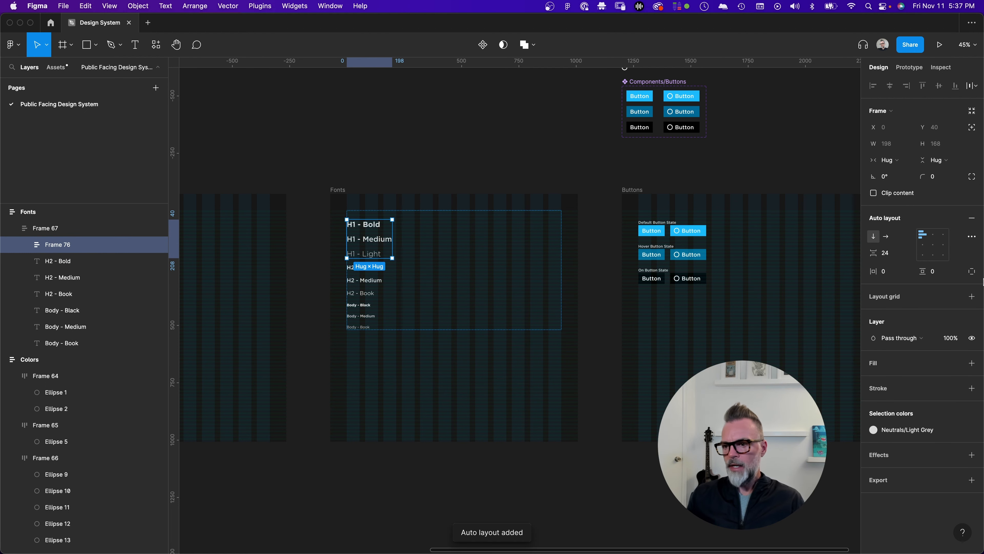
Step: Set the vertical spacing between the H1 texts in their auto-layout frame to 16
{"action": "left_click", "coordinate": [887, 257]}
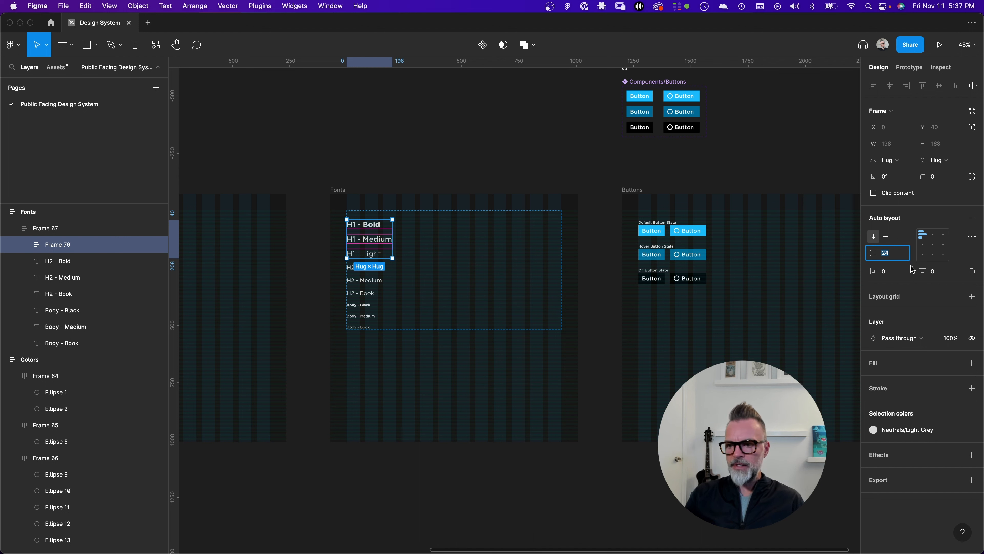
{"action": "key", "text": "Return"}
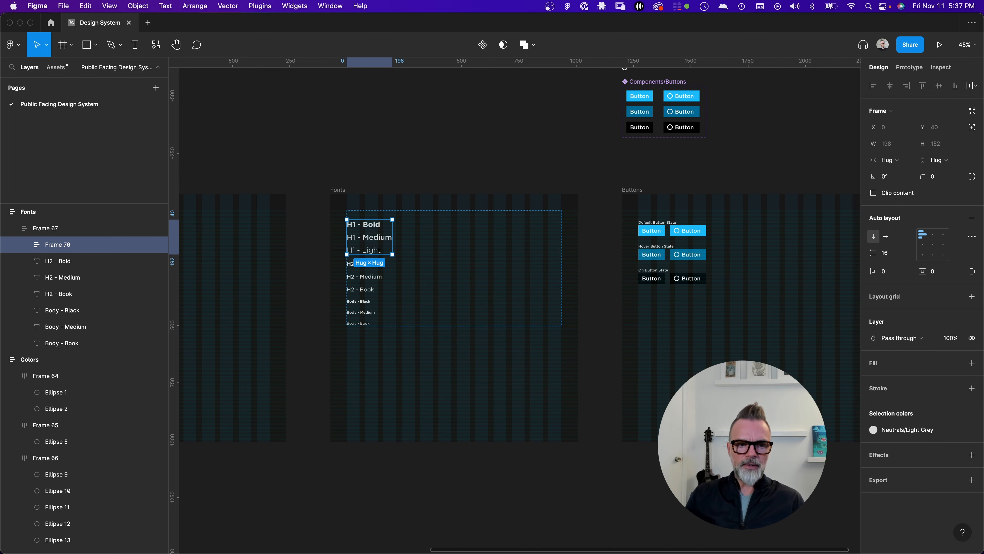
Step: Wrap the H2 - Bold, H2 - Medium and H2 - Book texts in their own auto-layout frame
{"action": "left_click", "coordinate": [351, 266]}
{"action": "left_click", "coordinate": [352, 276], "text": "shift"}
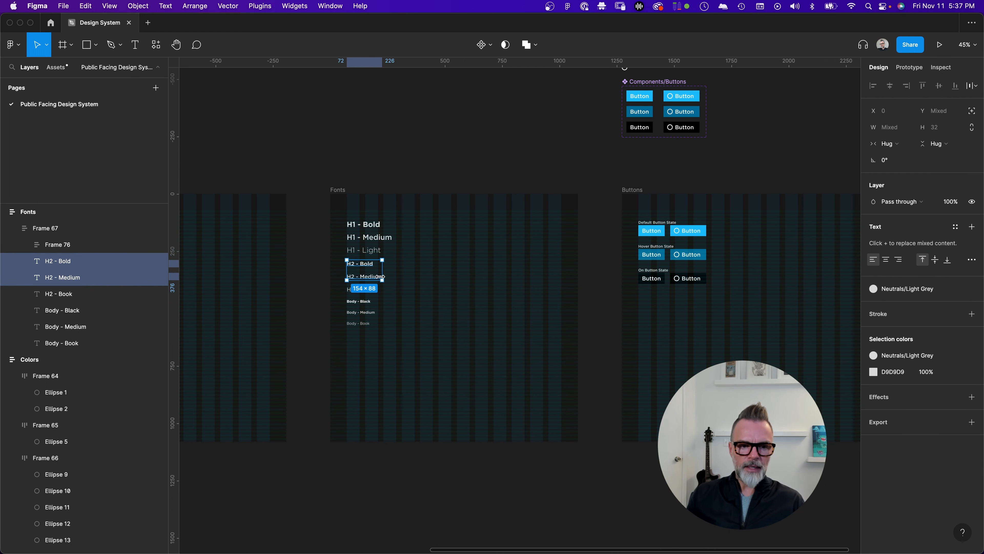
{"action": "left_click", "coordinate": [354, 289], "text": "shift"}
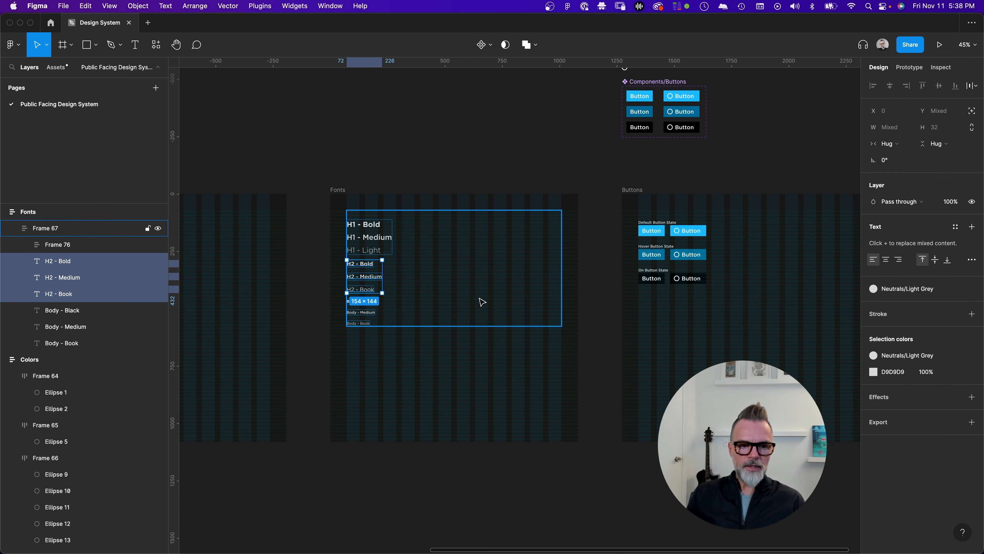
{"action": "key", "text": "shift+a"}
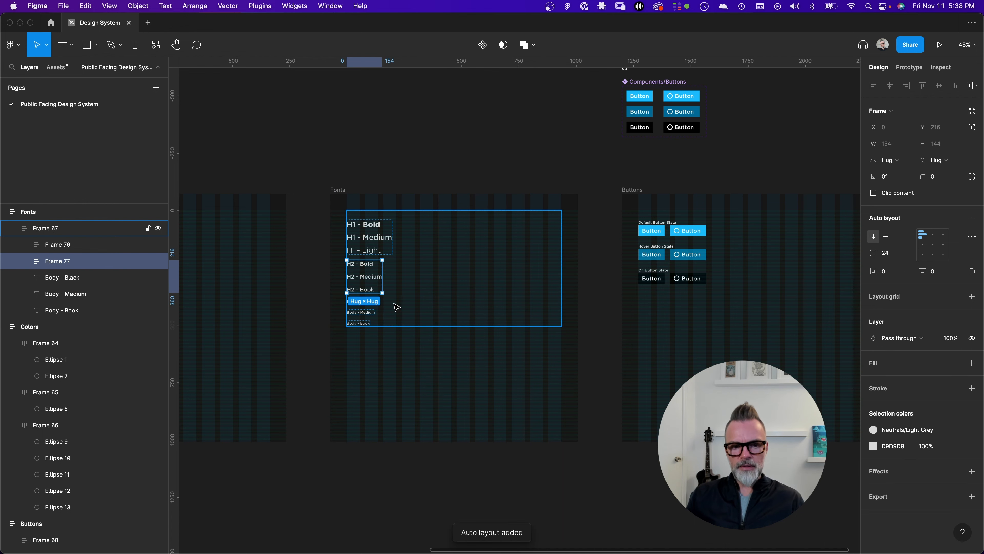
Step: Wrap the Body - Black, Body - Medium and Body - Book texts in their own auto-layout frame
{"action": "left_click", "coordinate": [364, 323]}
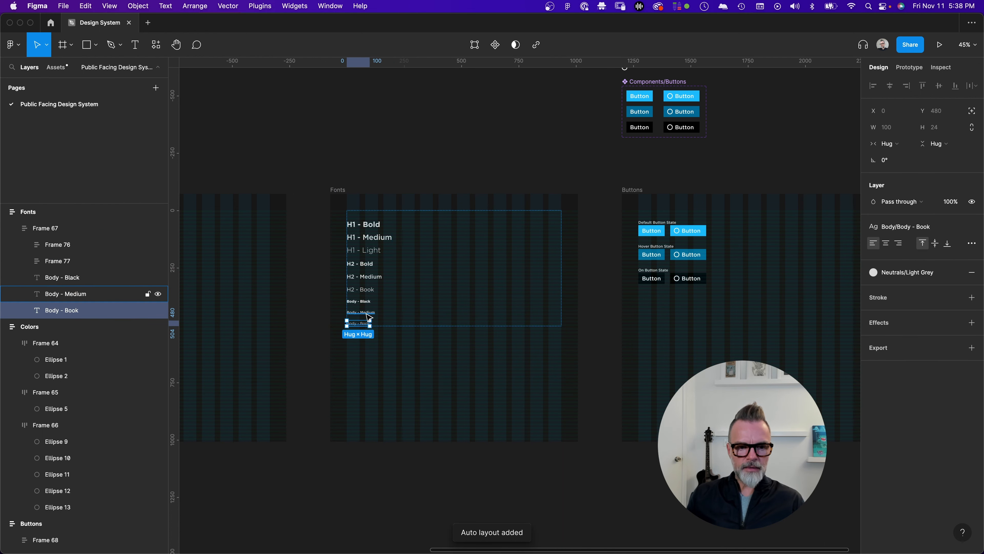
{"action": "left_click", "coordinate": [361, 312], "text": "shift"}
{"action": "left_click", "coordinate": [358, 301], "text": "shift"}
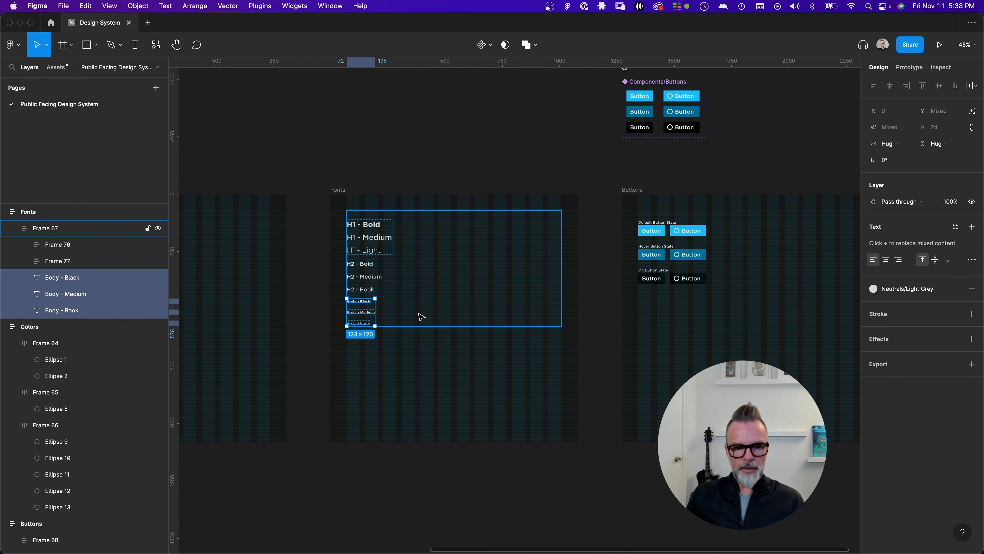
{"action": "key", "text": "shift+a"}
Step: Nest the H1, H2 and Body text groups together in one parent auto-layout frame
{"action": "left_click", "coordinate": [371, 251]}
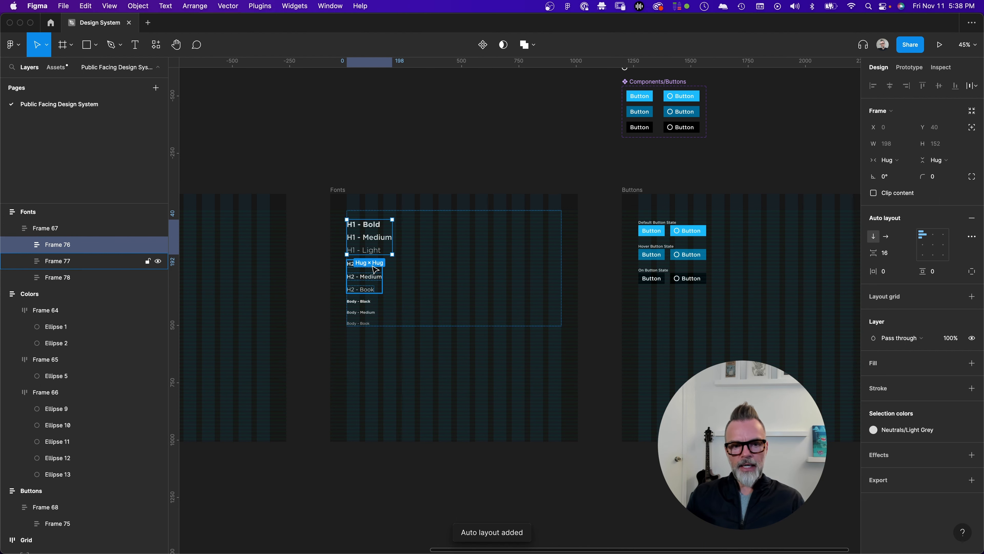
{"action": "left_click", "coordinate": [375, 281], "text": "shift"}
{"action": "left_click", "coordinate": [370, 315], "text": "shift"}
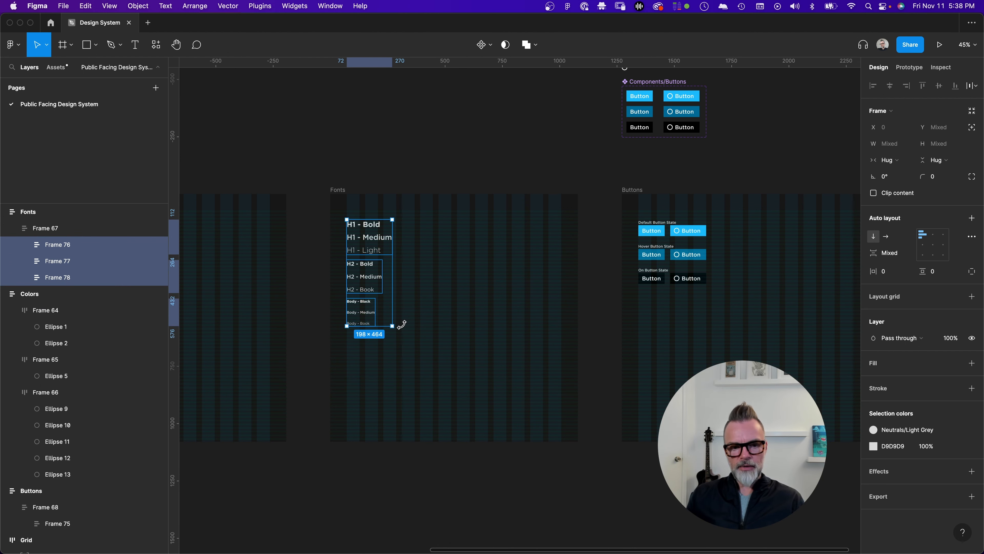
{"action": "key", "text": "shift+a"}
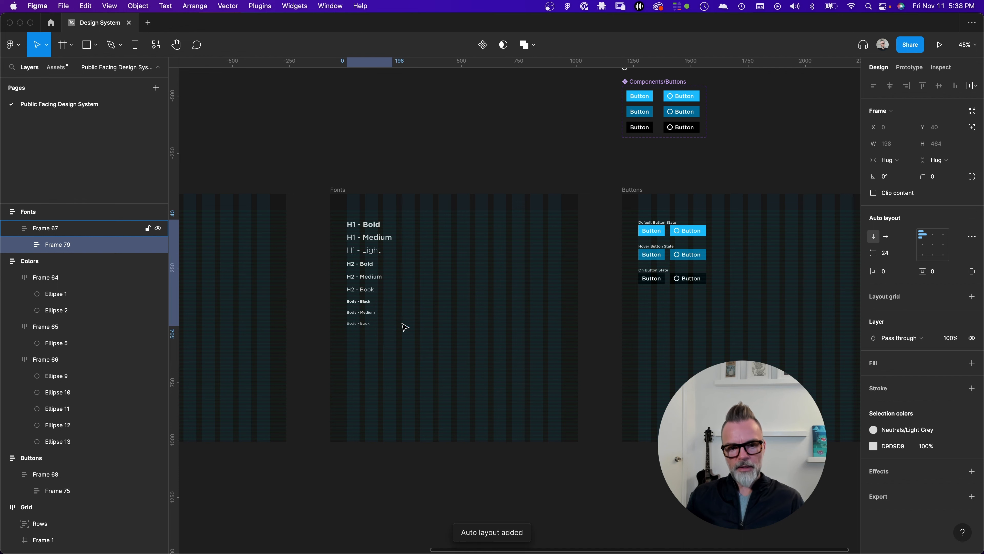
Step: Set the vertical spacing between the texts inside the H1 group to 8
{"action": "double_click", "coordinate": [375, 243]}
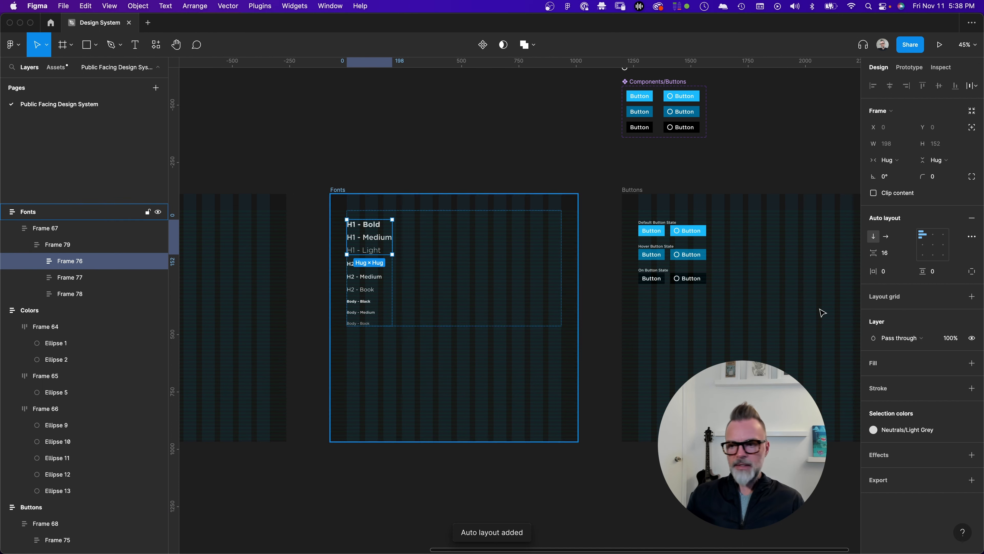
{"action": "left_click", "coordinate": [895, 257]}
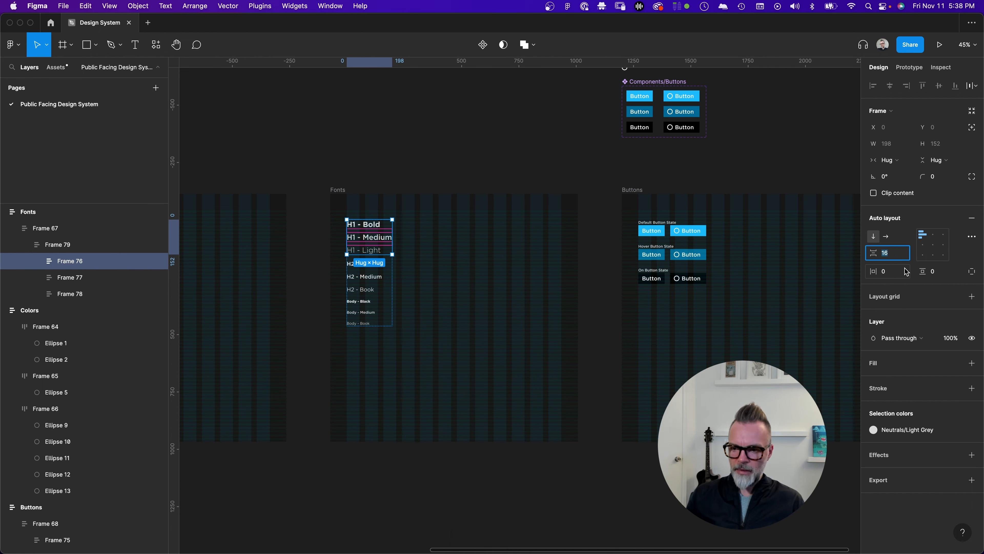
{"action": "type", "text": "8"}
{"action": "key", "text": "Return"}
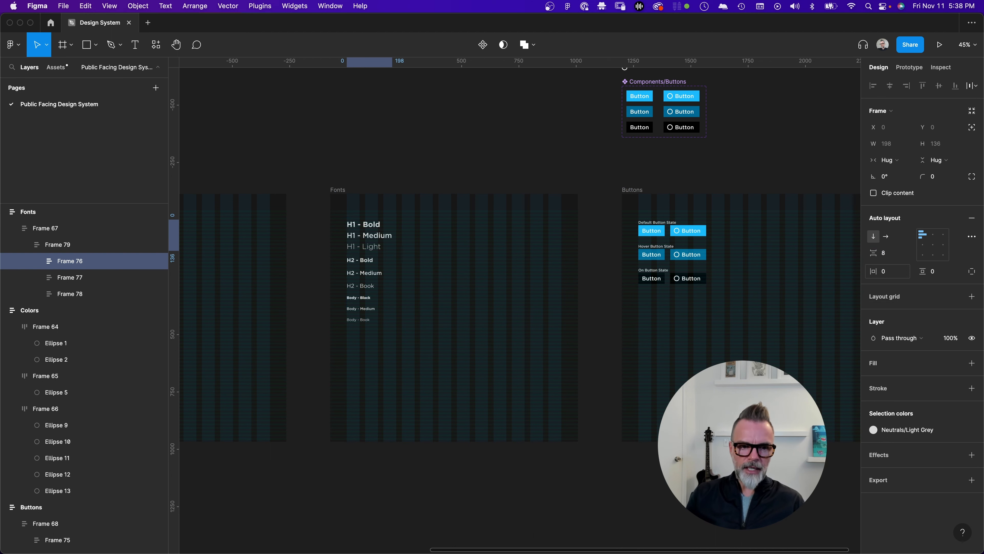
Step: Set the vertical spacing between the texts to 8 in both the H2 group and the Body group
{"action": "left_click", "coordinate": [352, 264]}
{"action": "left_click", "coordinate": [886, 253]}
{"action": "type", "text": "8"}
{"action": "key", "text": "Return"}
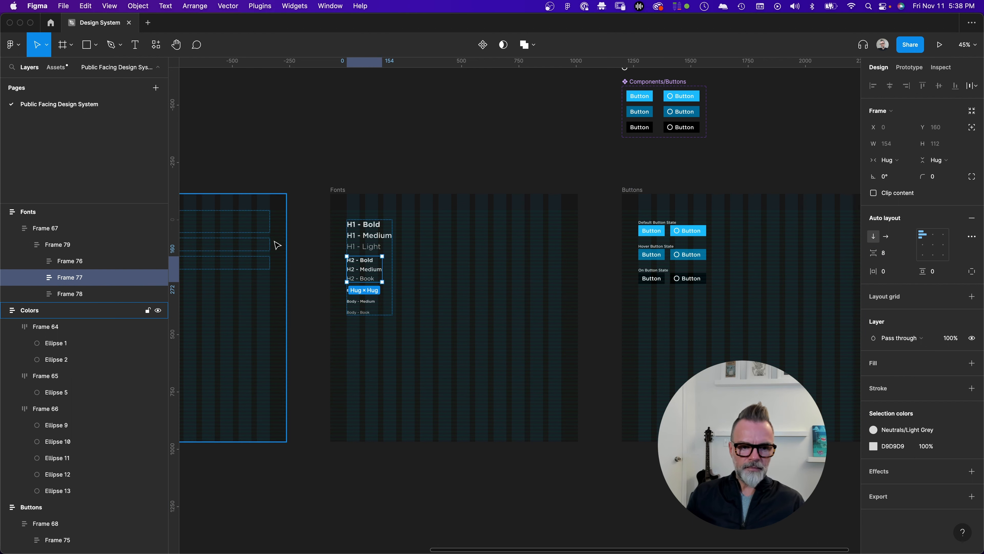
{"action": "left_click", "coordinate": [366, 302]}
{"action": "left_click", "coordinate": [891, 254]}
{"action": "type", "text": "8"}
{"action": "key", "text": "Return"}
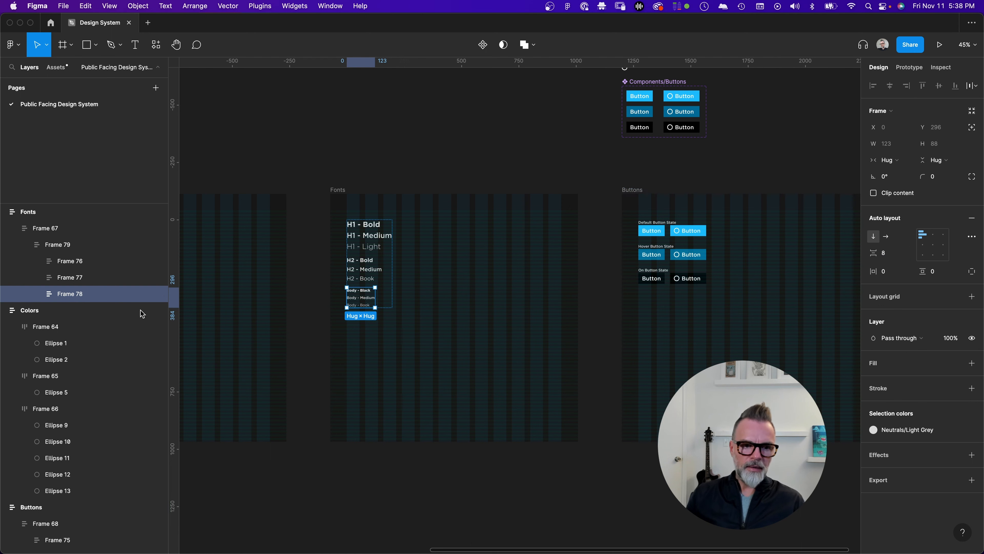
Step: Try a vertical spacing of 32 between the H1, H2 and Body groups, settle on 40, and clear the selection
{"action": "left_click", "coordinate": [379, 238]}
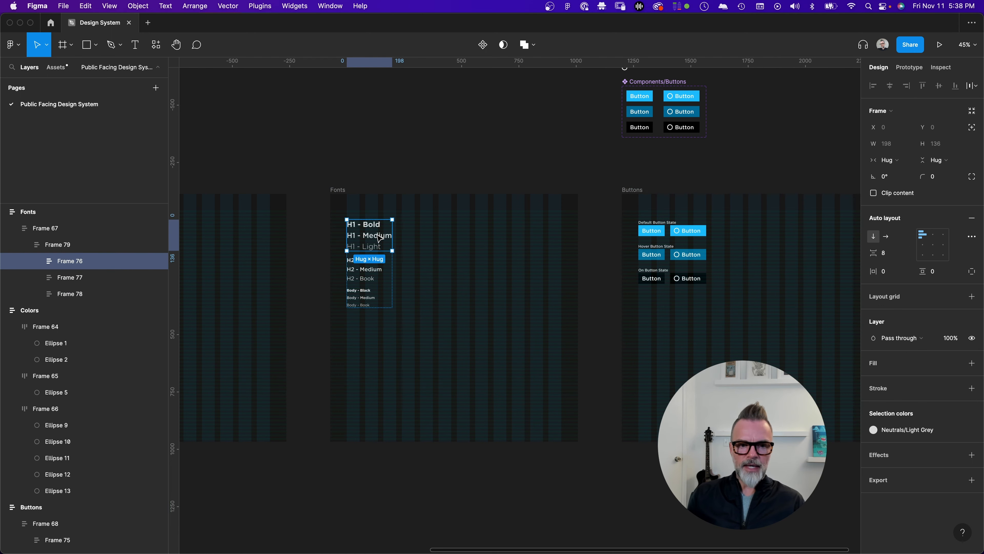
{"action": "left_click", "coordinate": [374, 281], "text": "shift"}
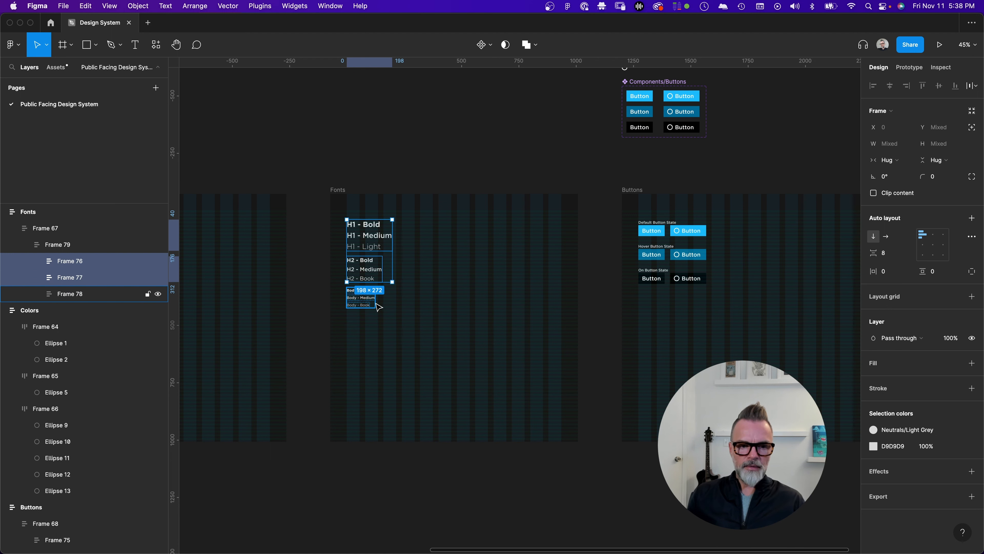
{"action": "left_click", "coordinate": [370, 302], "text": "shift"}
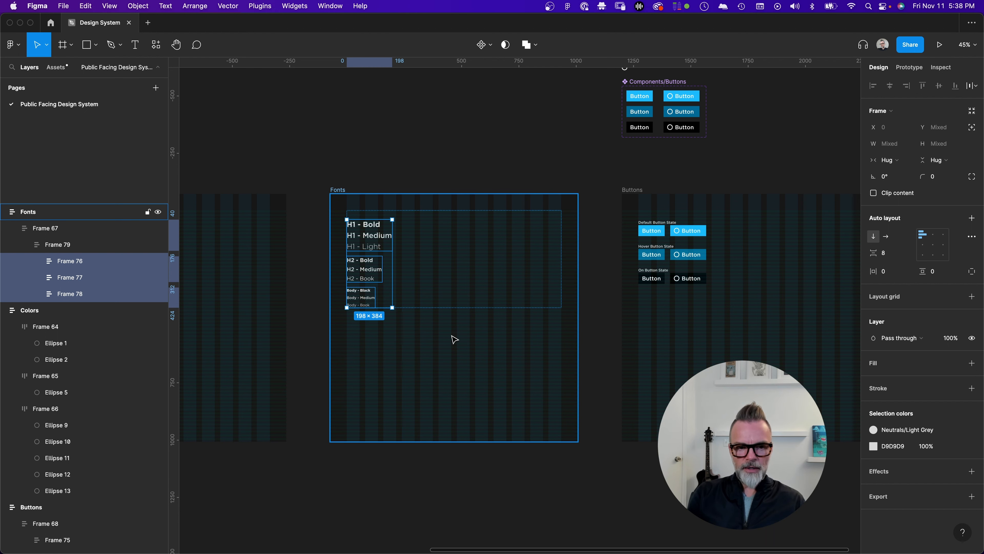
{"action": "key", "text": "shift+Return"}
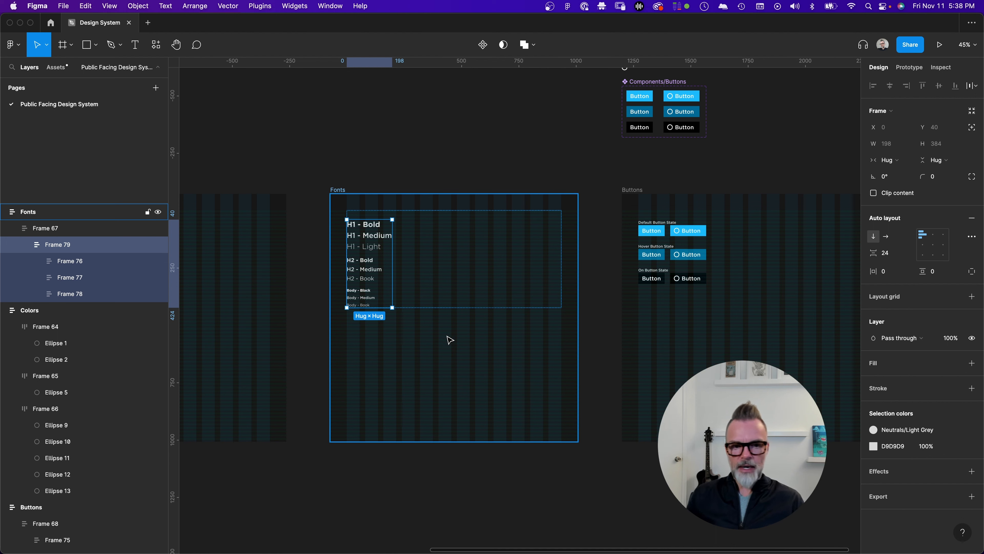
{"action": "left_click", "coordinate": [903, 253]}
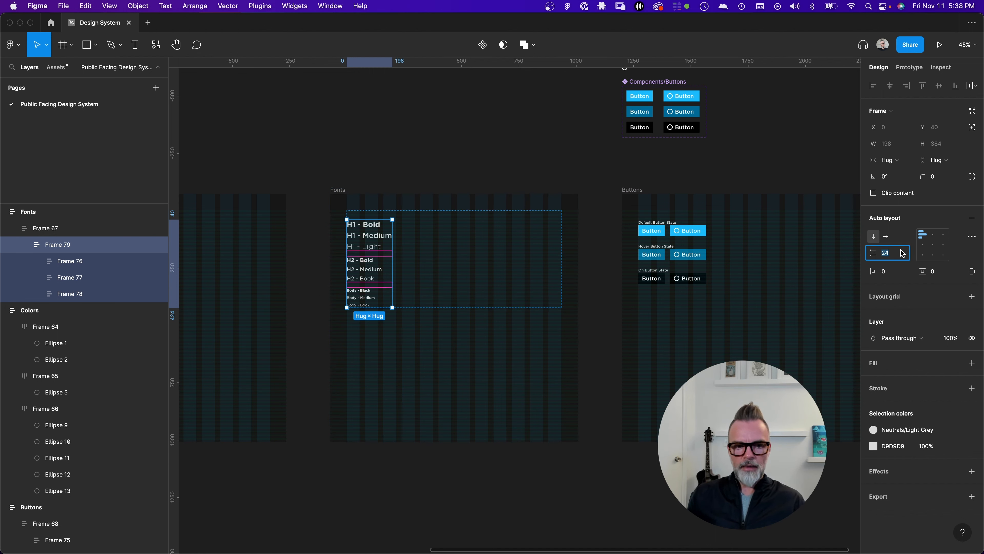
{"action": "type", "text": "32"}
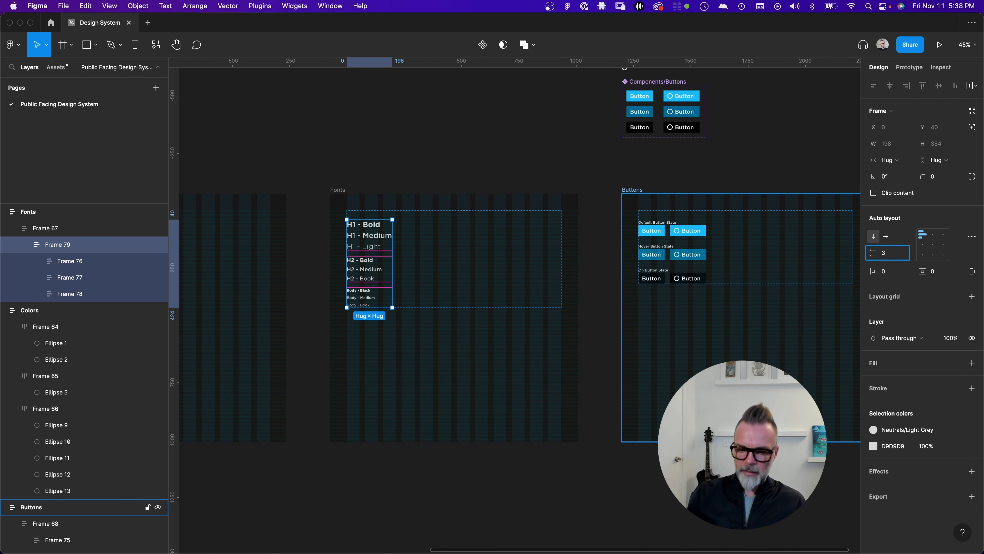
{"action": "key", "text": "Return"}
{"action": "left_click", "coordinate": [898, 256]}
{"action": "type", "text": "40"}
{"action": "key", "text": "Return"}
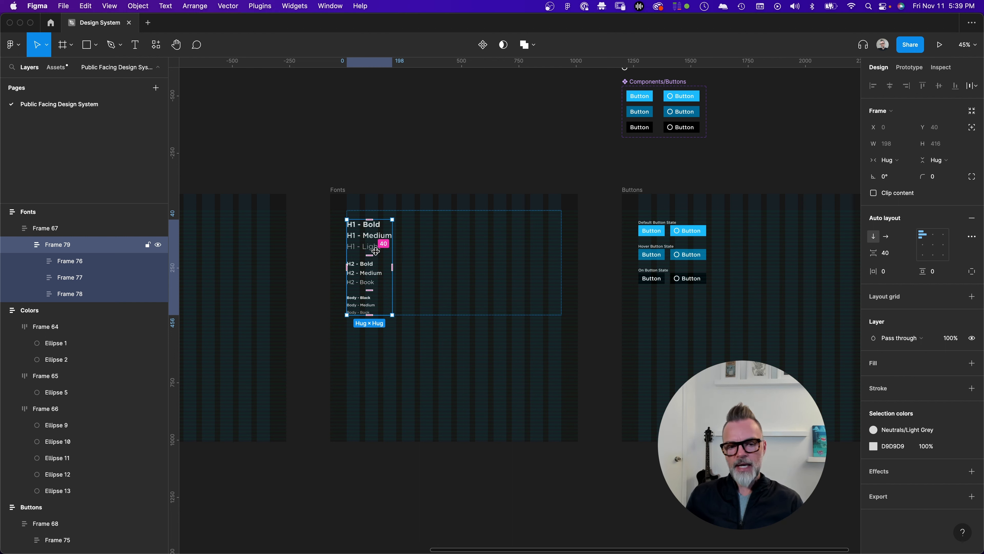
{"action": "left_click", "coordinate": [428, 168]}
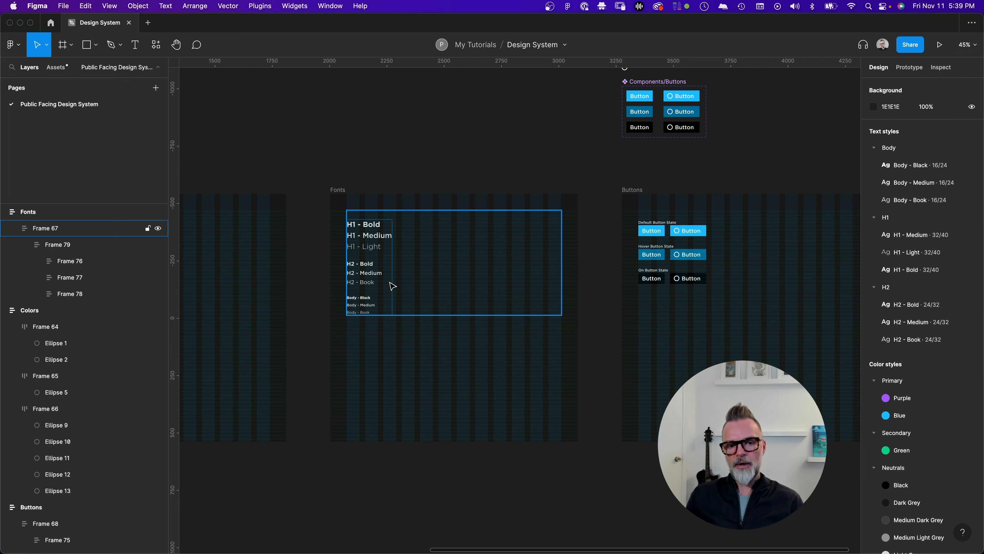
{"action": "left_click", "coordinate": [370, 244]}
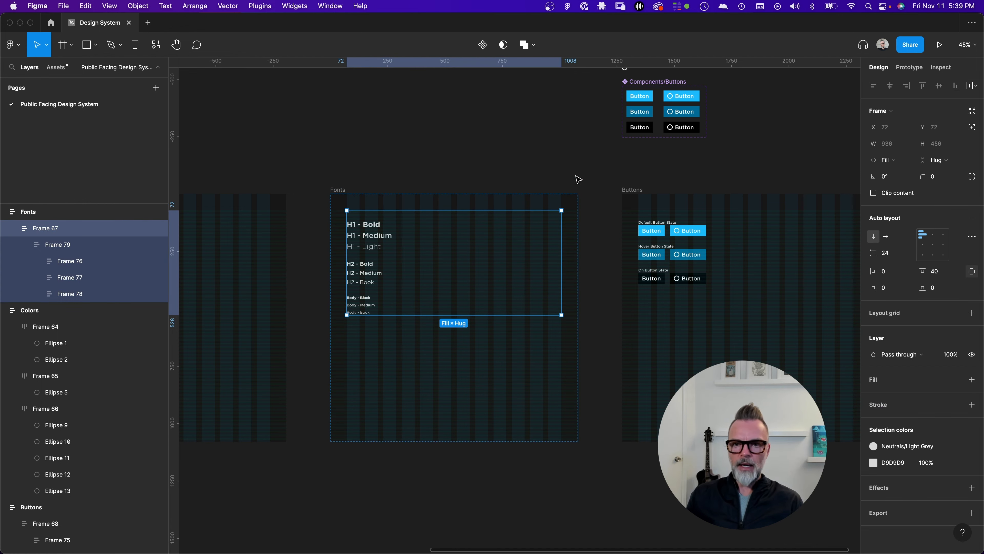
{"action": "left_click", "coordinate": [517, 156]}
{"action": "scroll", "coordinate": [572, 433], "scroll_direction": "down", "scroll_amount": 5}
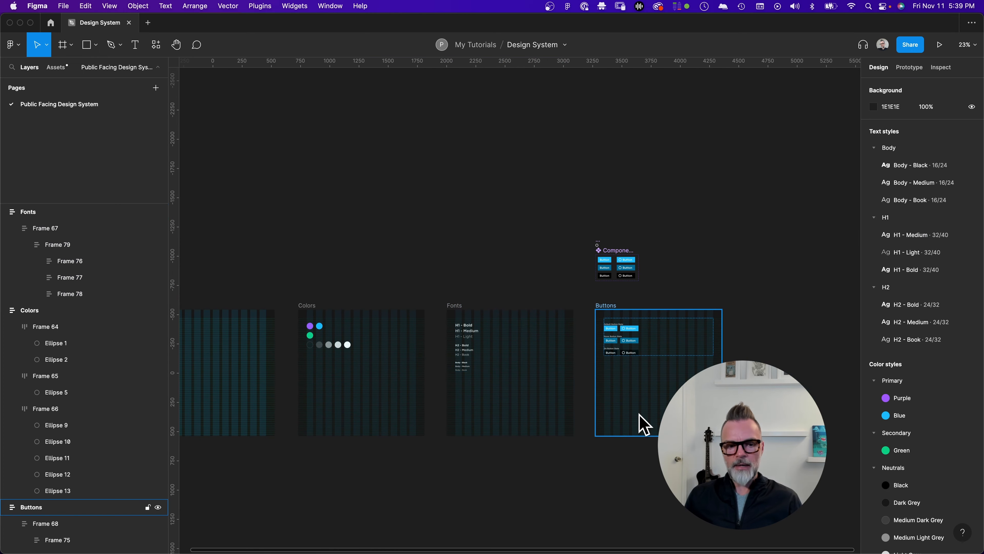
{"action": "left_click", "coordinate": [496, 351]}
{"action": "scroll", "coordinate": [473, 347], "scroll_direction": "up", "scroll_amount": 5}
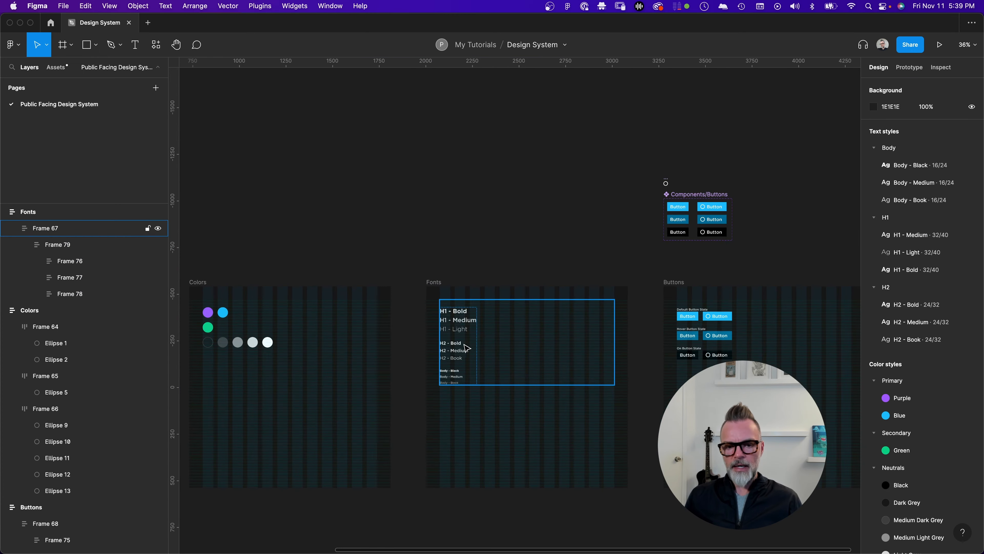
{"action": "scroll", "coordinate": [461, 387], "scroll_direction": "down", "scroll_amount": 5}
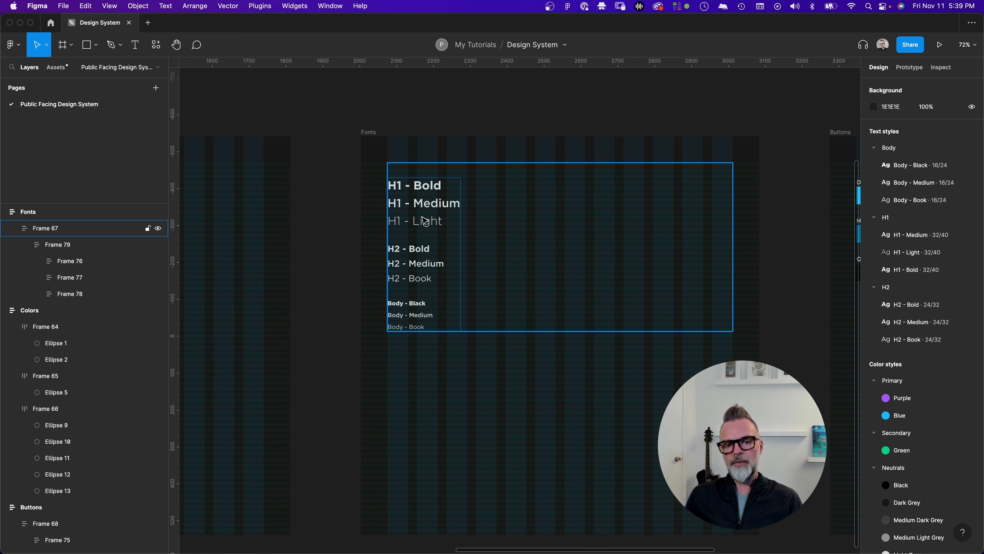
Step: Duplicate the H2 text group in the Fonts frame and relabel the copied texts H3 - Bold, H3 - Medium and H3 - Book
{"action": "left_click", "coordinate": [428, 267]}
{"action": "left_click", "coordinate": [429, 267]}
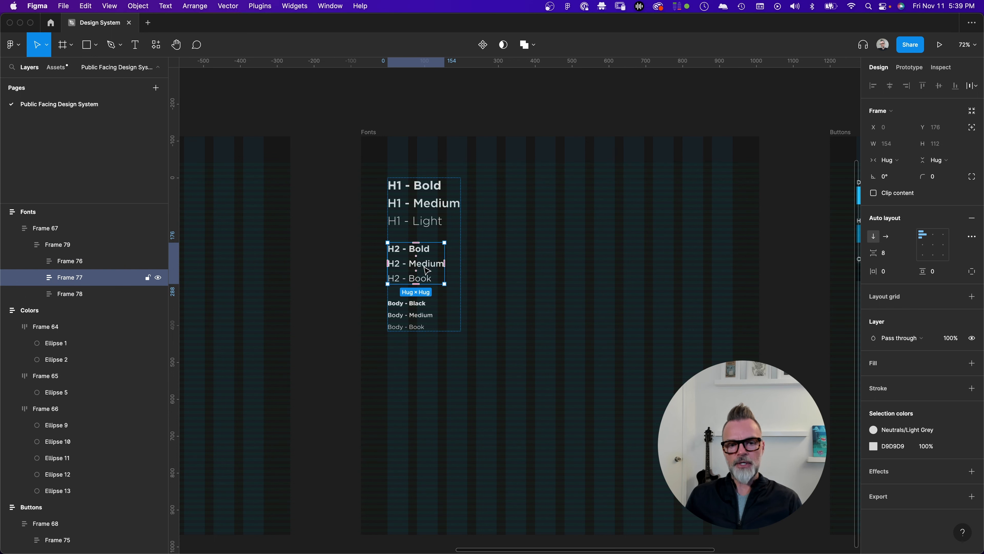
{"action": "key", "text": "super+d"}
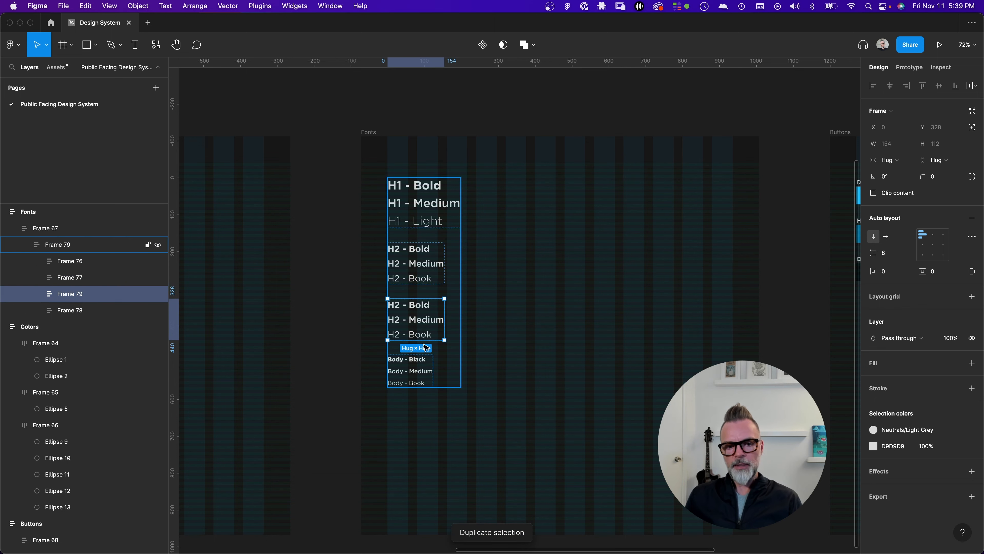
{"action": "left_click", "coordinate": [399, 306]}
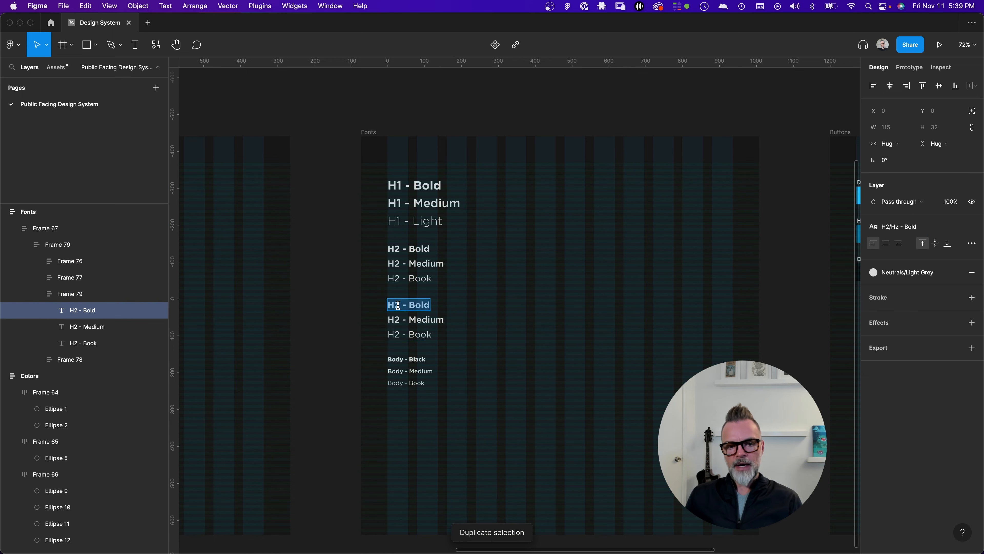
{"action": "type", "text": "3"}
{"action": "left_click_drag", "start_coordinate": [400, 320], "coordinate": [394, 334]}
{"action": "type", "text": "3"}
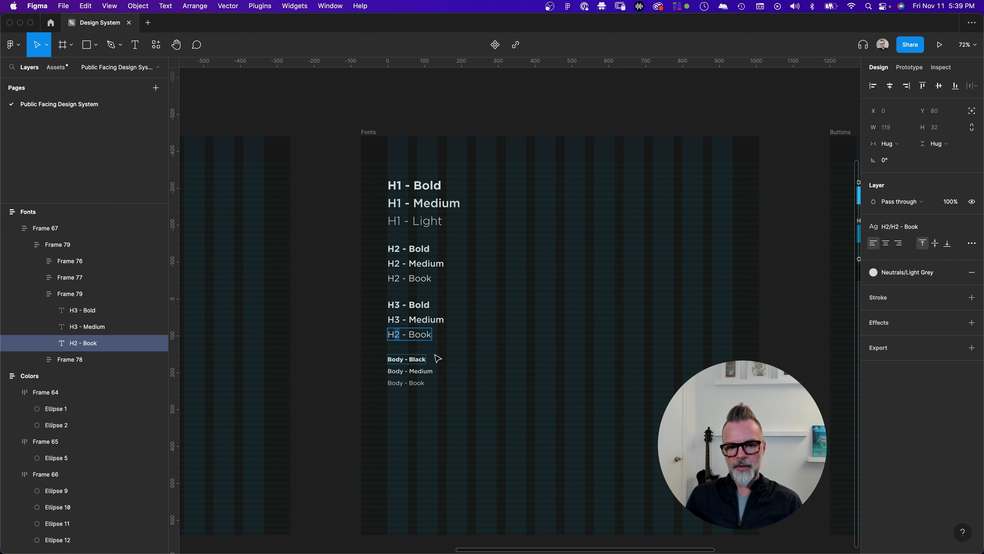
{"action": "type", "text": "3"}
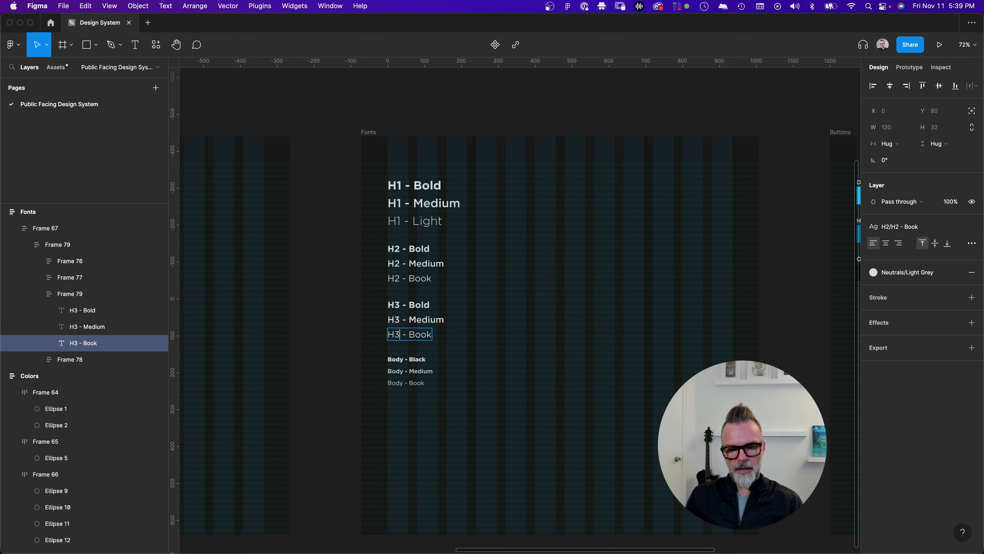
Step: Finish the text editing and delete the H3 text group from the Fonts frame
{"action": "key", "text": "Escape"}
{"action": "key", "text": "Escape"}
{"action": "key", "text": "Escape"}
{"action": "left_click", "coordinate": [436, 333]}
{"action": "key", "text": "Delete"}
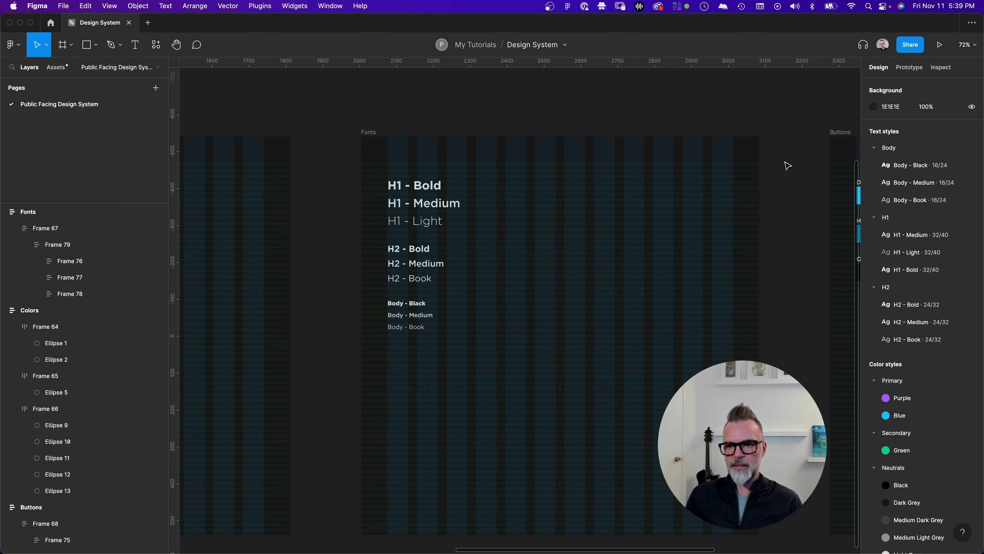
{"action": "scroll", "coordinate": [721, 272], "scroll_direction": "down", "scroll_amount": 5}
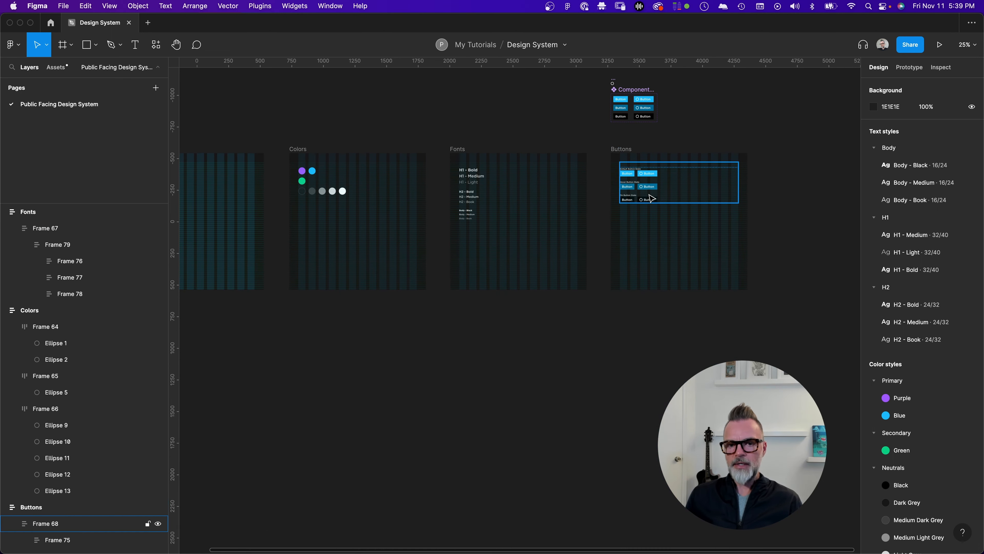
{"action": "scroll", "coordinate": [476, 209], "scroll_direction": "up", "scroll_amount": 2}
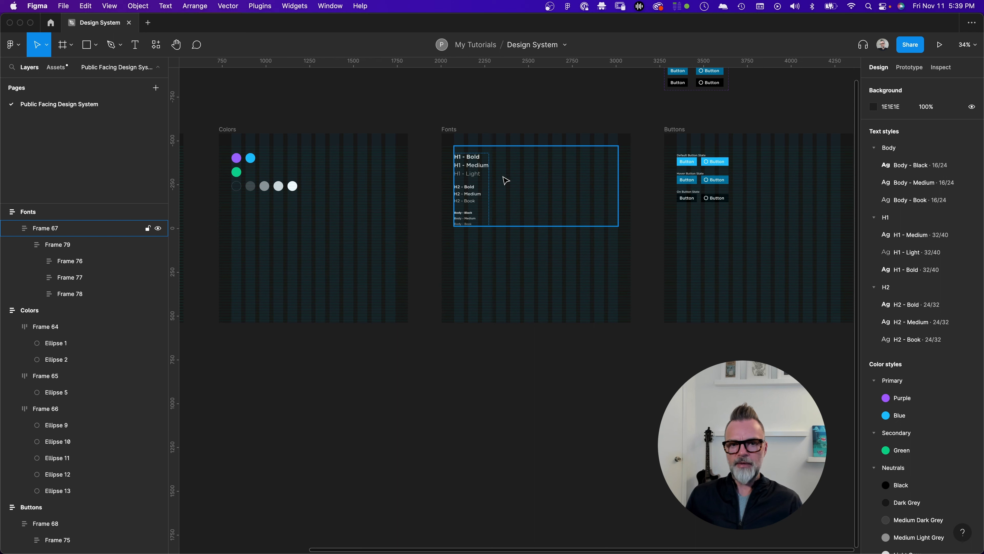
Step: Set the vertical spacing between the label and the buttons to 8 in the Default Button State group
{"action": "left_click", "coordinate": [454, 134]}
{"action": "left_click", "coordinate": [617, 112]}
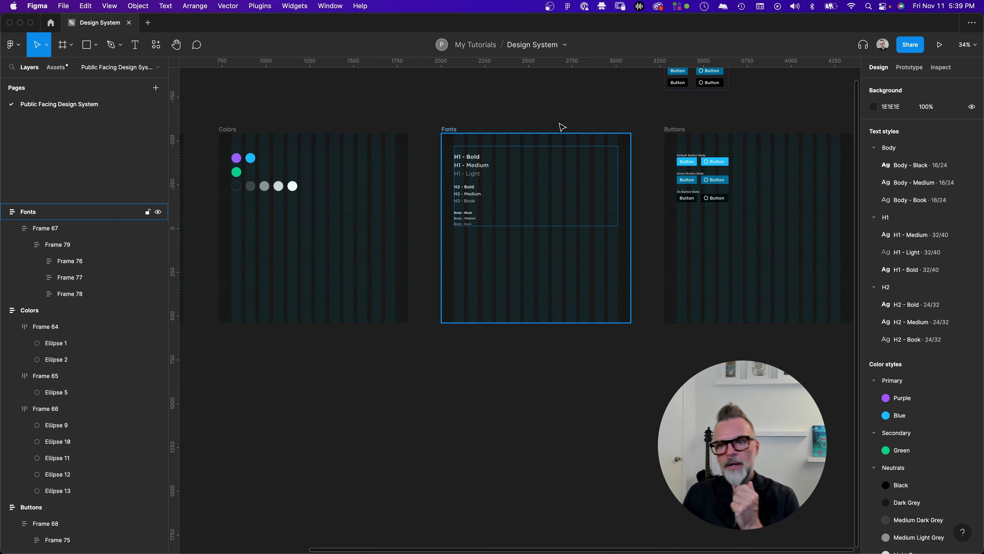
{"action": "scroll", "coordinate": [554, 120], "scroll_direction": "up", "scroll_amount": 2}
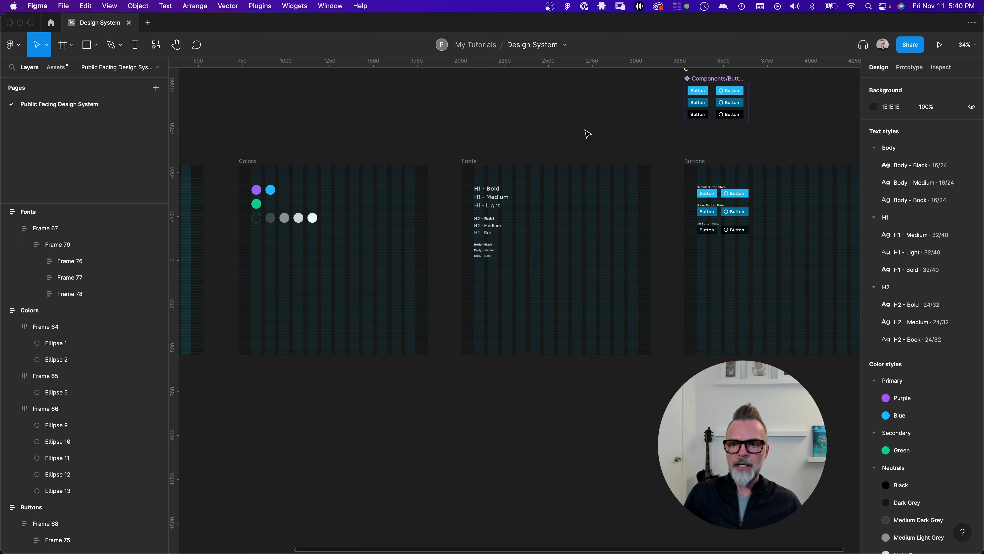
{"action": "scroll", "coordinate": [587, 133], "scroll_direction": "left", "scroll_amount": 2}
{"action": "scroll", "coordinate": [698, 252], "scroll_direction": "right", "scroll_amount": 3}
{"action": "scroll", "coordinate": [620, 217], "scroll_direction": "up", "scroll_amount": 5}
{"action": "left_click", "coordinate": [589, 201]}
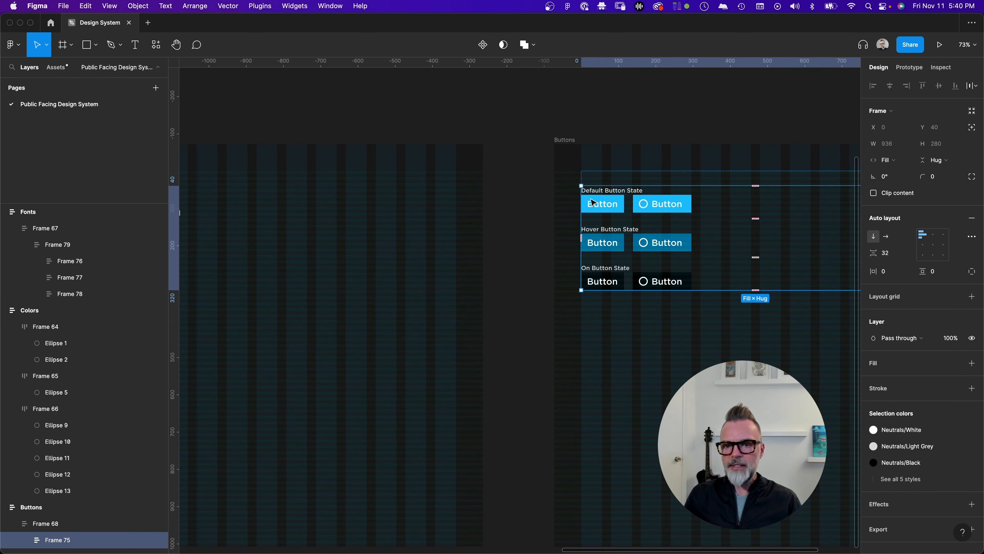
{"action": "double_click", "coordinate": [591, 202]}
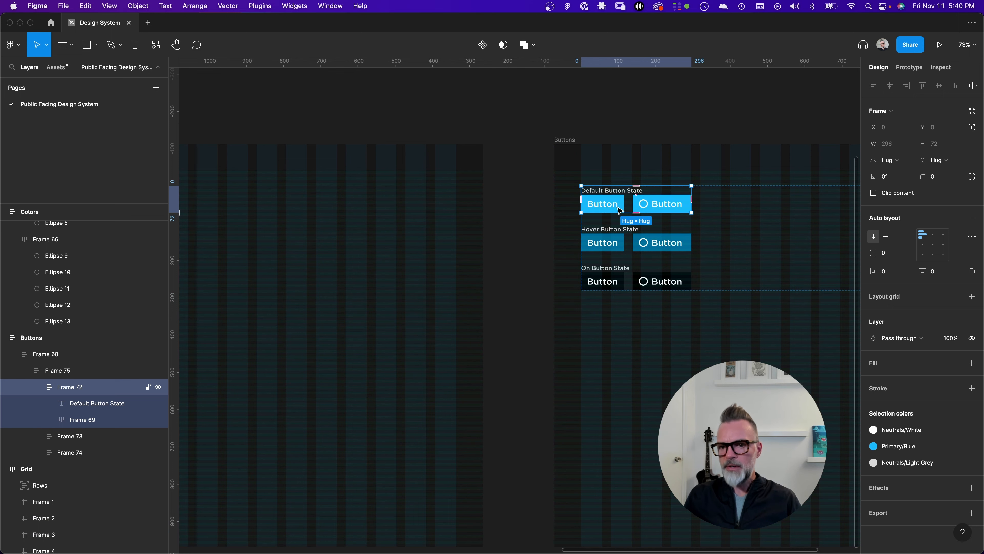
{"action": "scroll", "coordinate": [637, 248], "scroll_direction": "down", "scroll_amount": 3}
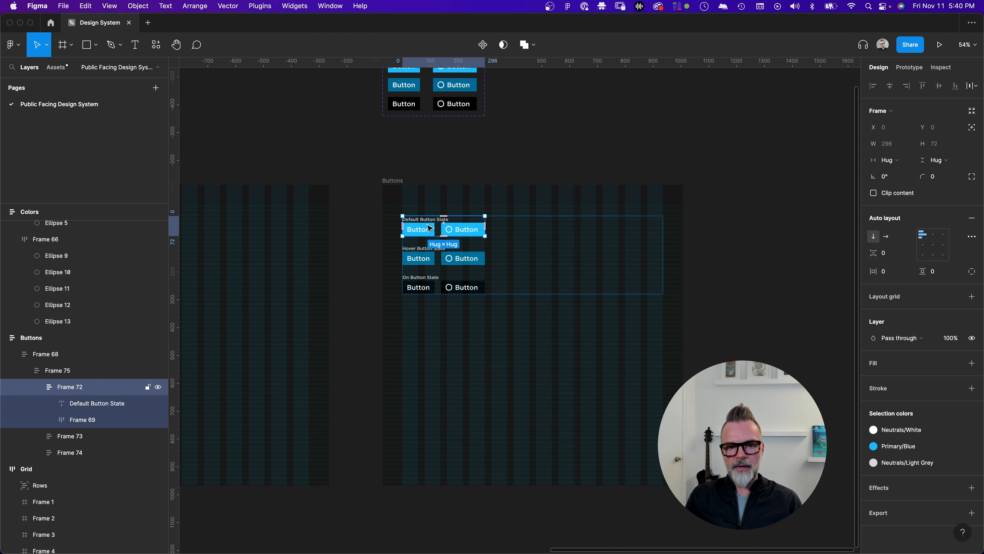
{"action": "left_click", "coordinate": [894, 255]}
{"action": "key", "text": "Return"}
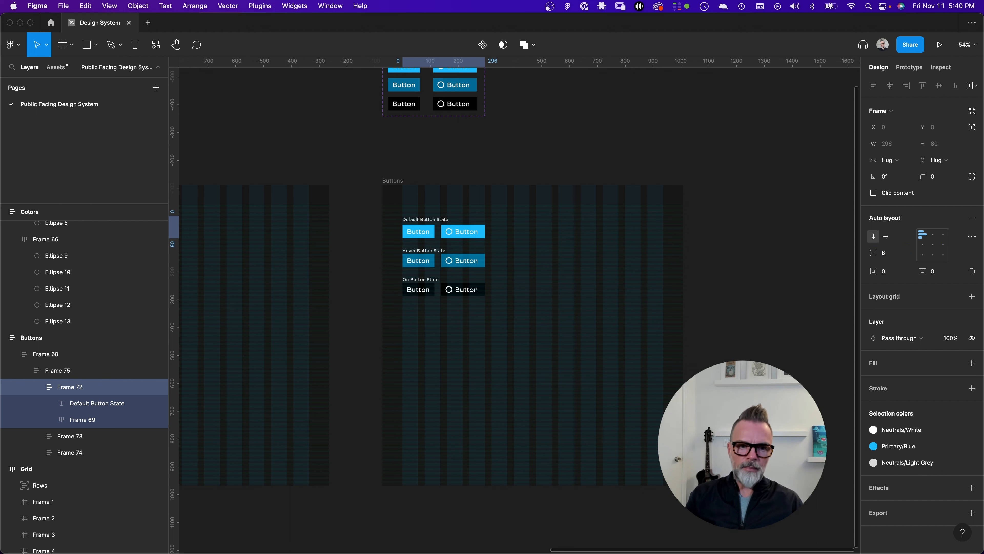
Step: Set the label-to-button spacing to 8 across the Default, Hover and On Button State groups together, and clear the selection
{"action": "left_click", "coordinate": [445, 258]}
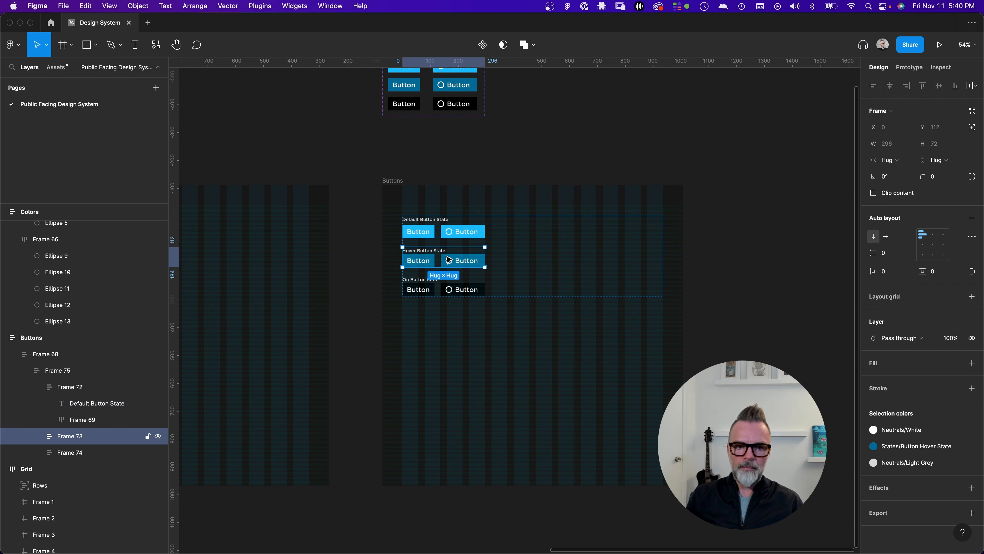
{"action": "left_click", "coordinate": [478, 290], "text": "shift"}
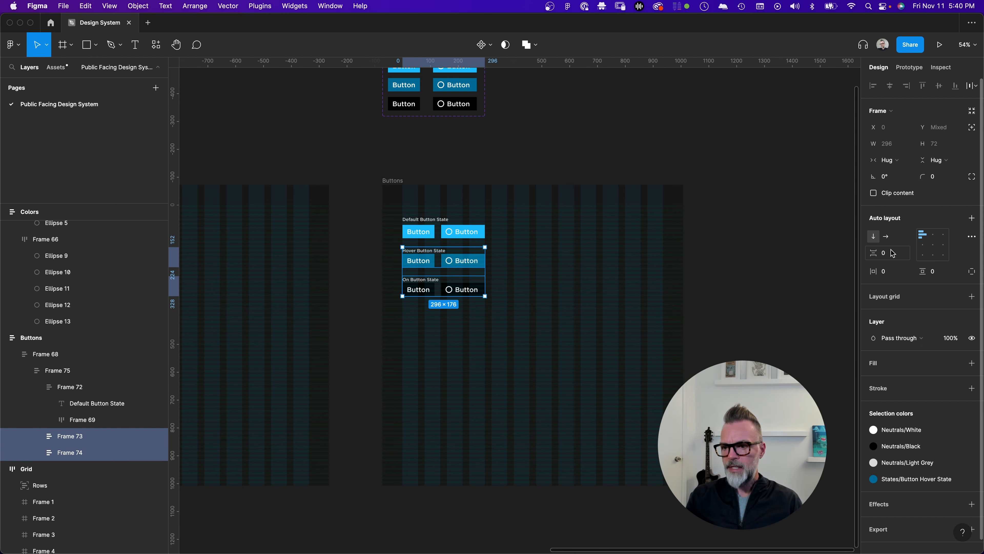
{"action": "left_click", "coordinate": [465, 234]}
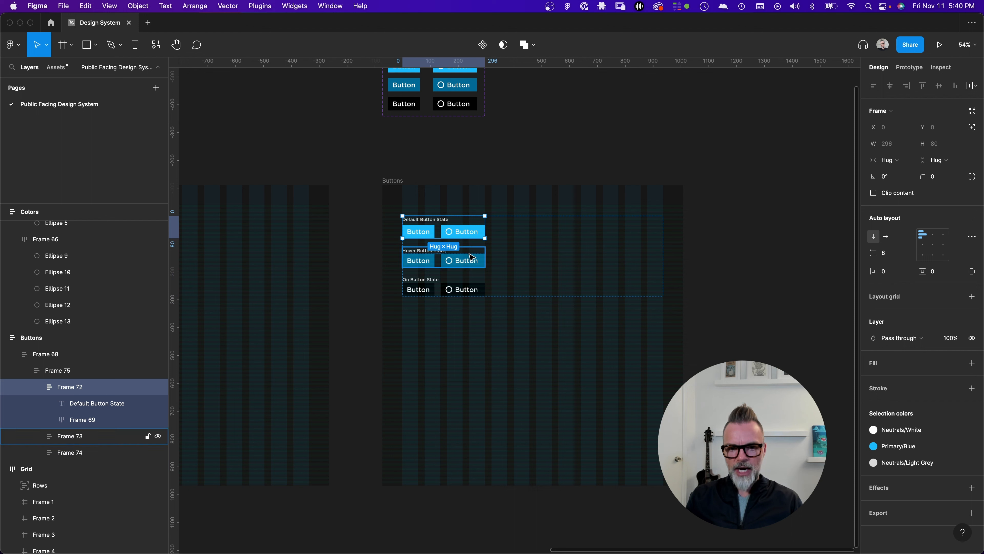
{"action": "left_click", "coordinate": [467, 263], "text": "shift"}
{"action": "left_click", "coordinate": [473, 289], "text": "shift"}
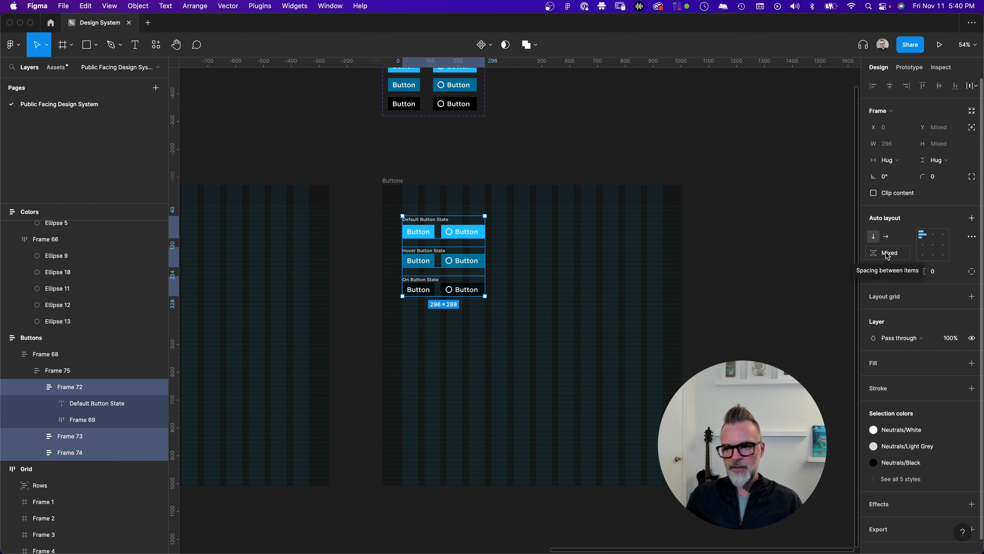
{"action": "left_click", "coordinate": [892, 257]}
{"action": "type", "text": "8"}
{"action": "key", "text": "Return"}
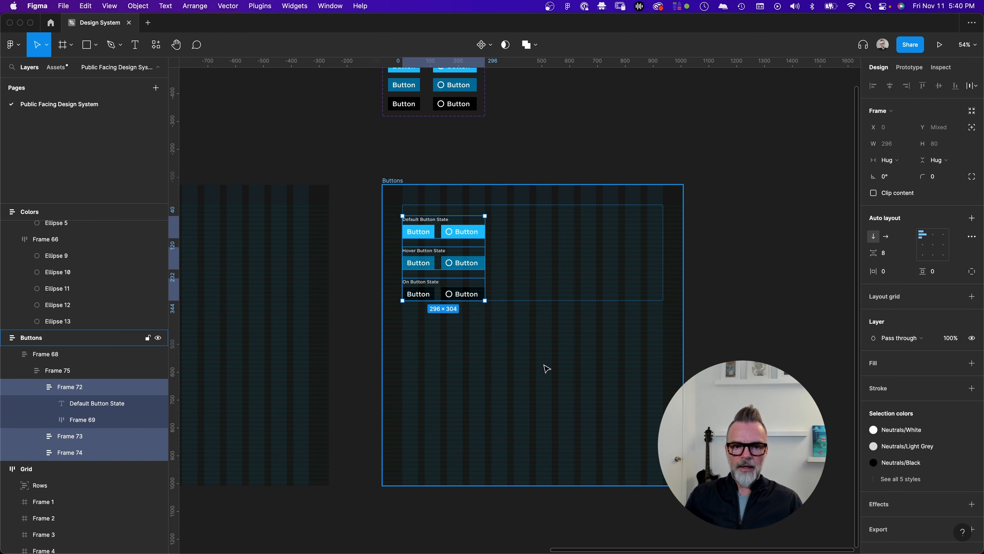
{"action": "left_click", "coordinate": [504, 362]}
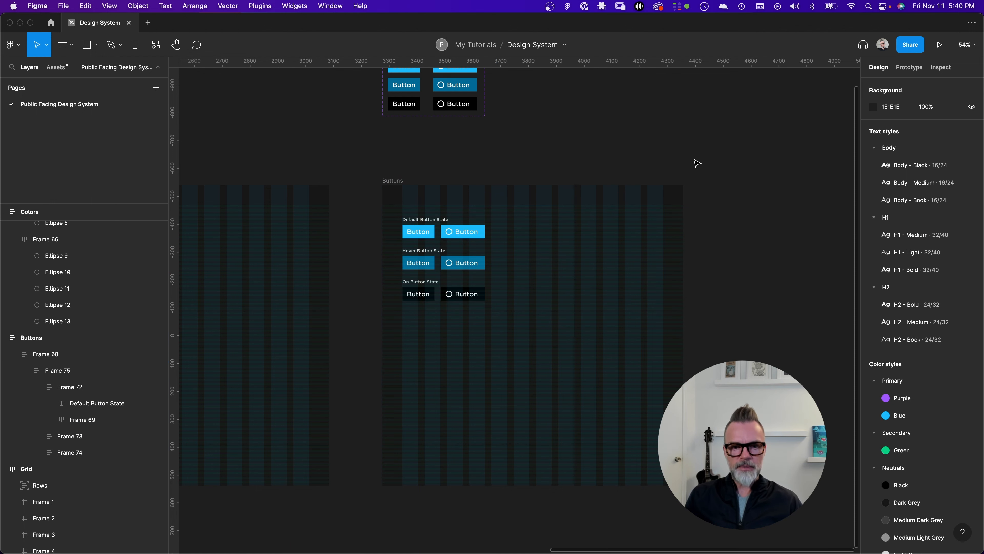
Step: Review the Colors, Fonts and Buttons frames side by side and inspect the Buttons frame's size and auto-layout settings
{"action": "scroll", "coordinate": [458, 270], "scroll_direction": "down", "scroll_amount": 3}
{"action": "scroll", "coordinate": [457, 270], "scroll_direction": "left", "scroll_amount": 5}
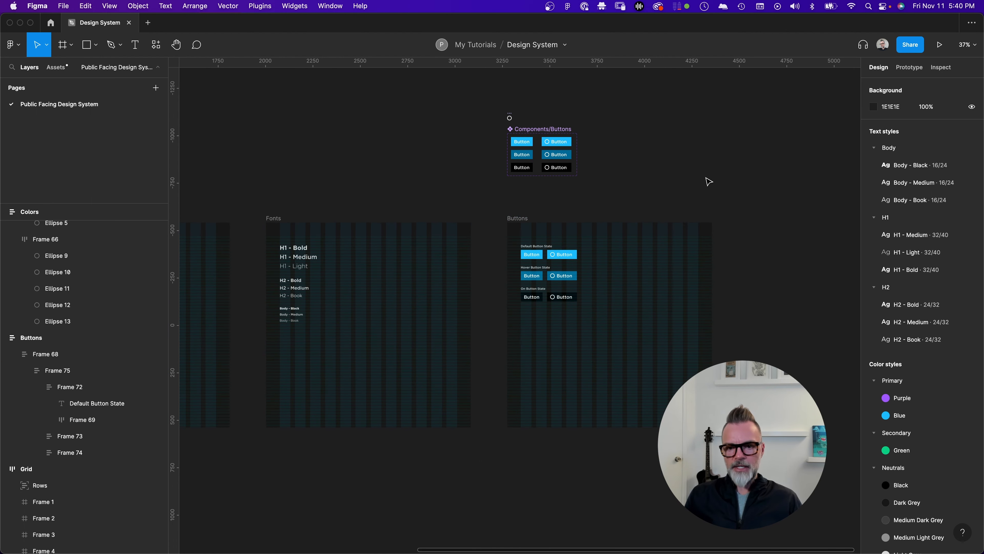
{"action": "scroll", "coordinate": [706, 191], "scroll_direction": "left", "scroll_amount": 3}
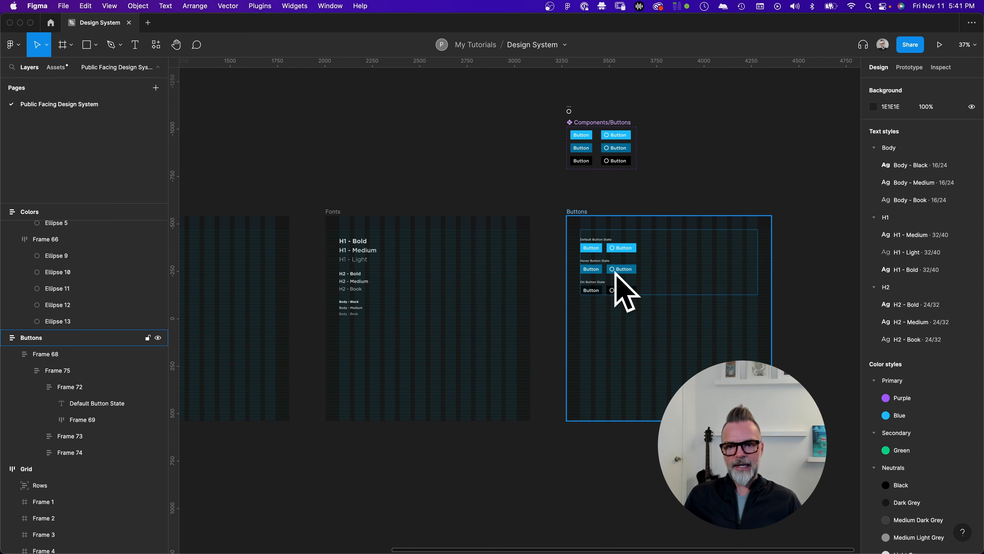
{"action": "scroll", "coordinate": [620, 286], "scroll_direction": "left", "scroll_amount": 3}
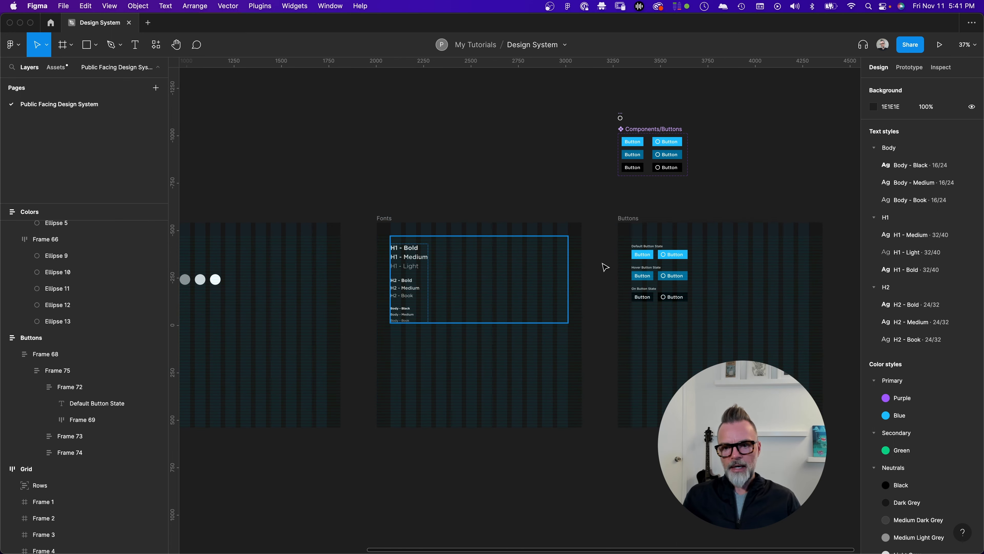
{"action": "scroll", "coordinate": [628, 282], "scroll_direction": "left", "scroll_amount": 5}
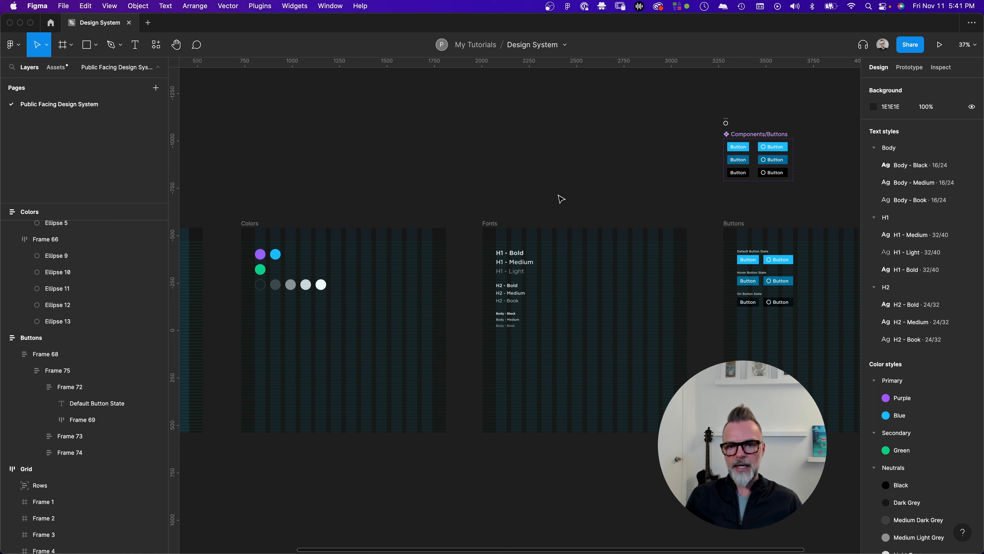
{"action": "scroll", "coordinate": [688, 197], "scroll_direction": "down", "scroll_amount": 2}
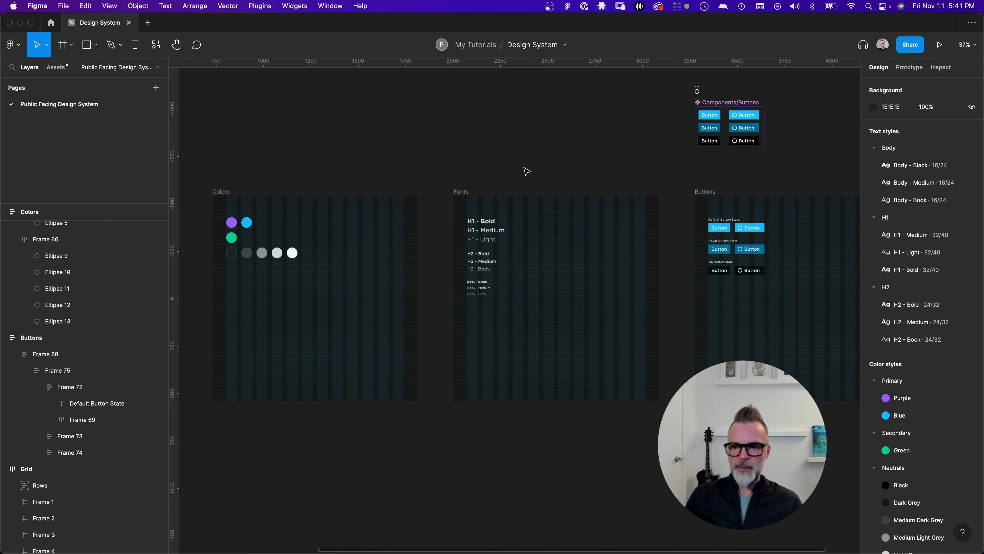
{"action": "scroll", "coordinate": [593, 252], "scroll_direction": "right", "scroll_amount": 5}
{"action": "left_click", "coordinate": [622, 242]}
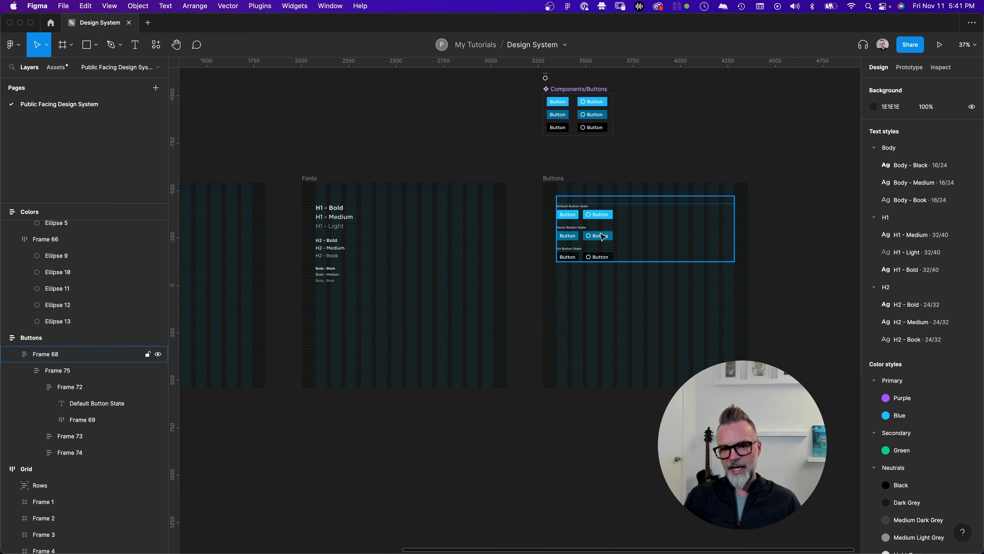
{"action": "left_click", "coordinate": [556, 181]}
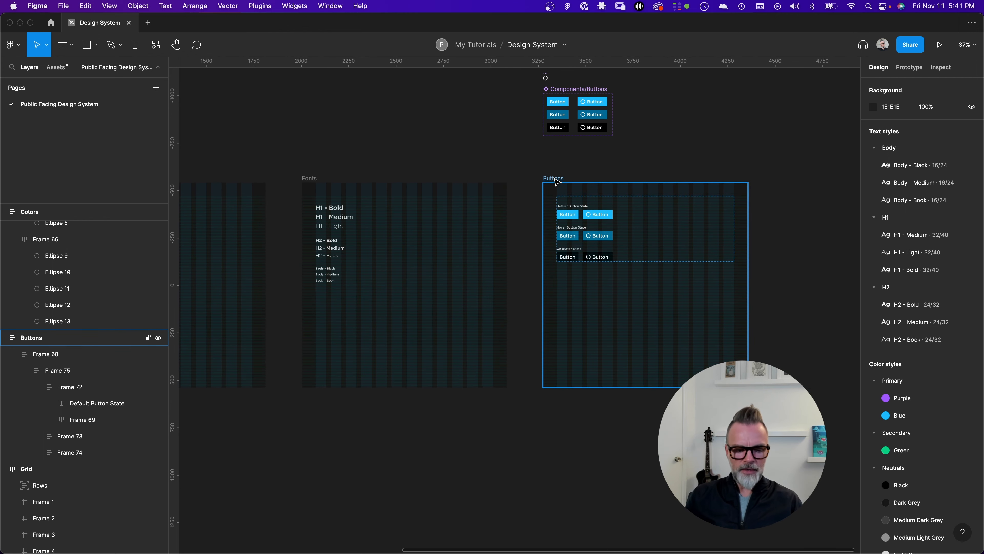
{"action": "left_click", "coordinate": [556, 181]}
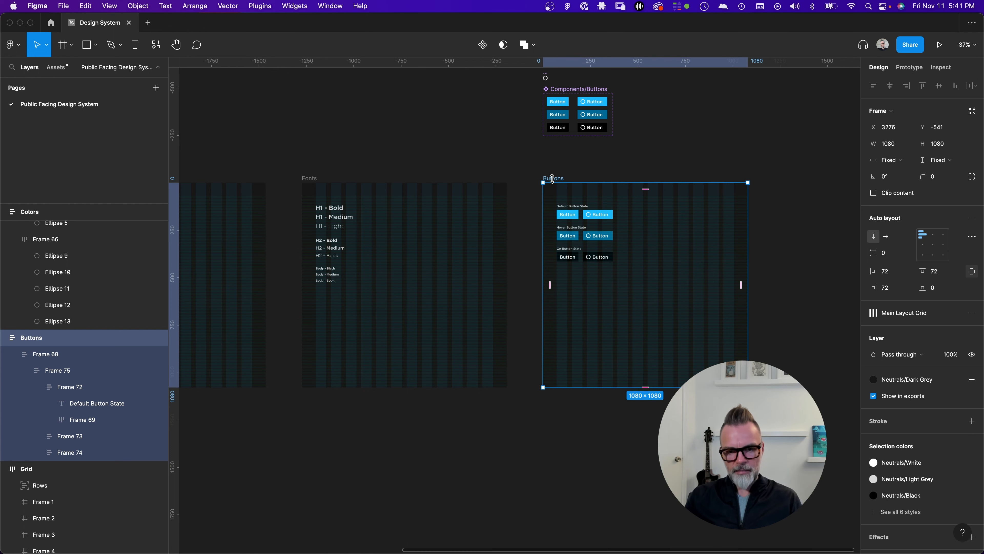
{"action": "left_click", "coordinate": [530, 168]}
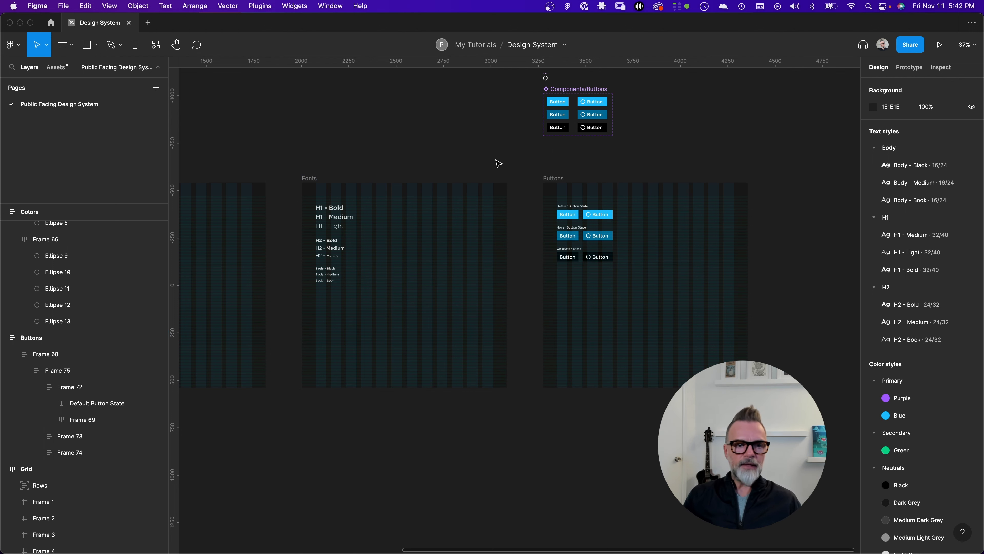
Step: Inspect the Colors frame's size and auto-layout settings alongside the other design system frames
{"action": "scroll", "coordinate": [499, 164], "scroll_direction": "left", "scroll_amount": 1}
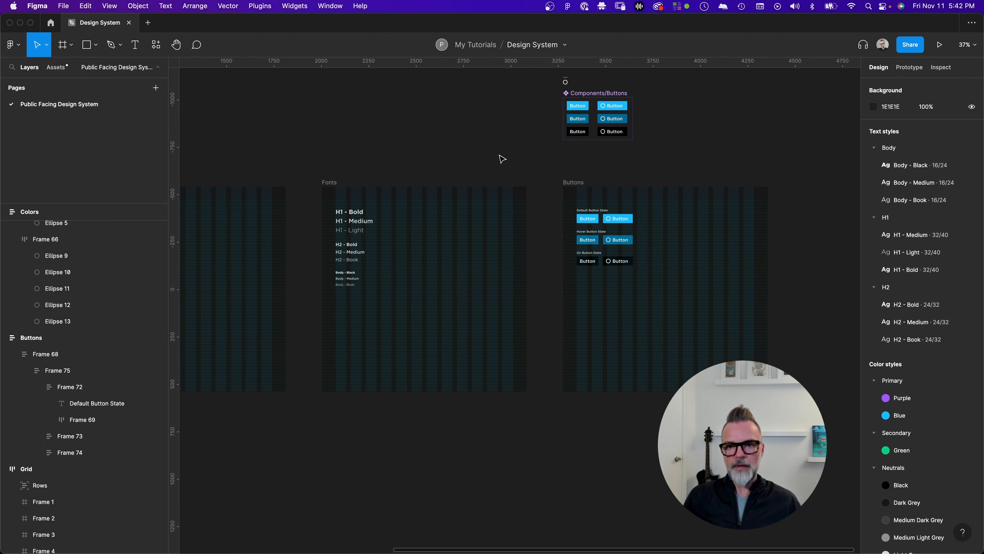
{"action": "scroll", "coordinate": [762, 315], "scroll_direction": "left", "scroll_amount": 5}
{"action": "scroll", "coordinate": [486, 208], "scroll_direction": "down", "scroll_amount": 5, "text": "ctrl"}
{"action": "scroll", "coordinate": [418, 160], "scroll_direction": "left", "scroll_amount": 1}
{"action": "left_click", "coordinate": [321, 186]}
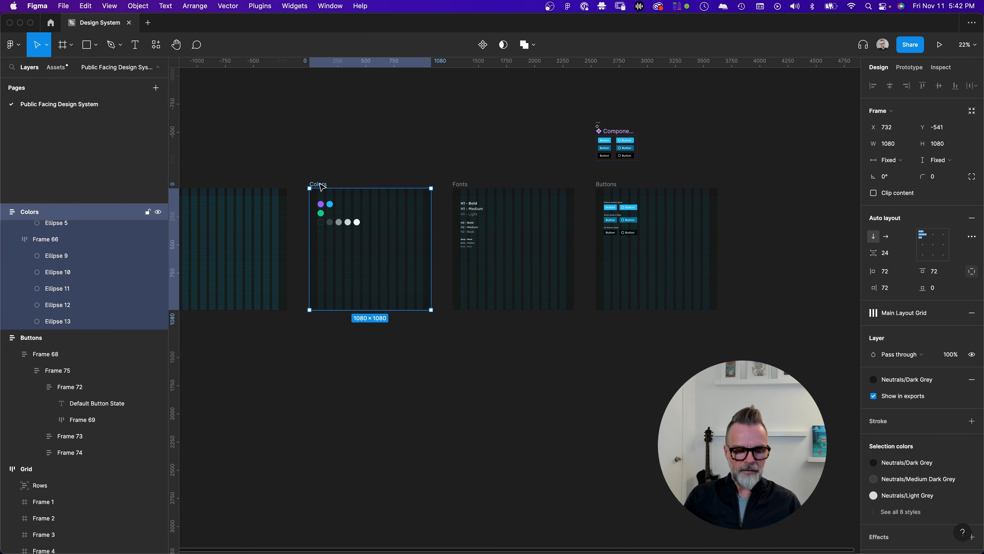
{"action": "left_click", "coordinate": [345, 162]}
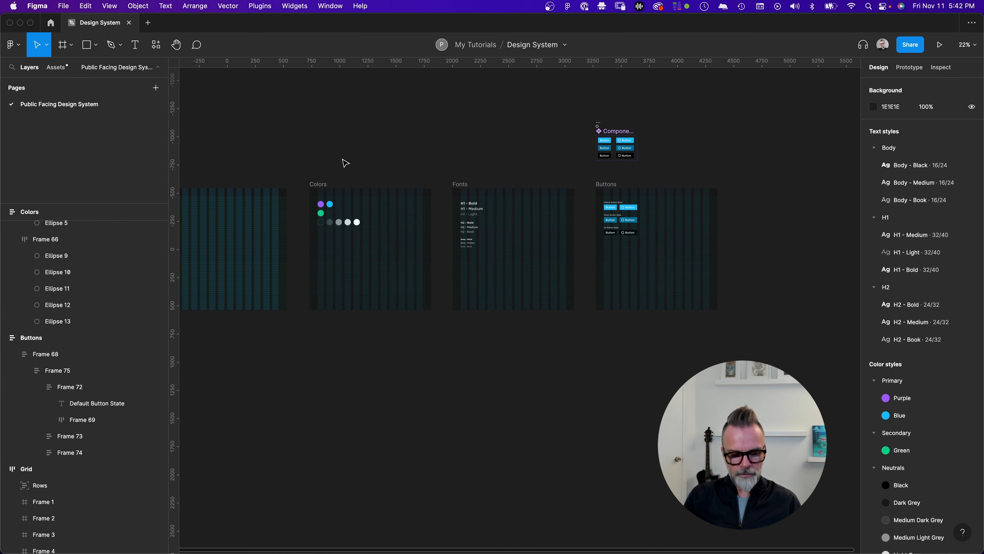